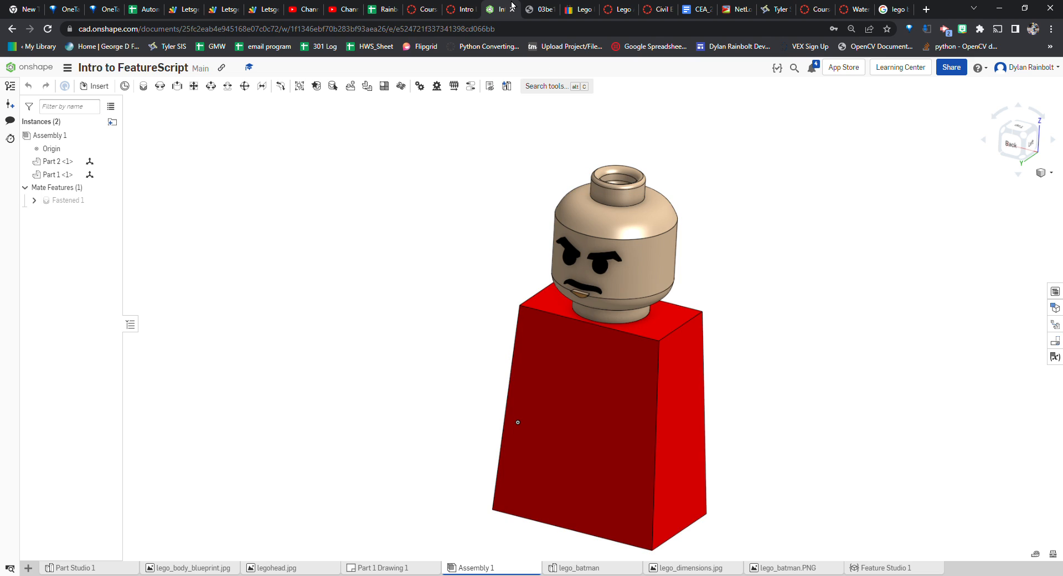
Look over the Batman minifigure photo and the Lego minifigure dimension drawing in the other browser tabs
click(570, 8)
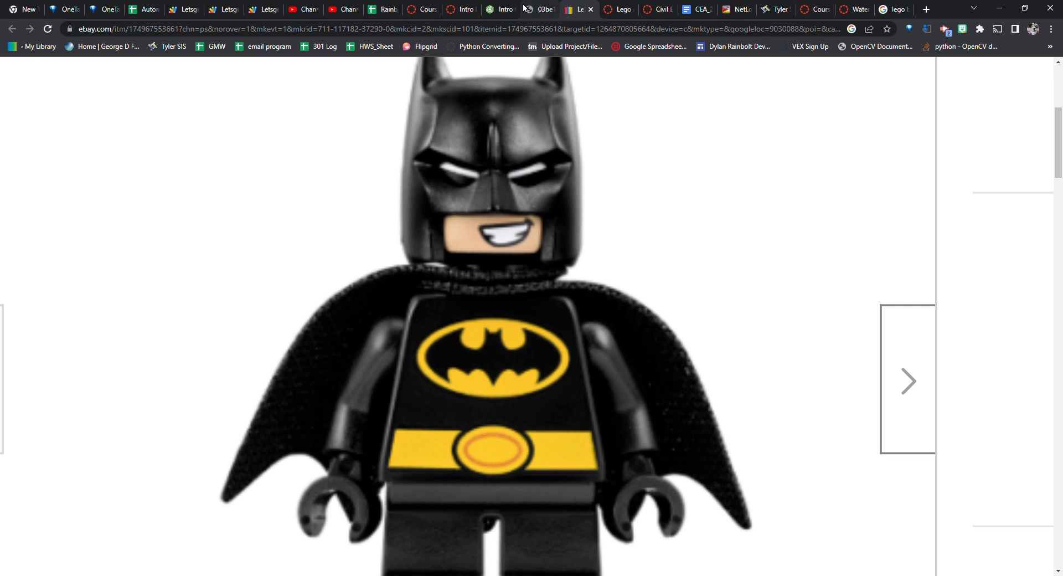
click(500, 9)
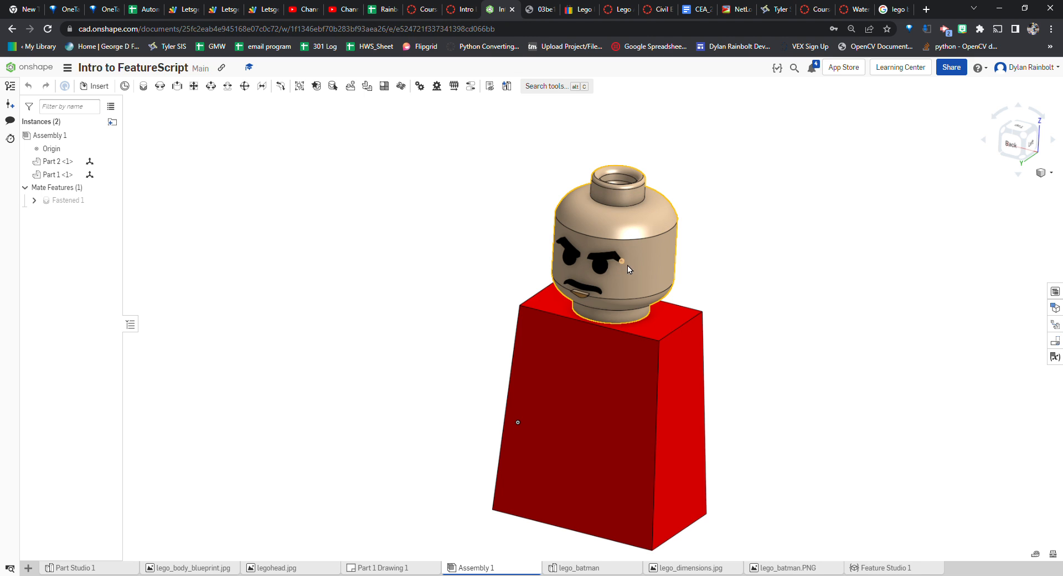
click(541, 9)
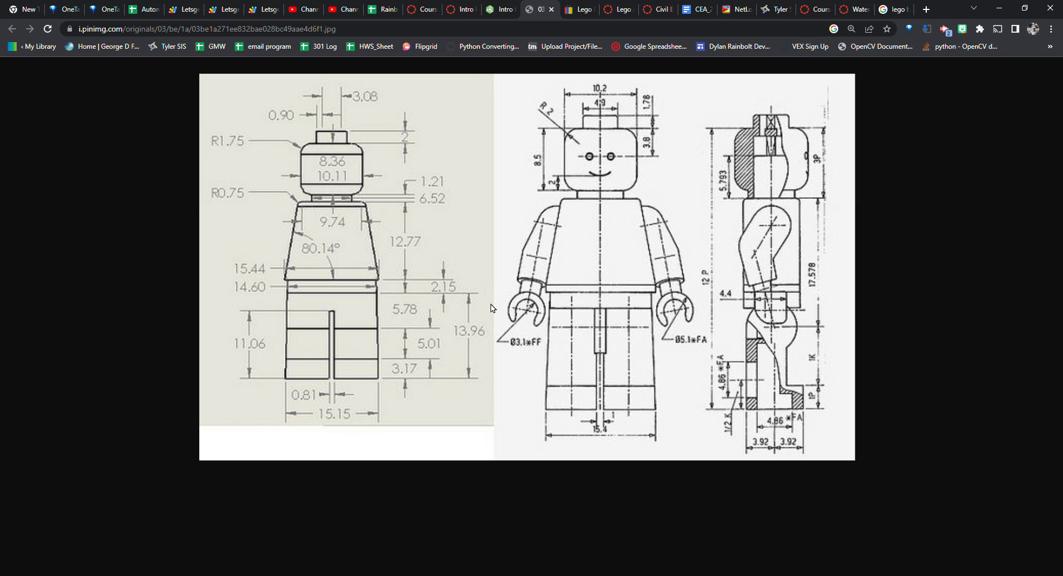
click(499, 10)
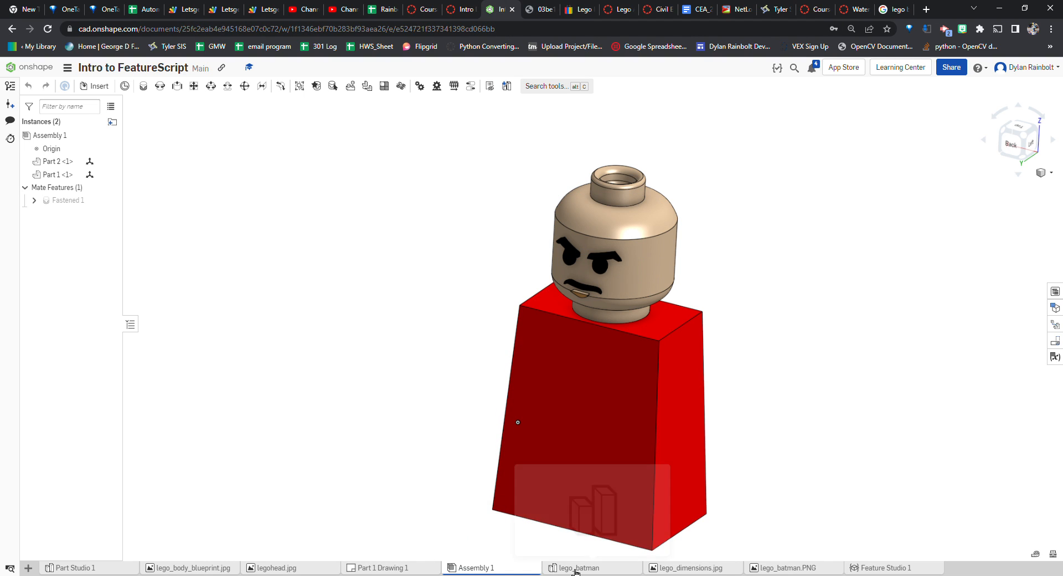
Open the lego_batman Part Studio and start a new sketch on the Front plane
click(28, 567)
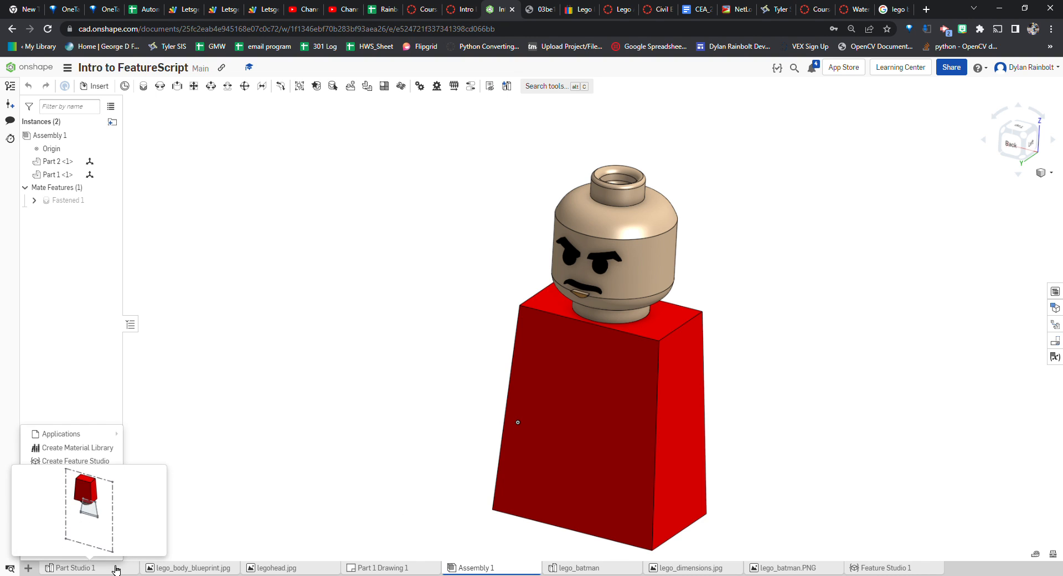
click(573, 569)
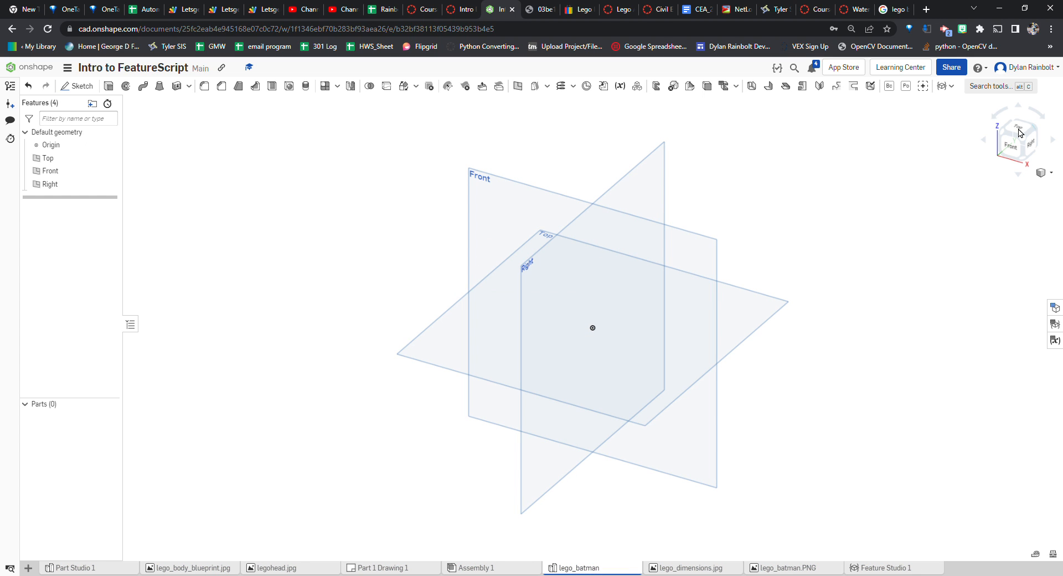
click(1010, 148)
click(451, 223)
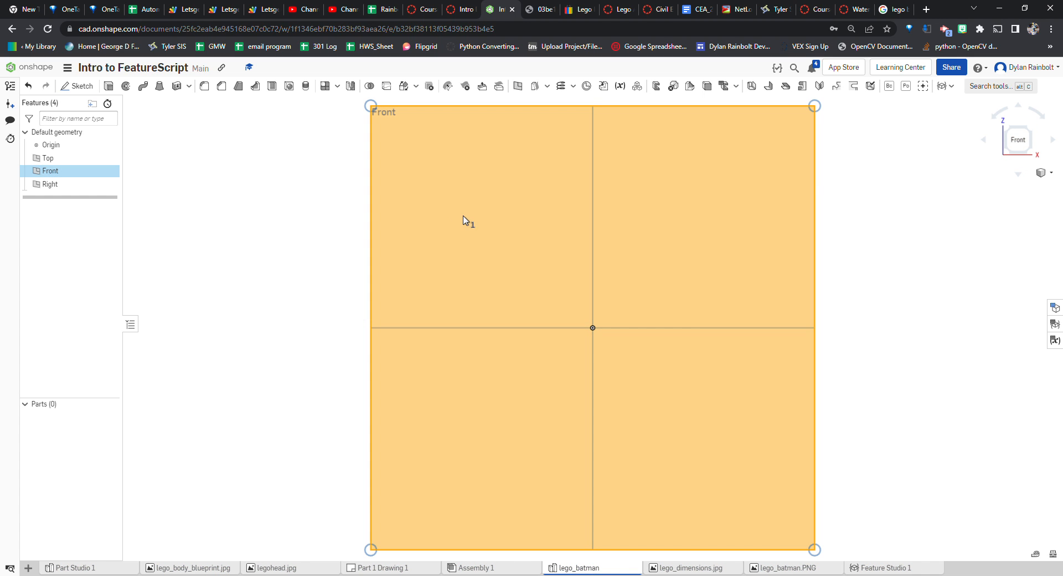
click(78, 85)
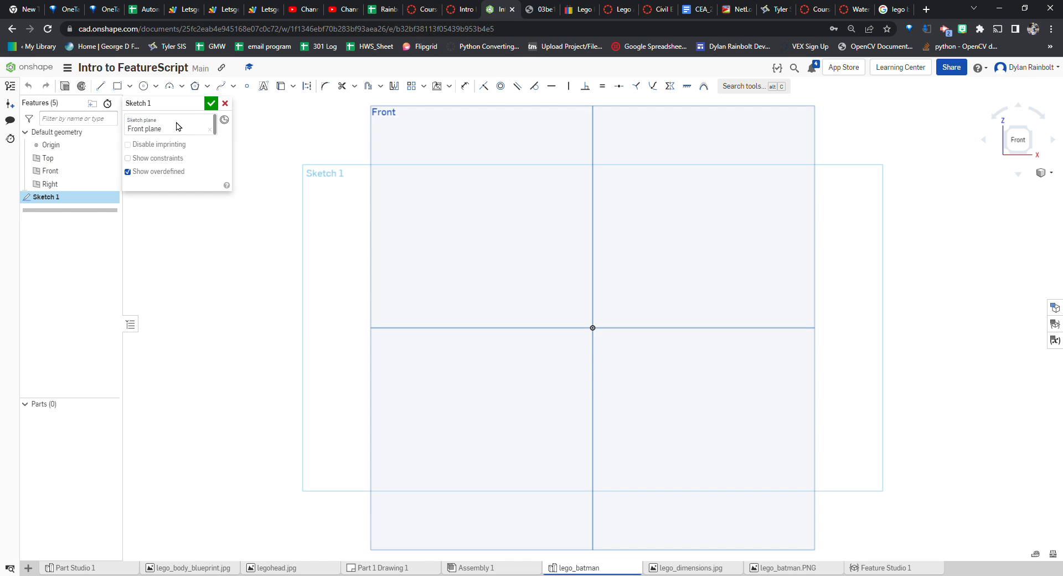
Insert the lego_dimensions.jpg image into the sketch and resize its rectangle to span the Front plane area
click(451, 89)
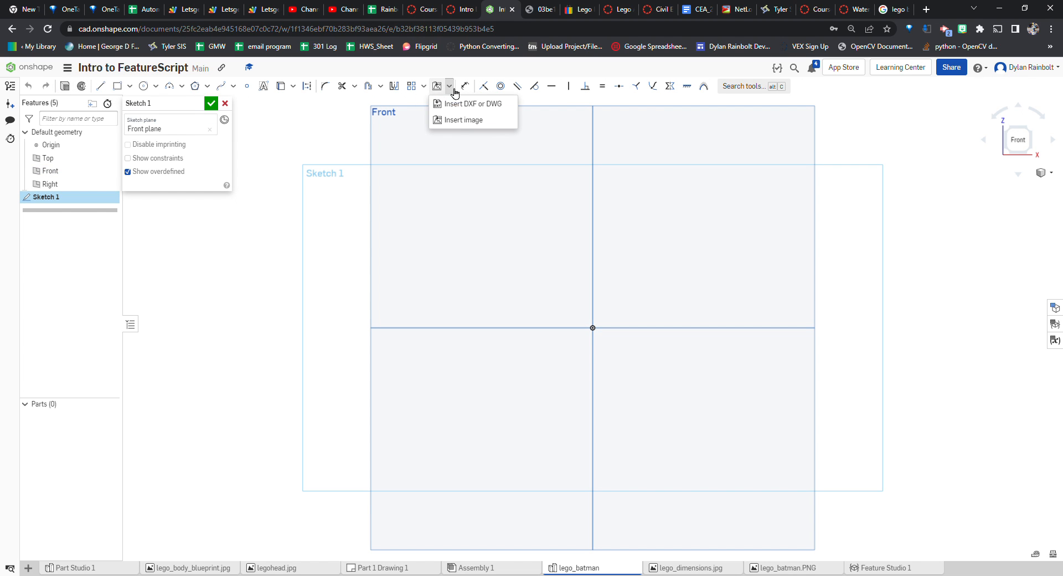
click(461, 120)
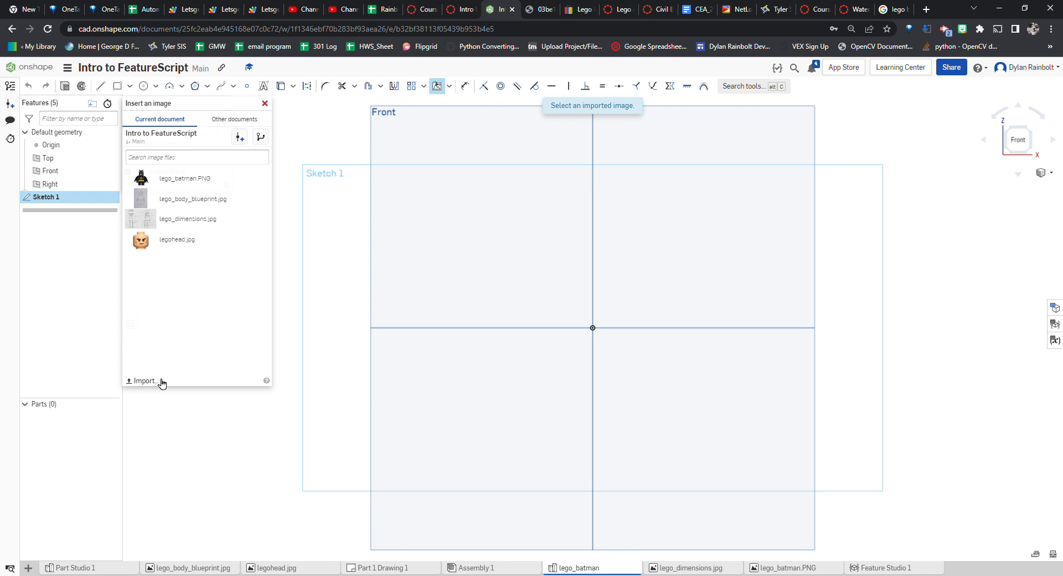
ctrl+scroll(162, 382, up, 5)
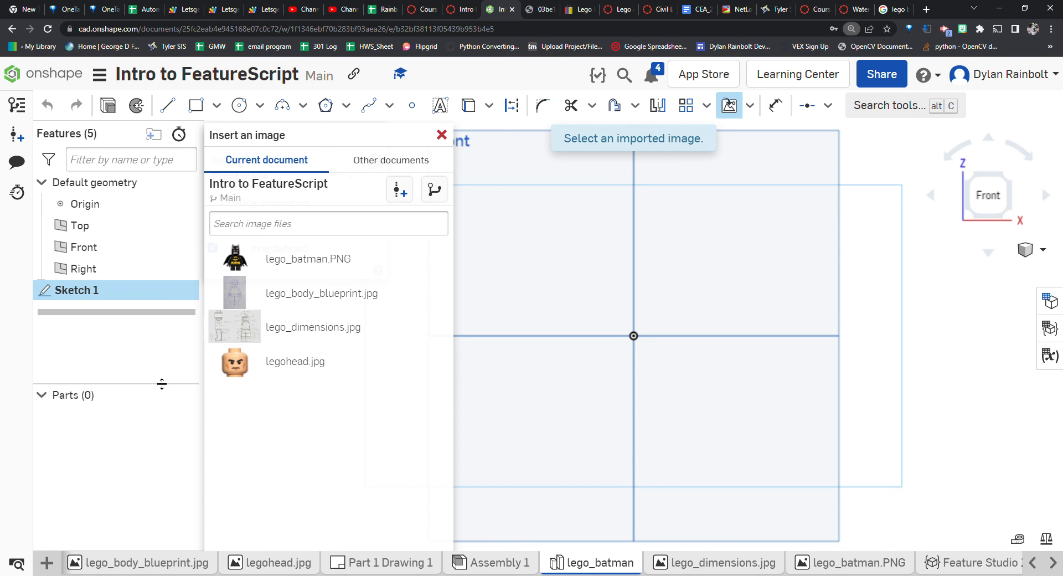
ctrl+scroll(161, 382, down, 1)
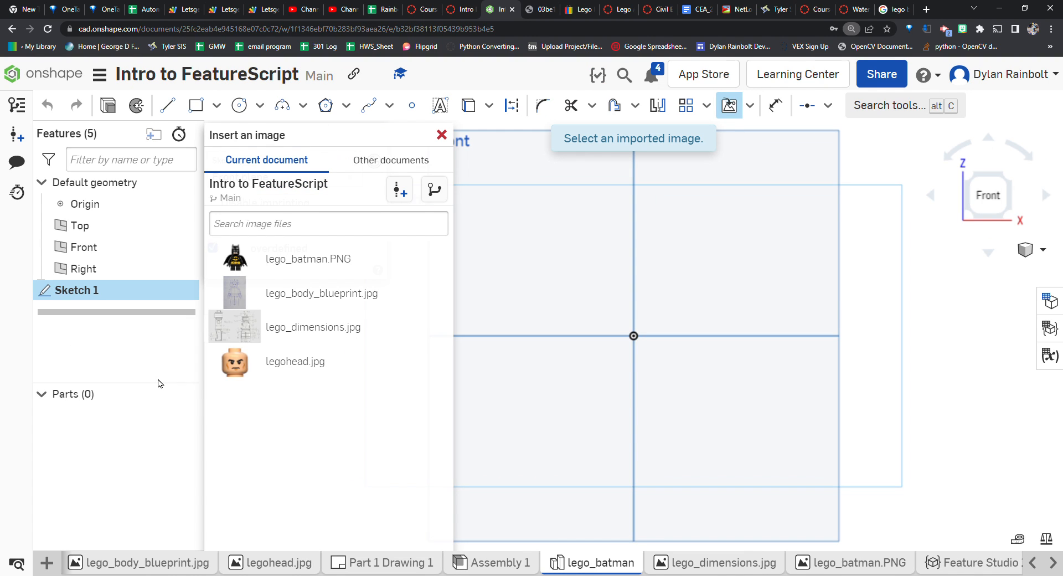
ctrl+scroll(159, 383, down, 3)
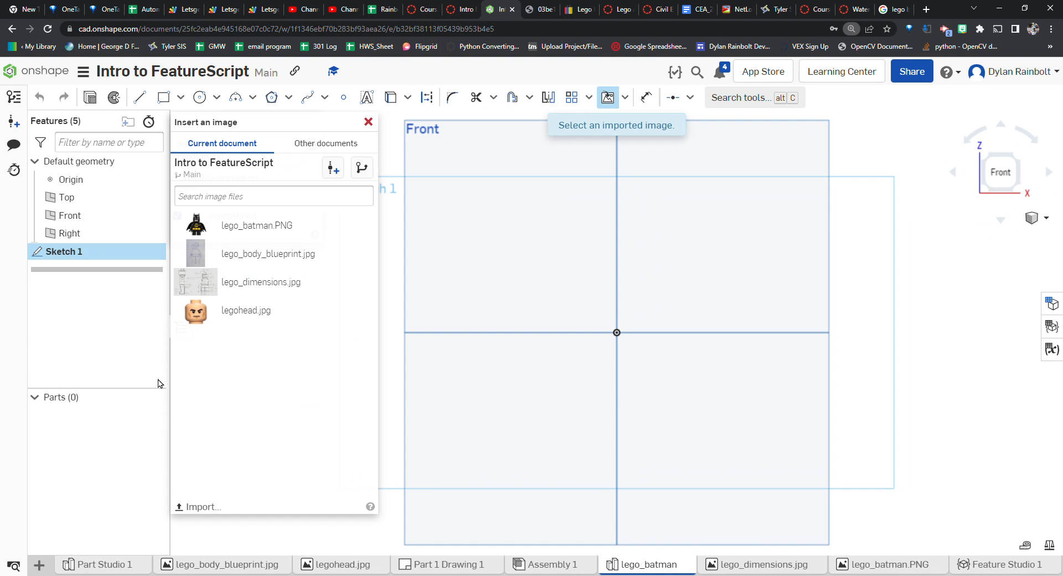
ctrl+scroll(159, 383, up, 1)
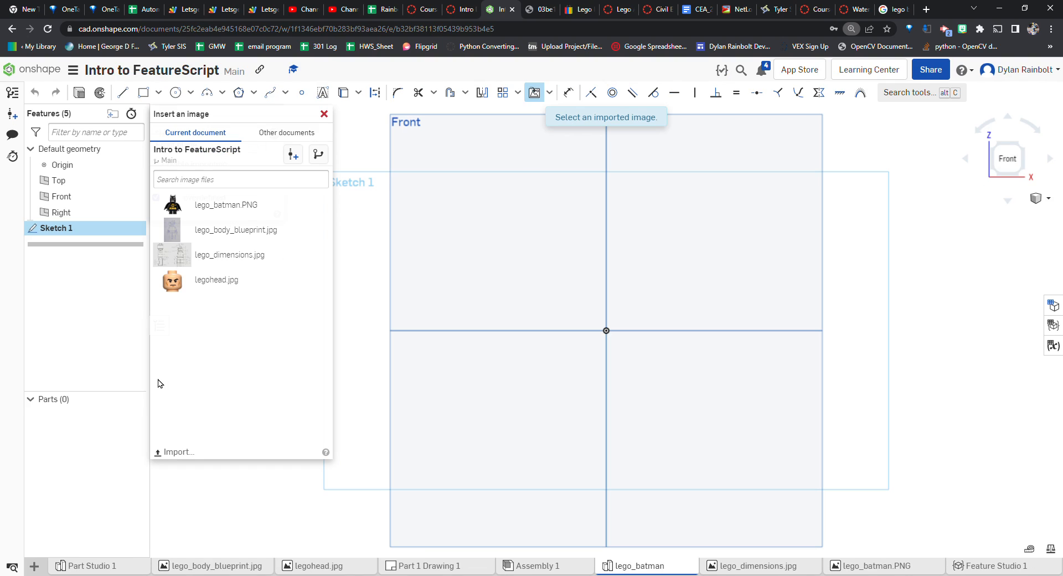
click(188, 453)
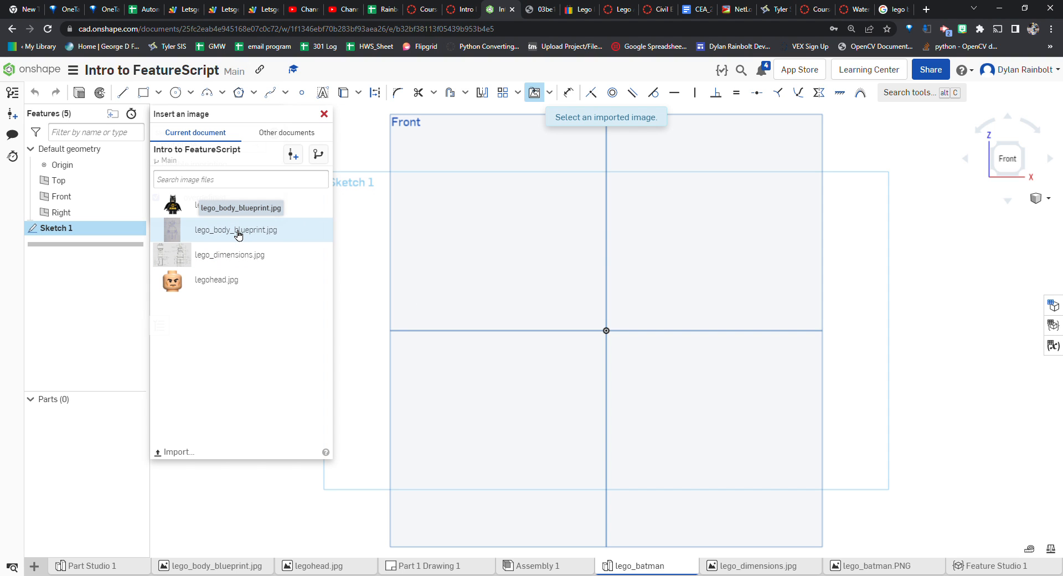
click(236, 255)
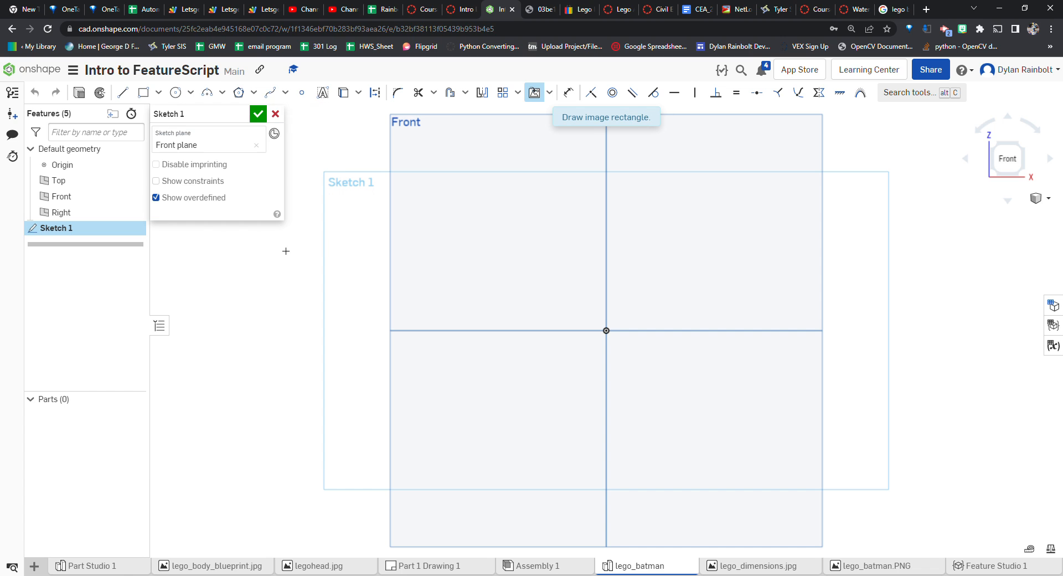
mouse_move(422, 192)
mouse_down()
mouse_move(728, 388)
mouse_move(796, 447)
mouse_move(779, 443)
mouse_up()
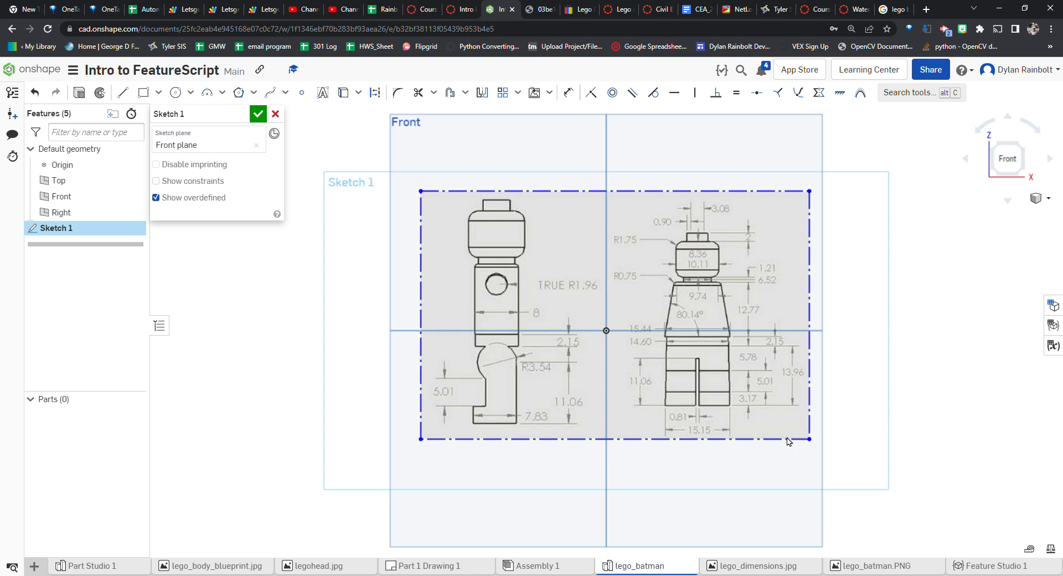
drag(809, 439, 754, 434)
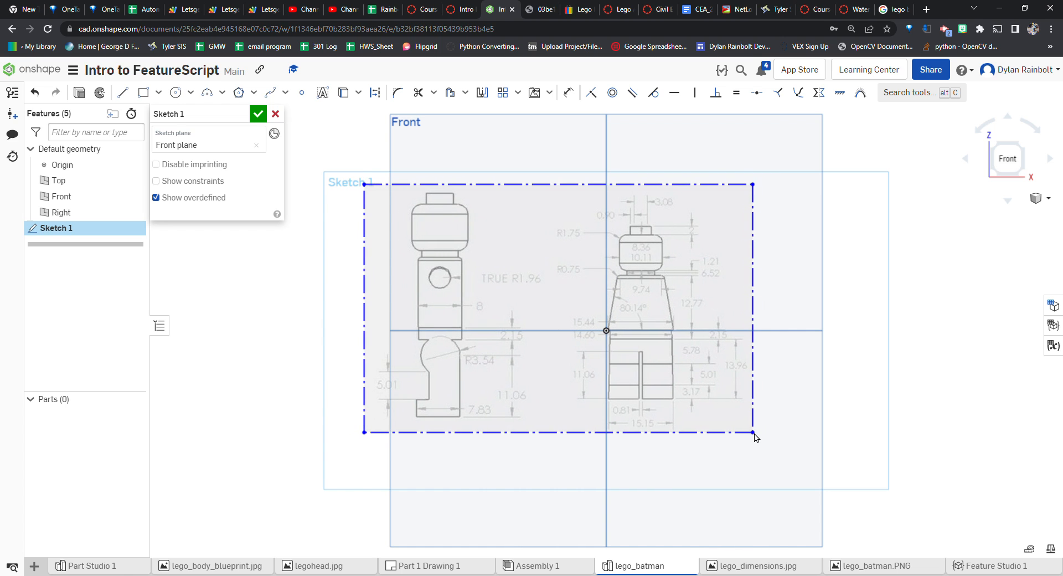
drag(753, 187, 798, 182)
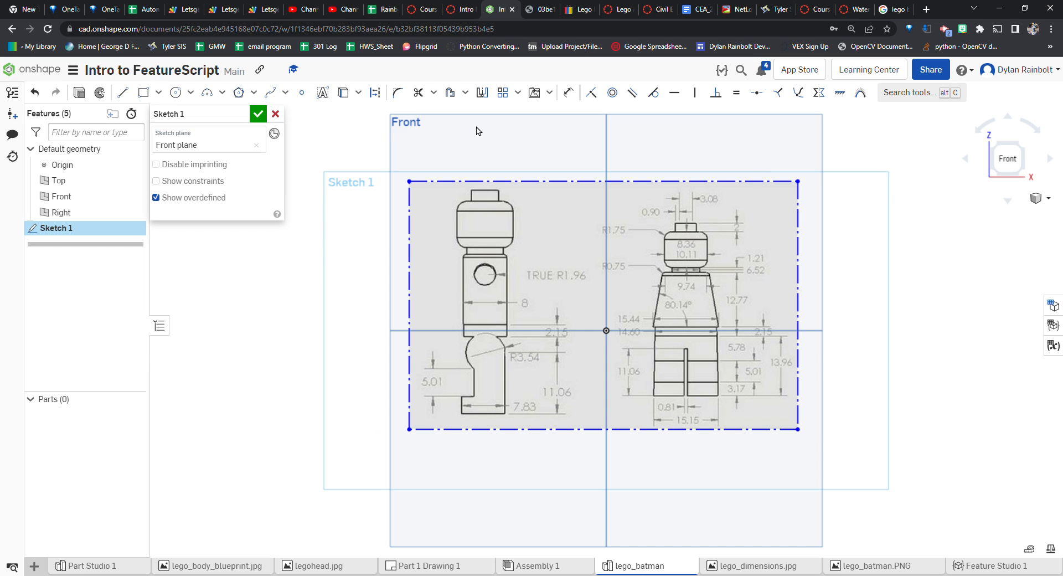
Draw a rectangle around the minifigure head in the front-view drawing, about 0.61 by 0.5 in
click(145, 93)
scroll(686, 236, up, 5)
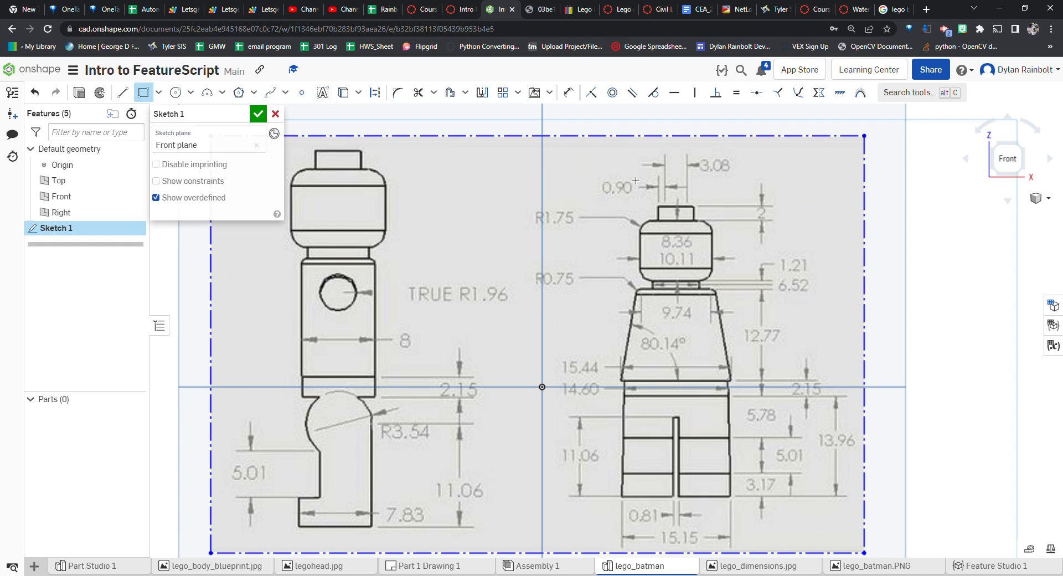
scroll(623, 236, up, 1)
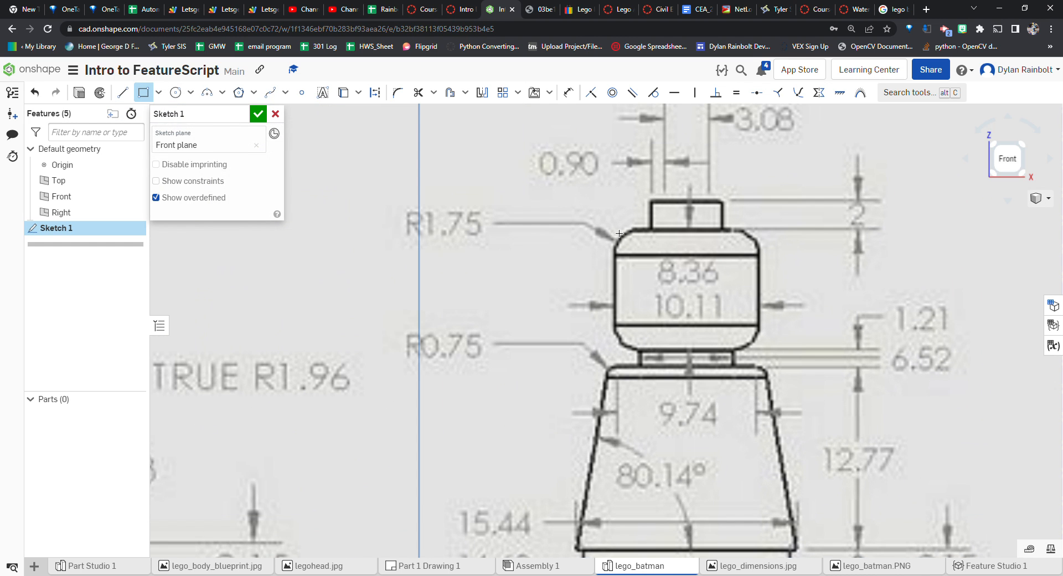
click(615, 229)
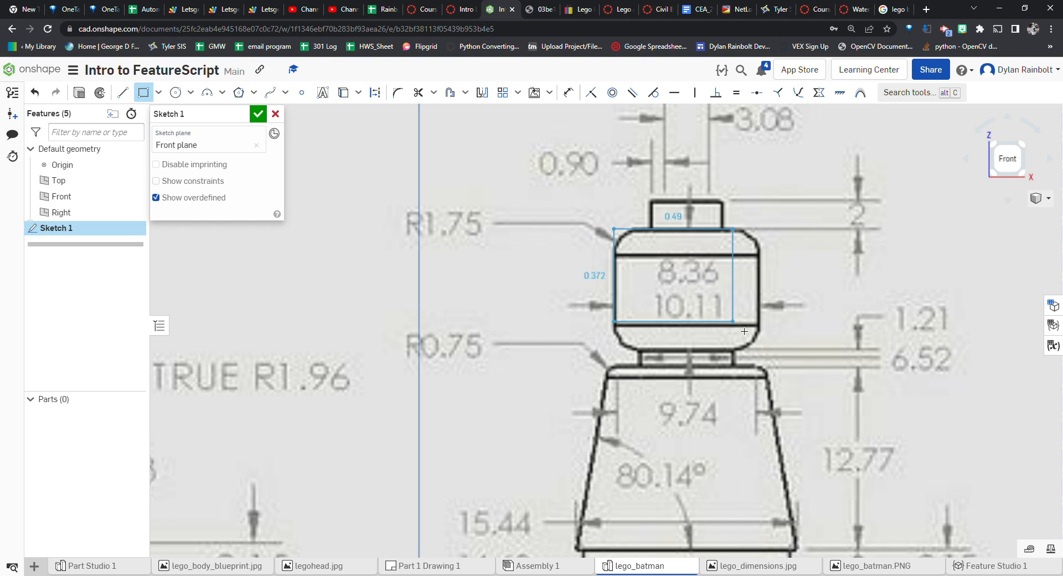
click(764, 354)
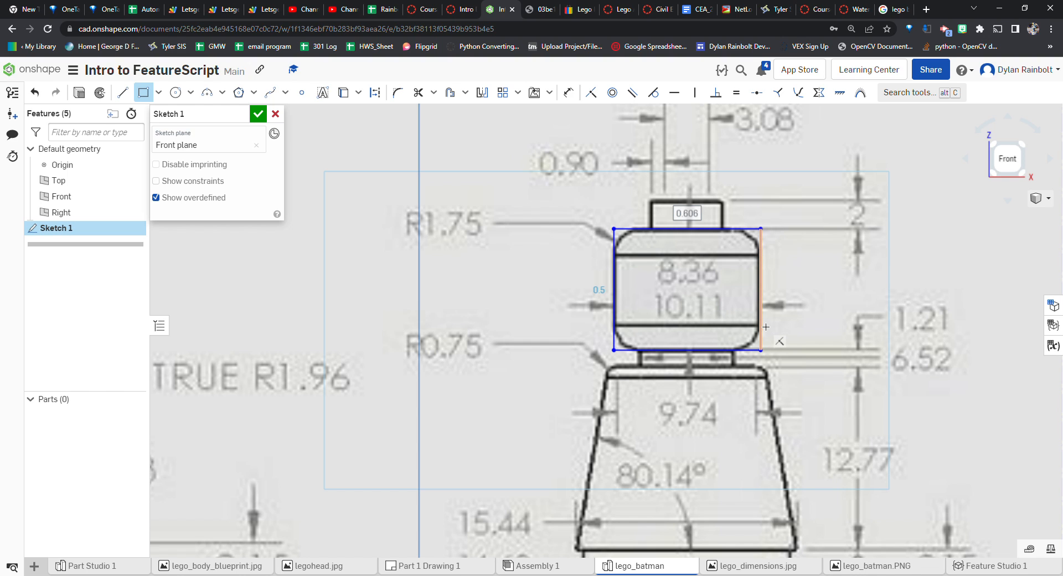
key(Escape)
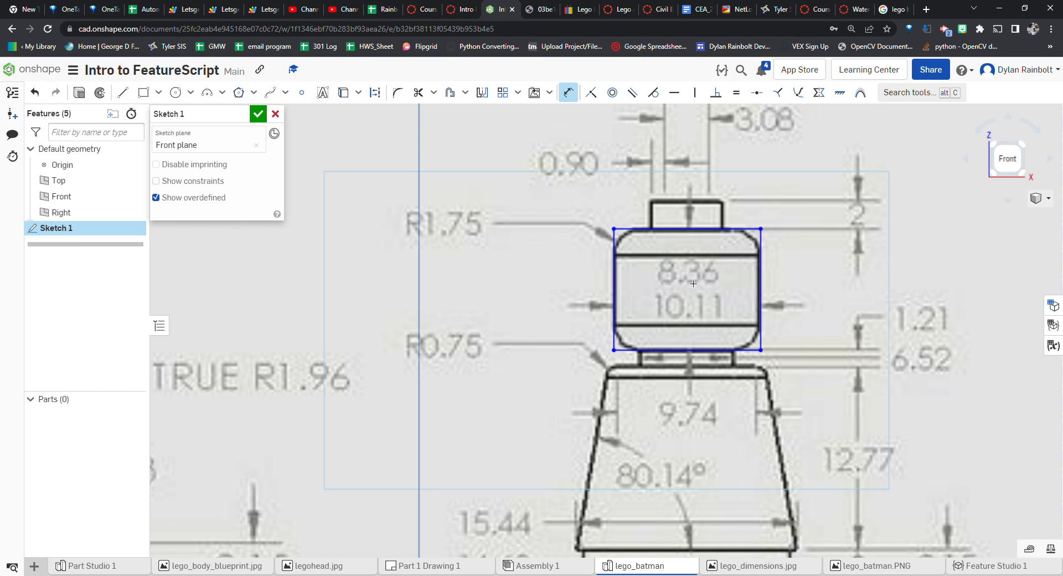
Dimension the head rectangle's height to 8.36 mm
click(757, 265)
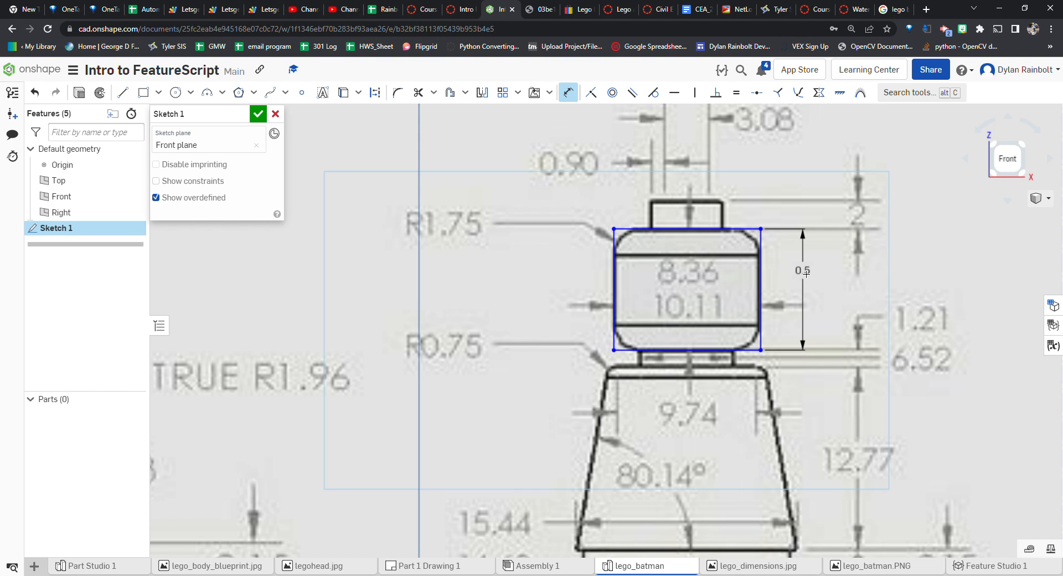
click(801, 271)
text(8)
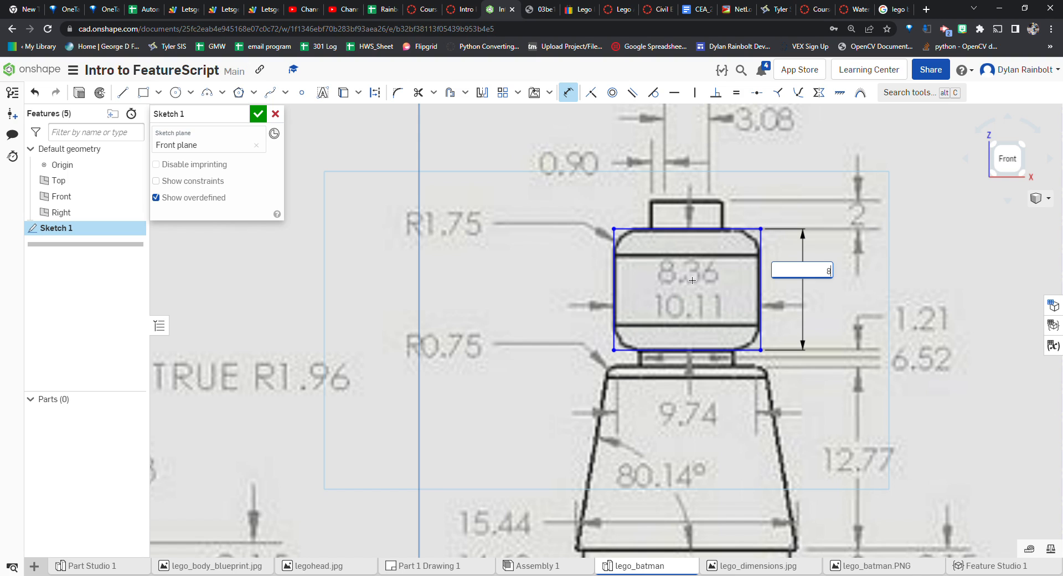
text(.36 mm)
key(Return)
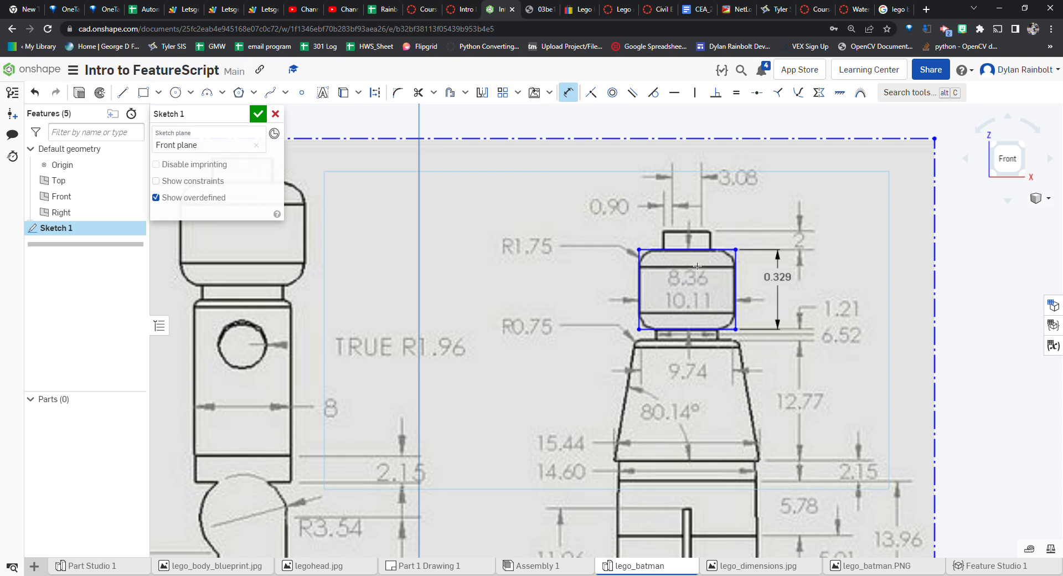
Dimension the head rectangle's width to 10.11 mm
click(697, 251)
click(692, 233)
text(10.11)
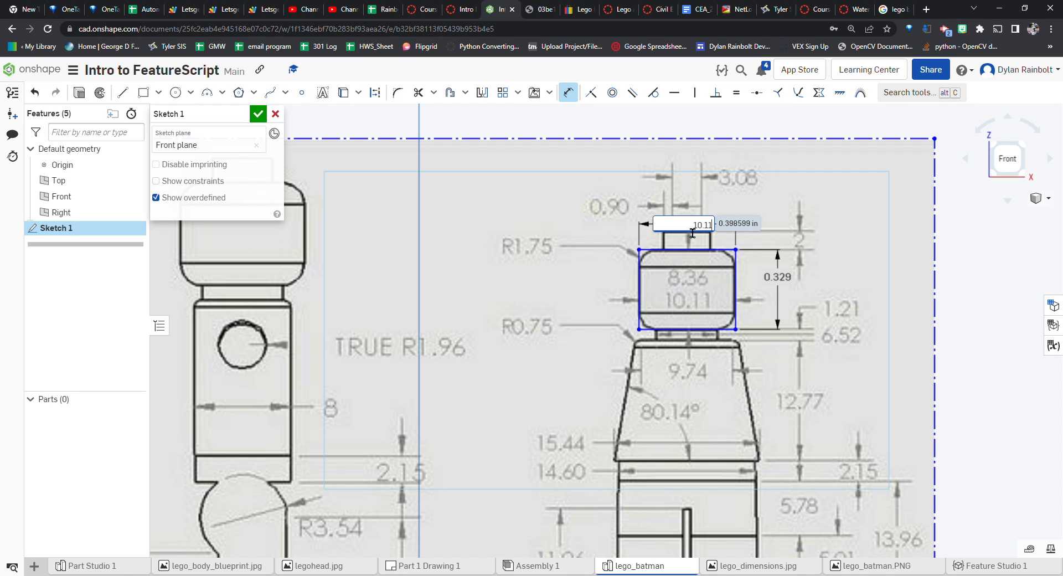
key(Return)
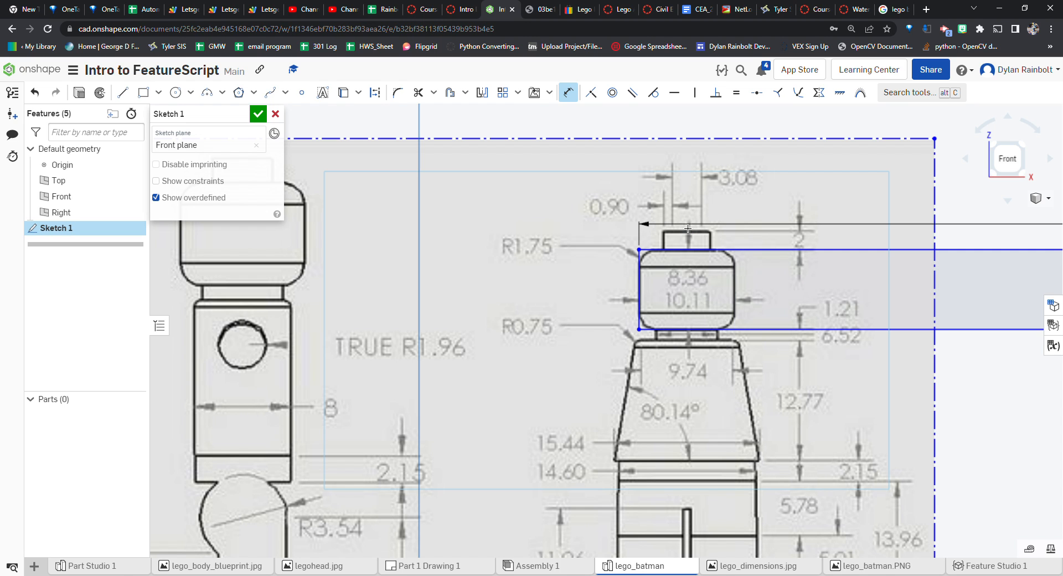
scroll(691, 227, down, 10)
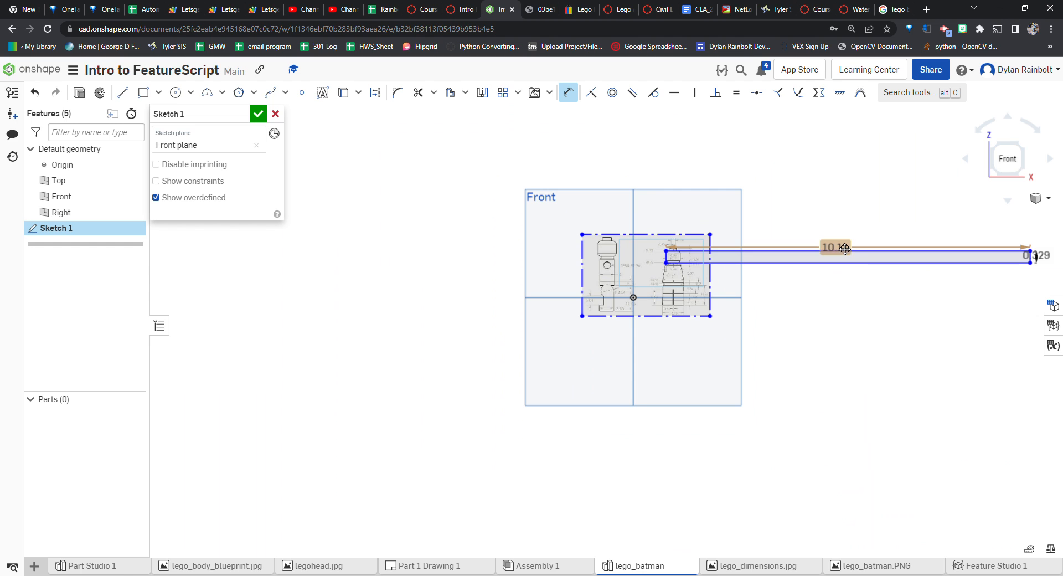
double_click(845, 249)
text(10.11 mm)
key(Return)
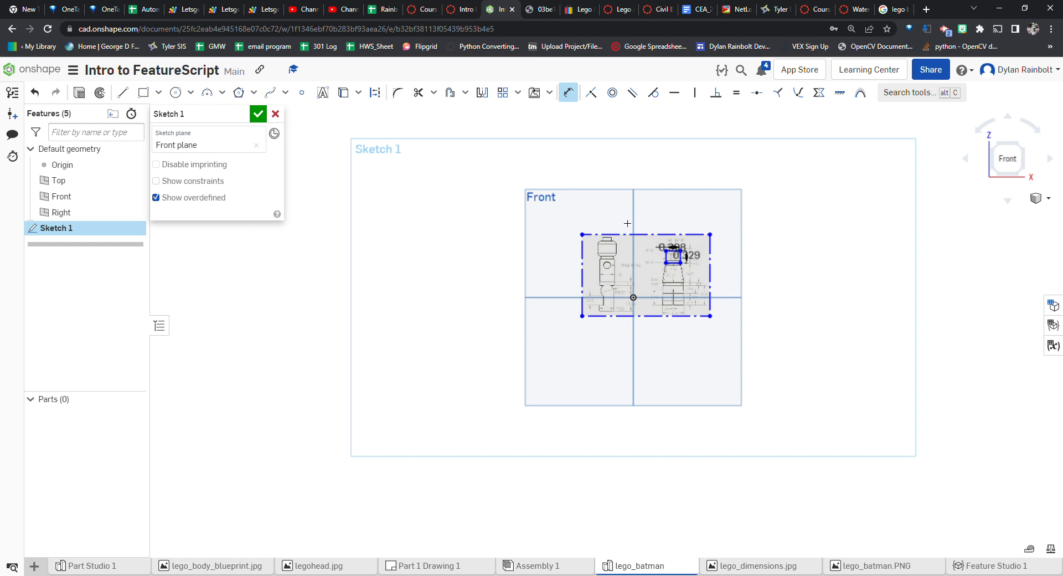
Examine how the dimensioned head rectangle lines up with the head in the drawing
scroll(745, 247, up, 10)
scroll(661, 230, down, 3)
scroll(651, 188, up, 3)
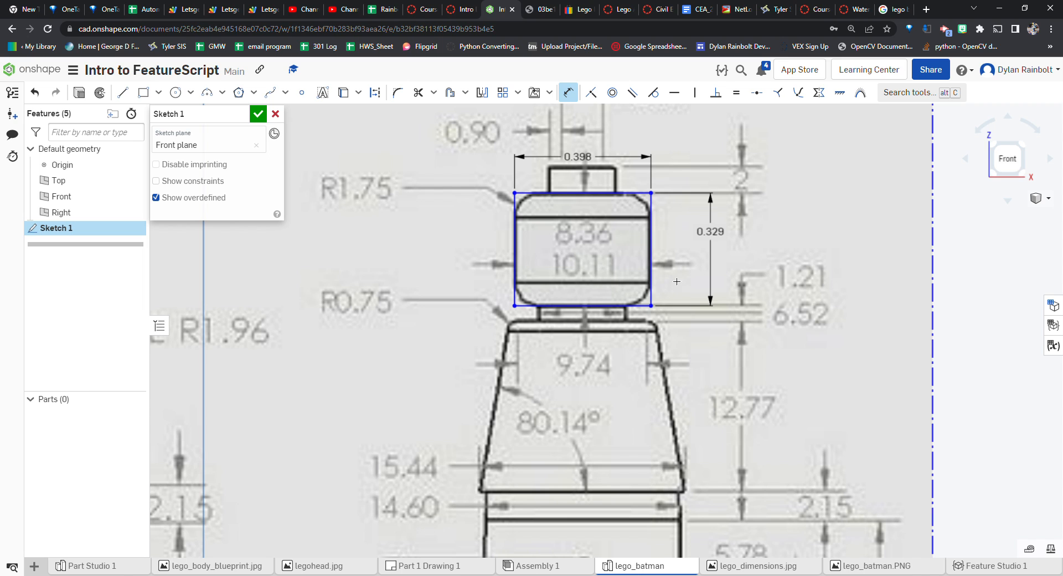
scroll(573, 221, up, 3)
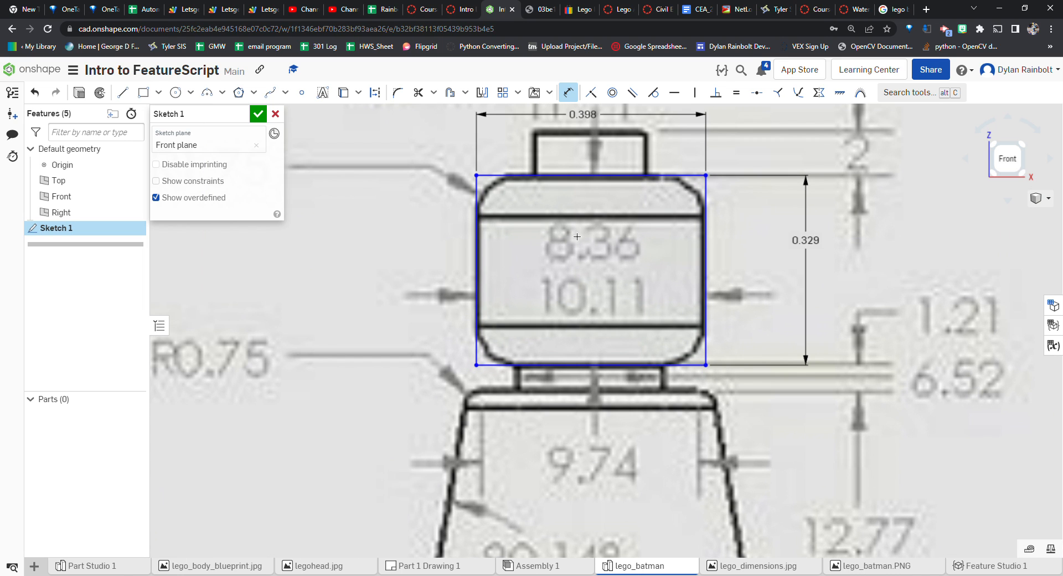
scroll(578, 240, down, 2)
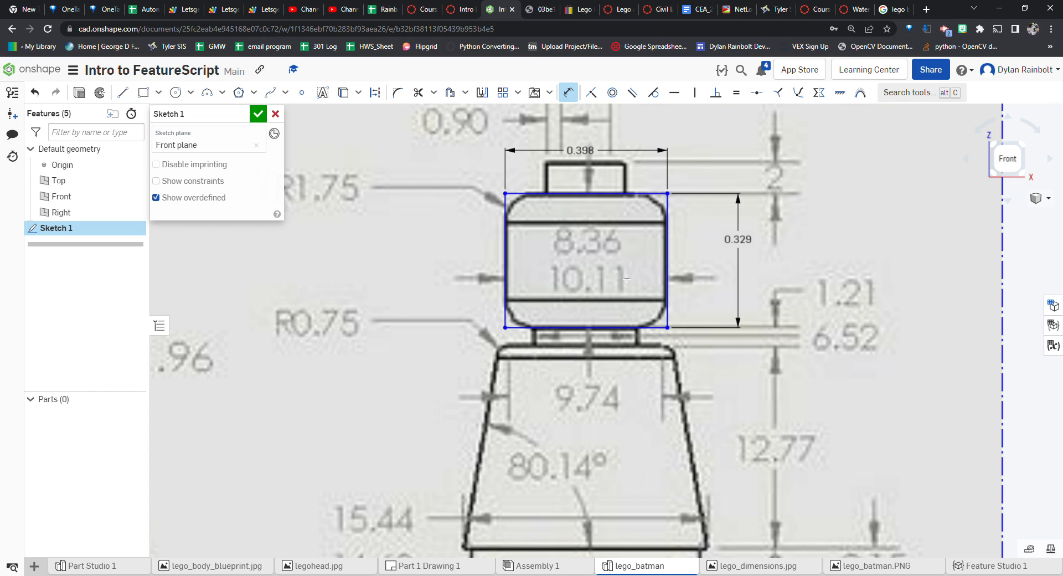
scroll(629, 279, down, 6)
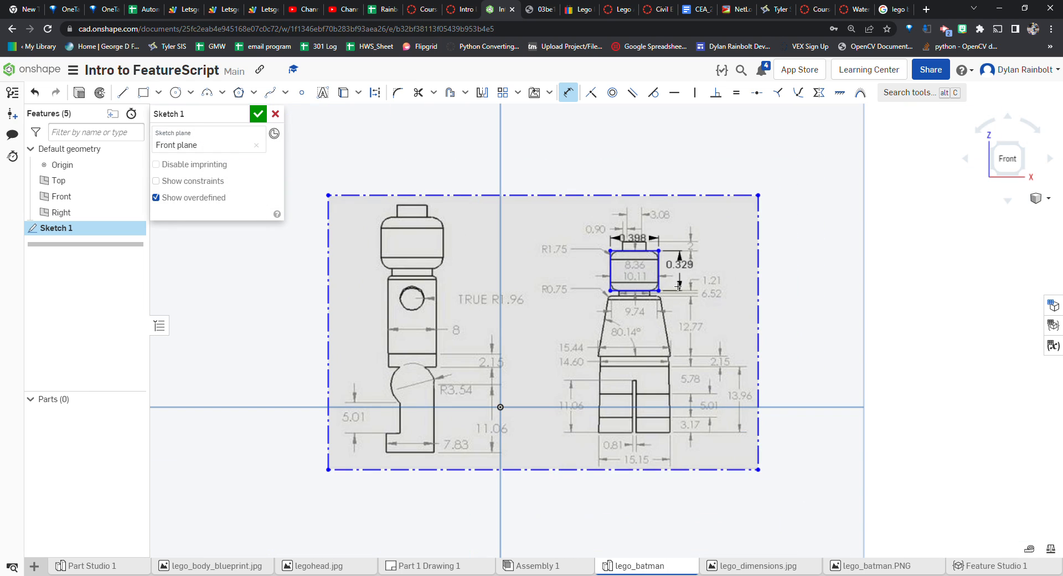
Delete the head rectangle from the reference-drawing sketch
click(258, 116)
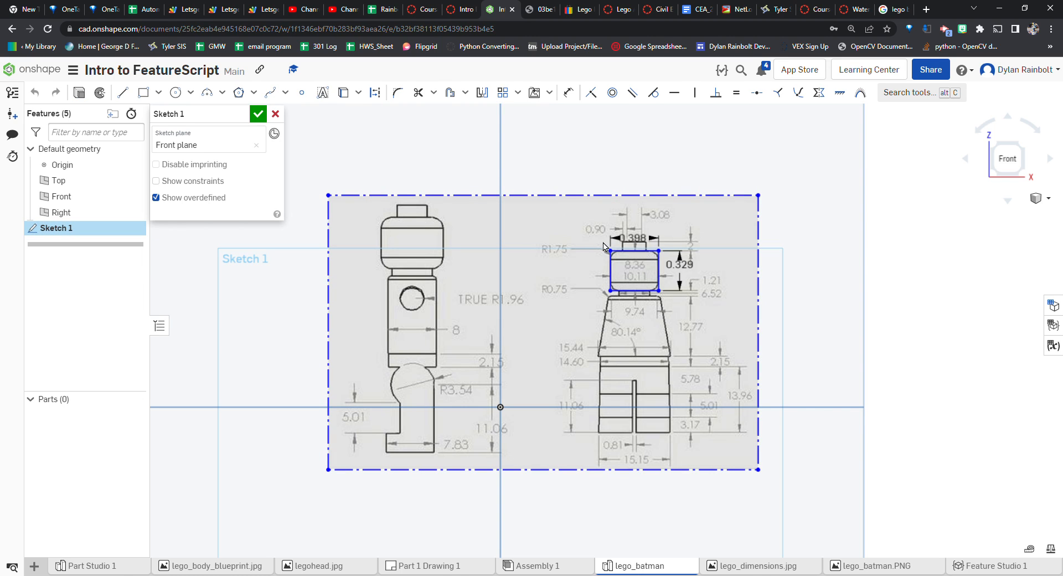
click(610, 269)
click(627, 251)
click(659, 266)
click(646, 292)
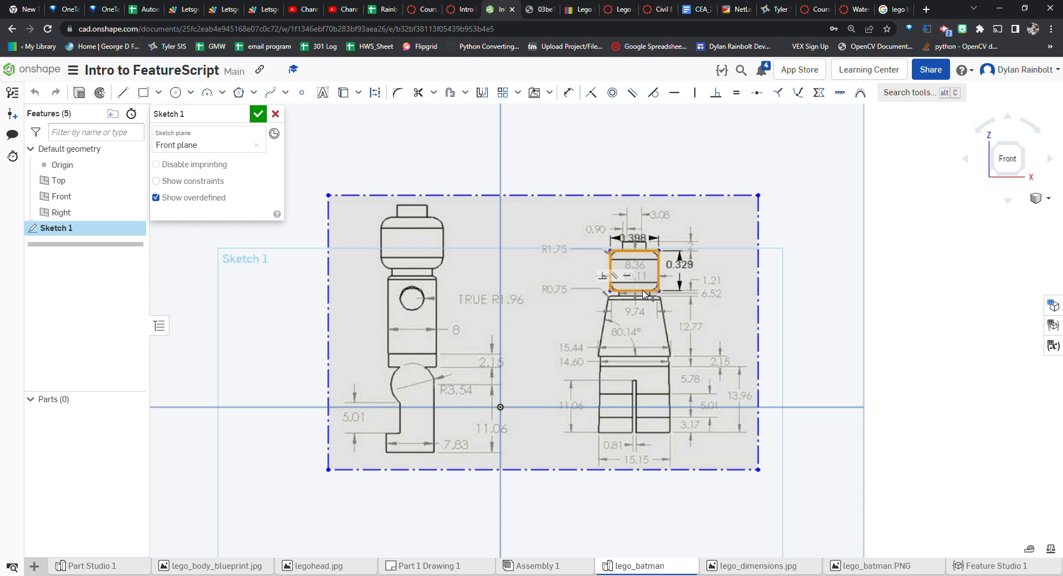
key(Delete)
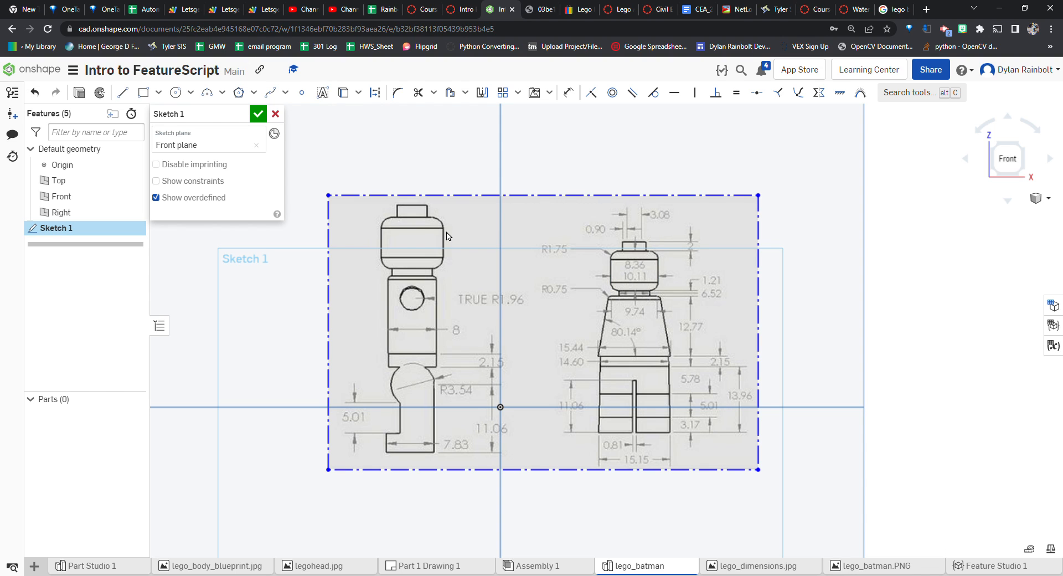
Close the sketch and start a new sketch on the Front plane
click(258, 115)
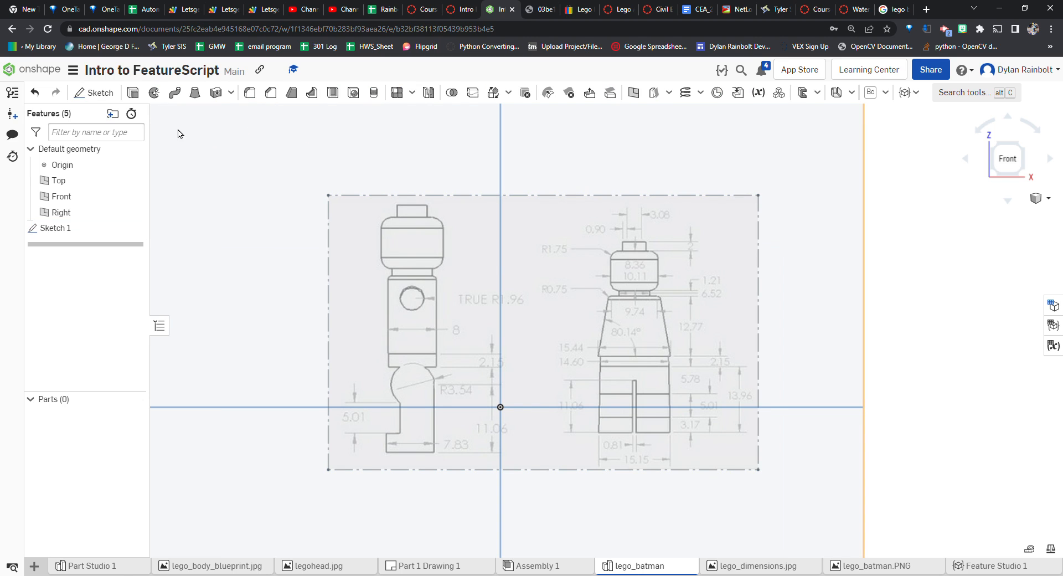
click(89, 96)
click(60, 196)
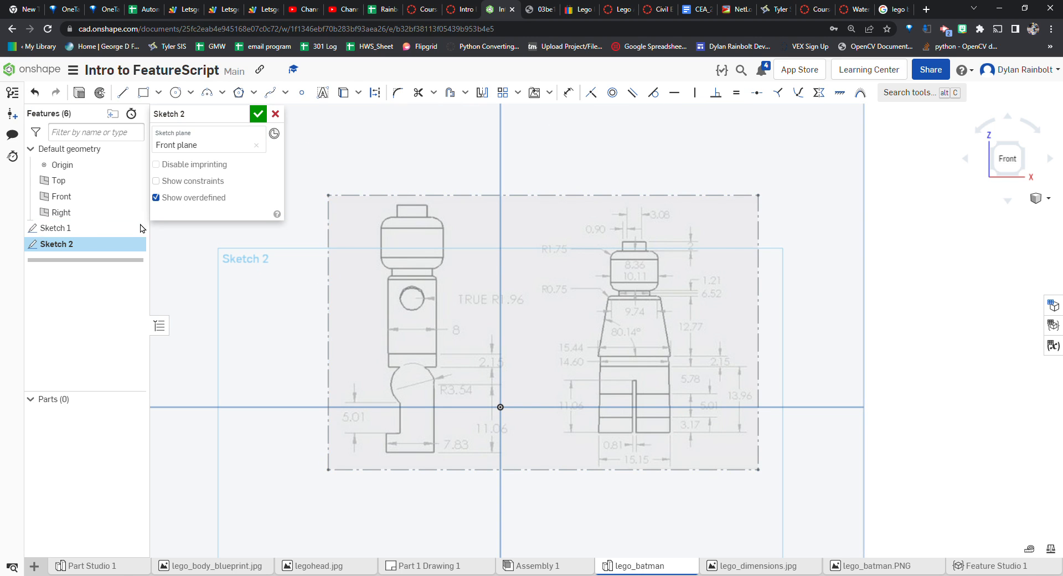
Rename the first sketch to "Dimensioned Drawing" and close it
double_click(71, 228)
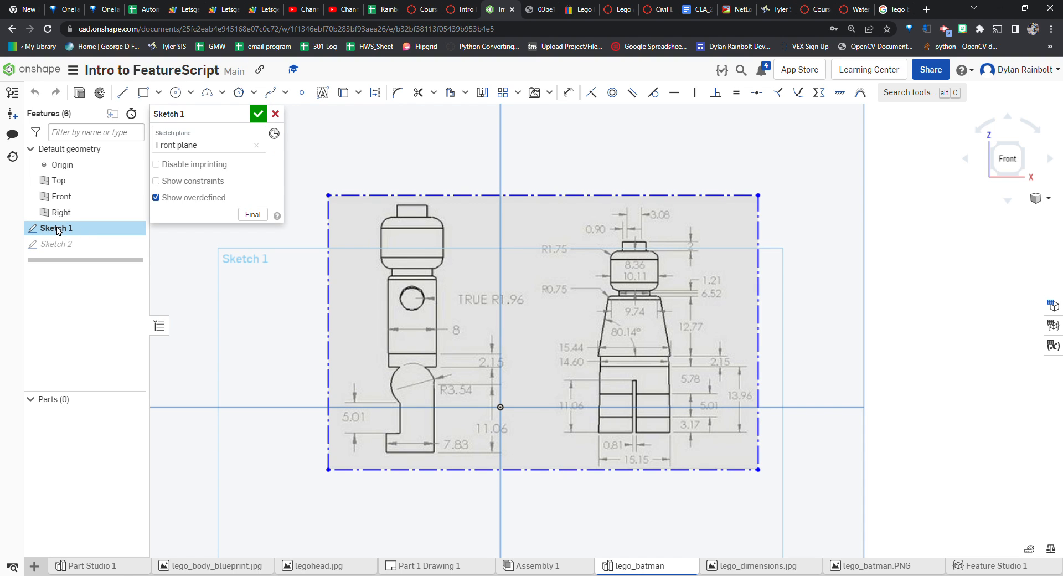
click(210, 125)
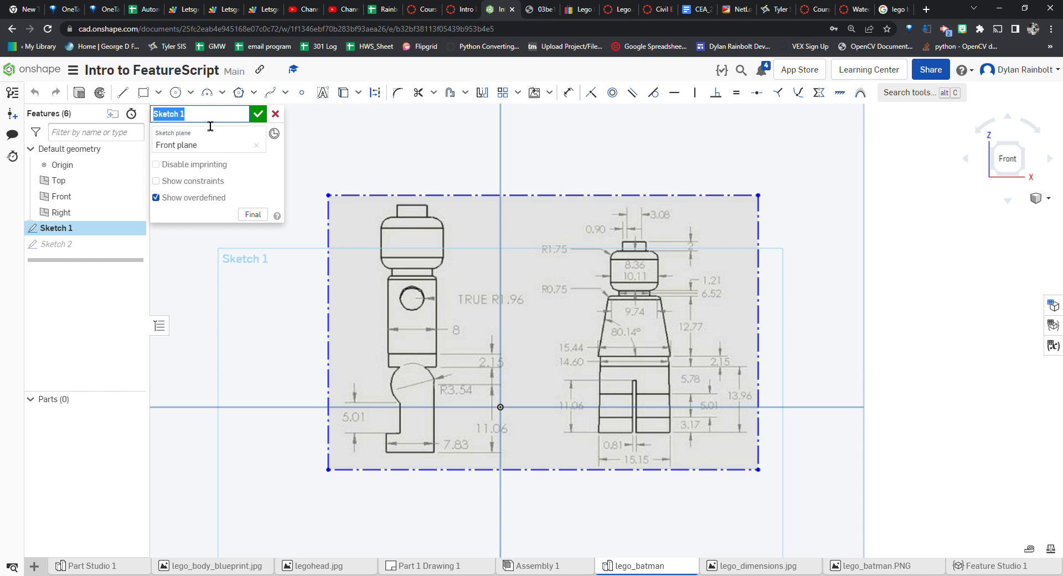
text(Dimensioned Drawing)
key(Return)
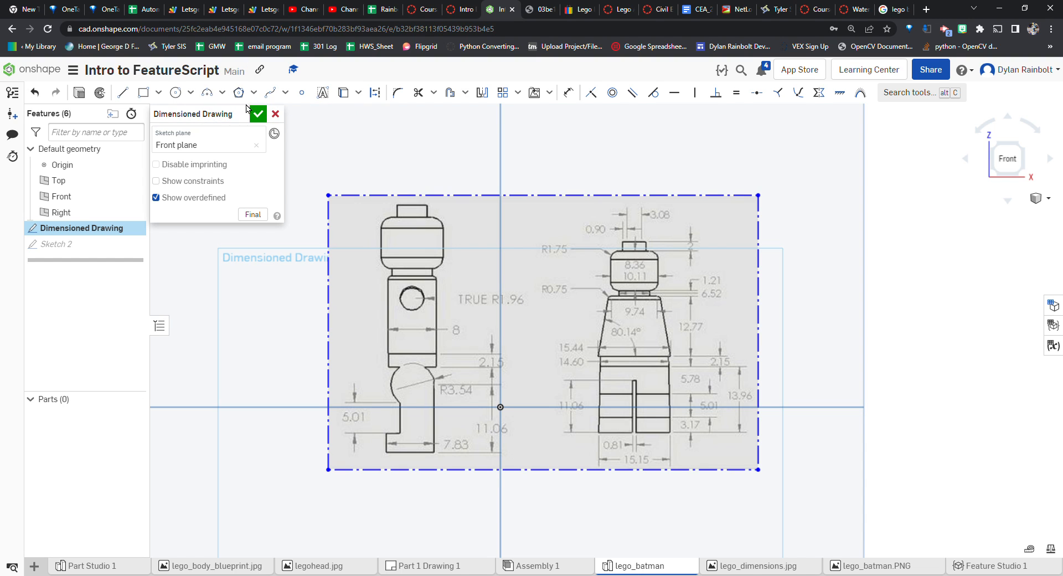
click(258, 114)
Reopen Sketch 2 and draw a corner rectangle over the minifigure head, about 0.39 by 0.33 in
double_click(83, 244)
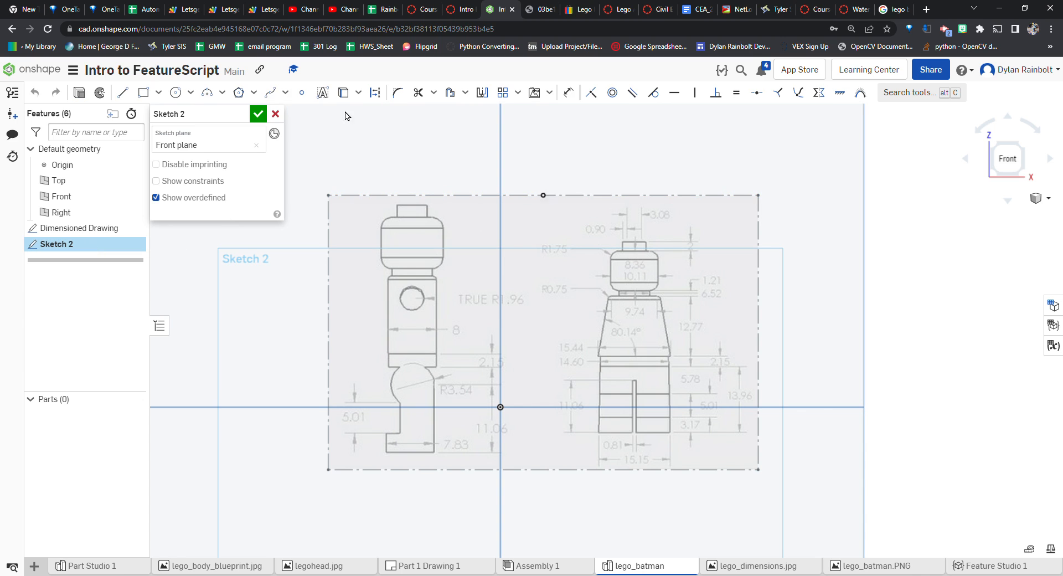
click(143, 92)
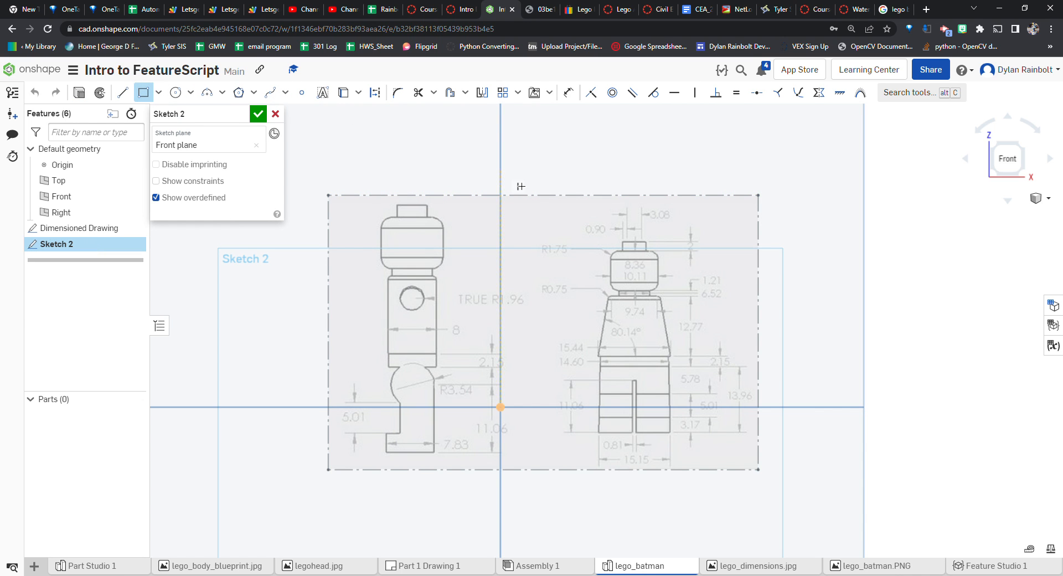
scroll(563, 217, up, 5)
scroll(660, 287, up, 3)
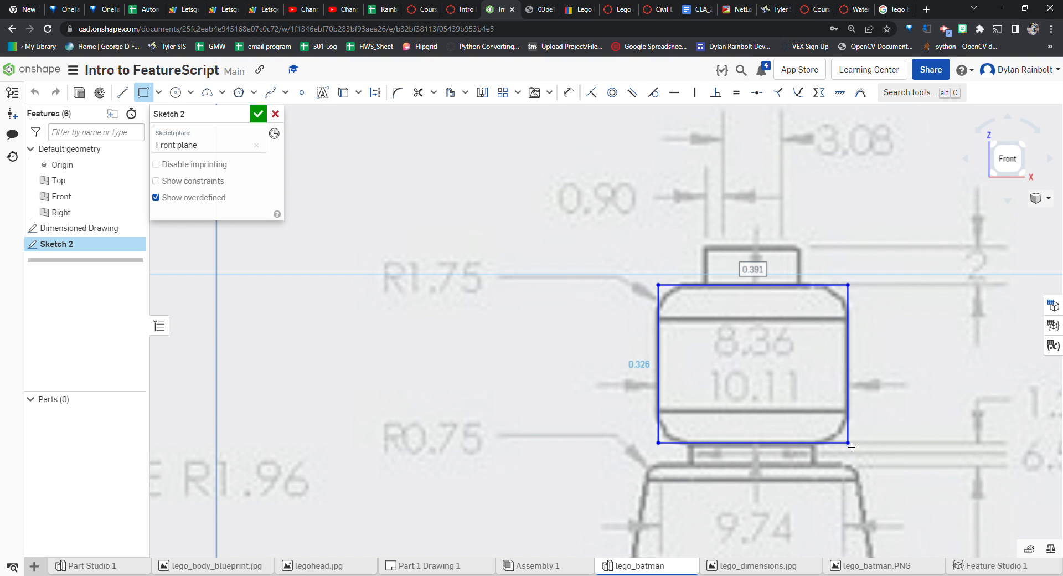
click(850, 446)
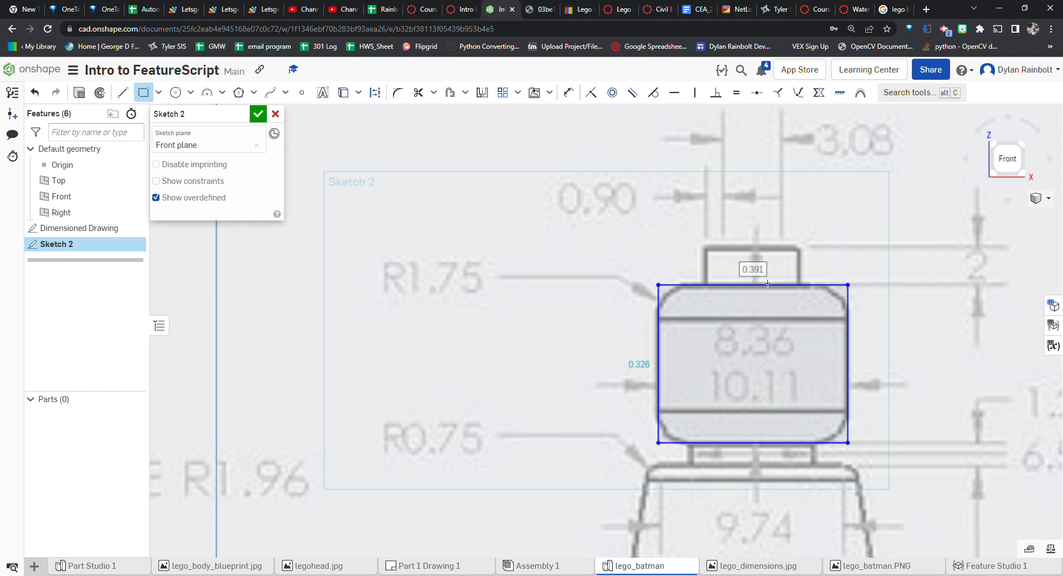
Set the head rectangle's width to 10.11 mm and its height to 8.36 mm
text(10.11 mm)
key(Return)
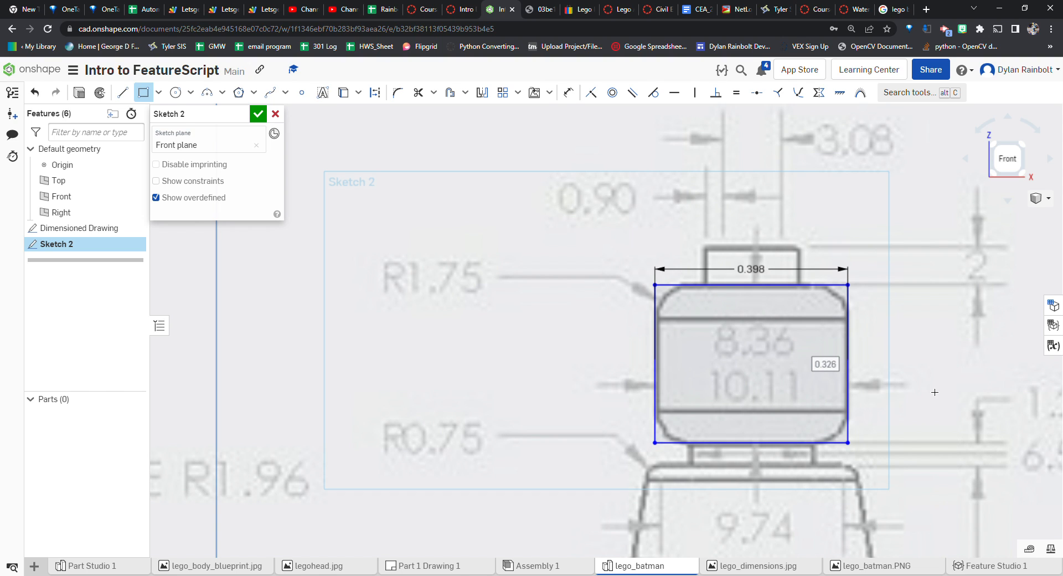
text(8.36 mm)
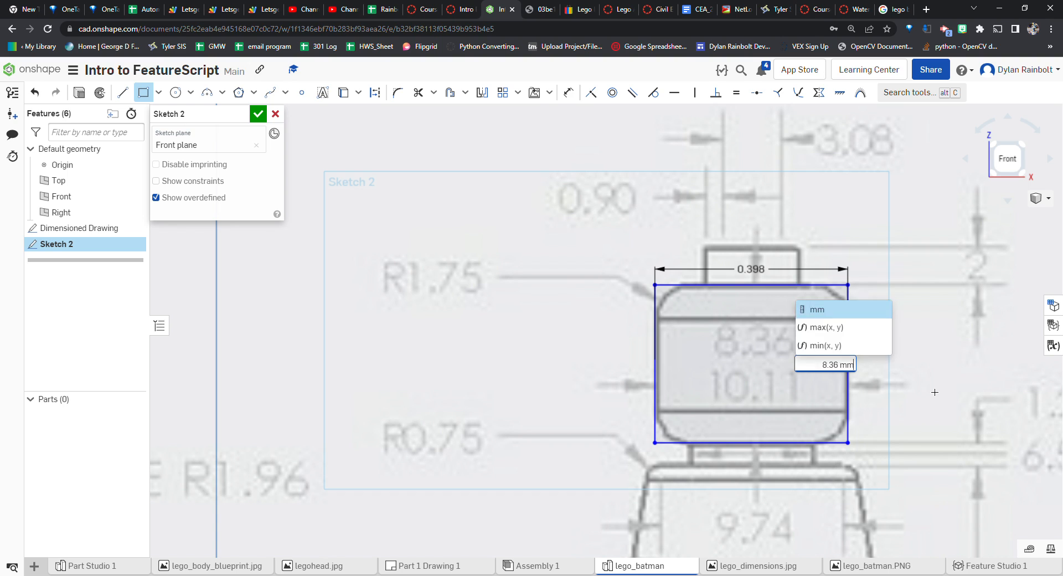
key(Return)
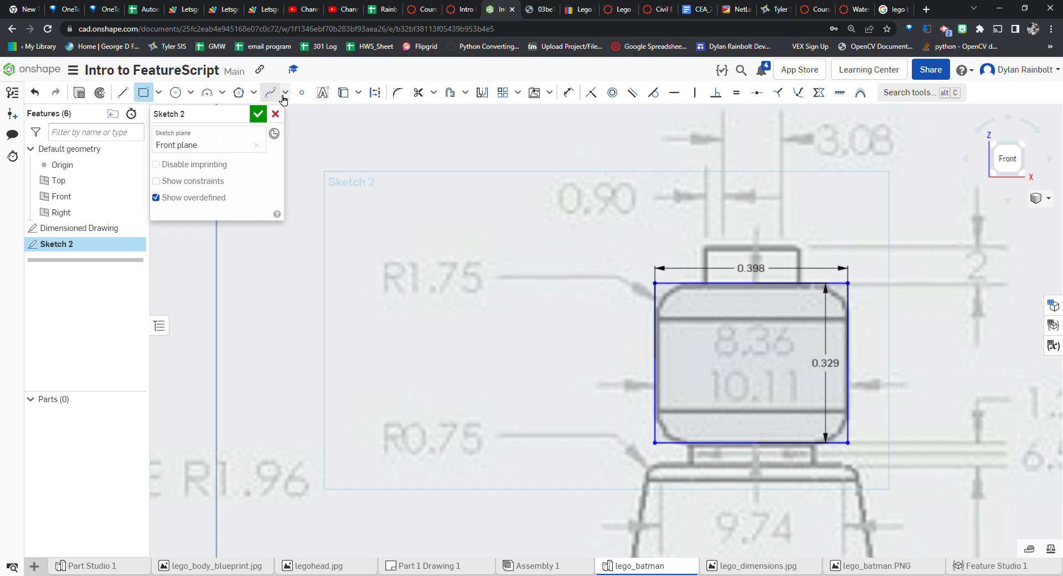
Fillet the head rectangle's top-left corner with a 1.75 mm radius
click(398, 94)
click(676, 289)
click(659, 304)
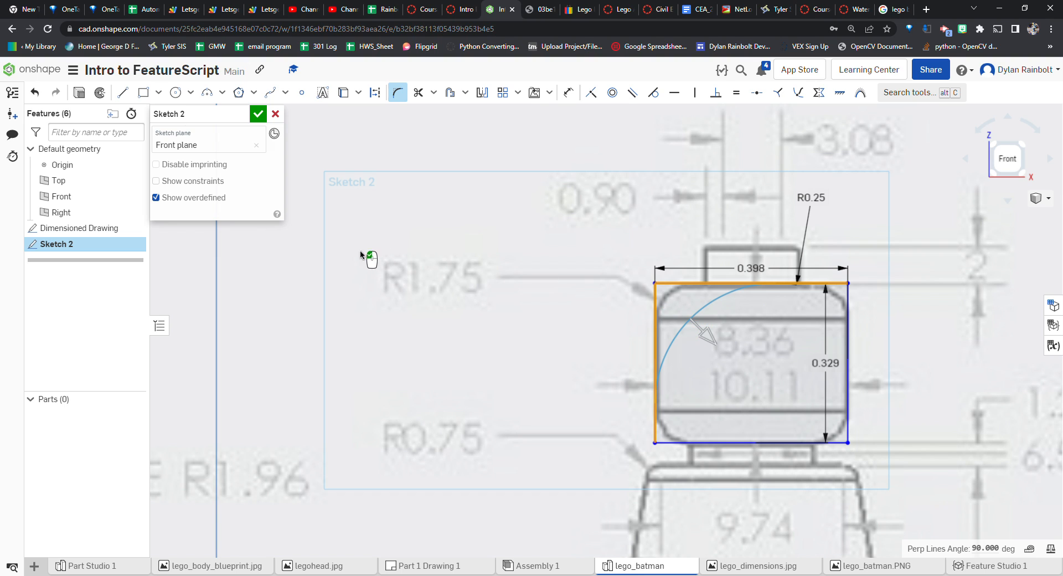
double_click(810, 198)
text(1.75mm)
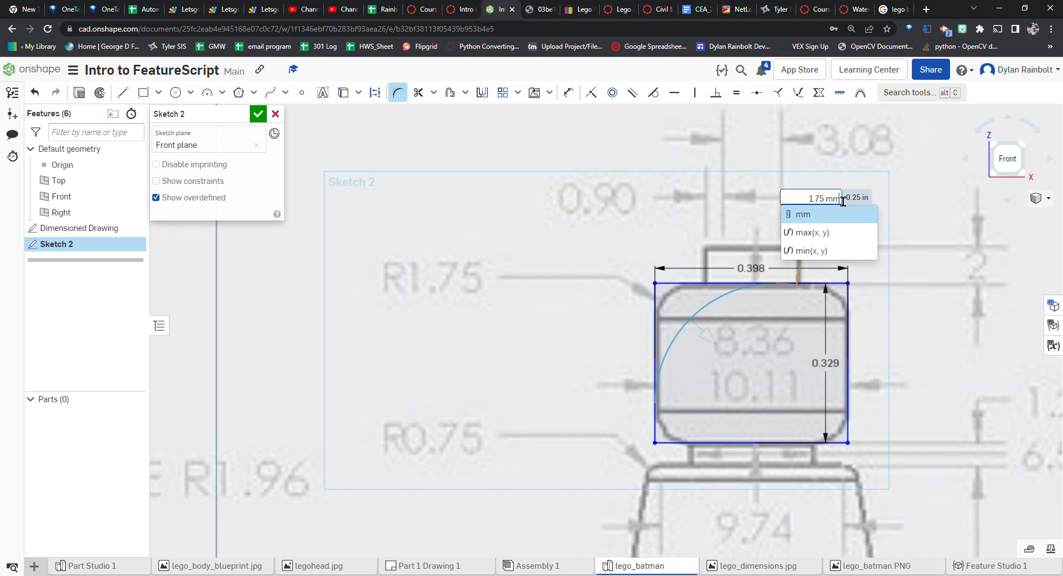
key(Return)
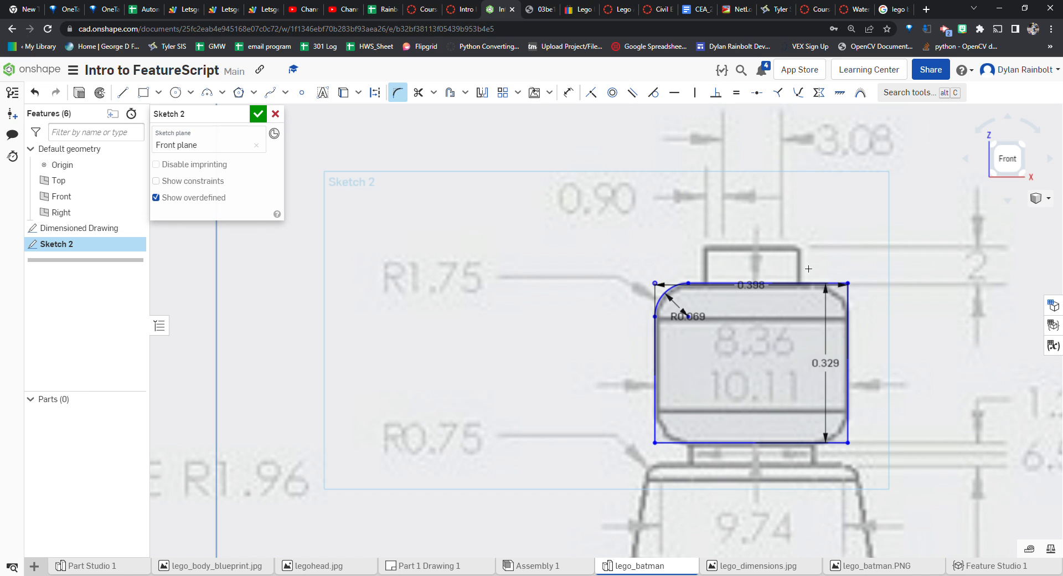
Fillet the head rectangle's remaining three corners with the 1.75 mm radius
scroll(802, 401, up, 3)
click(568, 452)
click(597, 473)
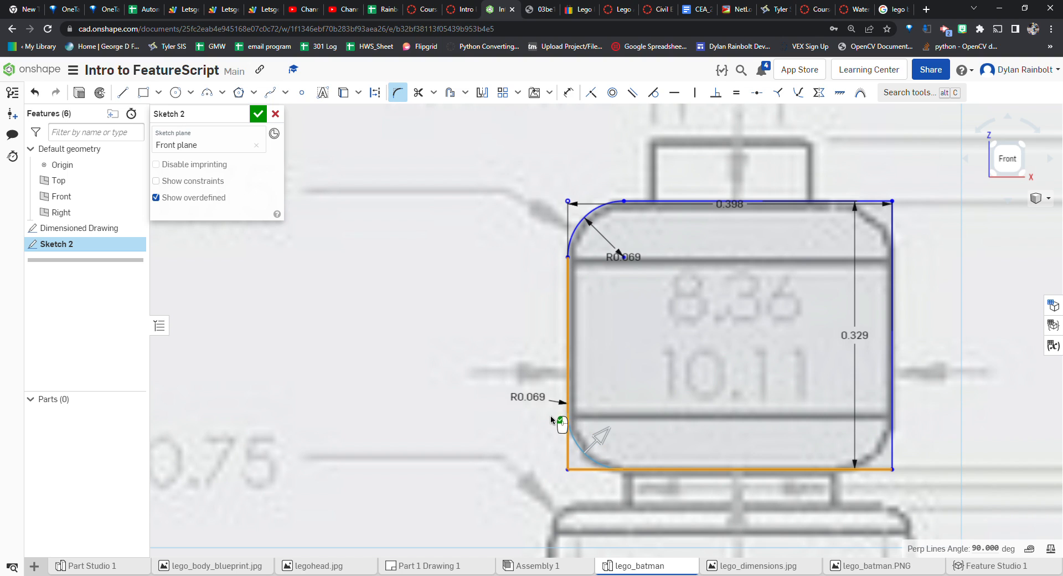
double_click(539, 398)
text(1.75mm)
key(Return)
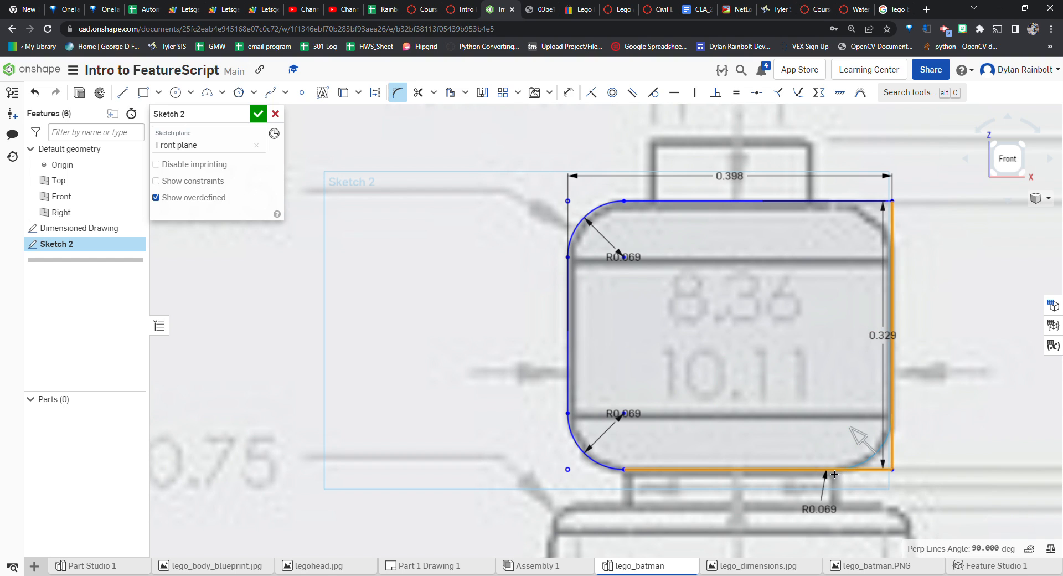
click(887, 220)
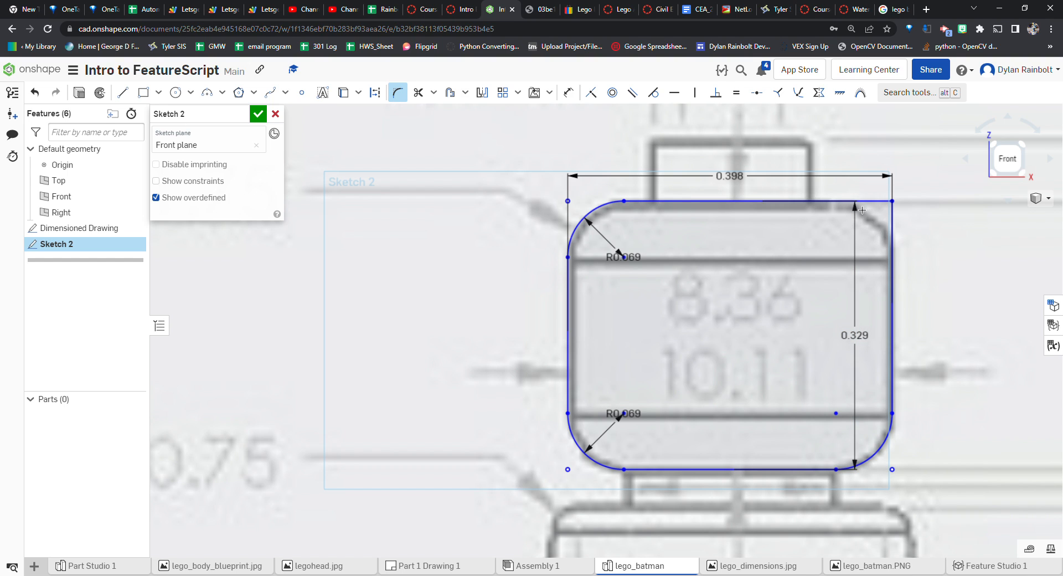
click(891, 224)
scroll(895, 293, down, 2)
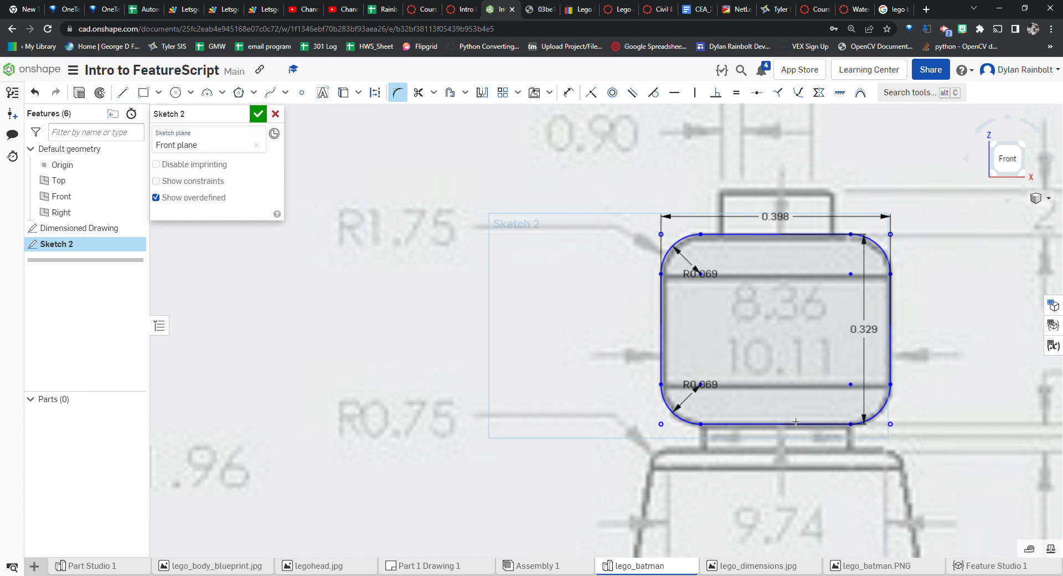
Draw a rectangle for the neck just below the head, about 0.26 by 0.045 in
click(145, 93)
scroll(700, 424, up, 5)
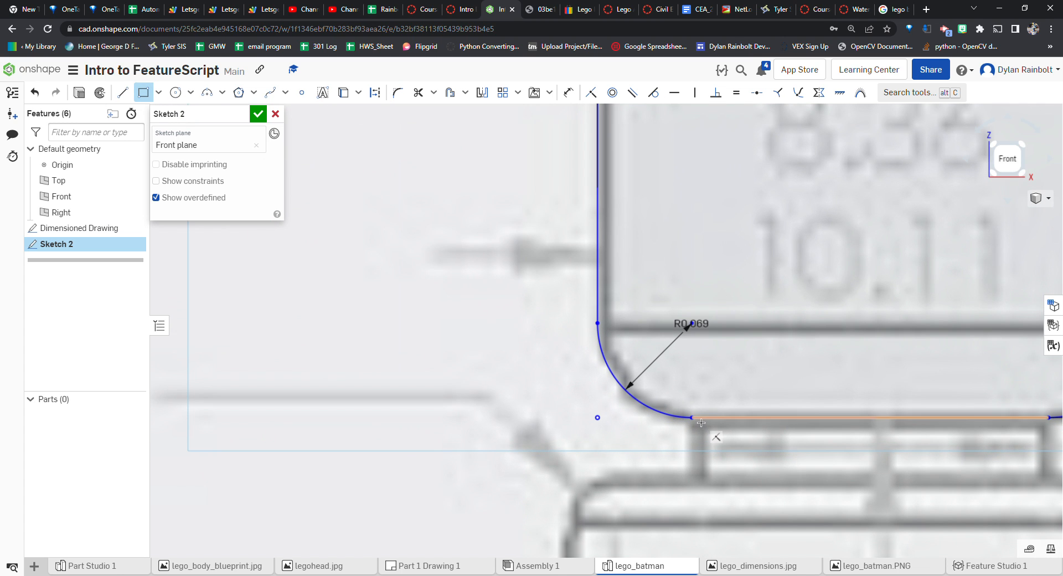
click(700, 423)
scroll(711, 441, down, 5)
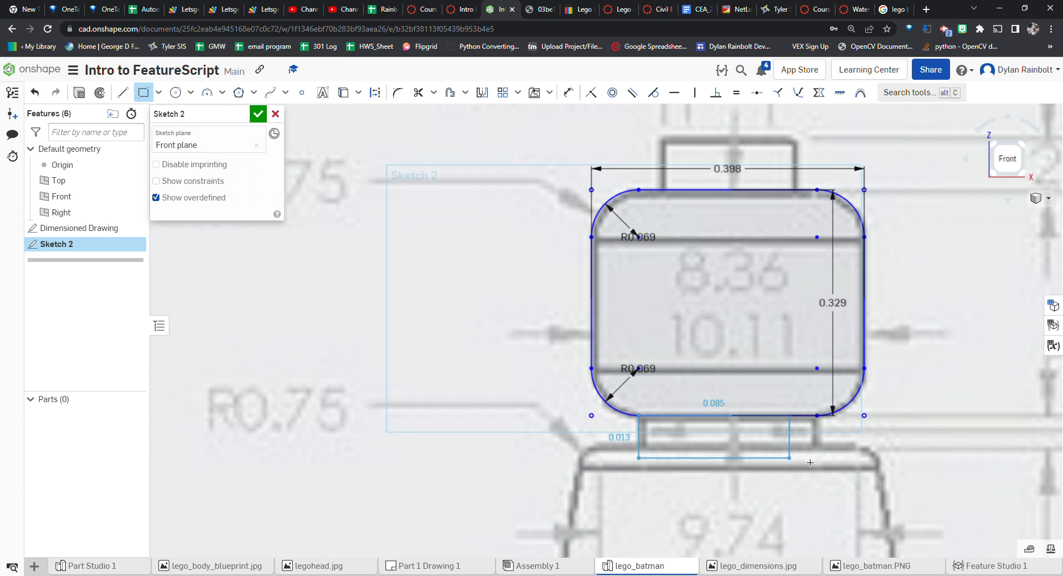
scroll(818, 453, up, 3)
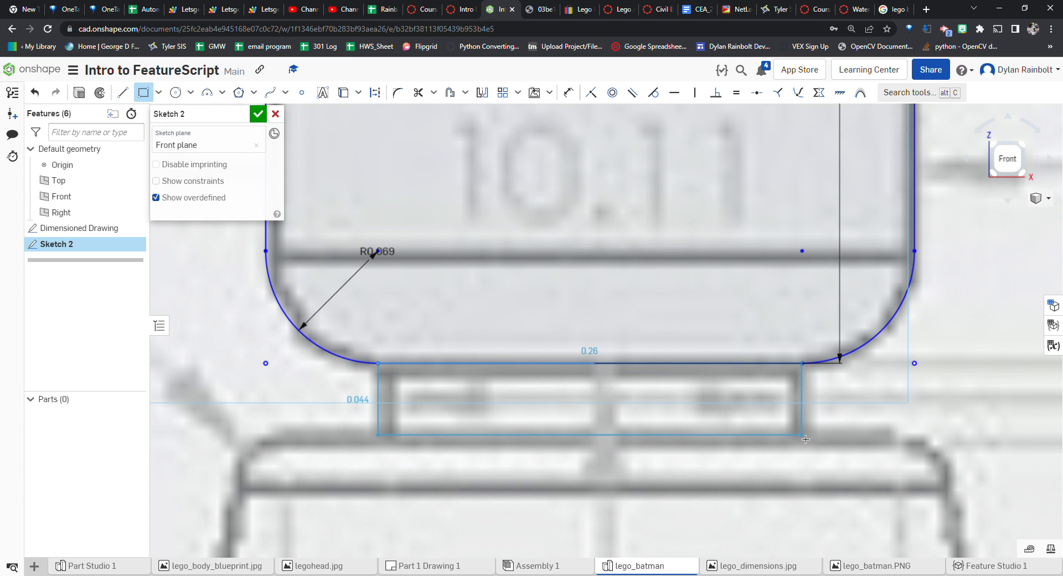
click(807, 440)
Set the neck rectangle's width to 6.52 mm and its height to 1.21 mm
scroll(807, 440, down, 6)
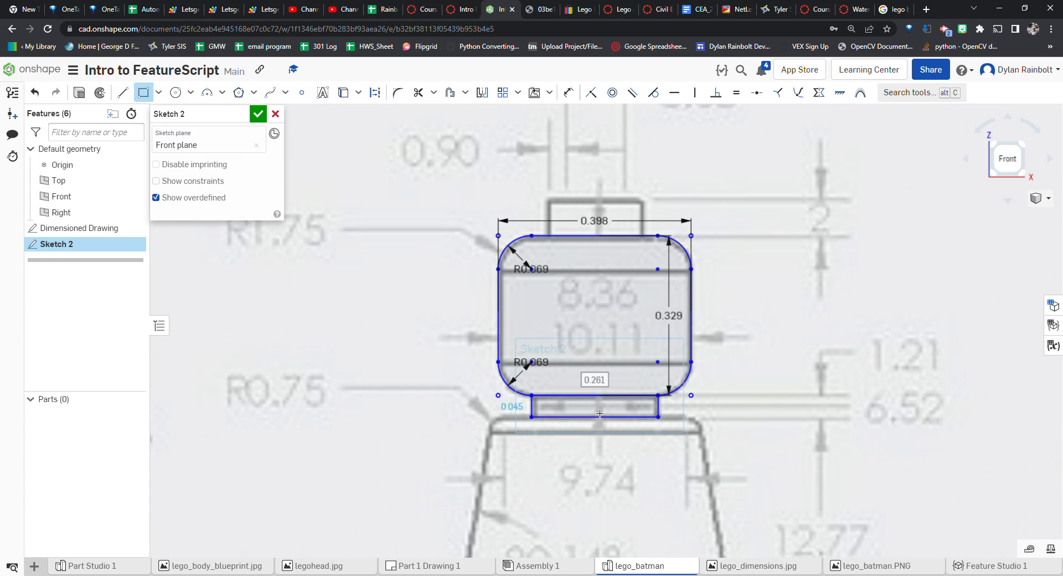
scroll(869, 437, down, 3)
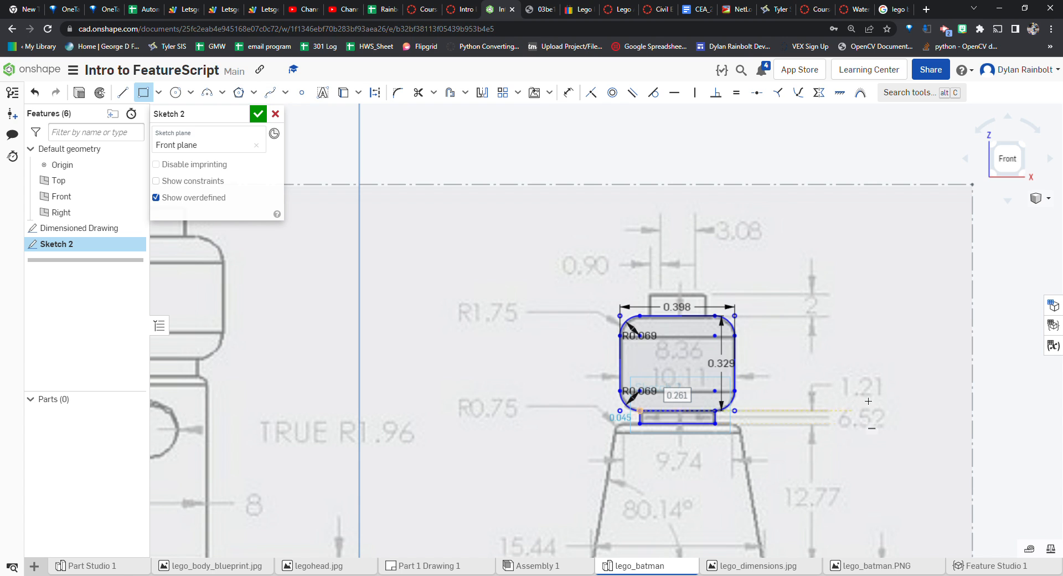
scroll(912, 400, up, 3)
scroll(916, 404, down, 3)
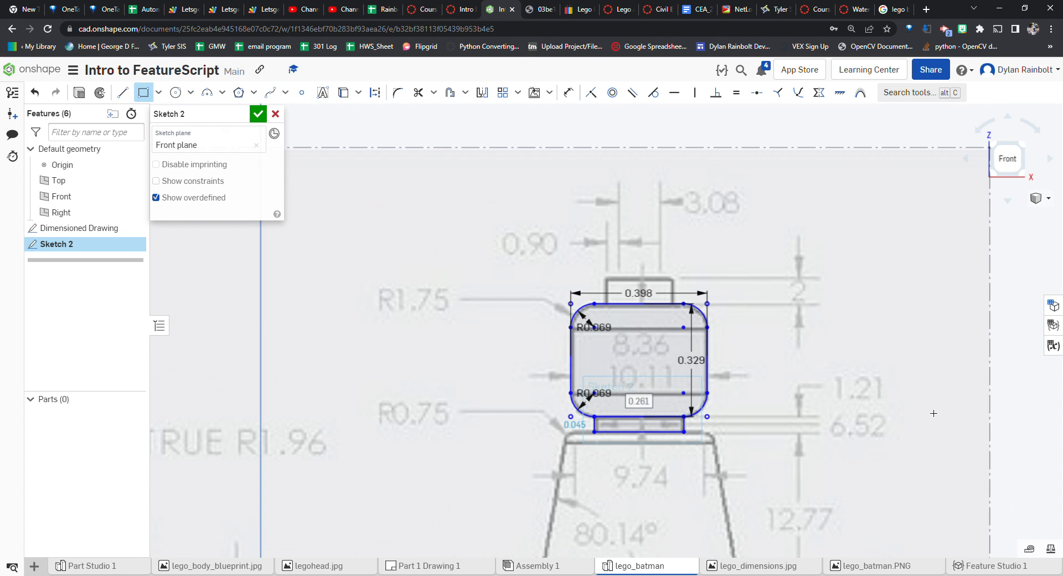
scroll(897, 459, up, 3)
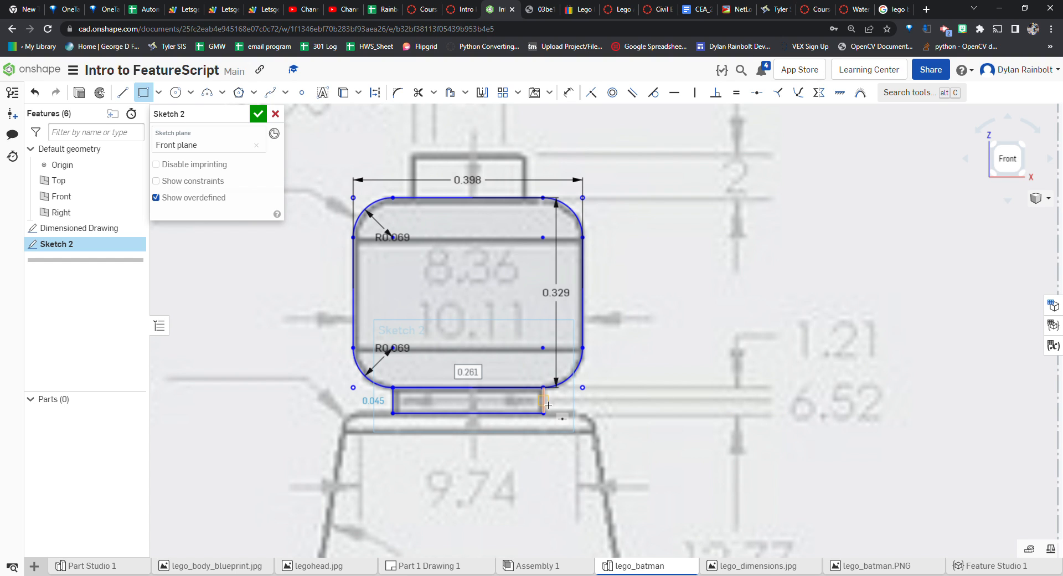
double_click(476, 378)
text(6)
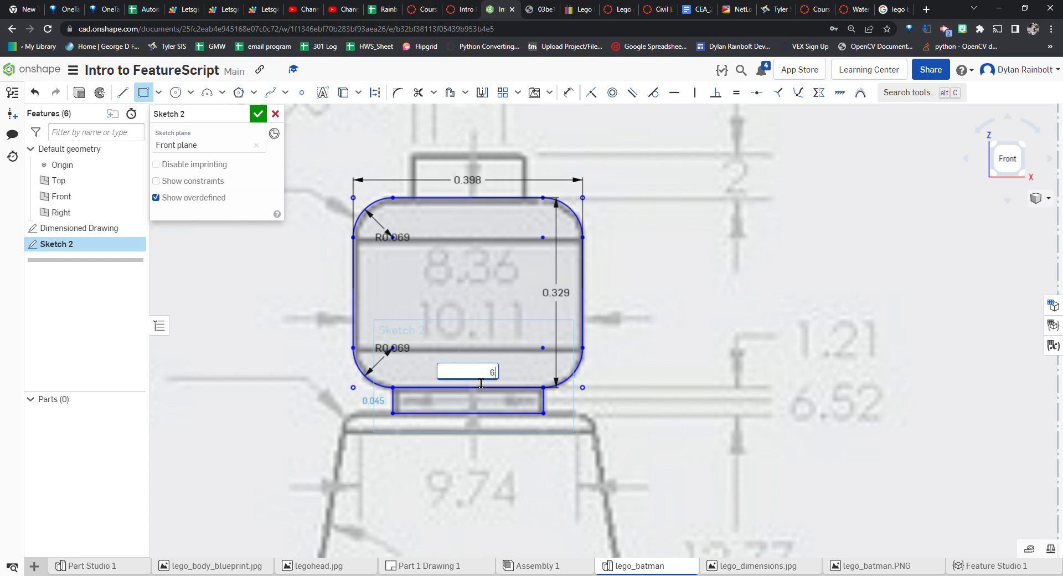
text(.52mm)
key(Return)
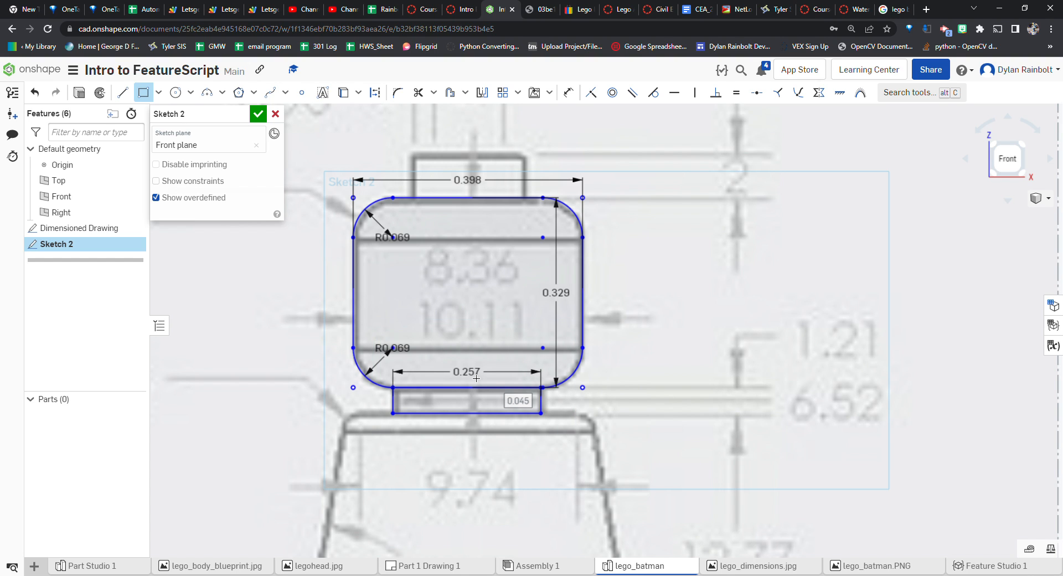
text(1.21mm)
key(Return)
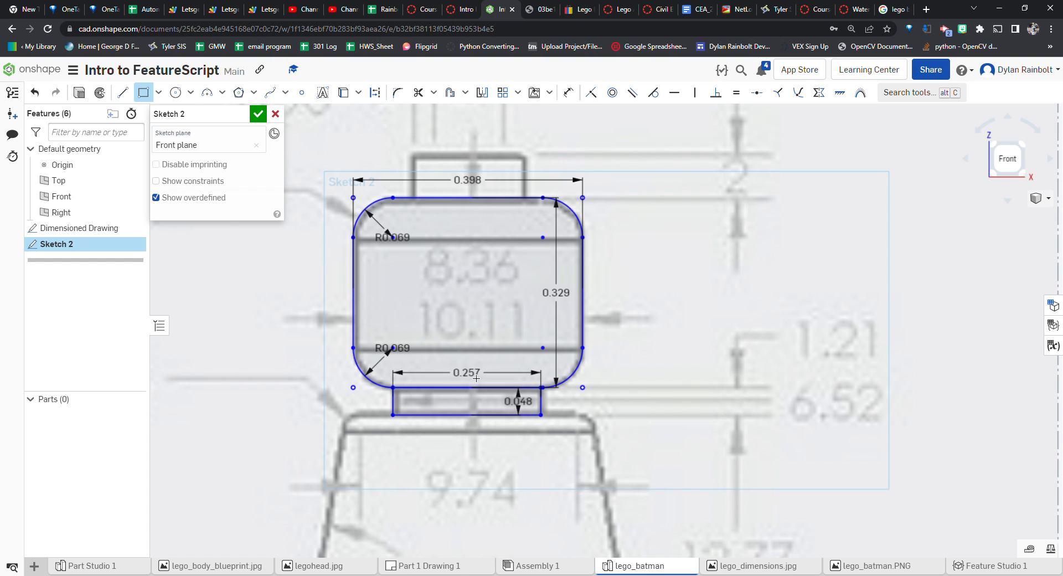
Draw a rectangle for the stud on top of the head, about 0.195 in wide, and set its height to 2 mm
scroll(702, 281, down, 4)
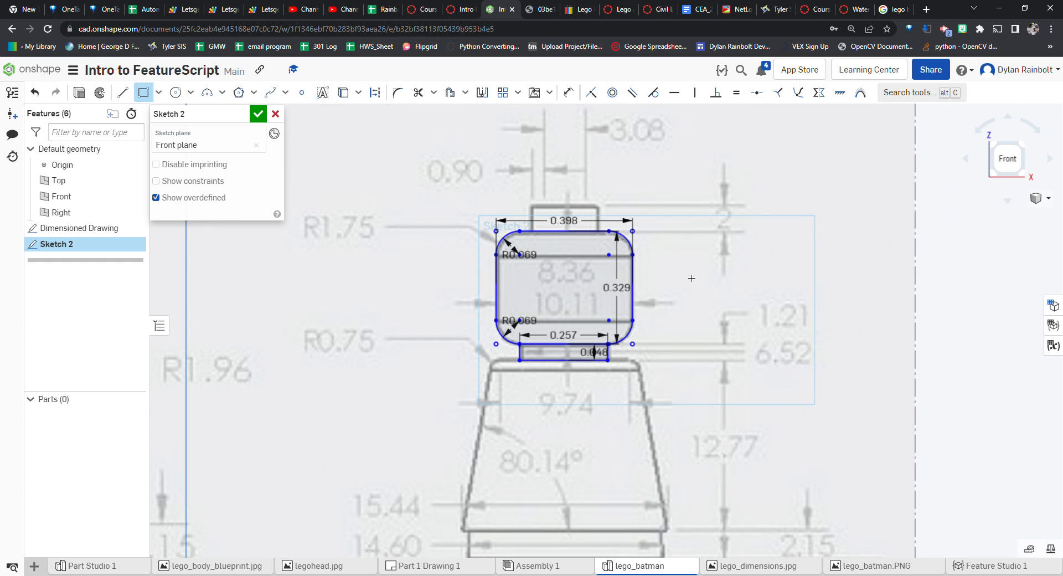
scroll(551, 205, up, 3)
scroll(526, 213, up, 2)
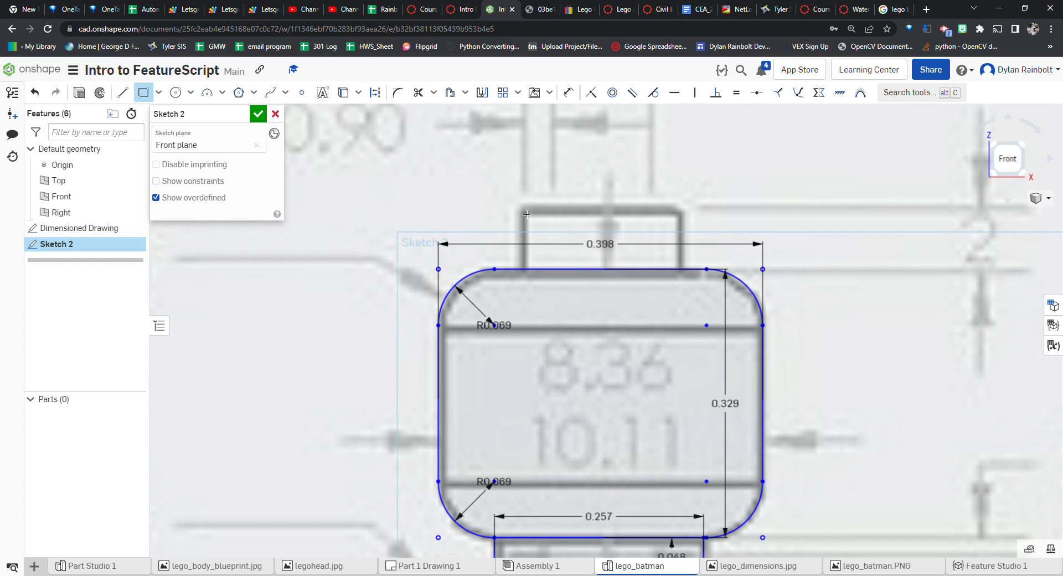
click(521, 209)
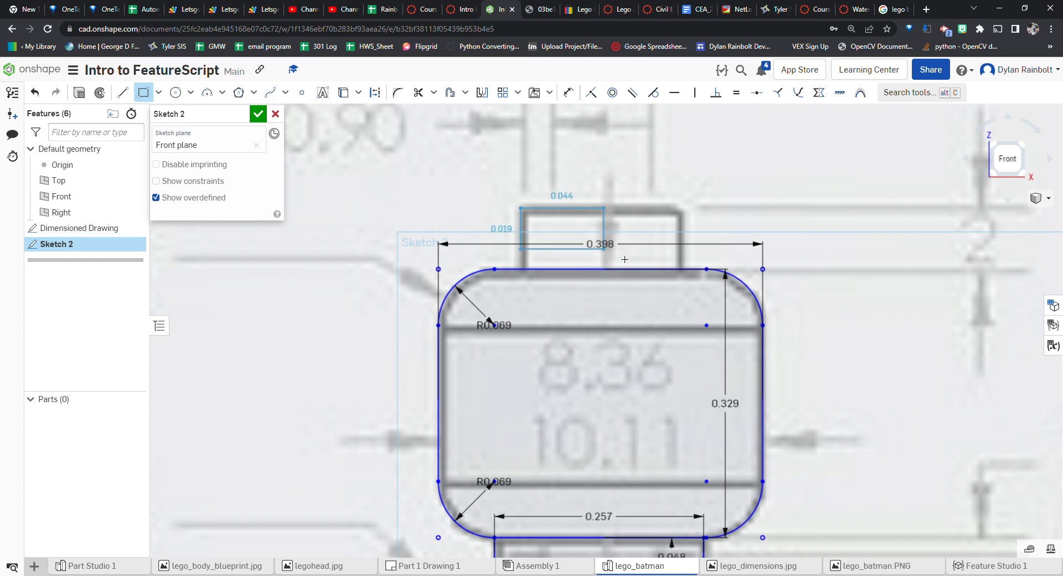
click(681, 270)
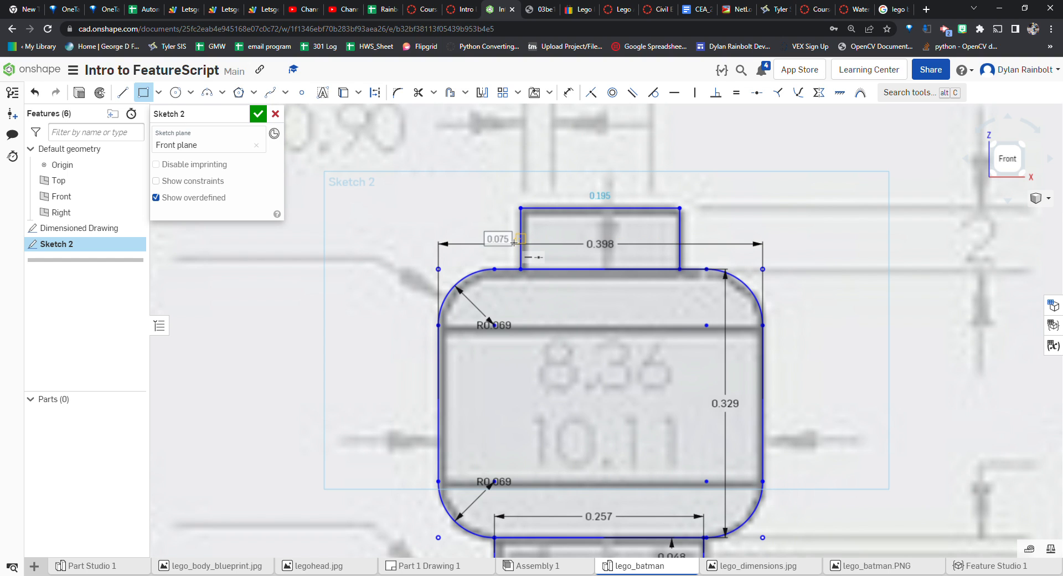
text(2mm)
key(Return)
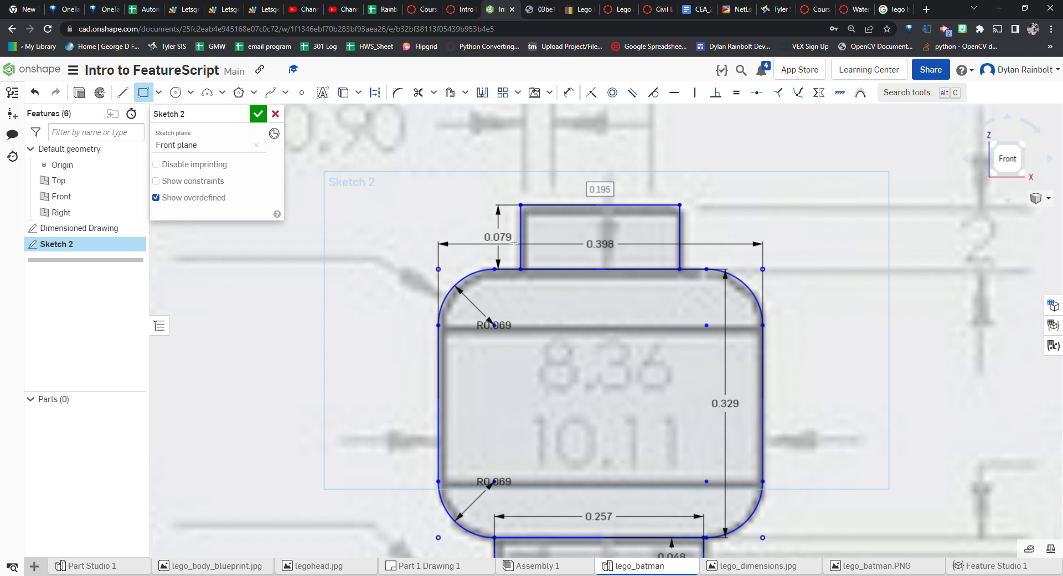
Set the stud rectangle's width to 3.08 mm + 1.8 mm
scroll(514, 242, down, 5)
scroll(643, 173, up, 2)
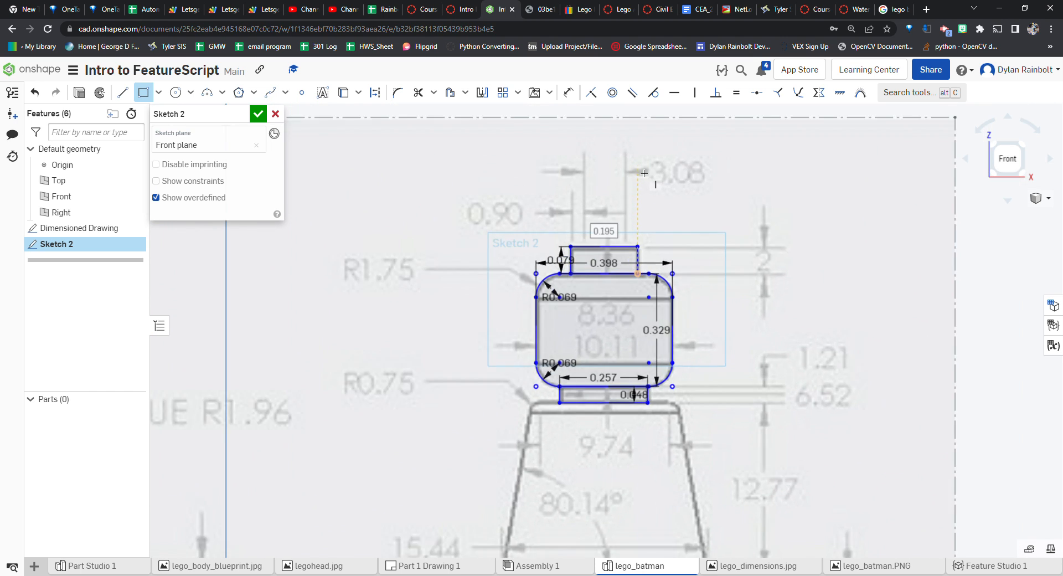
scroll(642, 172, up, 3)
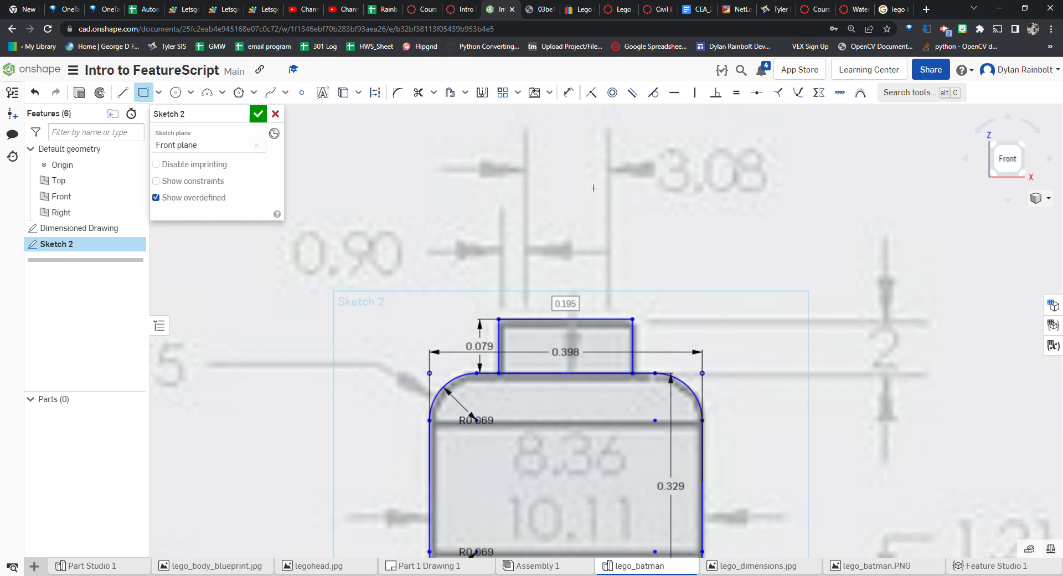
double_click(577, 311)
text(3.08)
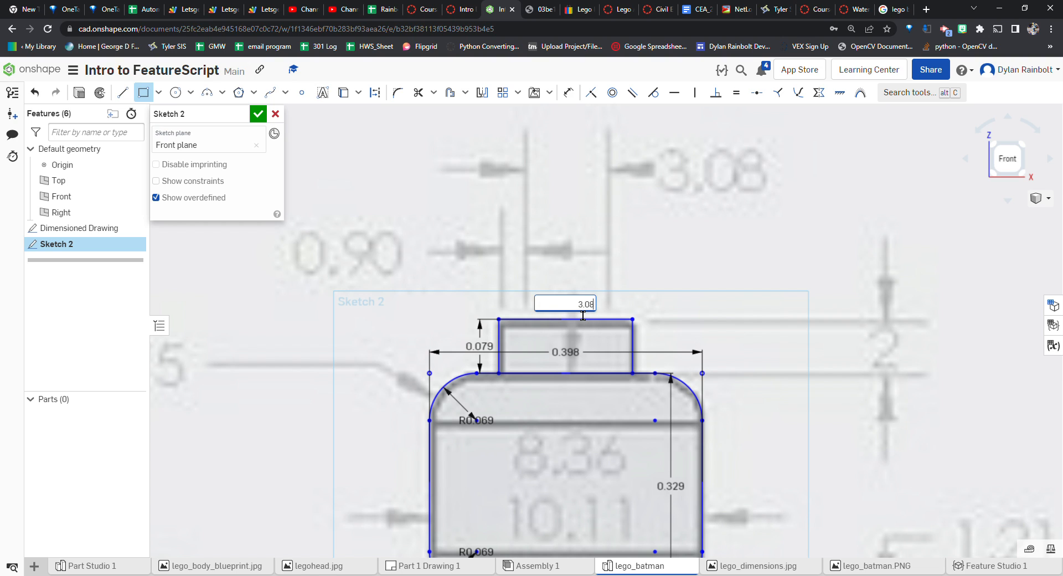
text(+)
text(1.8)
text(mm)
key(Right)
text(mm)
key(Return)
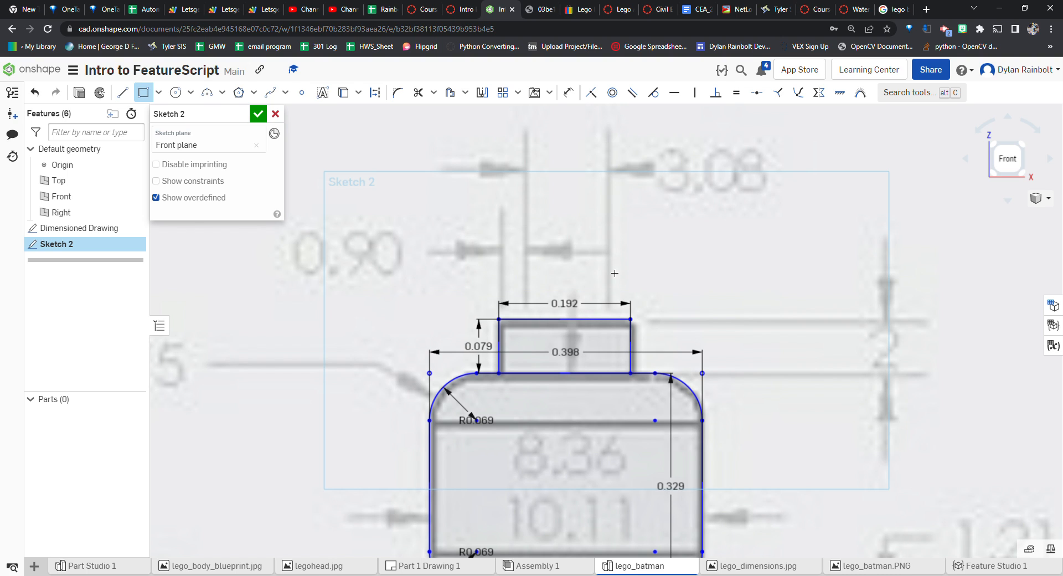
Draw a vertical line through the middle of the stud, head and neck, then finish the sketch
key(Escape)
scroll(633, 324, up, 3)
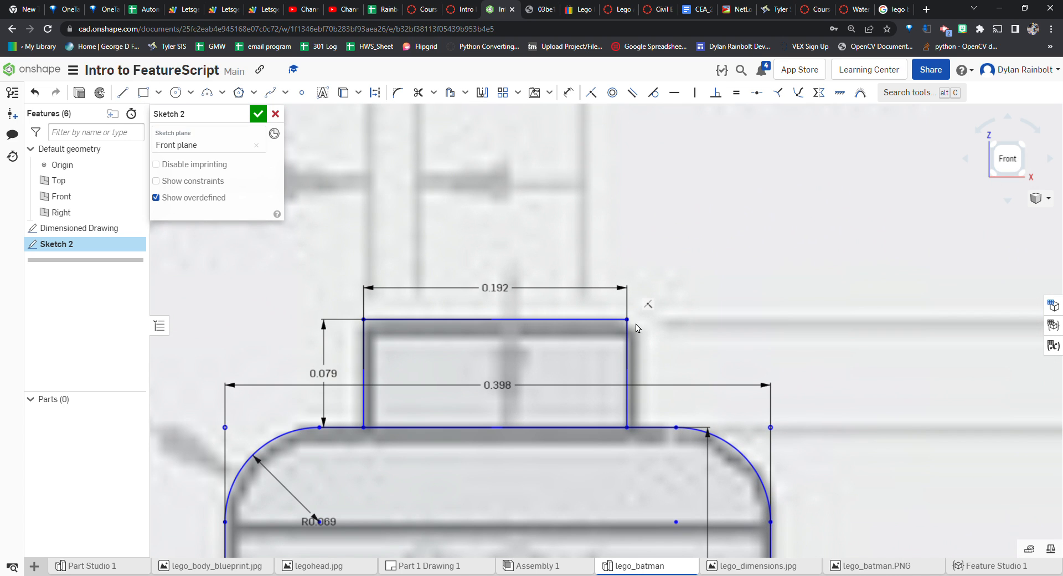
drag(629, 320, 631, 319)
scroll(750, 235, down, 5)
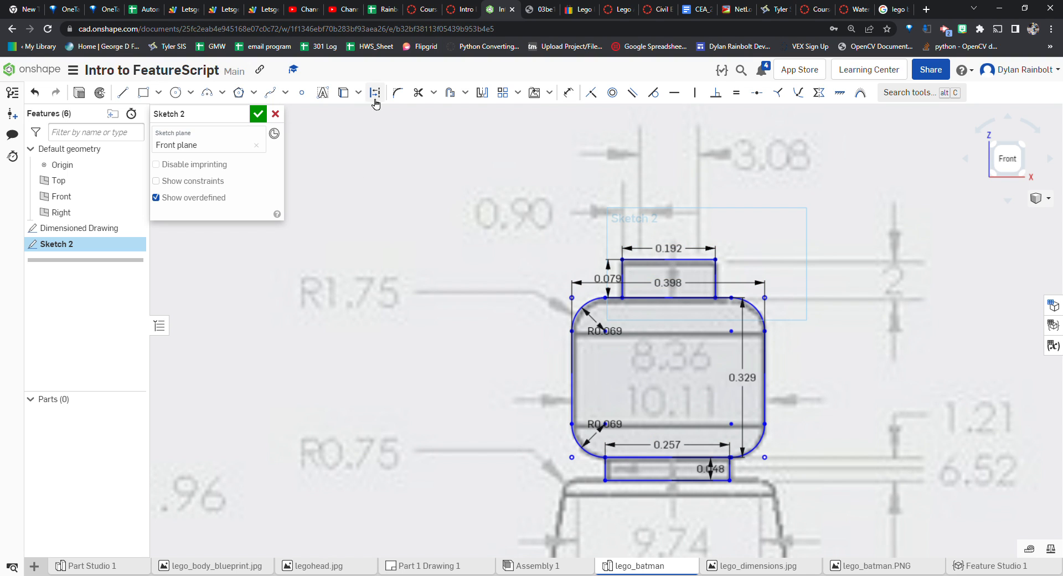
click(122, 98)
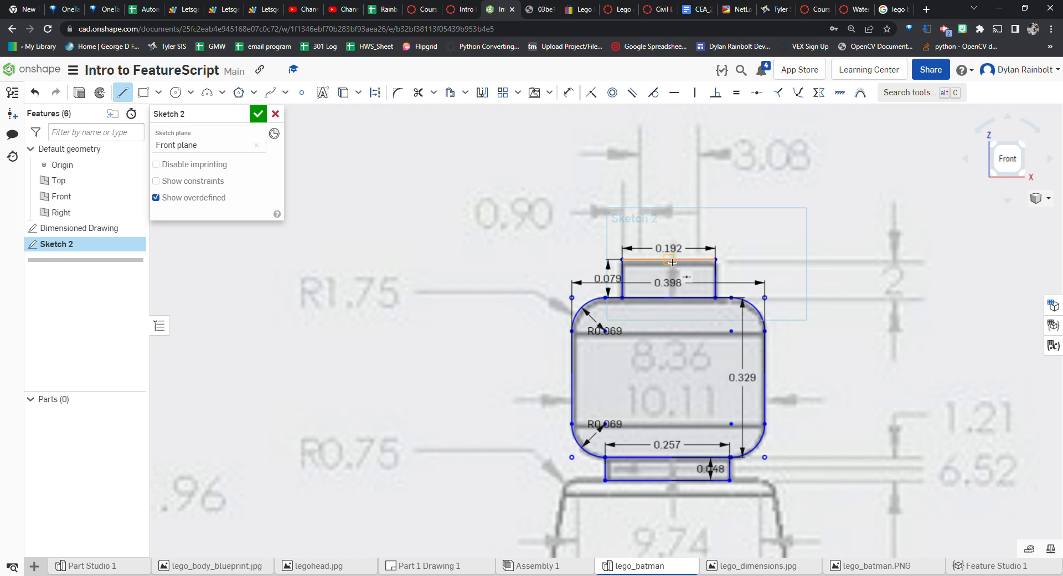
click(669, 259)
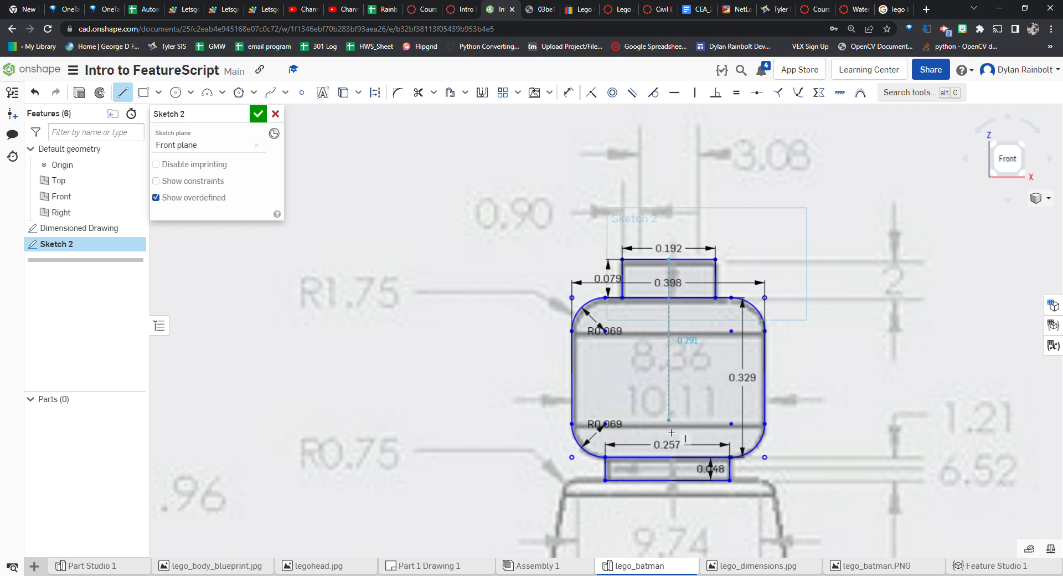
click(671, 484)
key(Escape)
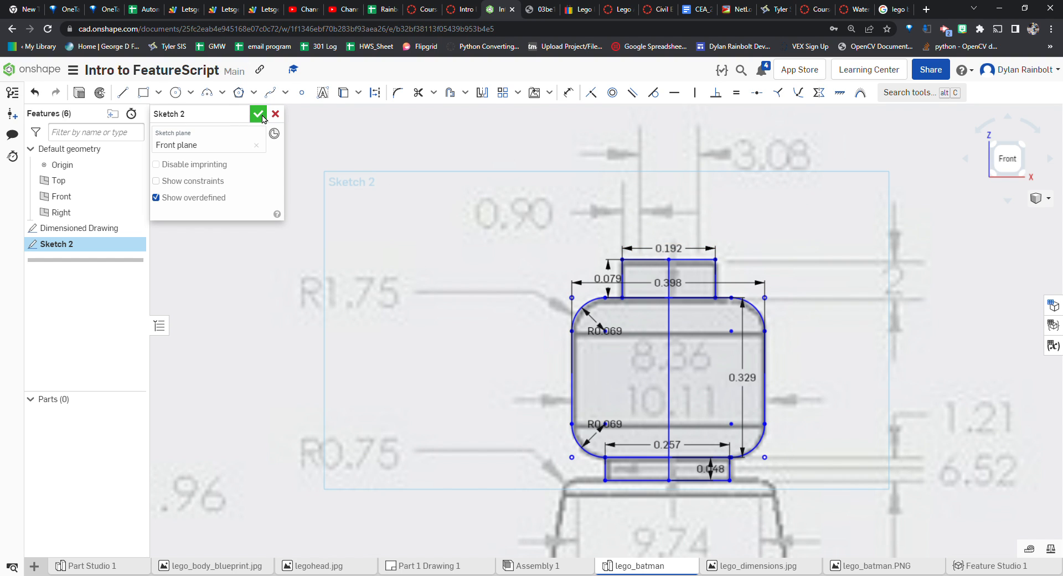
click(258, 114)
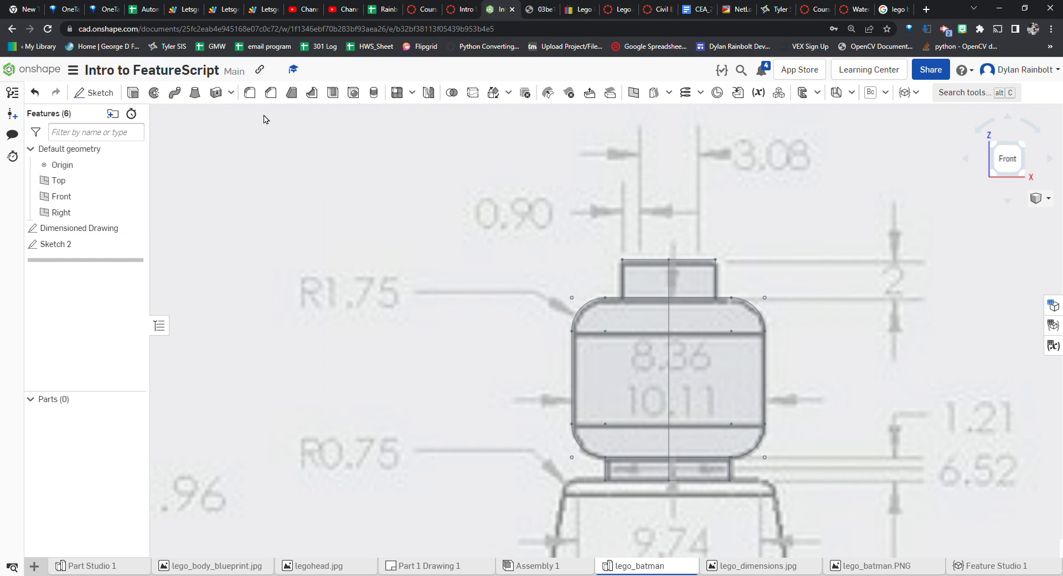
Revolve the left-half regions of the stud, head and neck a full turn about the vertical center line
click(645, 352)
click(649, 291)
click(642, 472)
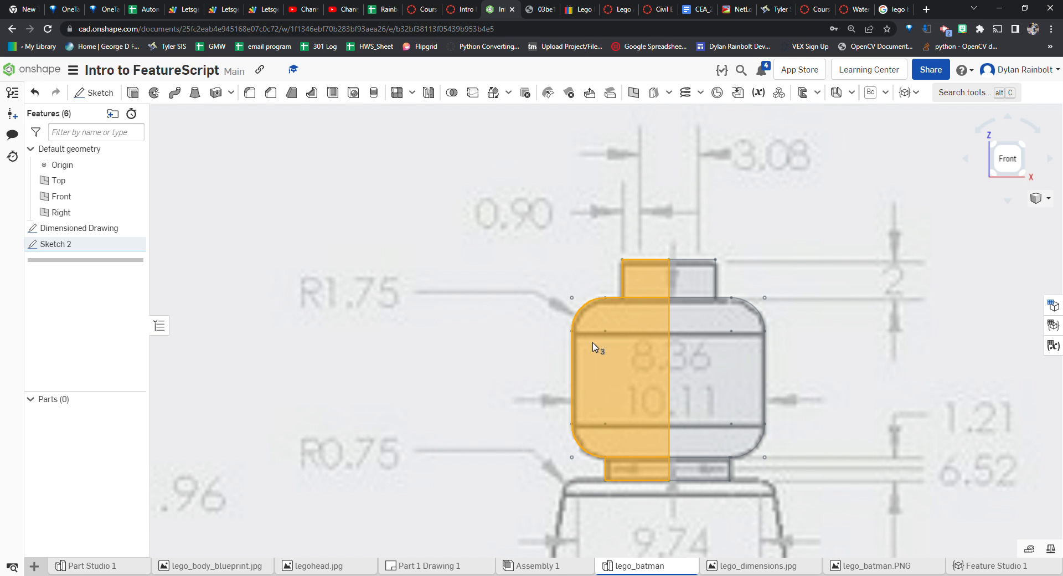
scroll(621, 330, up, 5)
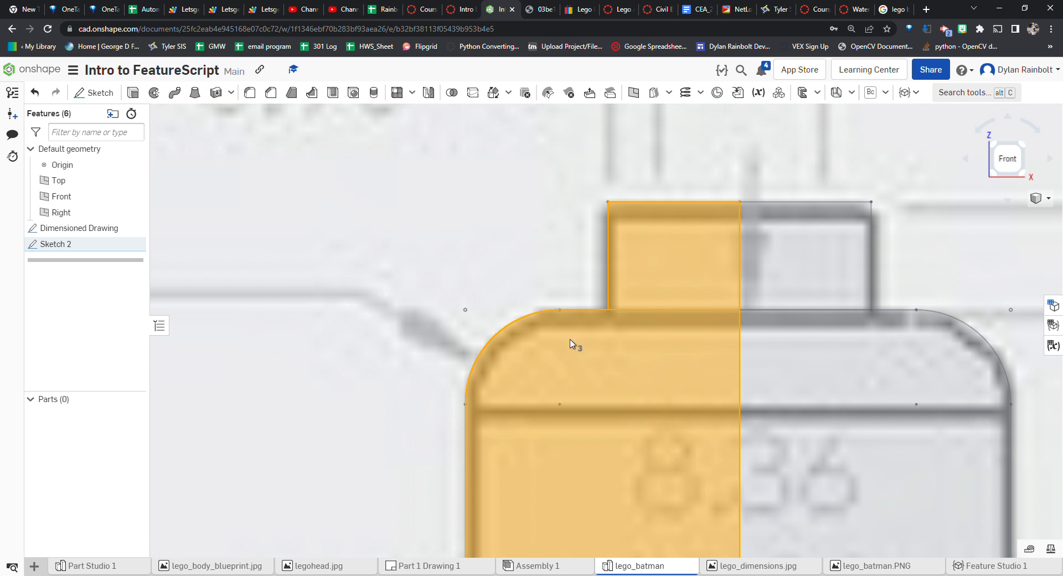
scroll(622, 317, down, 5)
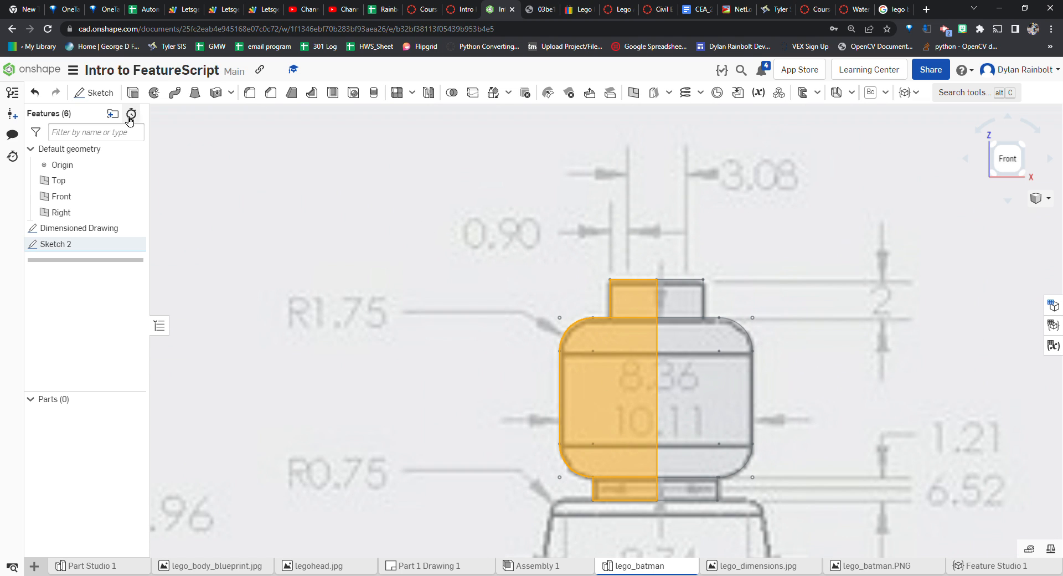
click(154, 93)
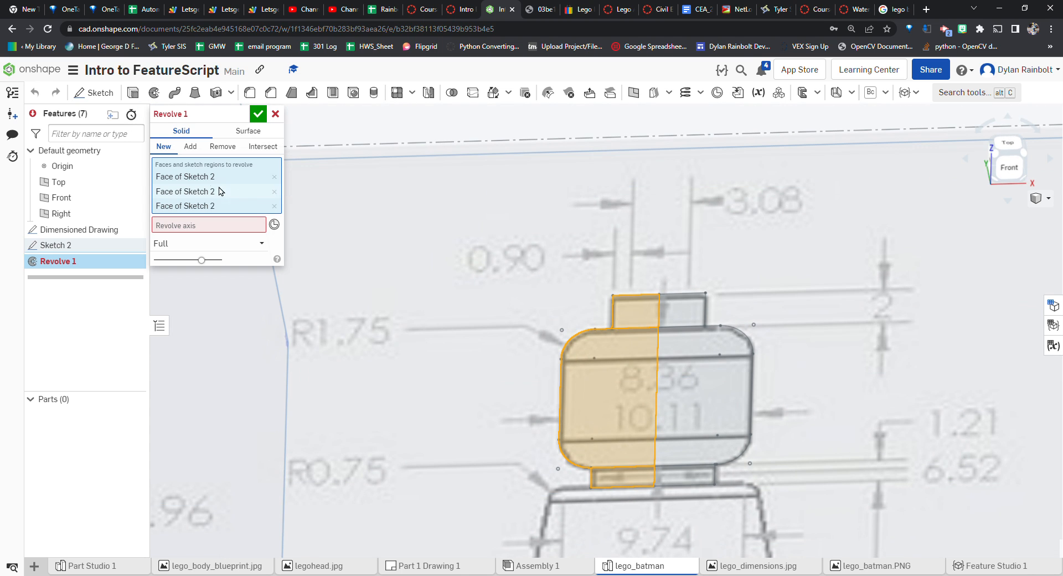
click(218, 226)
click(658, 368)
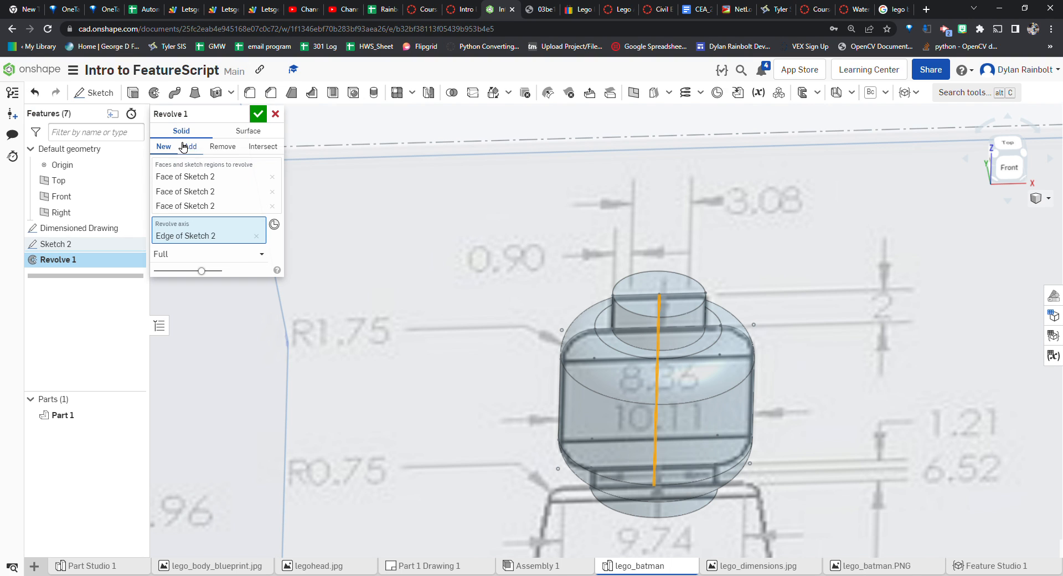
click(257, 114)
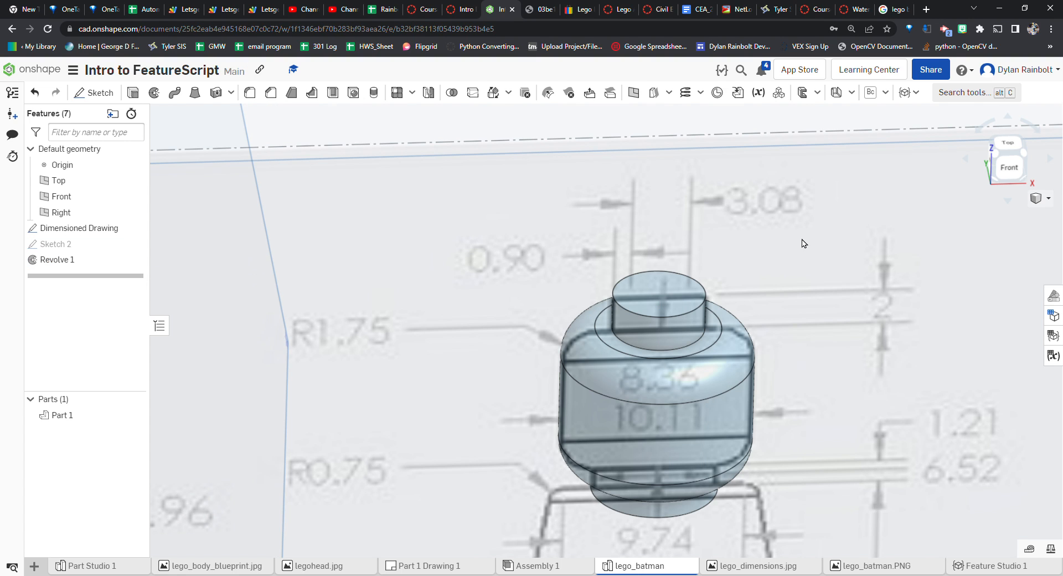
Hide the head sketch
click(135, 230)
scroll(365, 222, down, 5)
right_drag(521, 331, 512, 306)
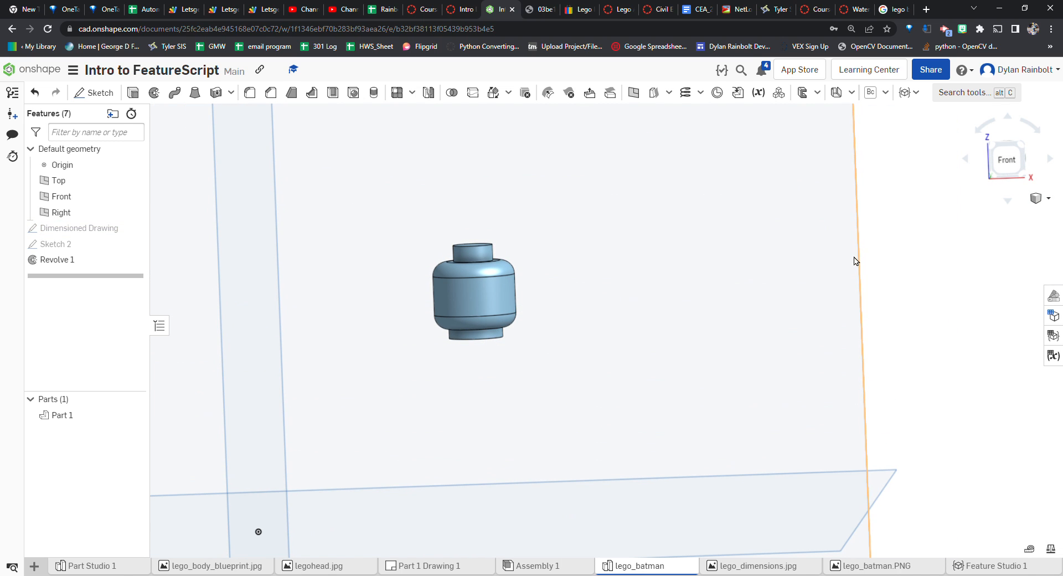
Change the head part's appearance to the tan skin color EBCCA7
click(1053, 296)
click(904, 141)
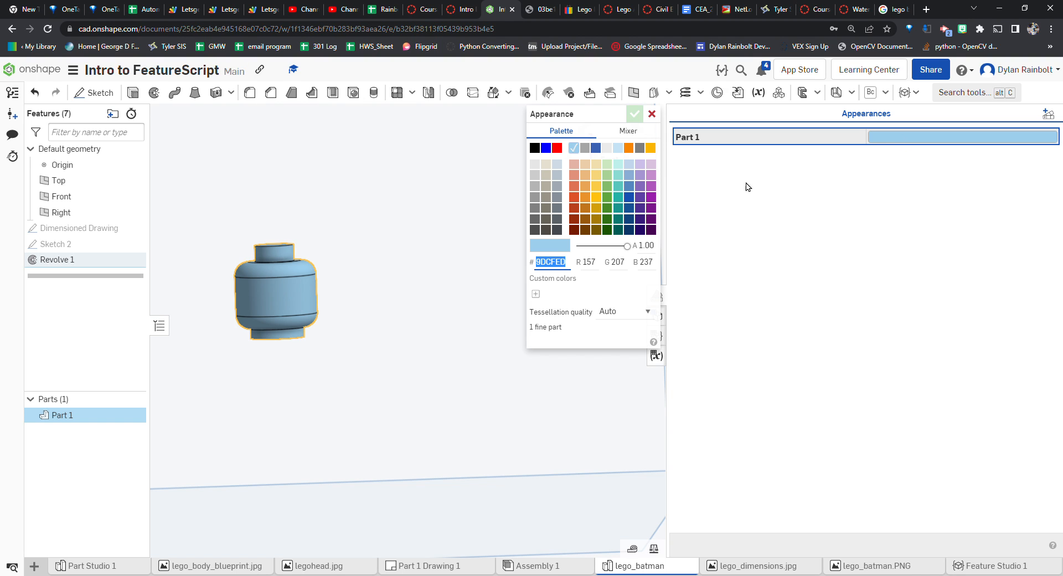
click(585, 164)
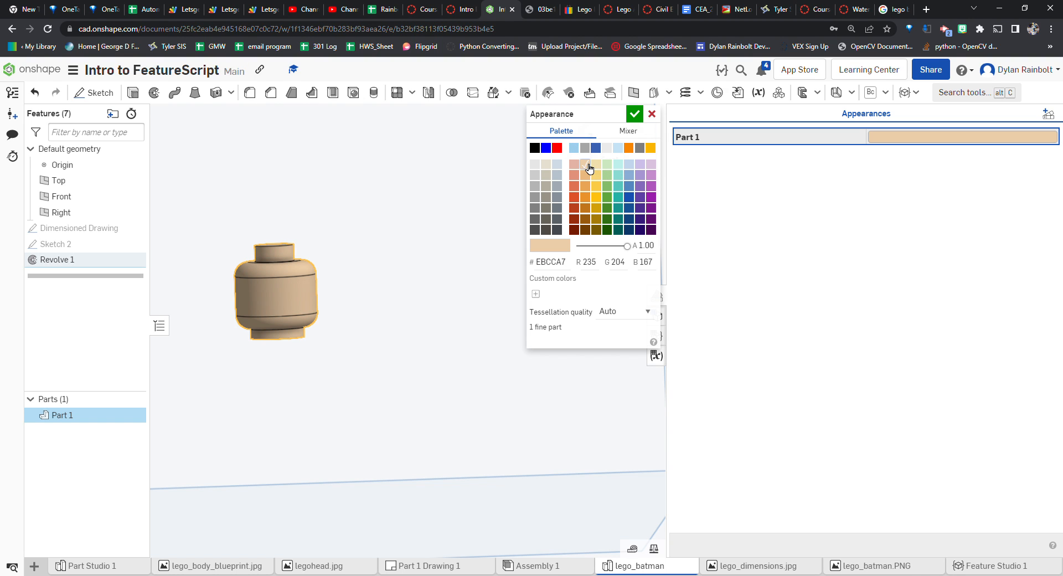
click(634, 113)
click(655, 295)
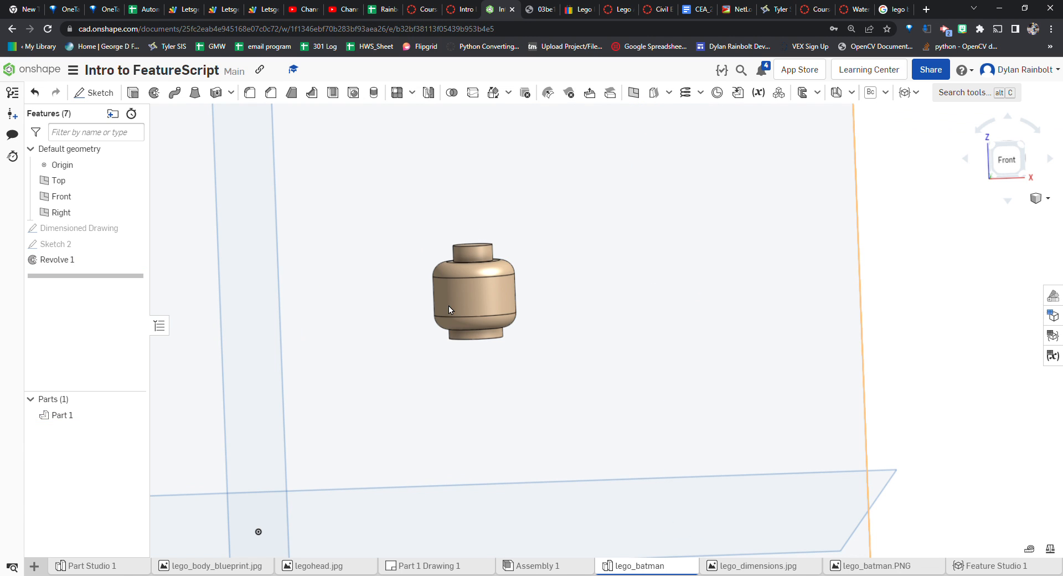
Return to the front view and show the dimensioned drawing again
click(1021, 155)
click(1001, 166)
scroll(720, 249, up, 5)
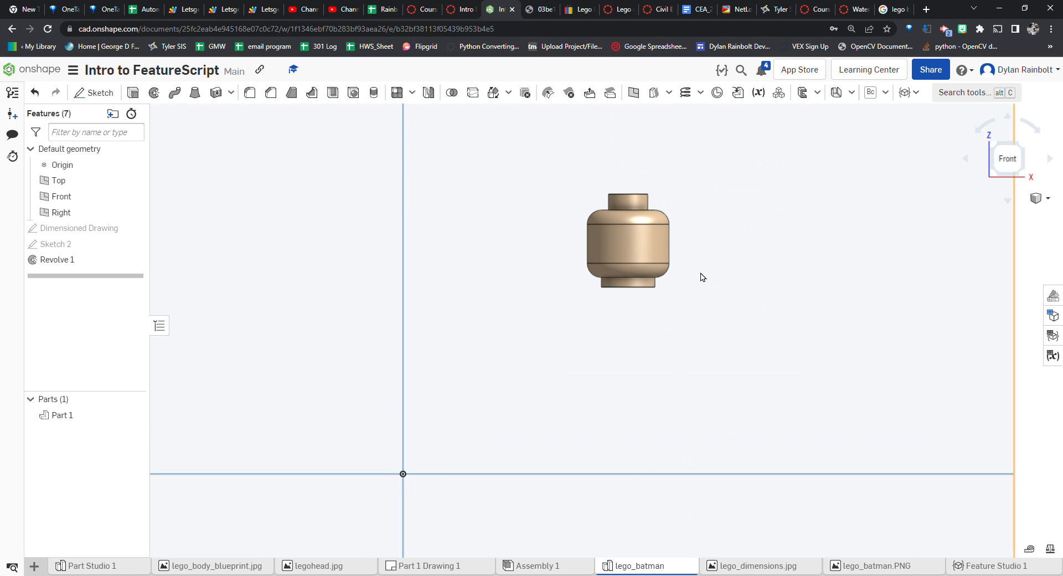
scroll(780, 260, down, 3)
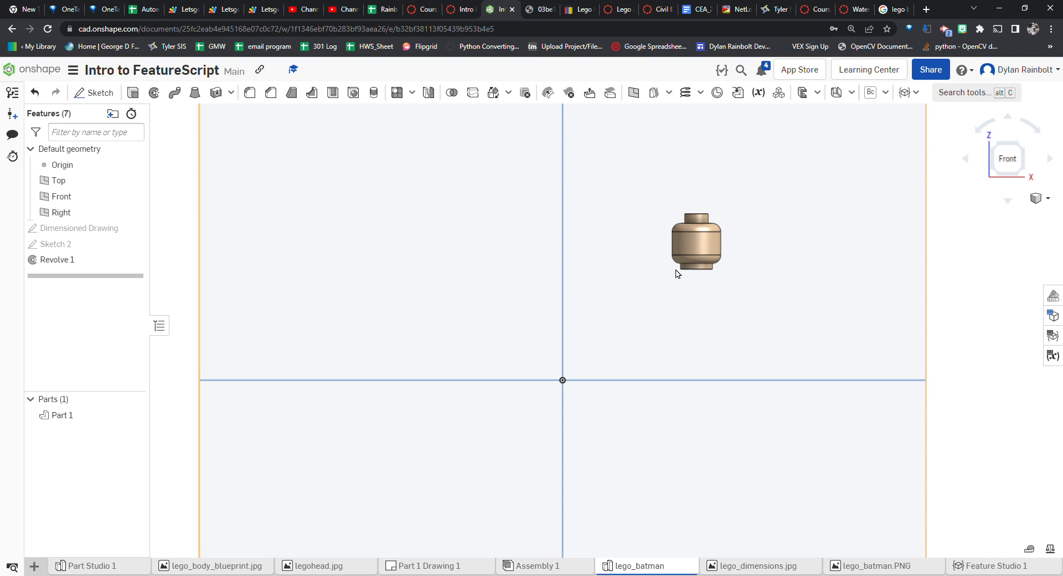
click(134, 228)
Zoom around the drawing to examine the torso and leg dimensions below the head
scroll(782, 324, up, 5)
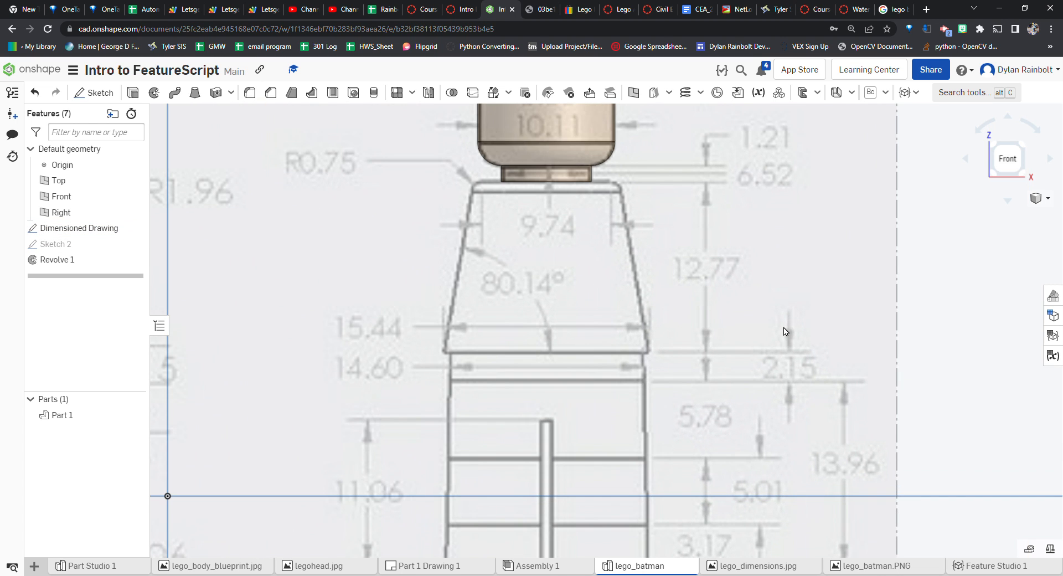
scroll(550, 306, down, 4)
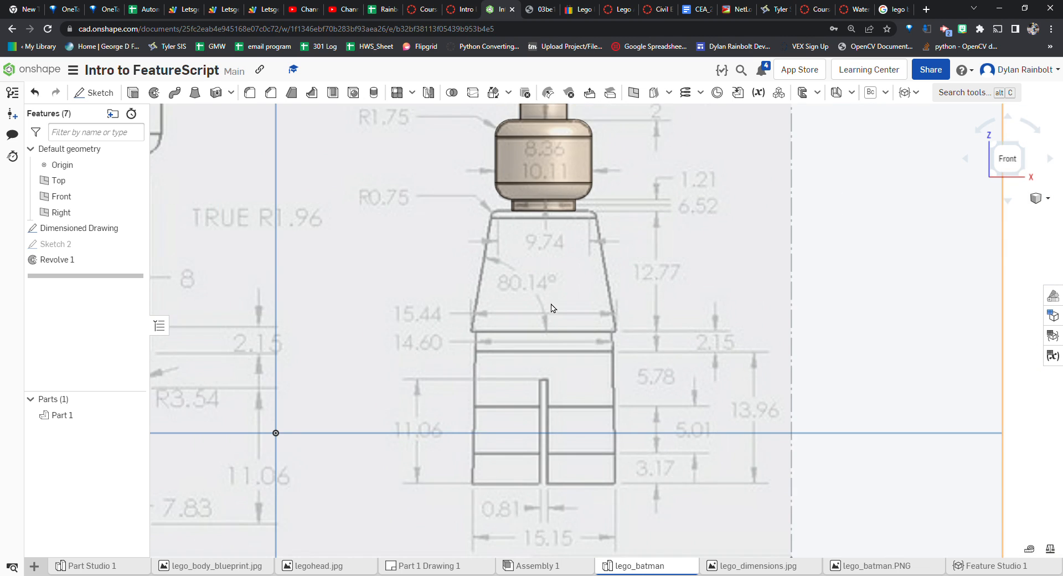
scroll(563, 318, up, 2)
scroll(561, 355, down, 3)
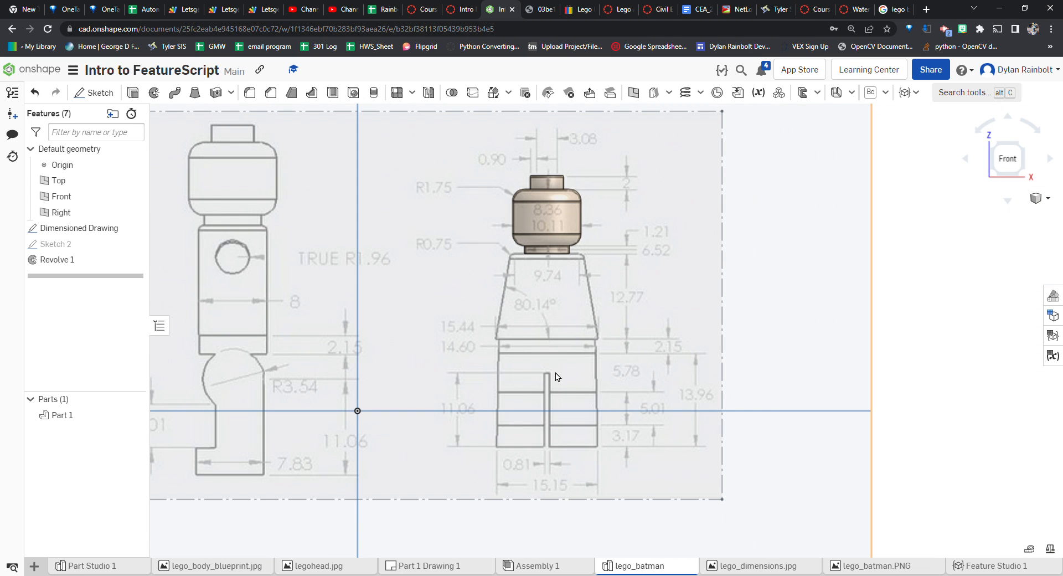
scroll(512, 277, up, 3)
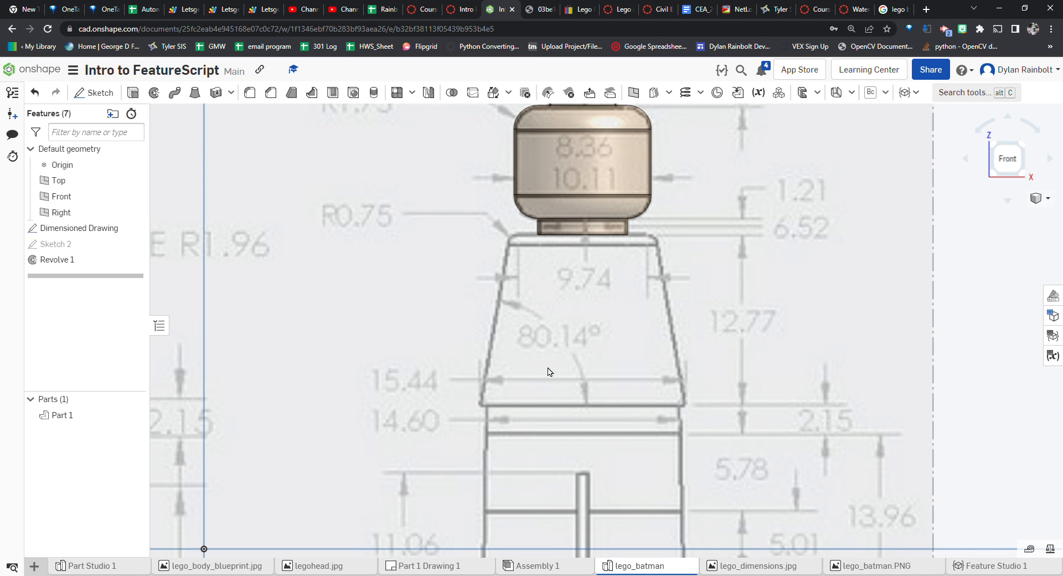
scroll(606, 324, down, 5)
scroll(471, 326, up, 5)
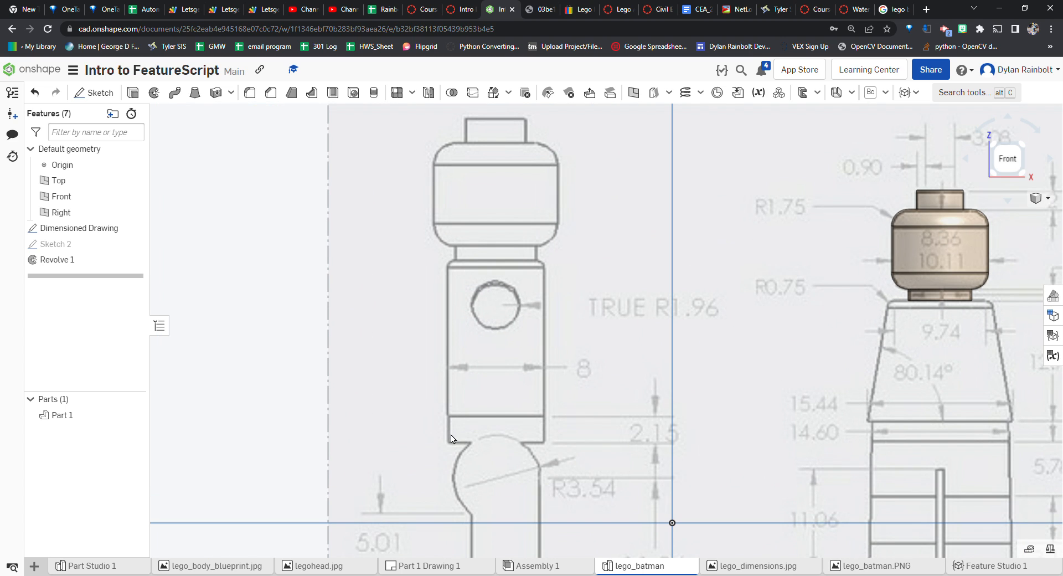
scroll(578, 260, down, 5)
scroll(664, 243, up, 7)
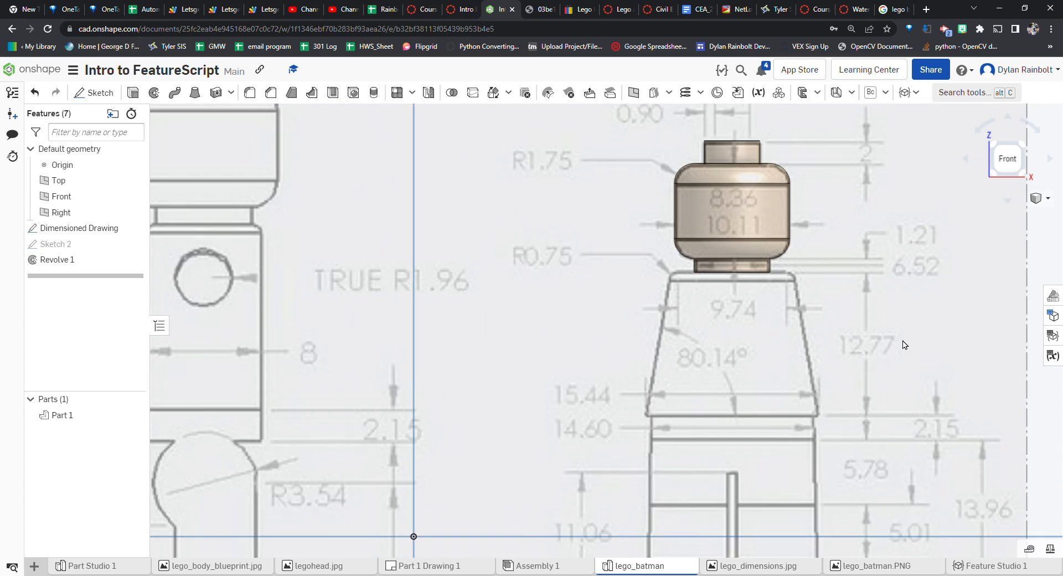
Create a new sketch on the Front plane, name it Body (torso), and close it
click(105, 93)
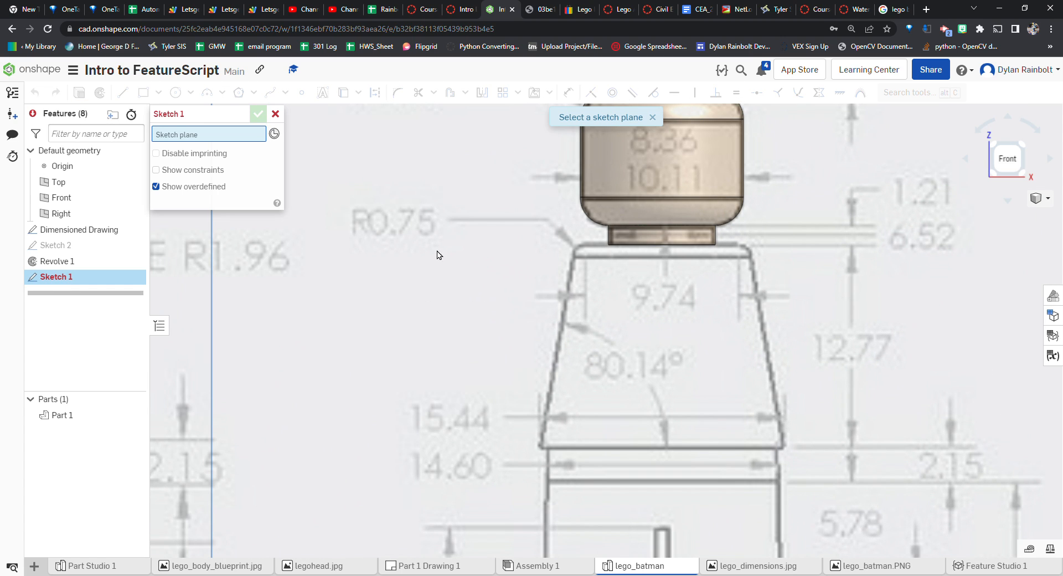
scroll(547, 324, down, 4)
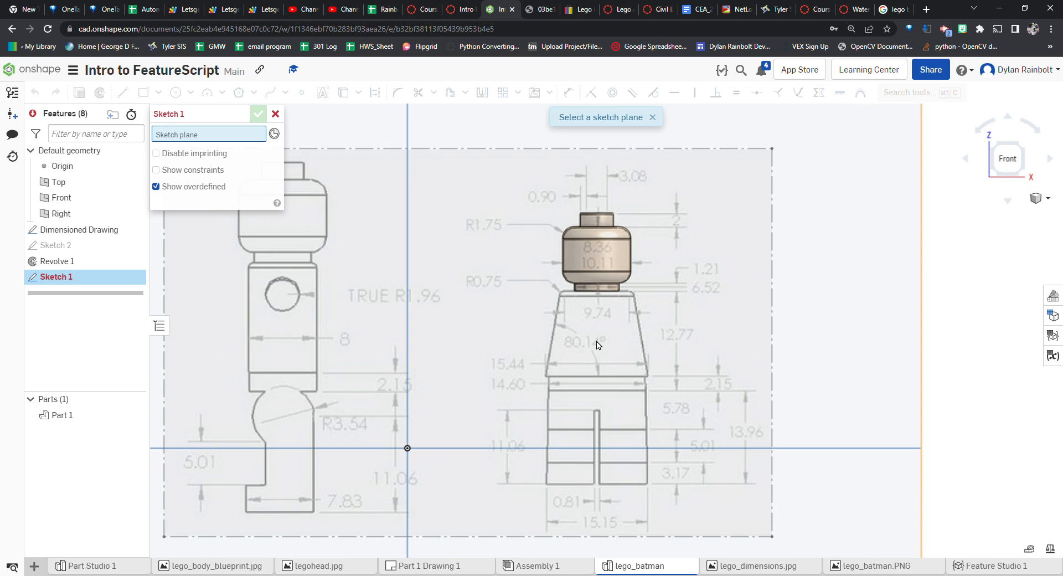
click(416, 265)
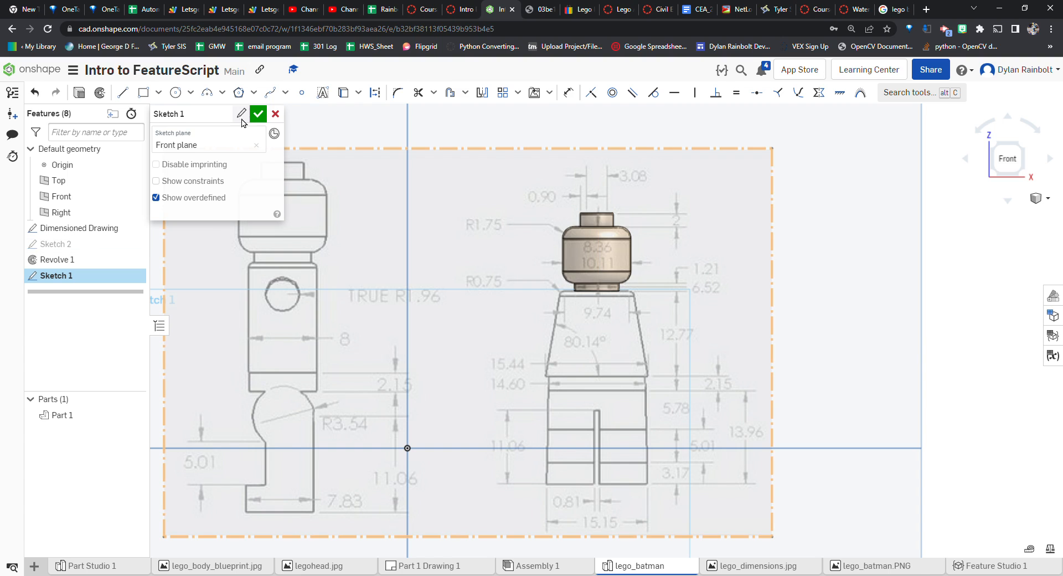
click(243, 114)
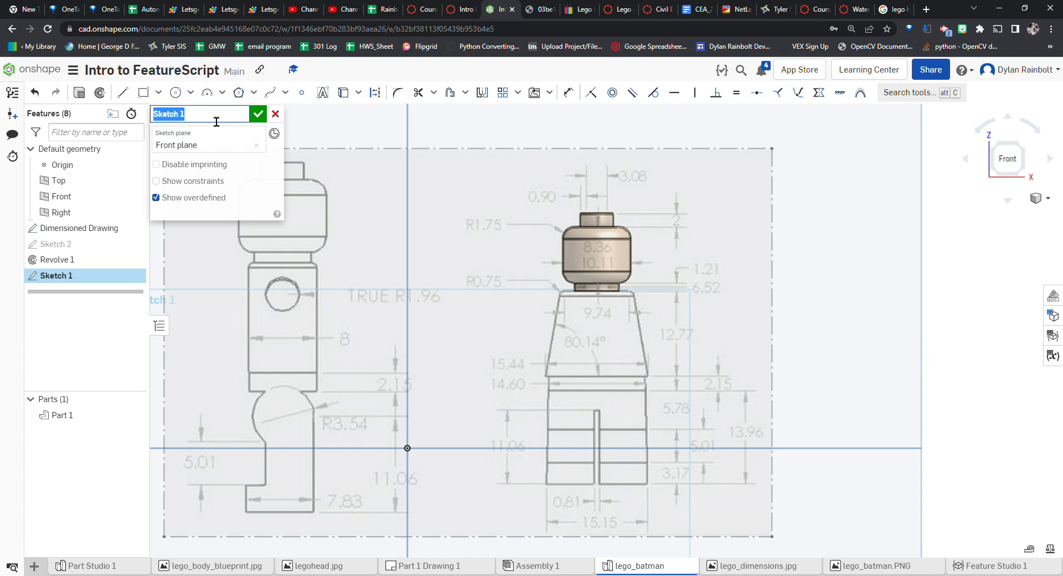
text(Body (torso)
key(Return)
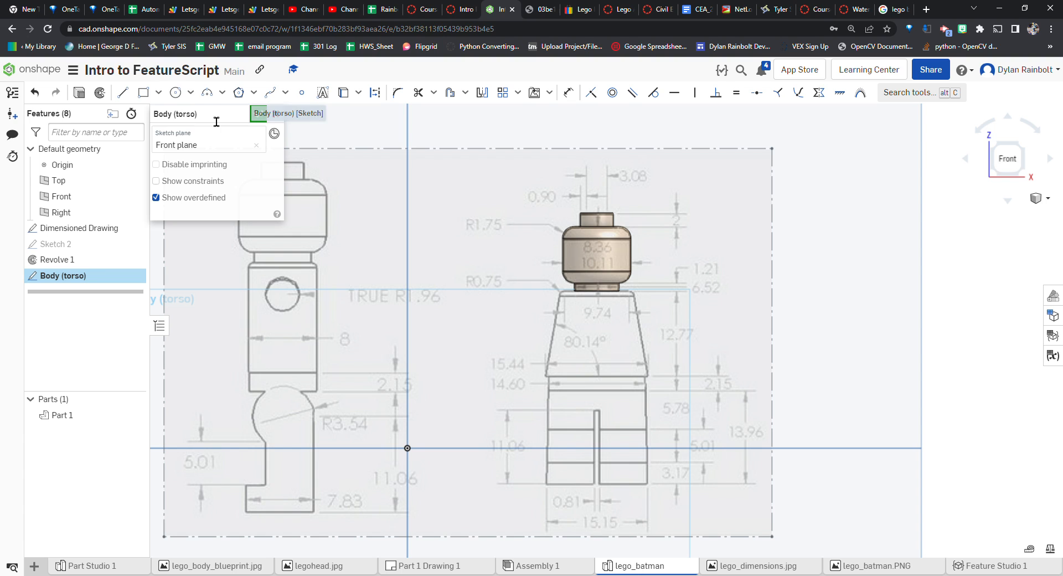
click(260, 118)
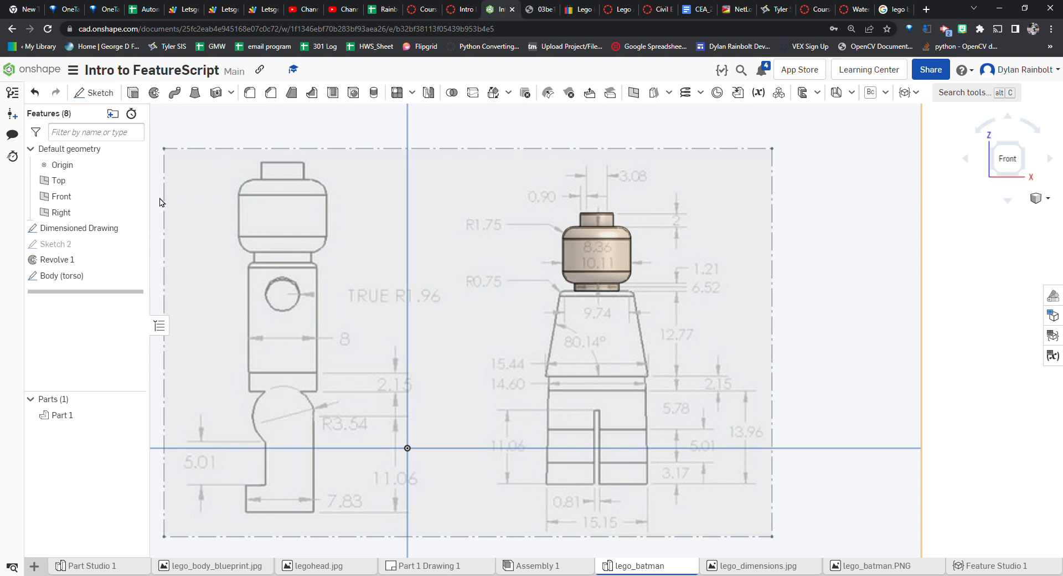
Open the head's sketch, rename it Head, and close it
double_click(105, 245)
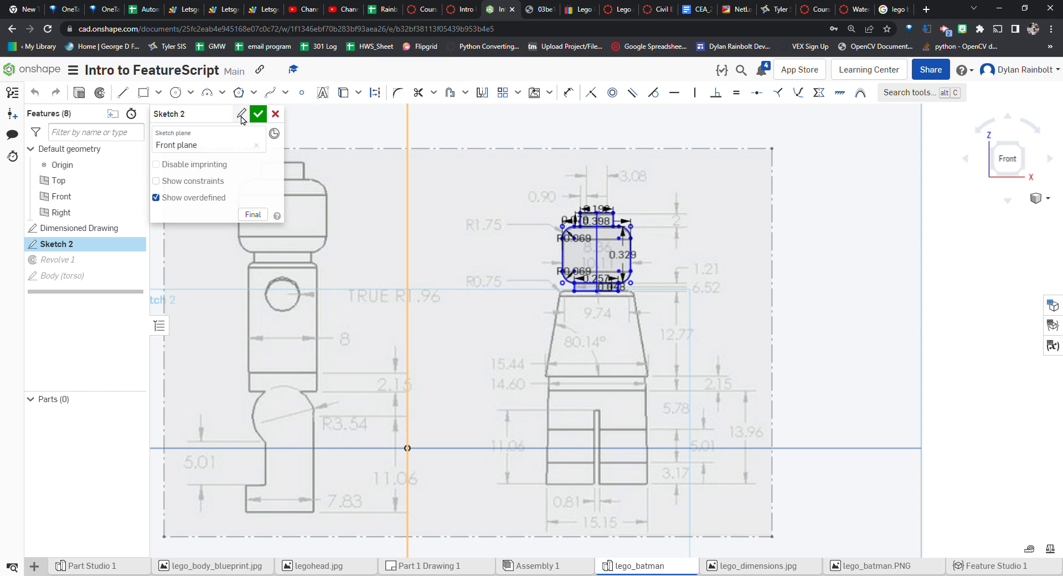
click(220, 121)
text(Head)
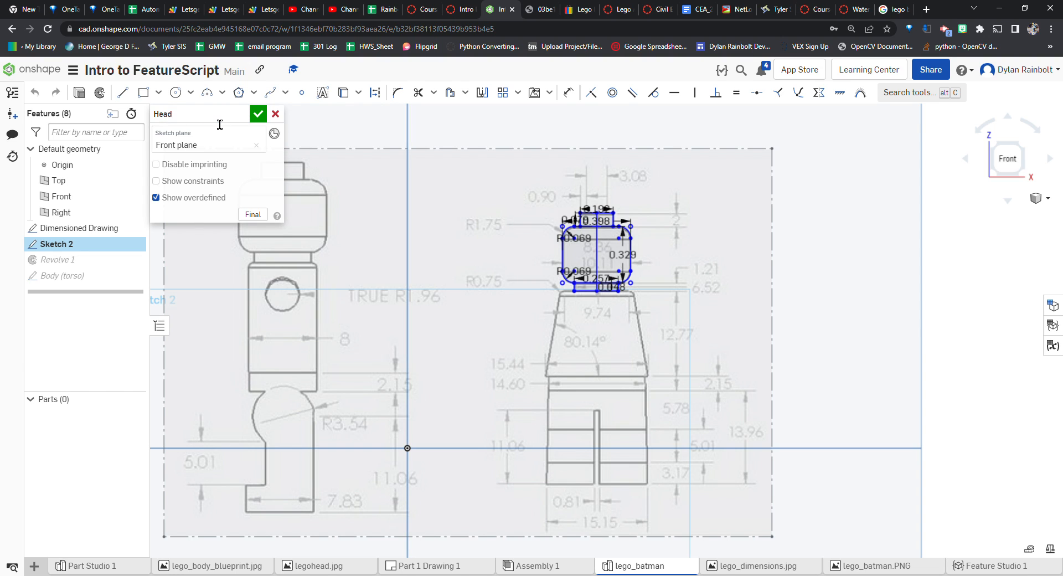
click(257, 113)
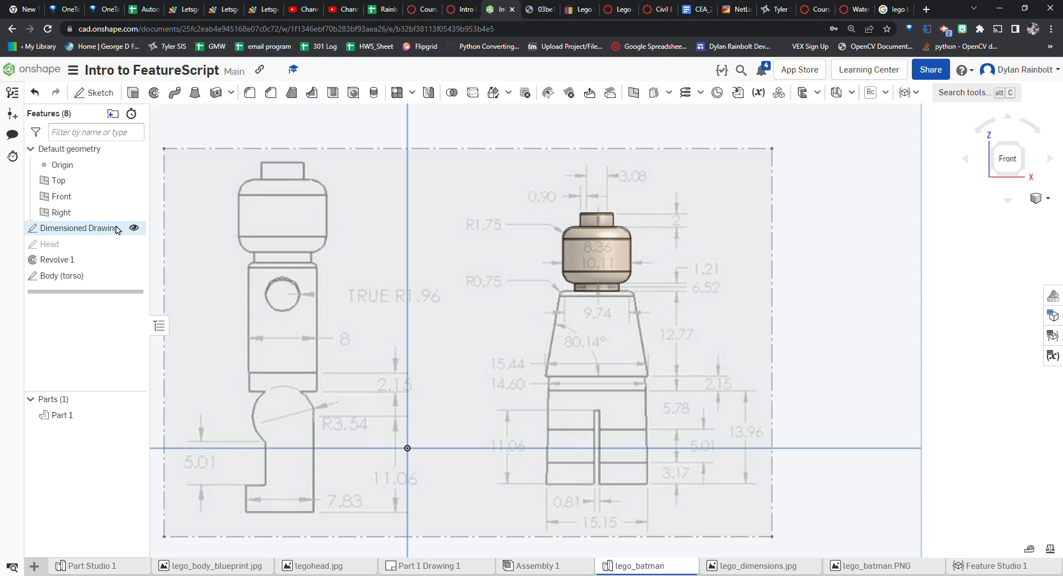
Reopen the Body (torso) sketch and draw a 15.44 mm horizontal line along the torso's bottom edge
click(91, 279)
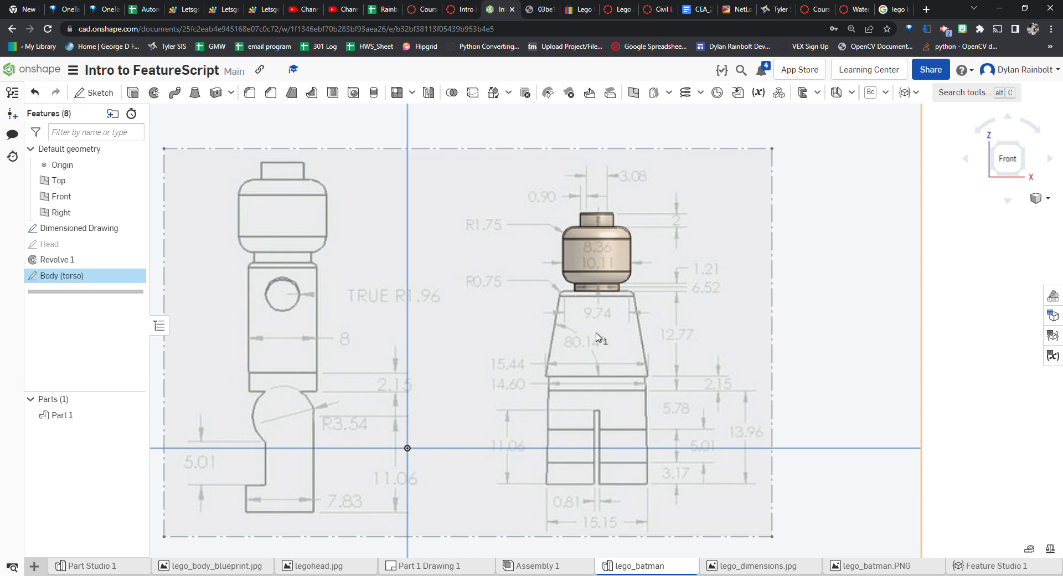
double_click(83, 275)
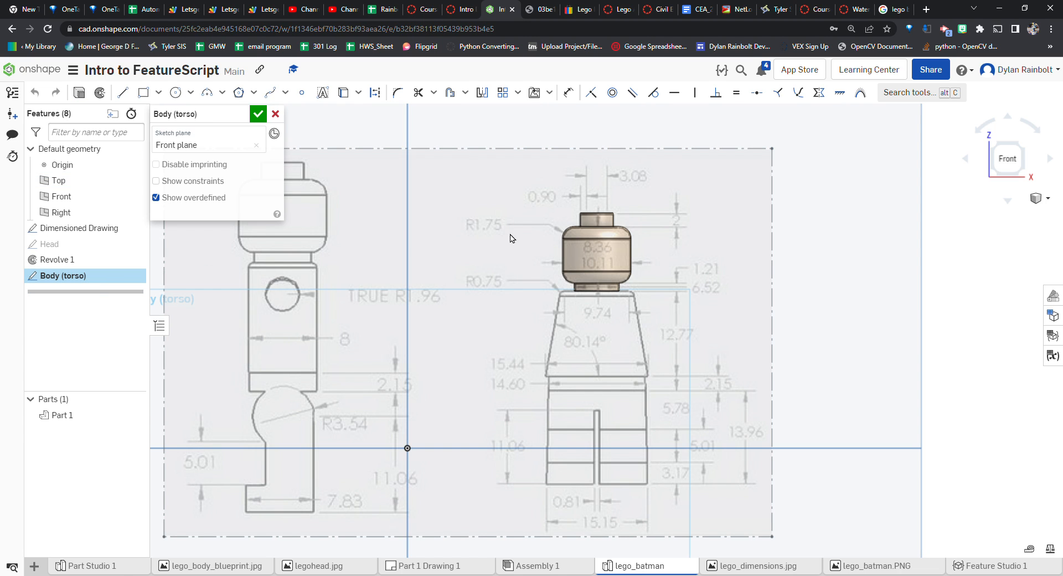
scroll(639, 365, up, 5)
click(123, 93)
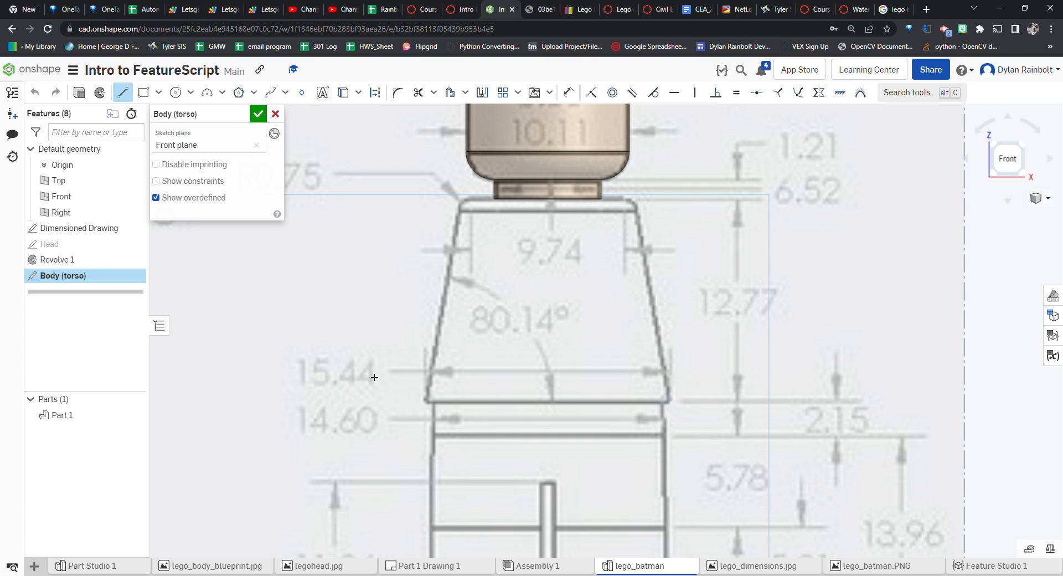
click(426, 400)
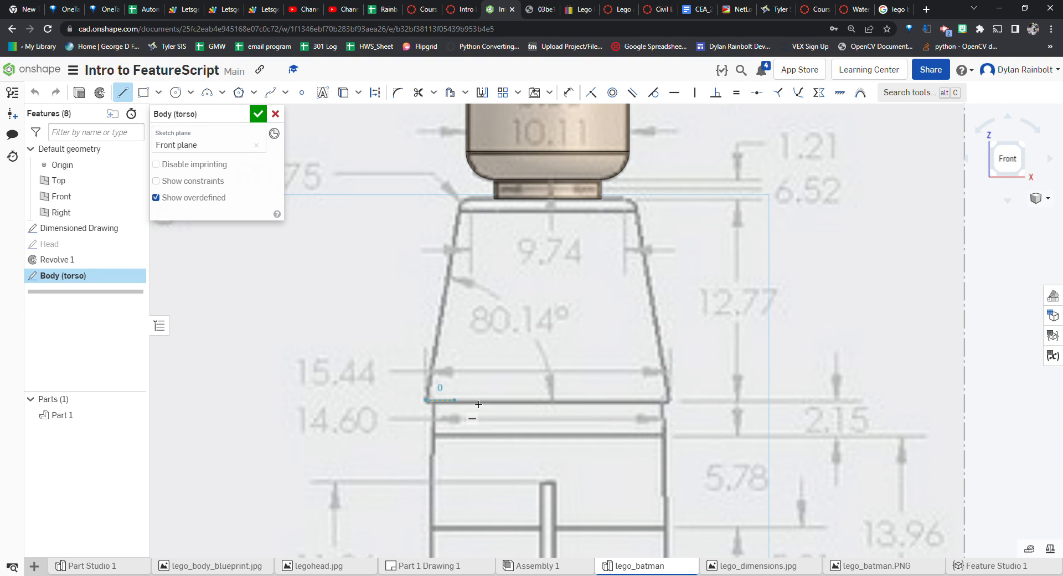
click(669, 401)
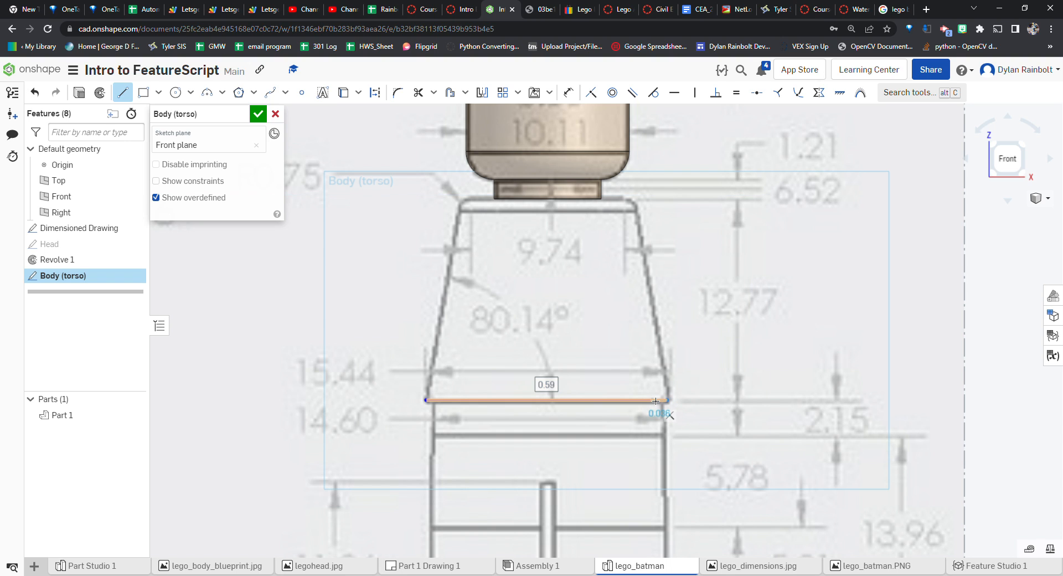
text(15)
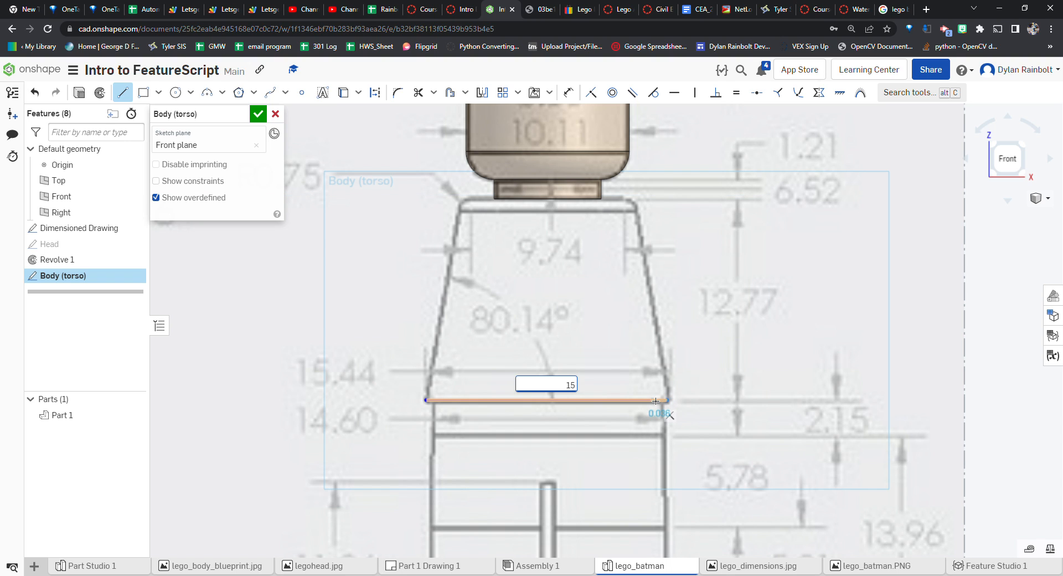
text(.44mm)
key(Return)
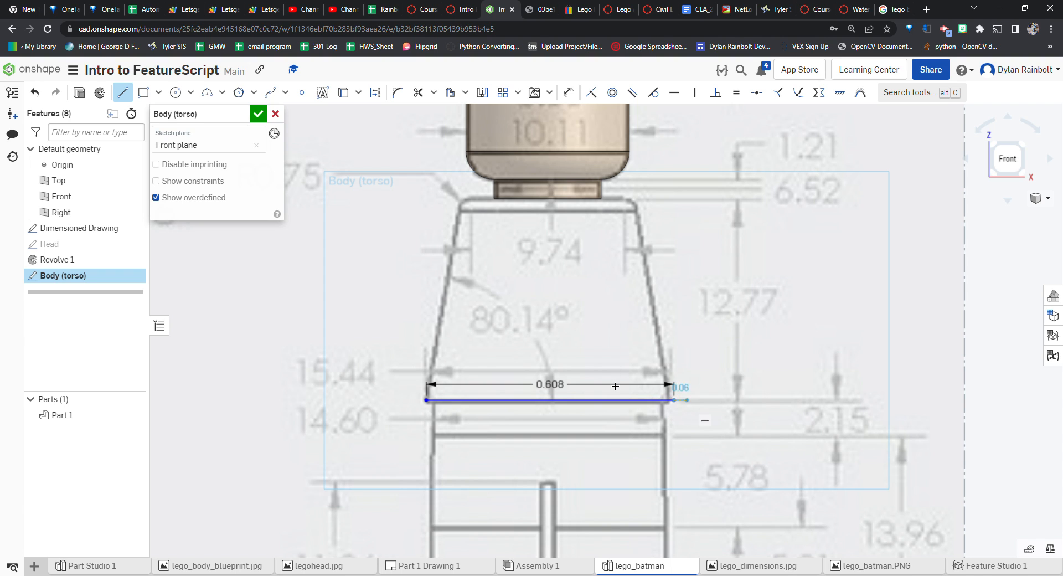
key(Escape)
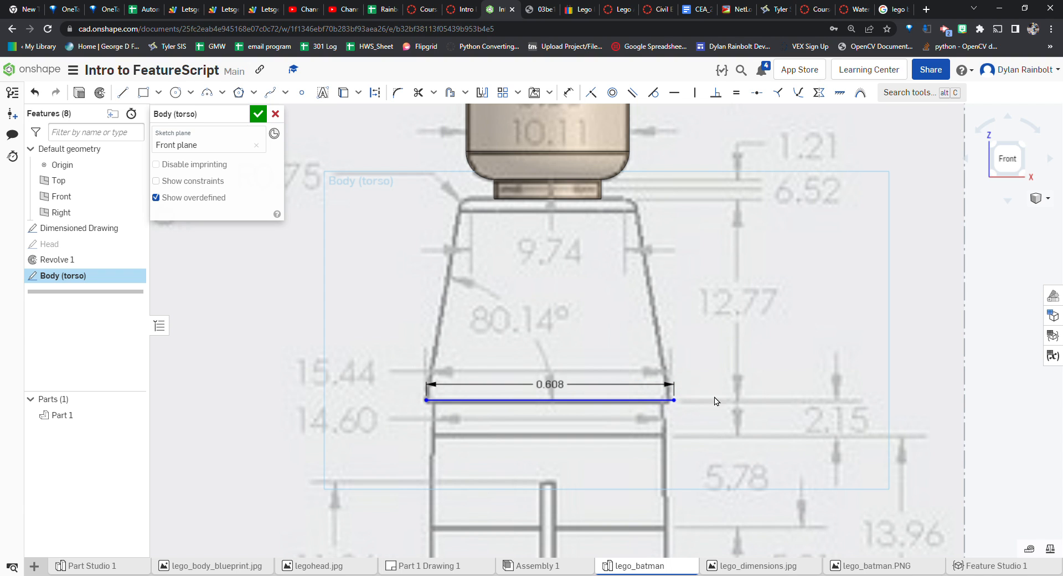
Dimension the height from the bottom line to the torso's top edge under the head as 12.77 mm
scroll(723, 398, up, 5)
scroll(723, 398, down, 3)
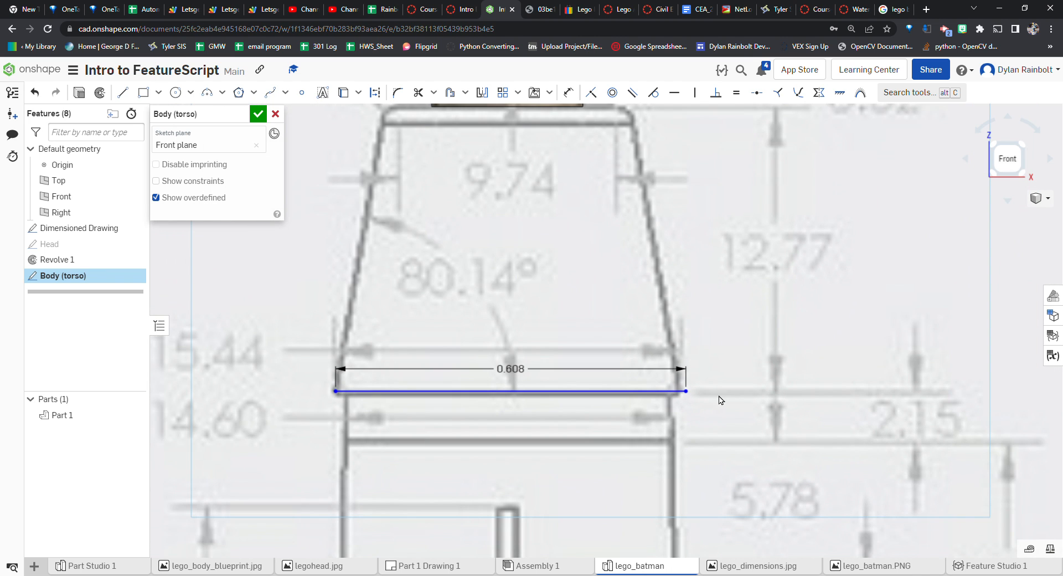
scroll(693, 396, up, 4)
drag(701, 394, 691, 397)
scroll(754, 412, down, 6)
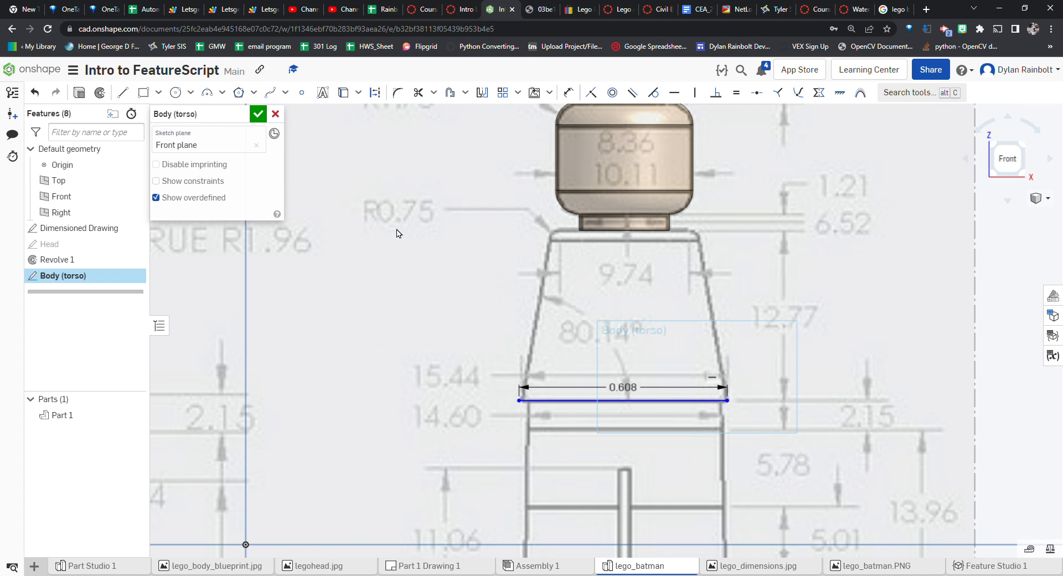
key(u)
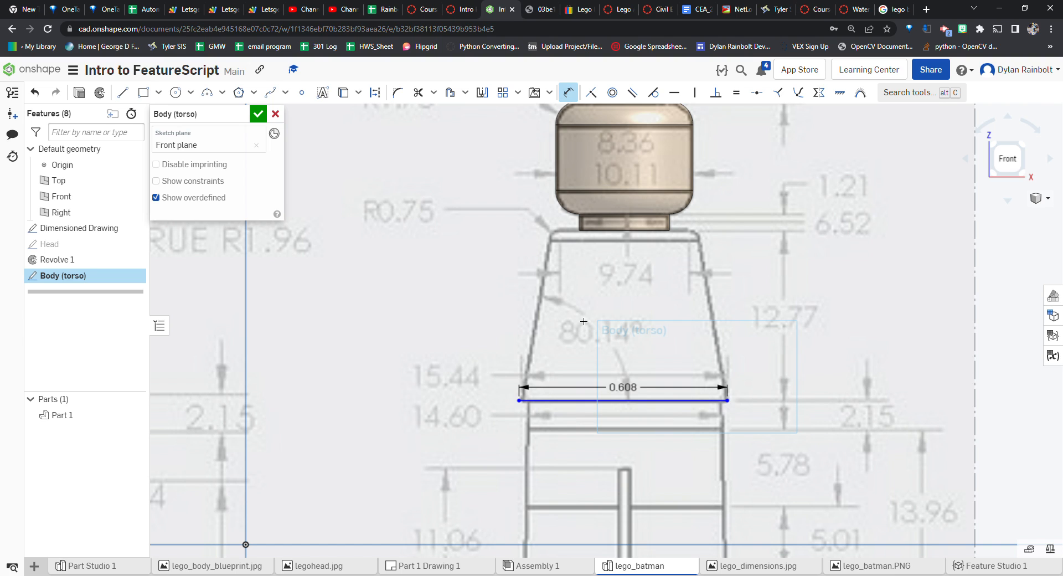
click(662, 407)
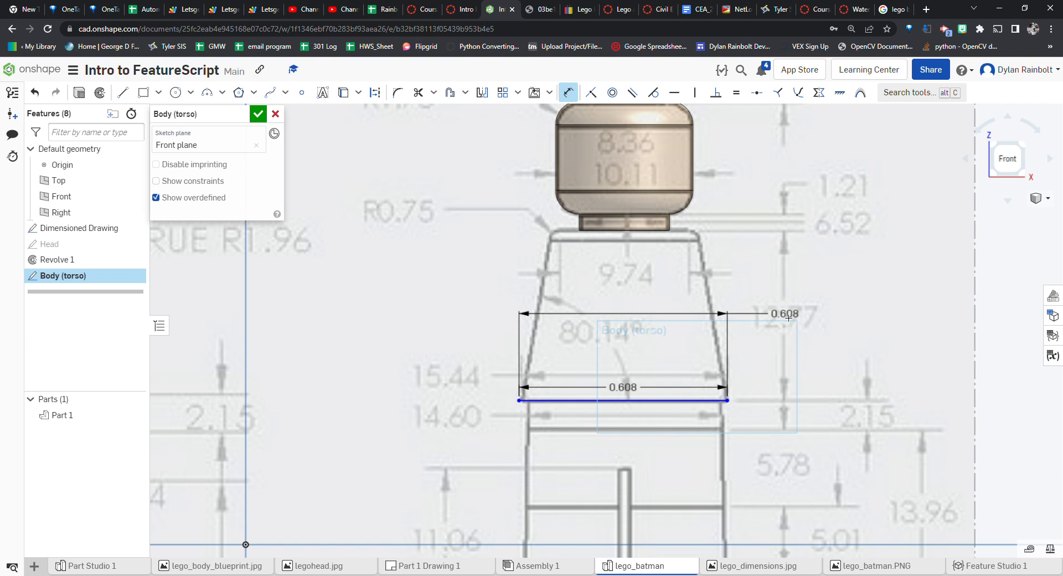
click(656, 231)
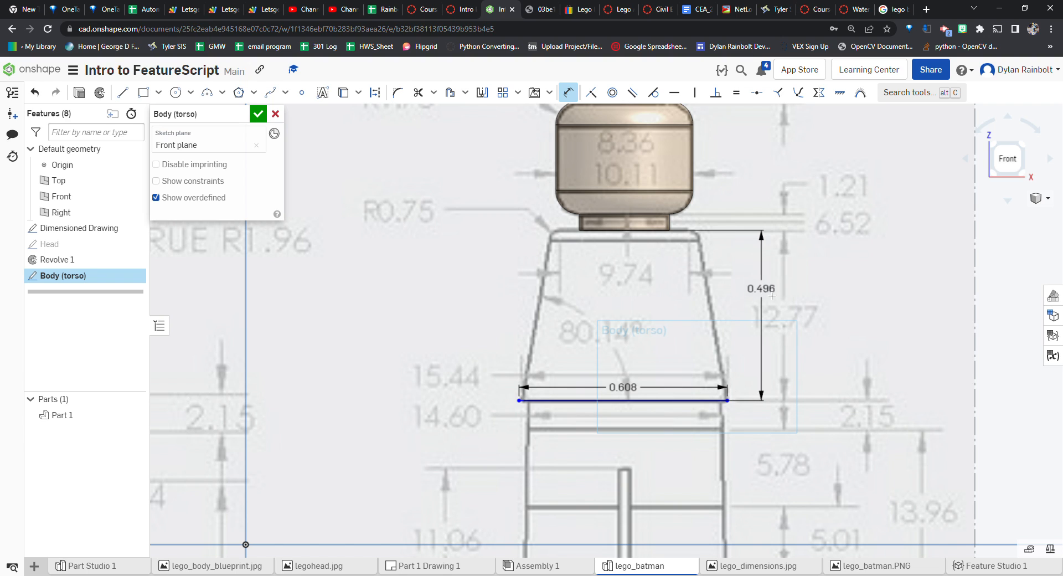
click(749, 292)
text(12)
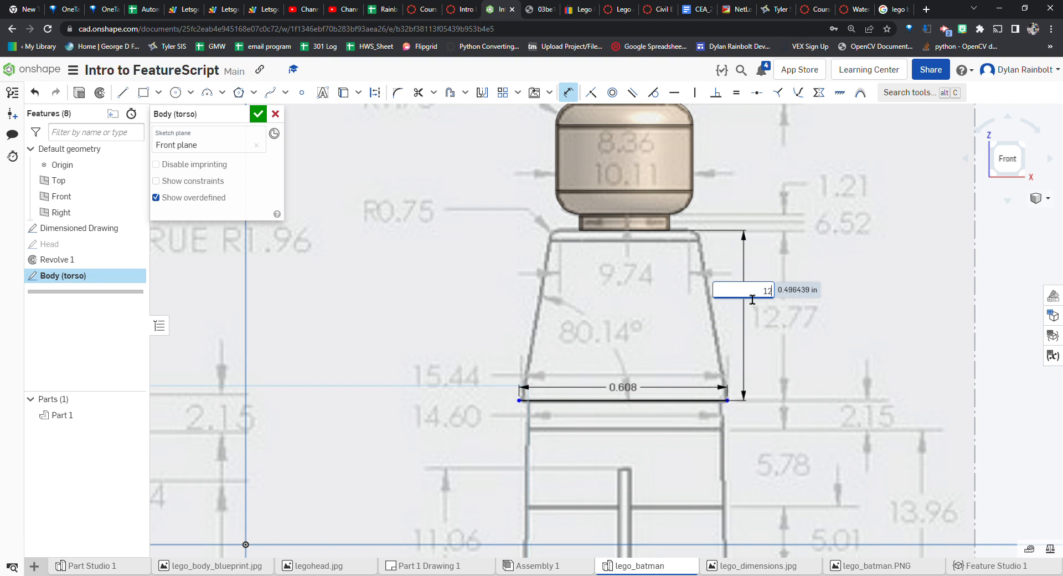
text(.77 mm)
key(Return)
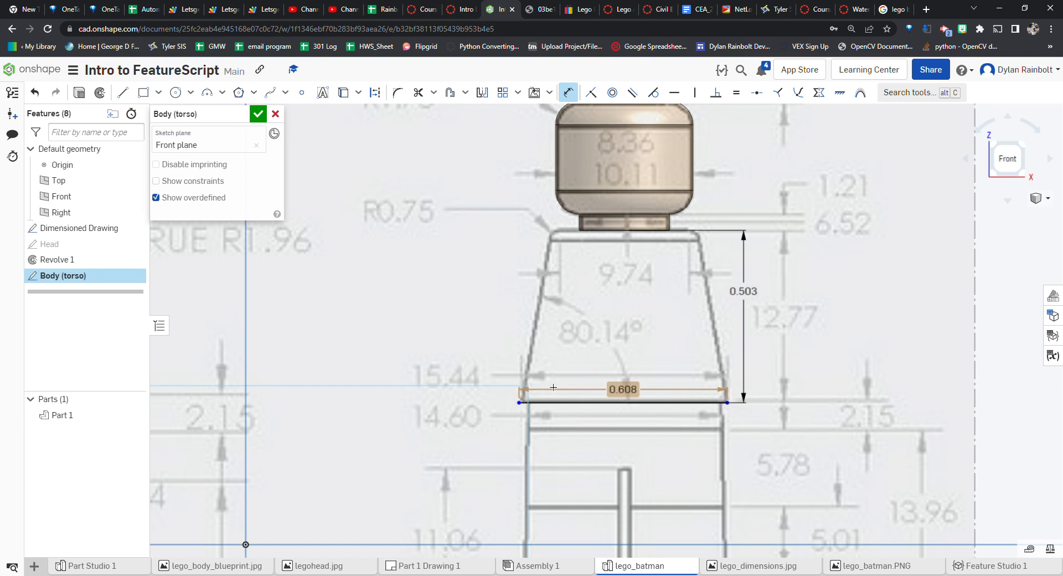
Draw the torso's tapered right side, top edge, and left side lines to close the outline over the drawing
scroll(712, 403, down, 2)
scroll(712, 403, up, 3)
scroll(712, 403, up, 1)
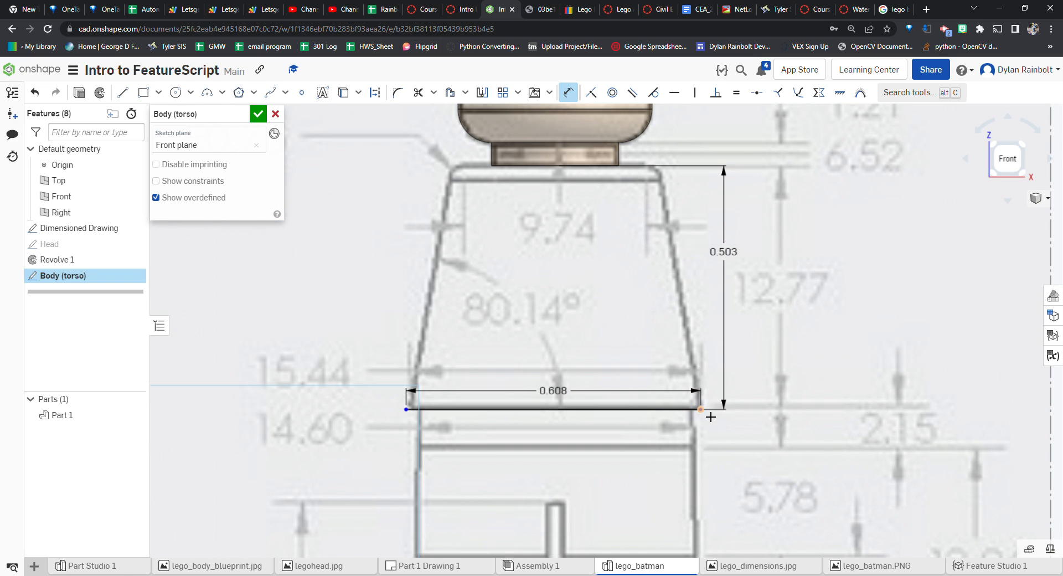
click(122, 92)
click(701, 409)
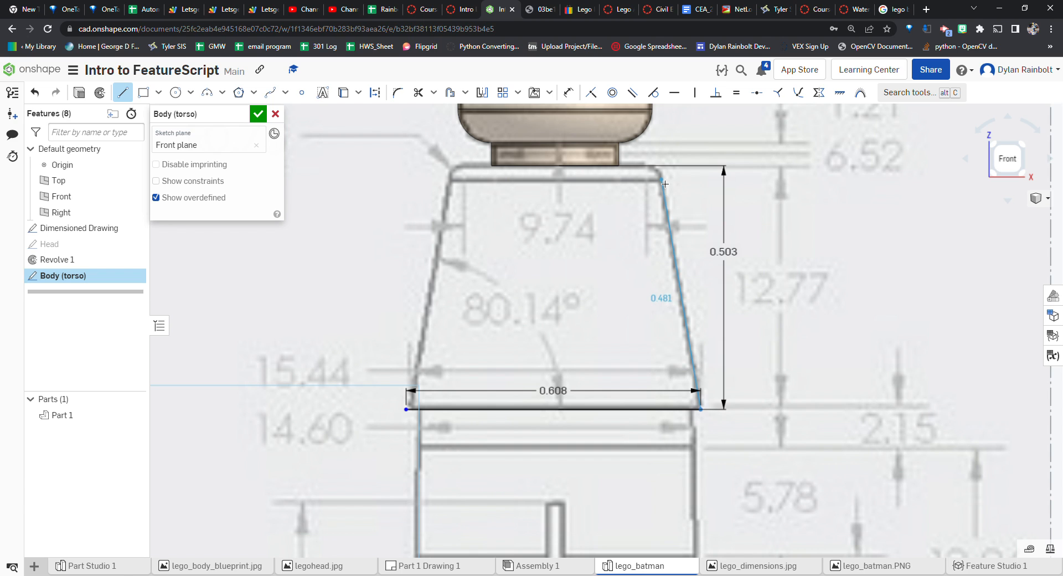
scroll(671, 239, up, 3)
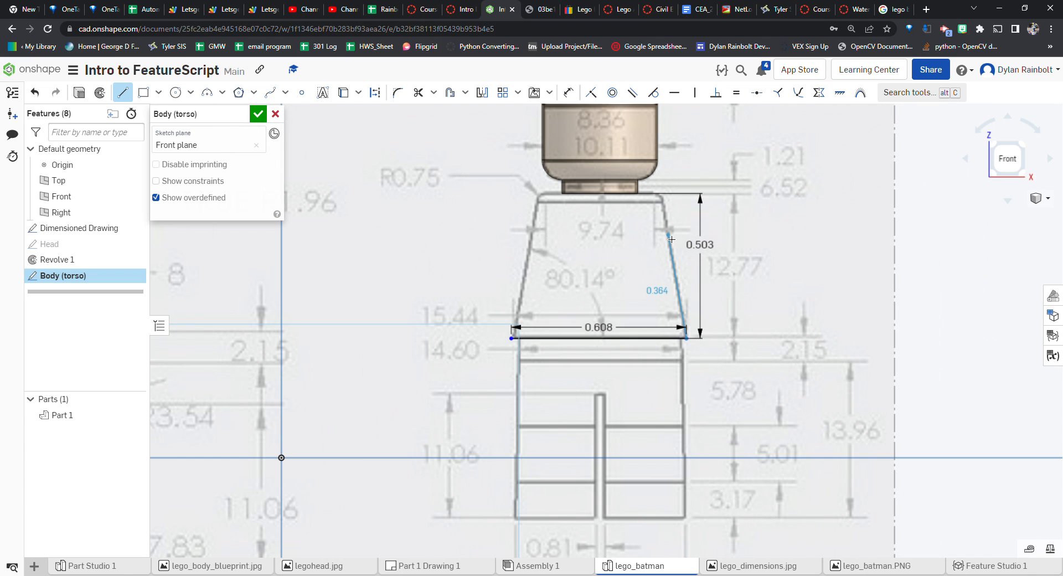
scroll(672, 217, down, 5)
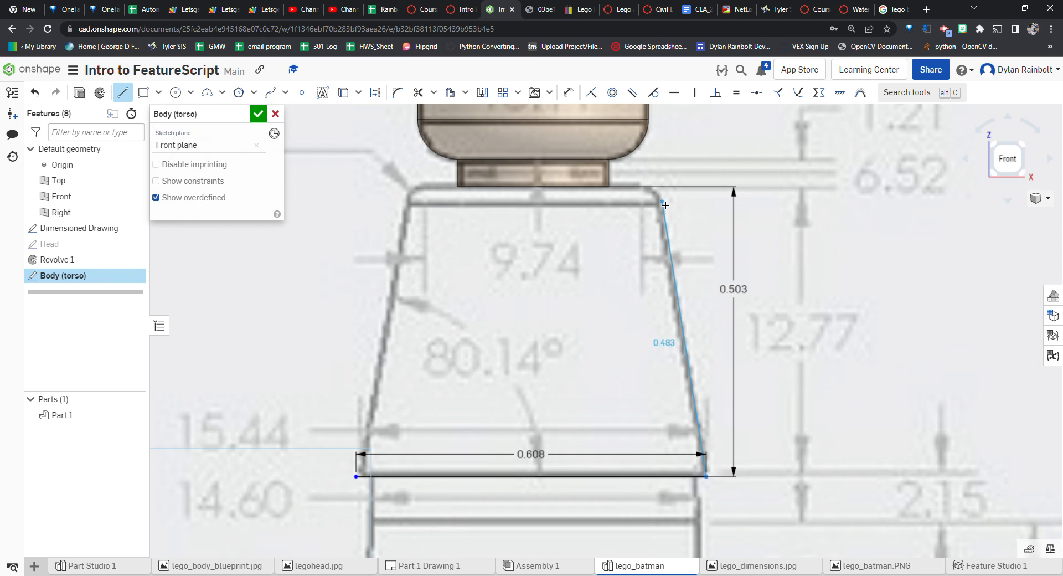
scroll(664, 205, down, 2)
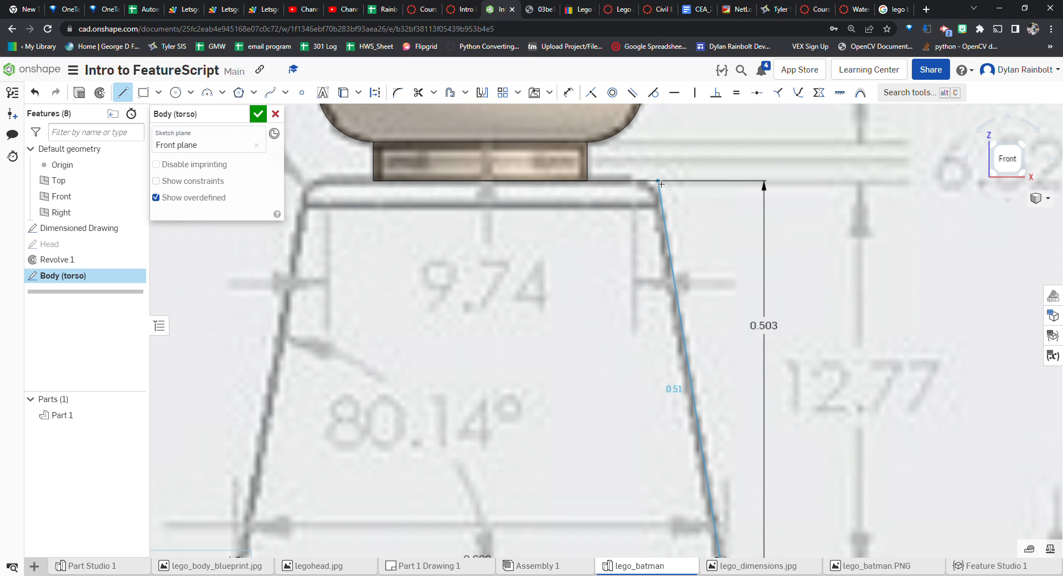
click(660, 179)
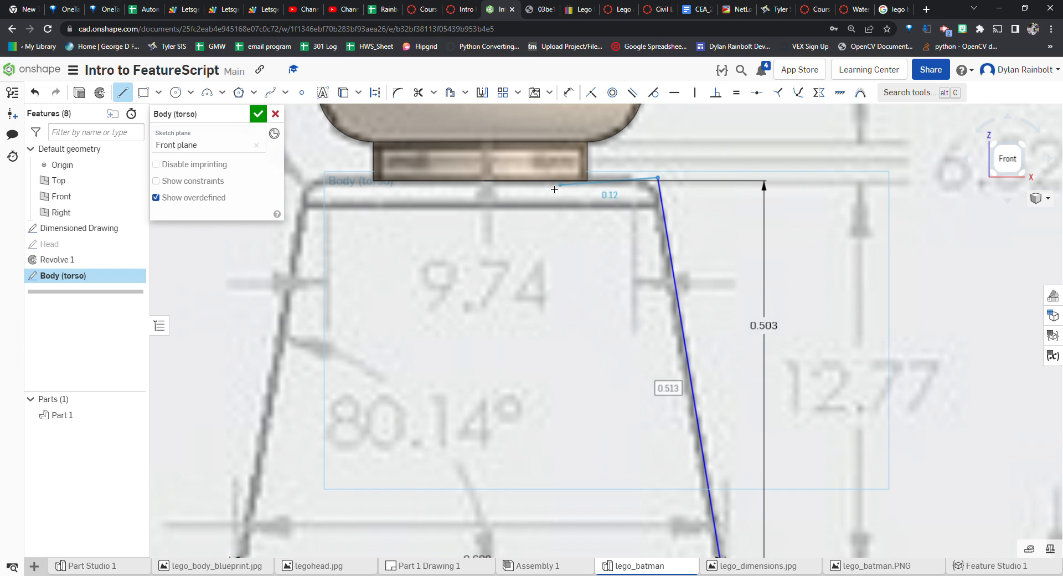
click(314, 178)
scroll(434, 161, down, 3)
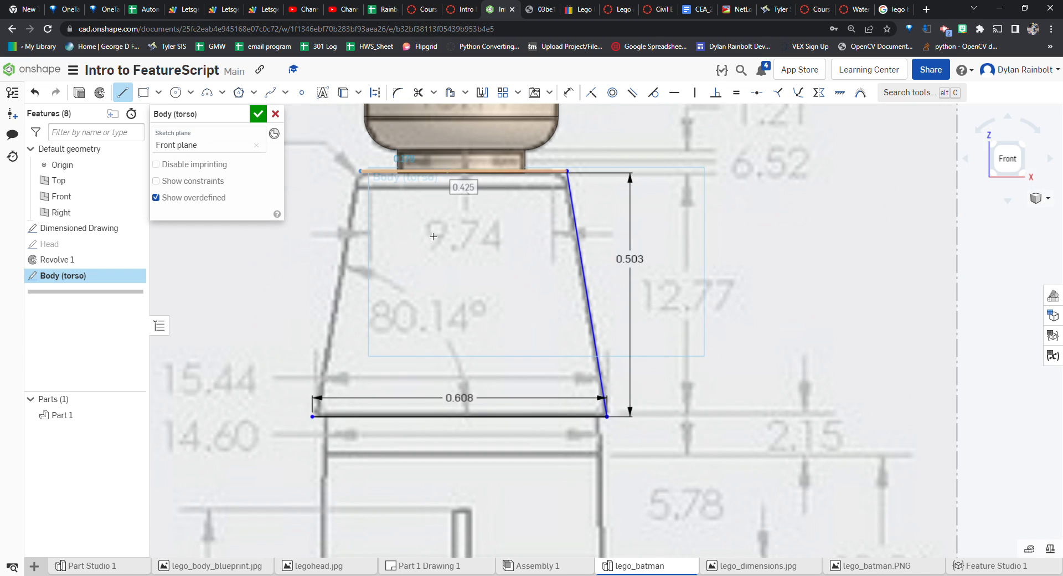
click(314, 418)
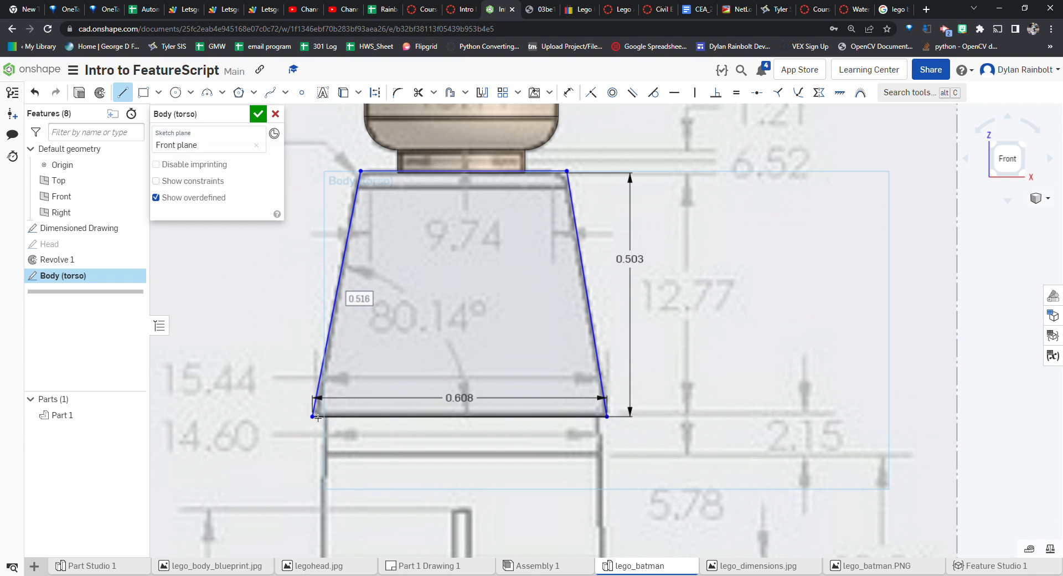
key(Escape)
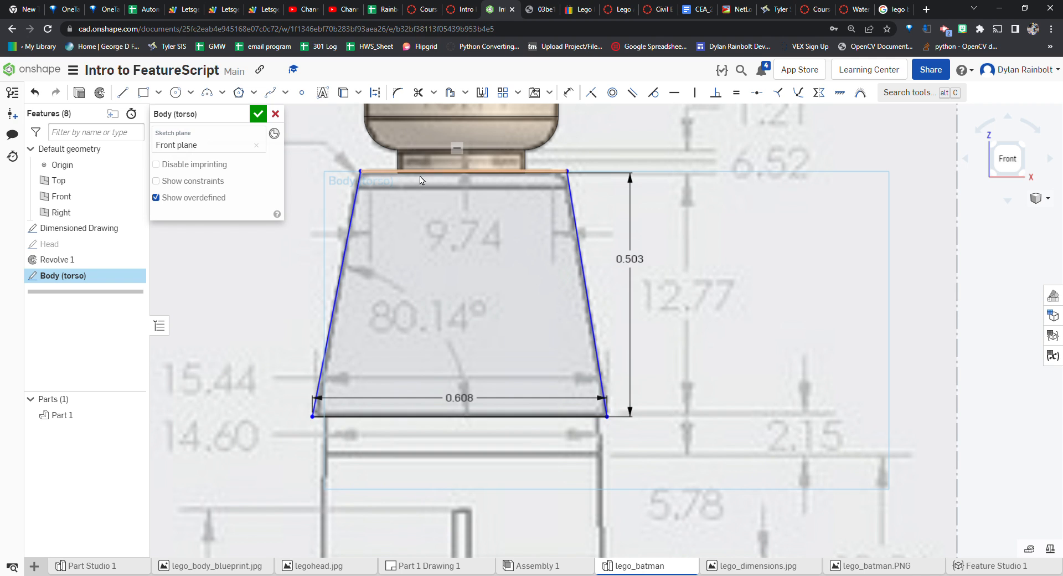
Add a second height dimension from the torso's top-right corner to the bottom line, set to 12.77 mm
scroll(642, 230, up, 3)
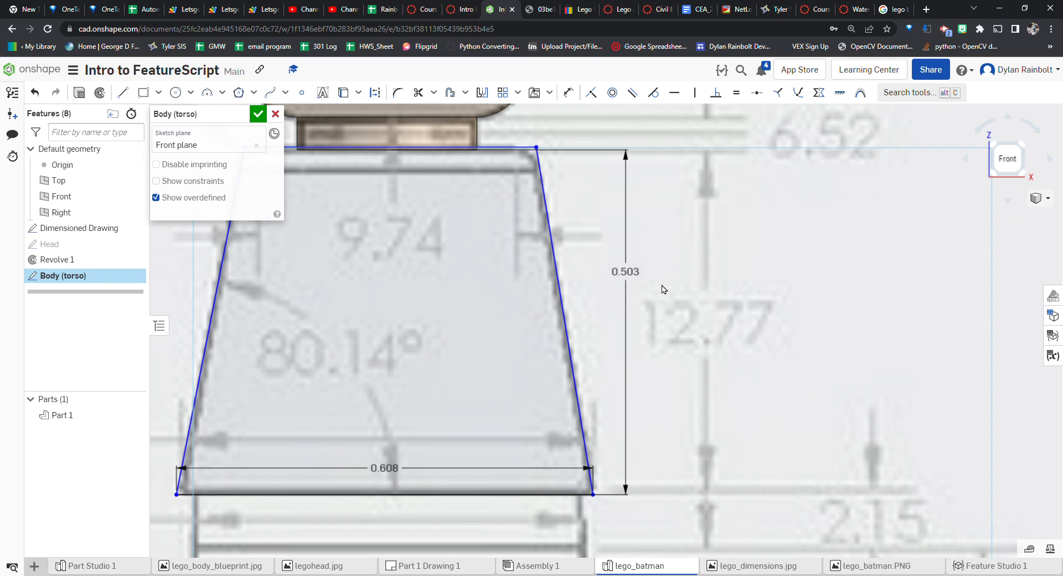
key(d)
click(532, 494)
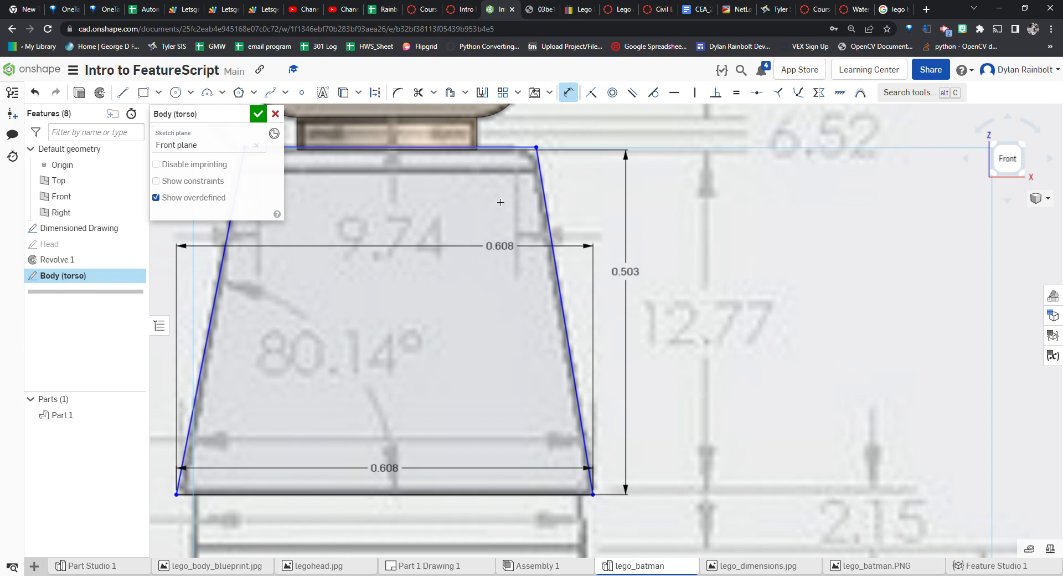
click(491, 149)
click(698, 265)
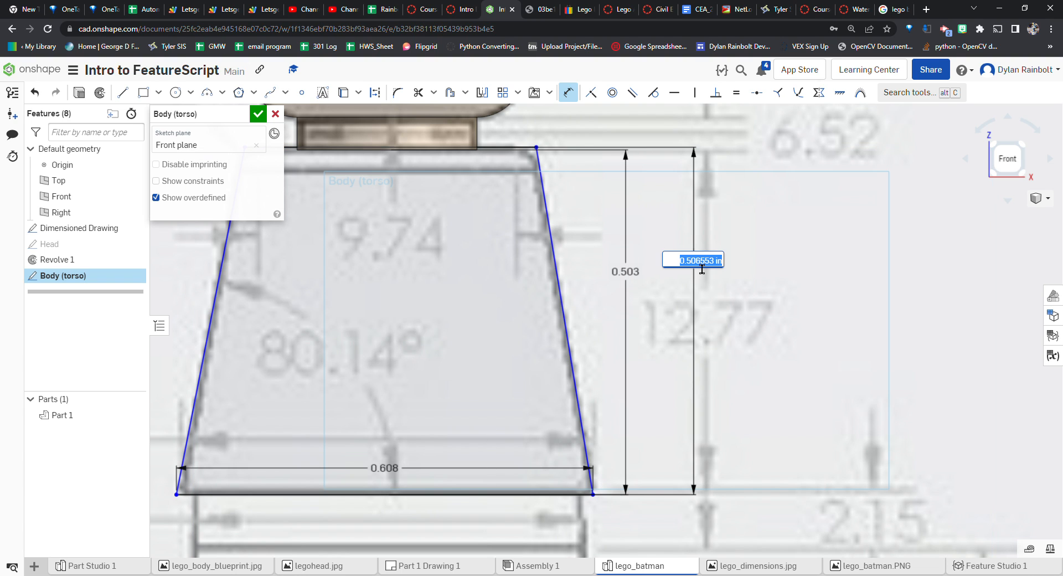
text(12.77mm)
key(Return)
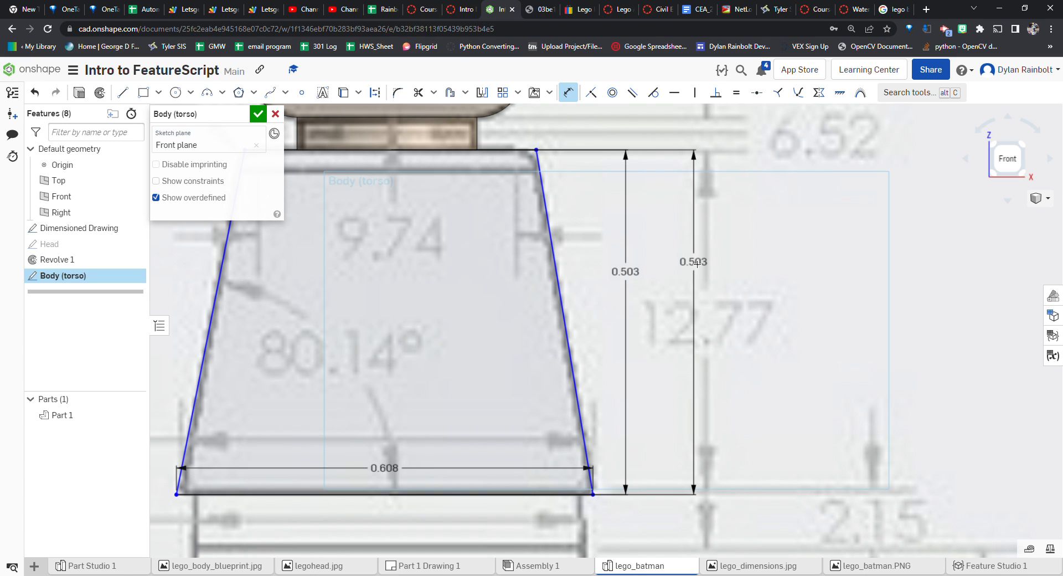
Dimension the angle between the torso's right side and bottom line as 80.14°
scroll(598, 399, down, 3)
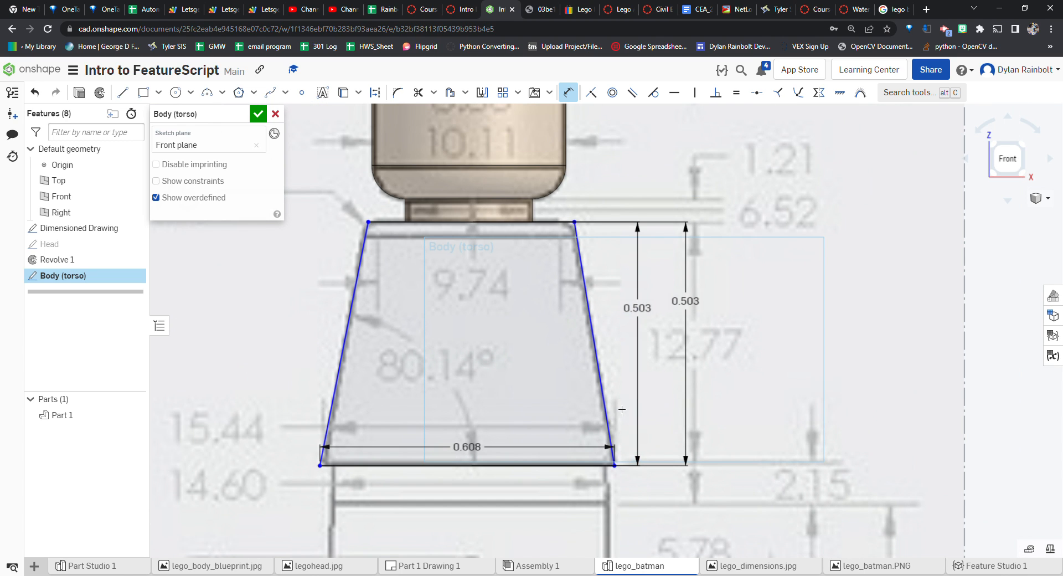
click(609, 437)
click(577, 465)
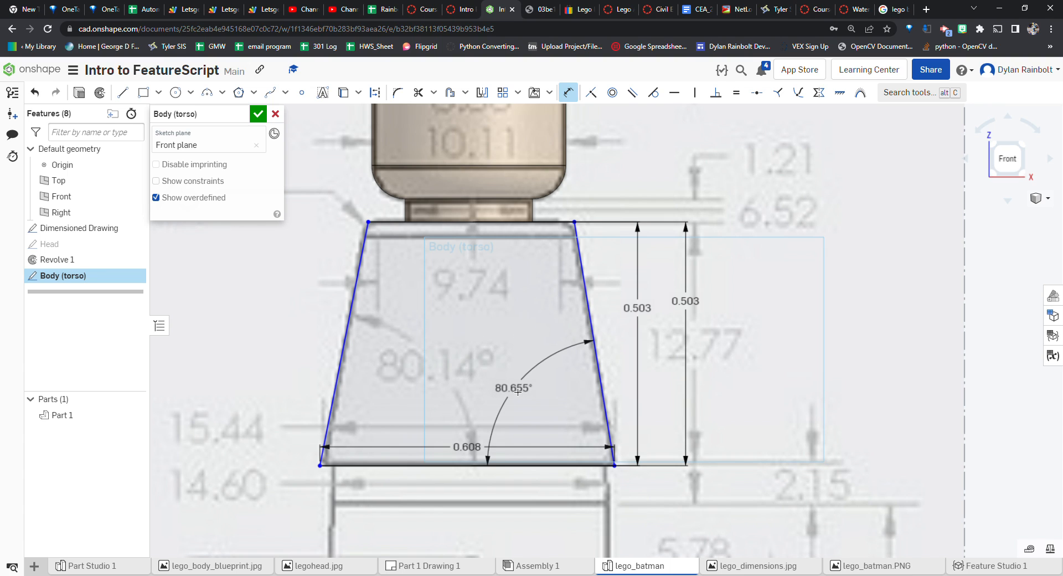
click(517, 390)
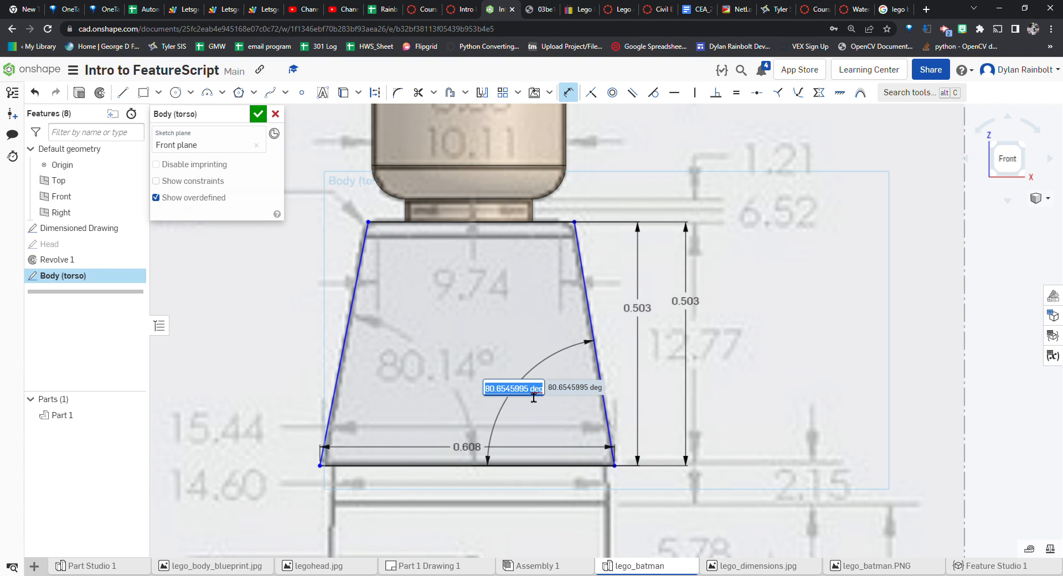
text(80.14)
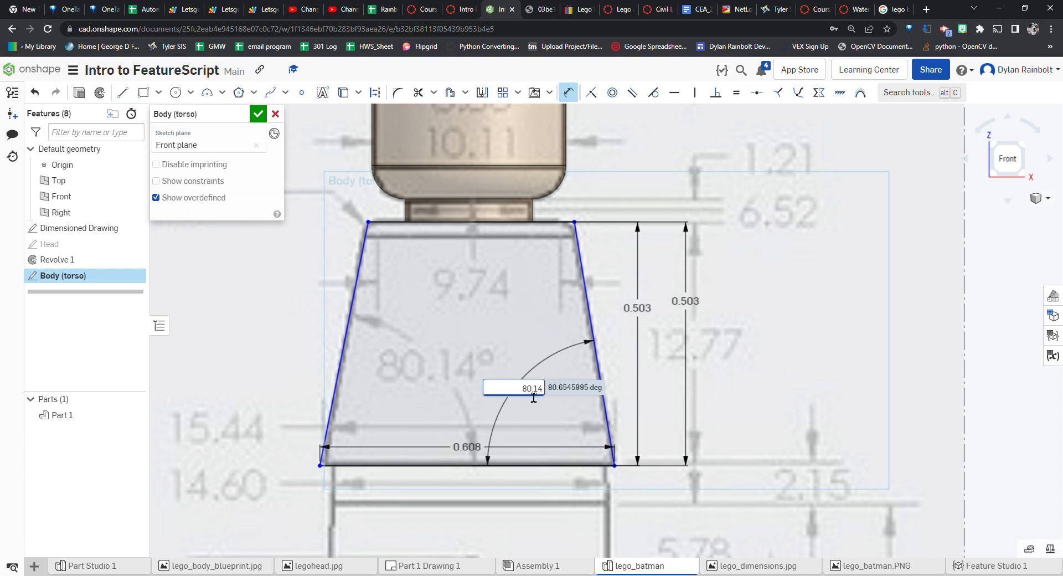
key(Return)
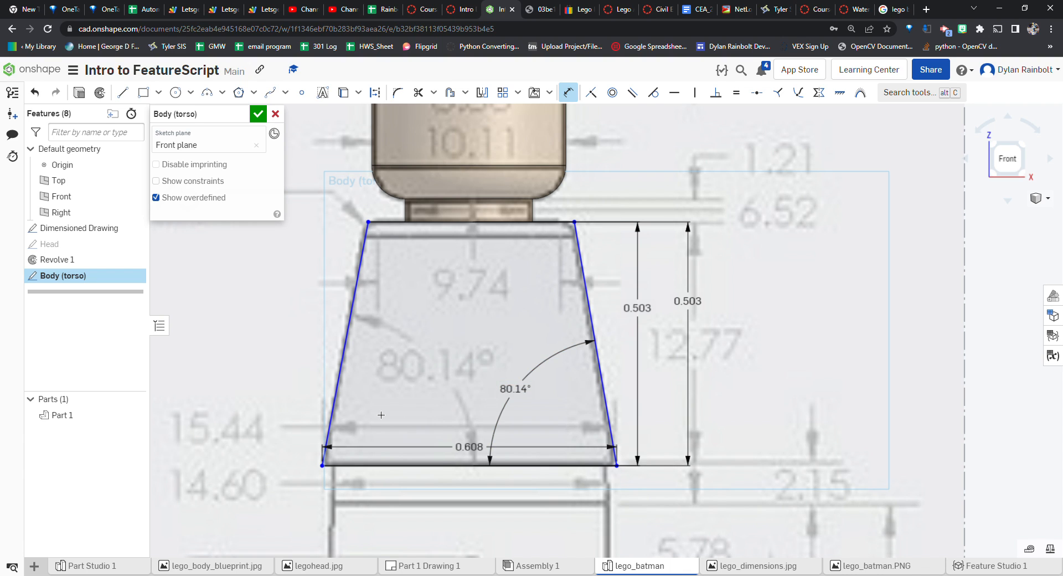
Dimension the angle between the torso's left side and bottom line as 80.14°
click(331, 423)
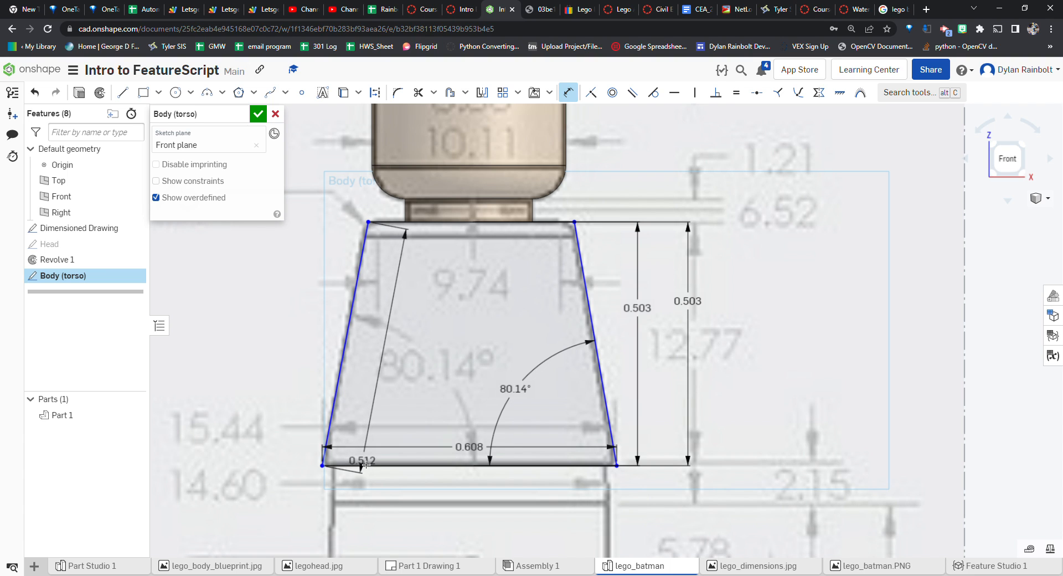
click(368, 465)
click(388, 424)
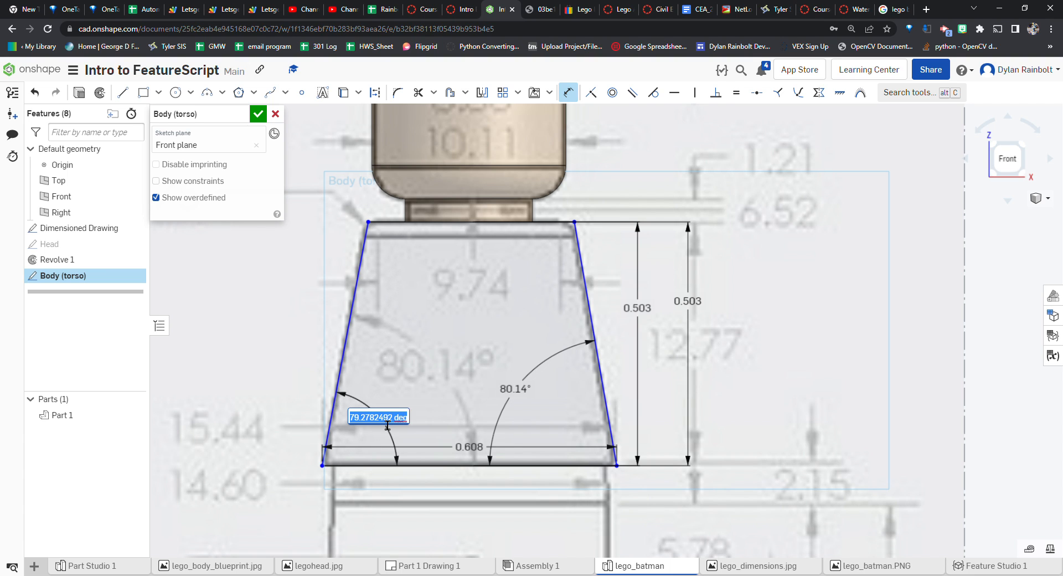
text(80.14)
key(Return)
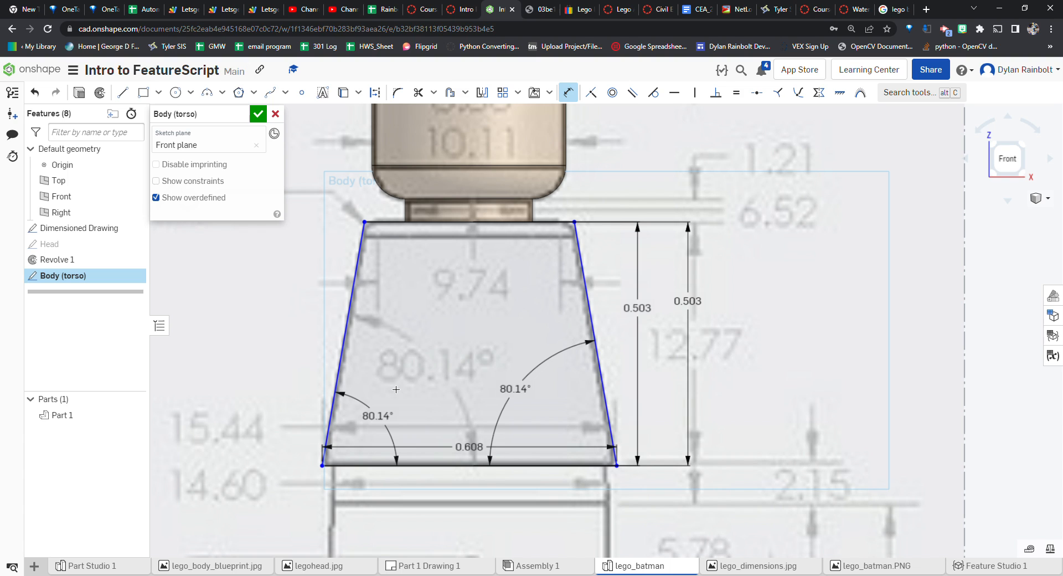
Fillet both top corners of the torso outline with a 0.75 mm radius
scroll(546, 307, down, 1)
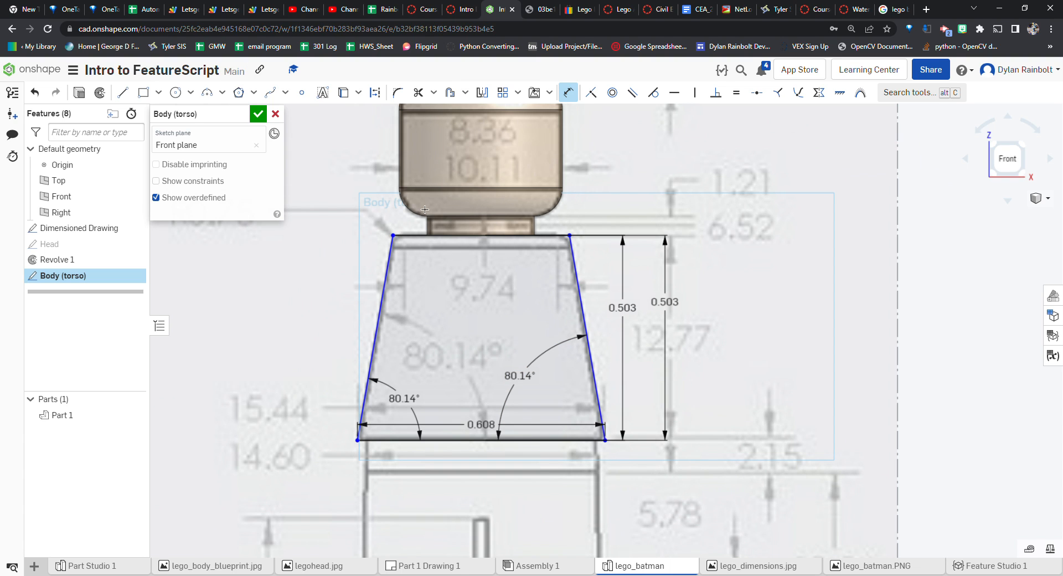
click(397, 92)
scroll(560, 233, up, 5)
click(587, 243)
scroll(619, 278, down, 4)
scroll(294, 257, down, 2)
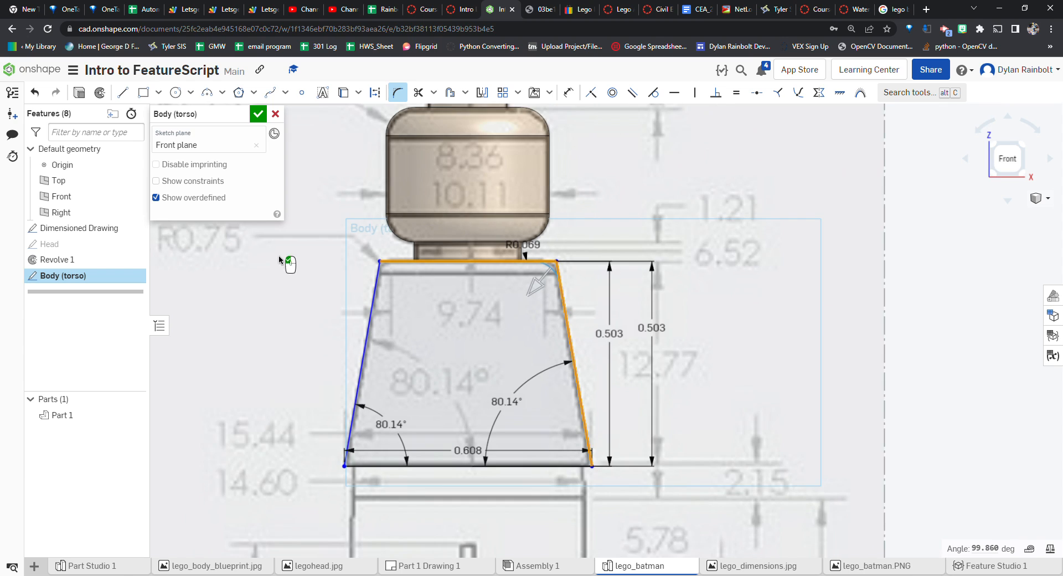
scroll(536, 257, up, 3)
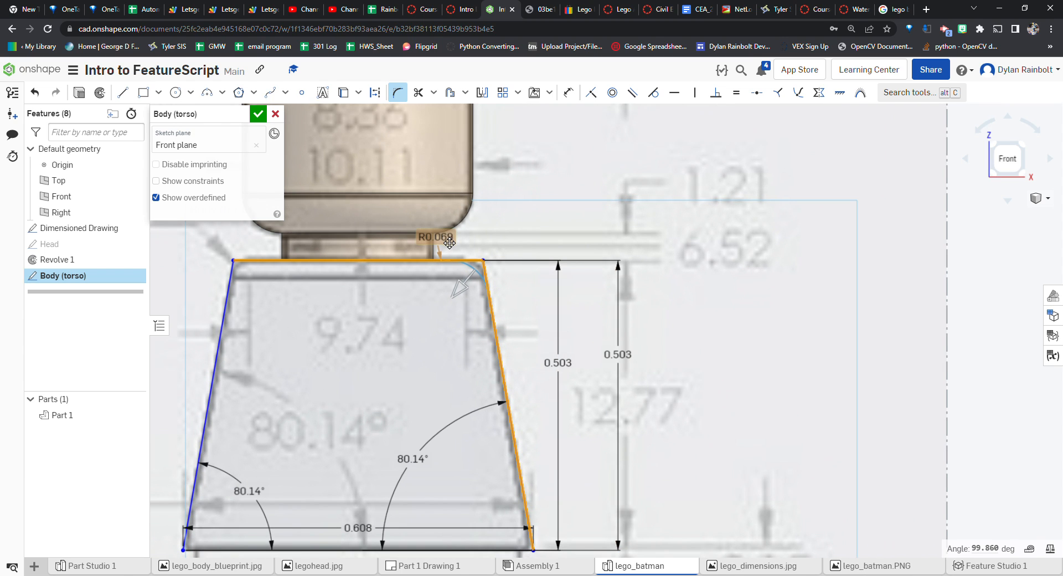
double_click(440, 237)
key(BackSpace)
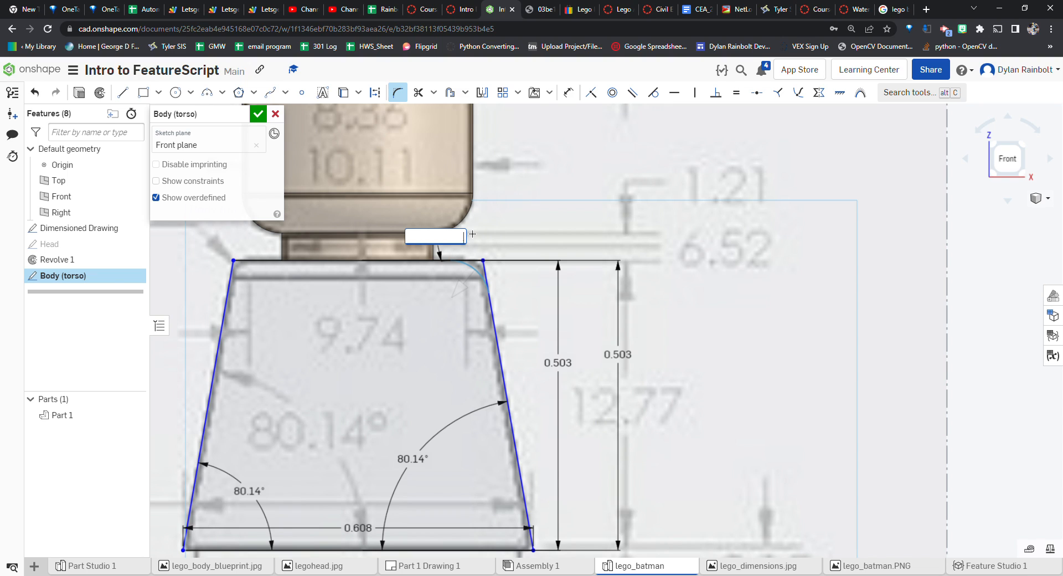
text(.75mm)
key(Return)
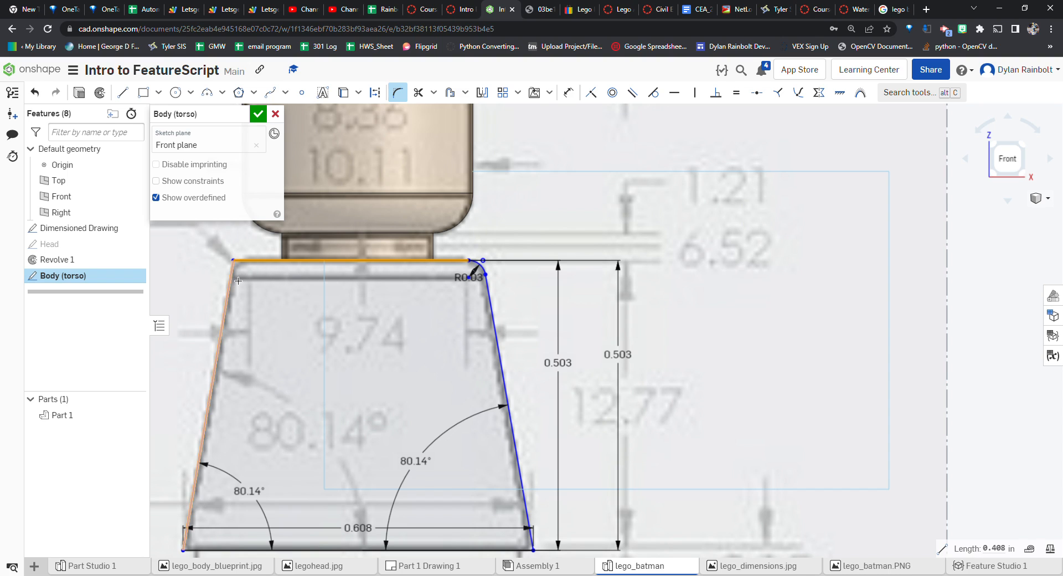
click(255, 270)
double_click(260, 252)
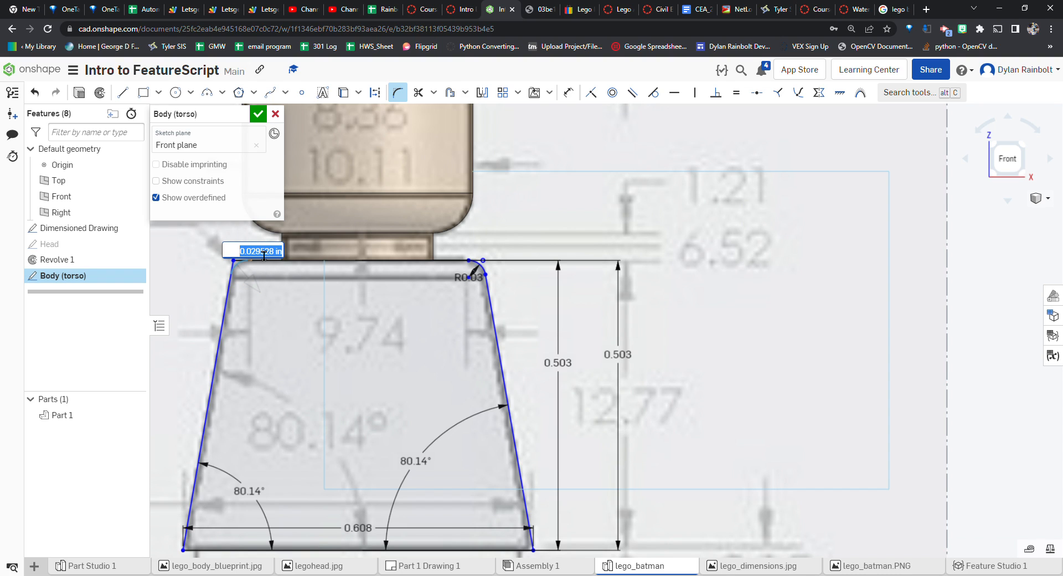
text(.75)
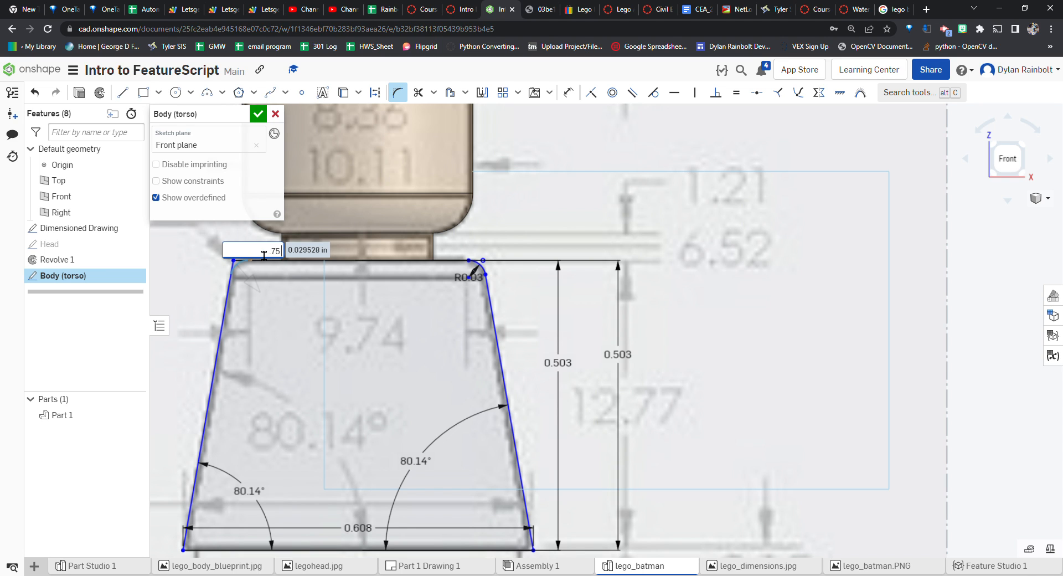
text(mm)
key(Return)
Try to dimension the torso's top width between the fillets as 9.74 mm, then undo the value change
scroll(594, 314, down, 3)
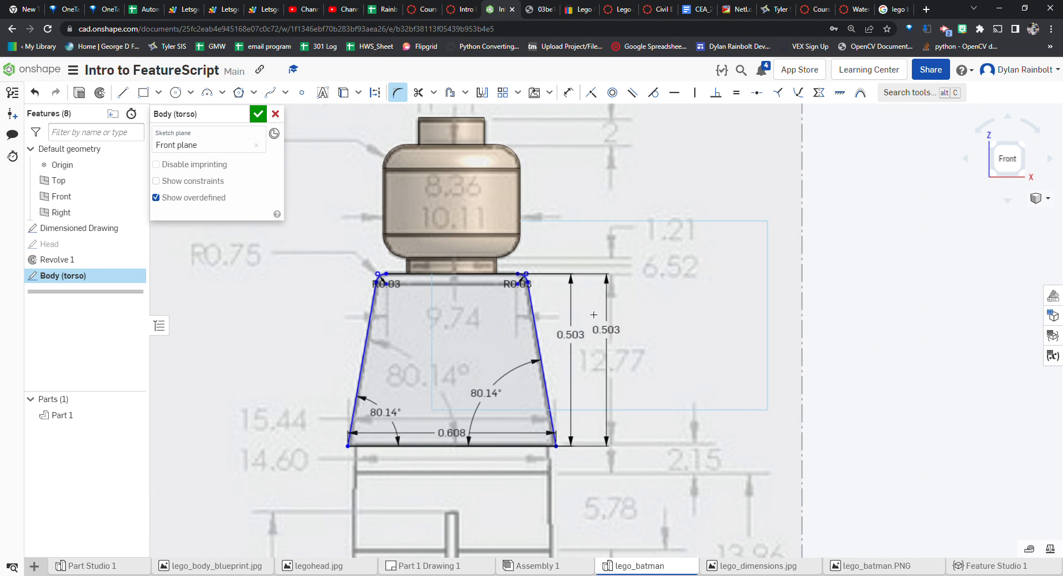
scroll(671, 350, down, 2)
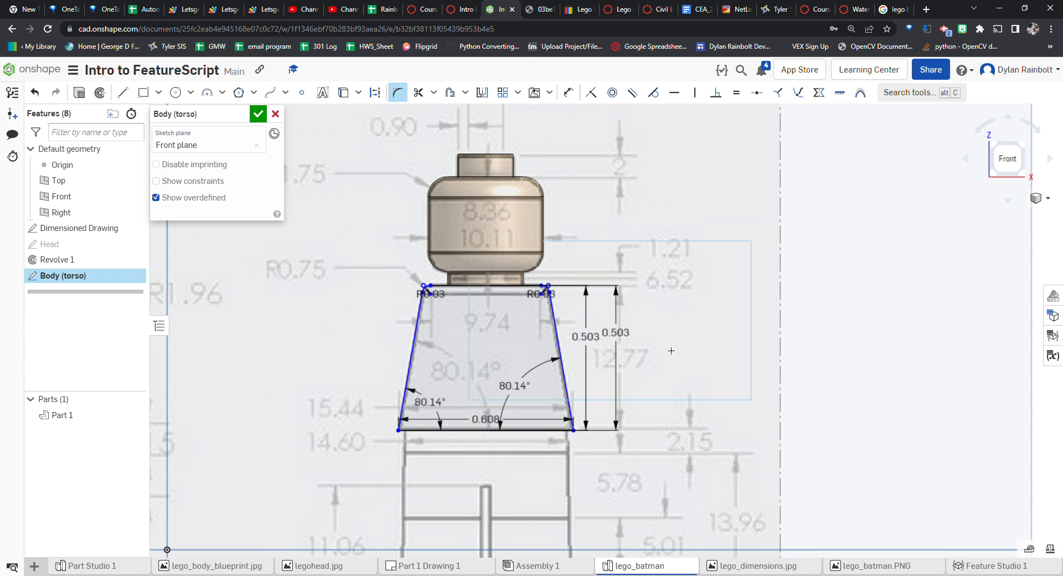
scroll(428, 270, up, 4)
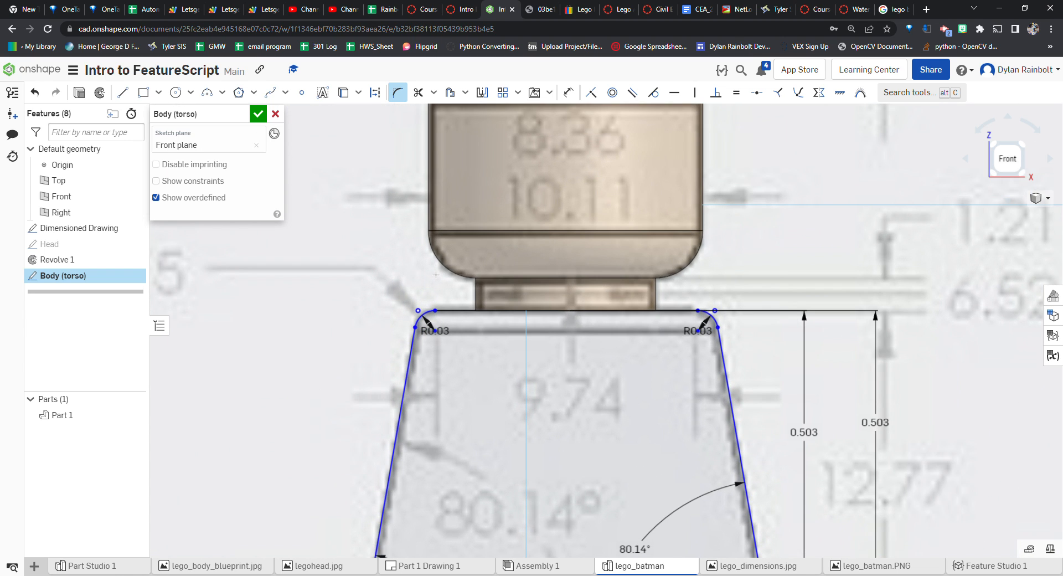
scroll(589, 320, down, 3)
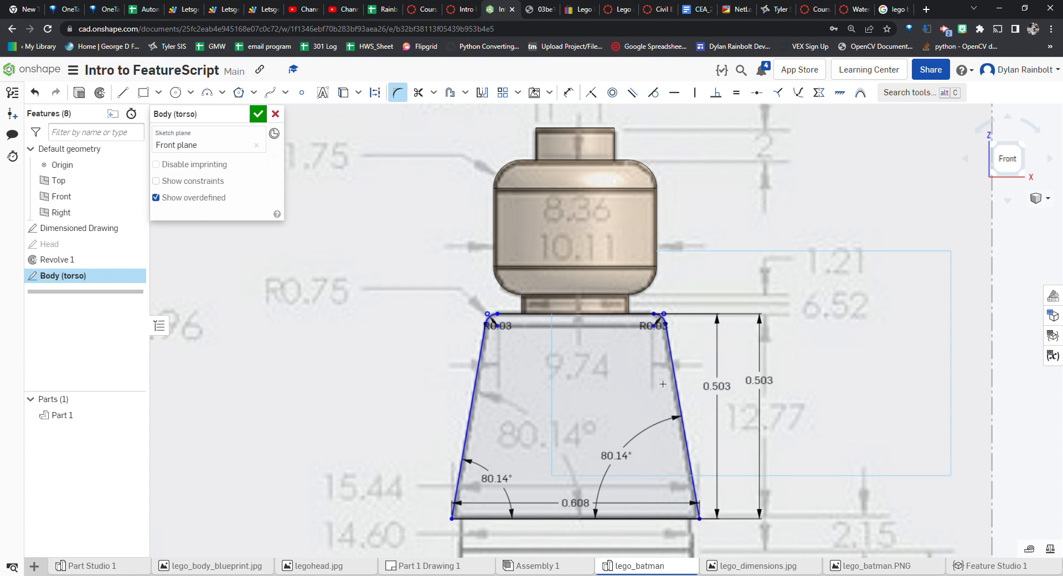
scroll(588, 386, down, 1)
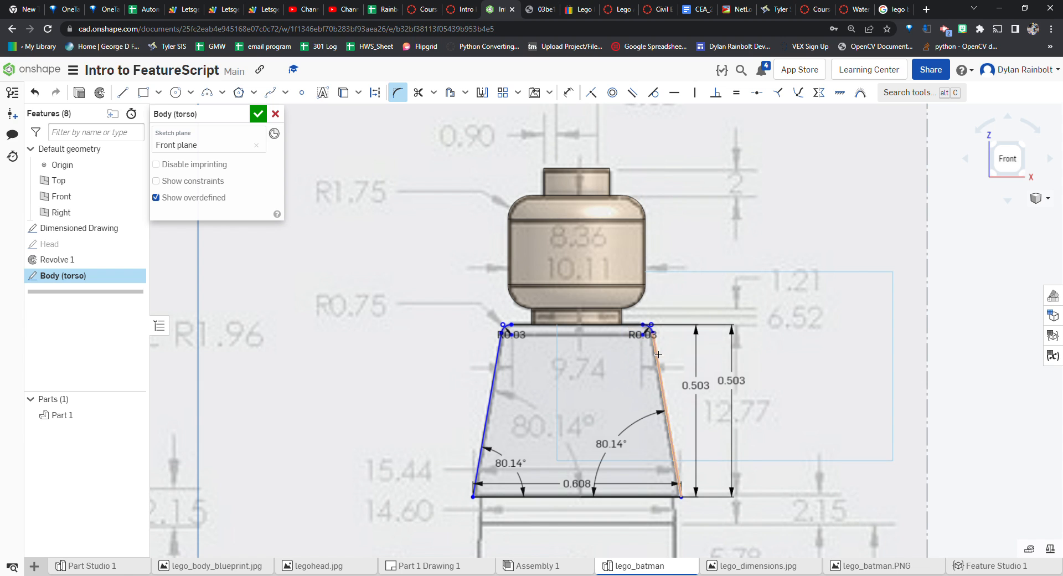
scroll(643, 382, up, 5)
scroll(680, 386, down, 1)
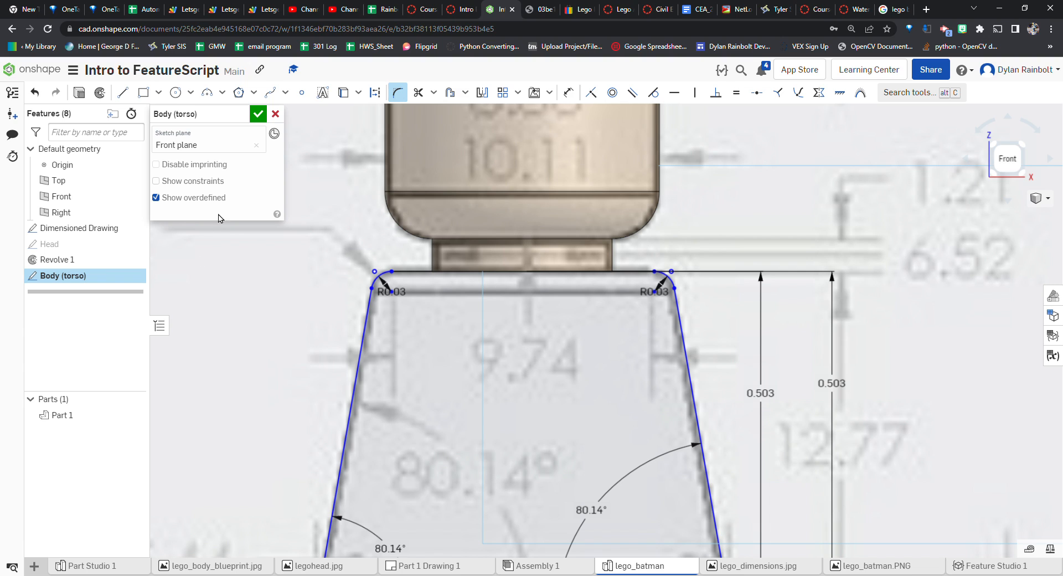
key(u)
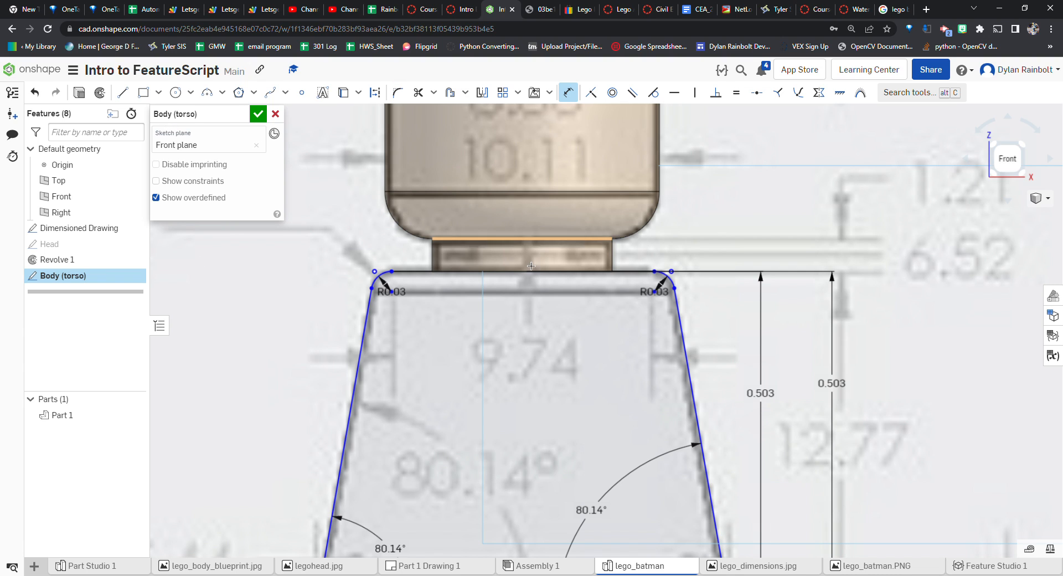
click(395, 295)
click(487, 360)
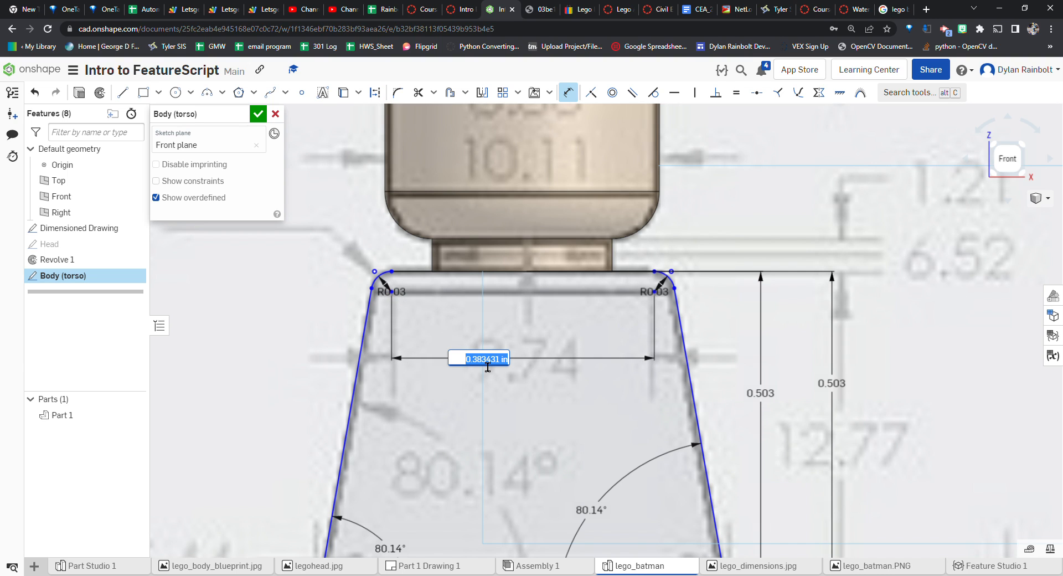
text(9.74mm)
key(Return)
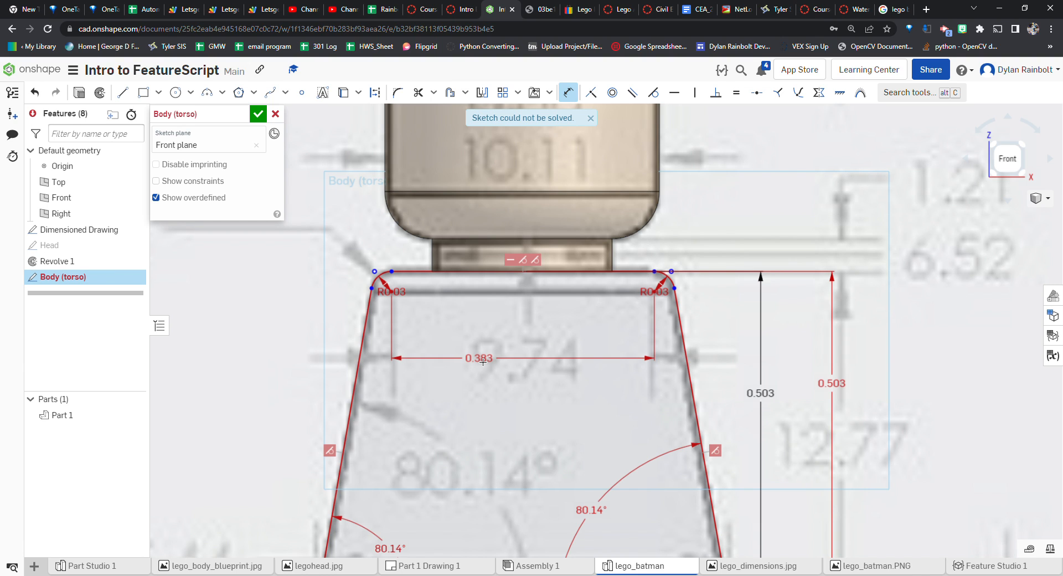
key(ctrl+z)
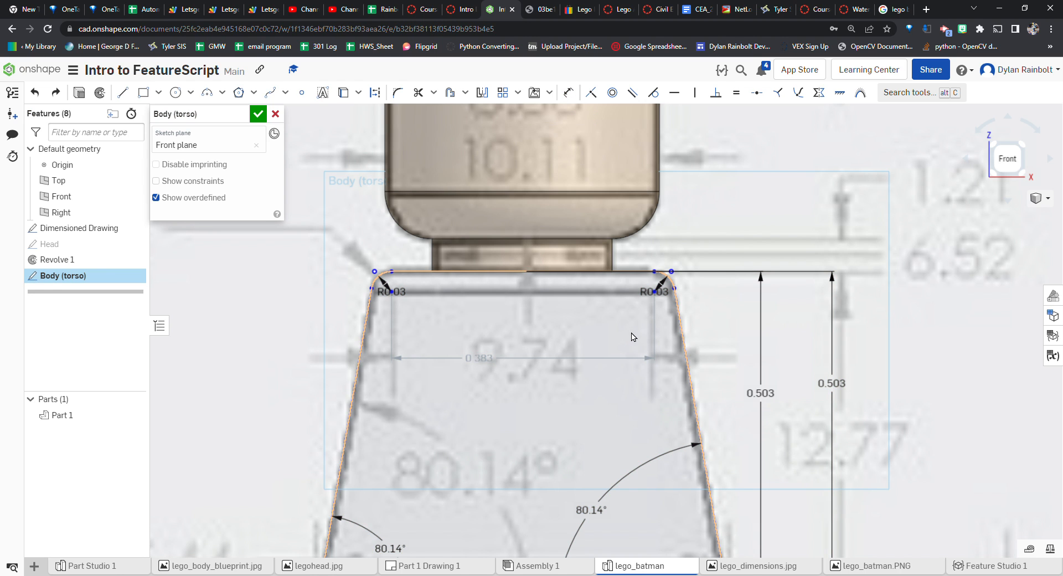
Finish and close the Body (torso) sketch
scroll(628, 335, down, 3)
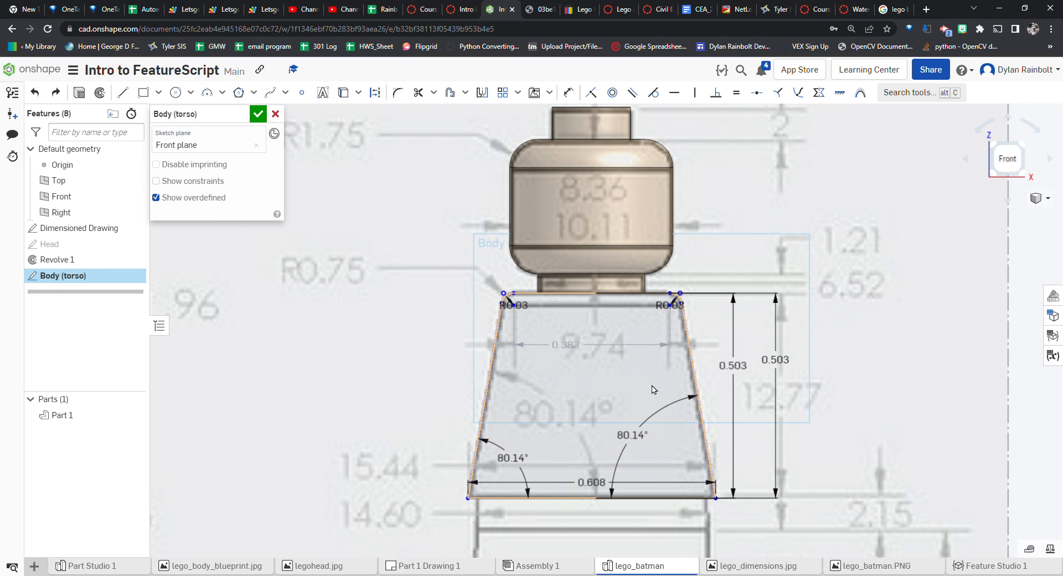
scroll(655, 390, down, 1)
scroll(622, 448, up, 1)
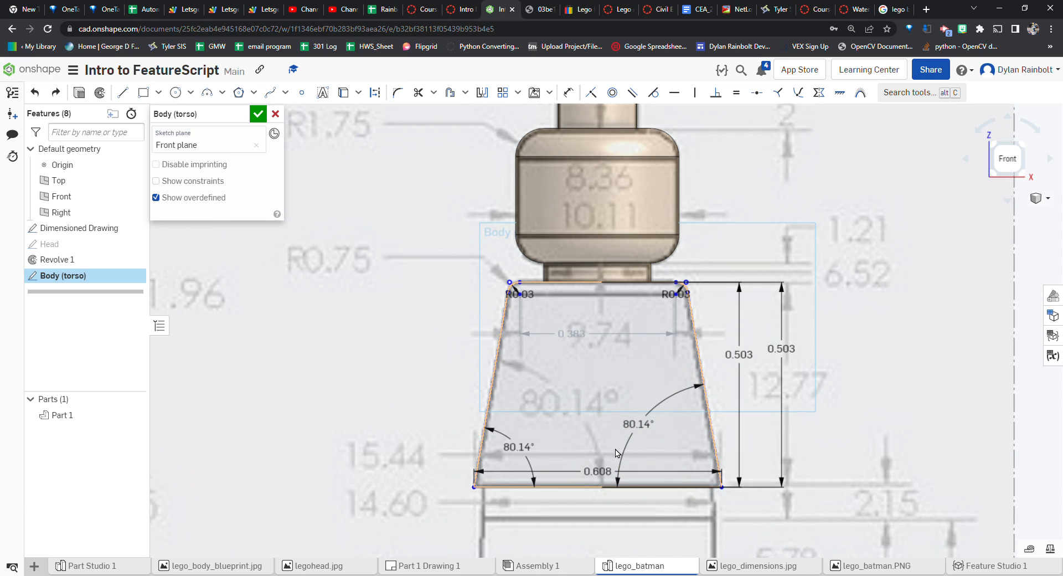
scroll(623, 440, down, 1)
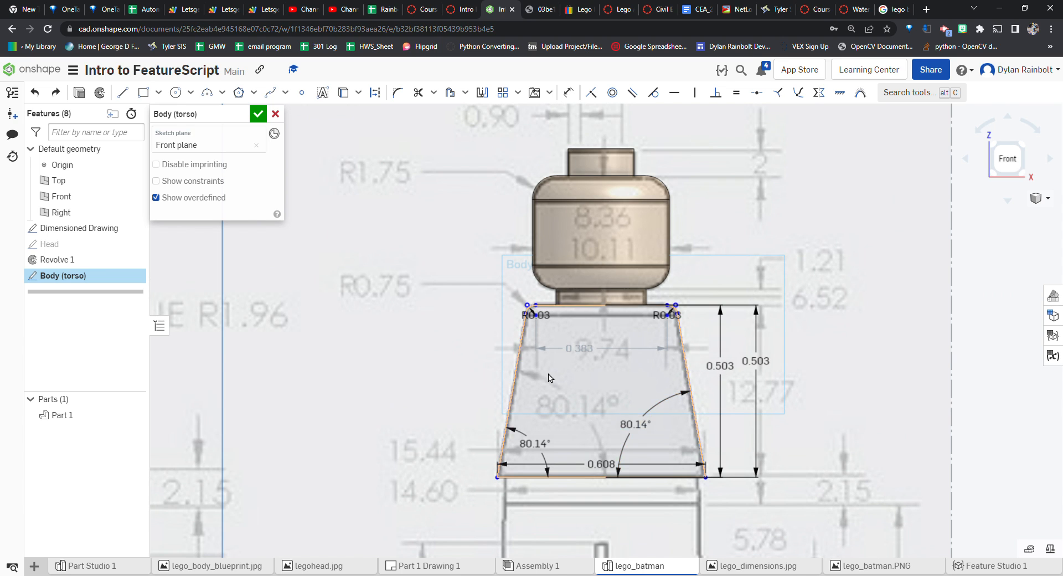
click(258, 114)
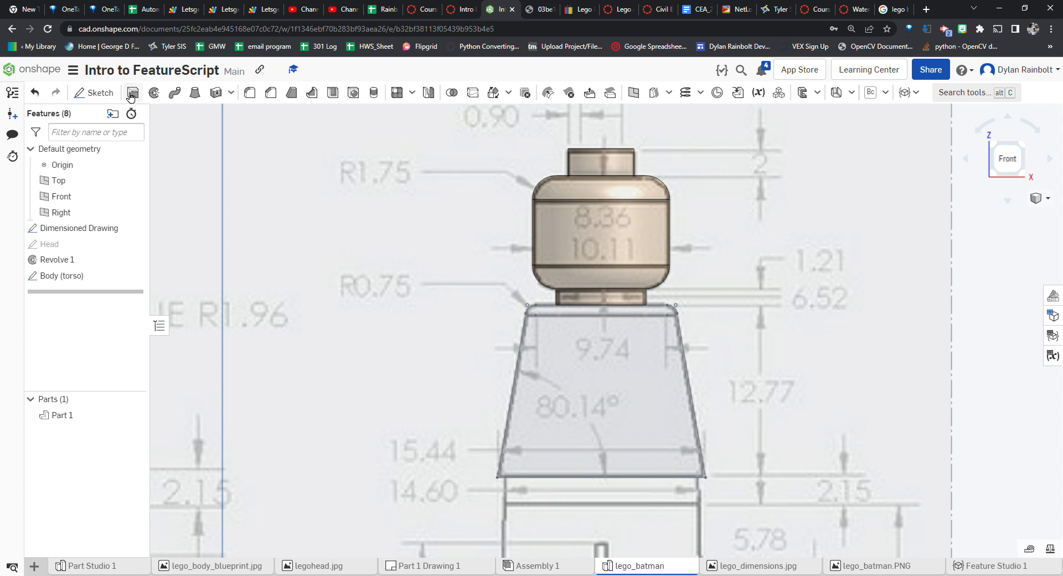
Extrude the Body (torso) sketch 8 mm, adding it to the existing part
key(shift+e)
click(61, 275)
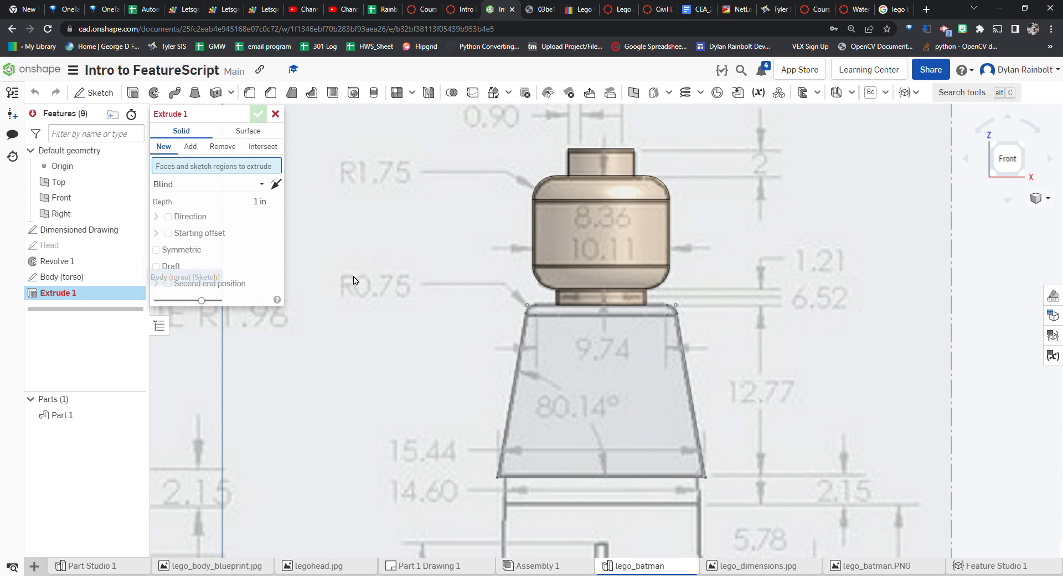
scroll(536, 291, down, 3)
scroll(705, 308, down, 5)
scroll(518, 344, up, 4)
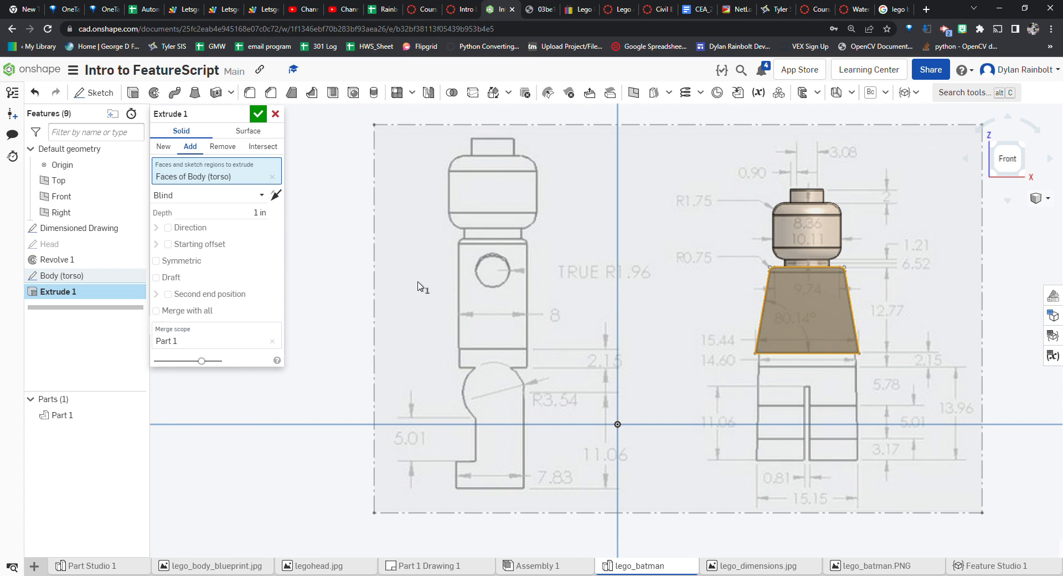
scroll(560, 322, up, 1)
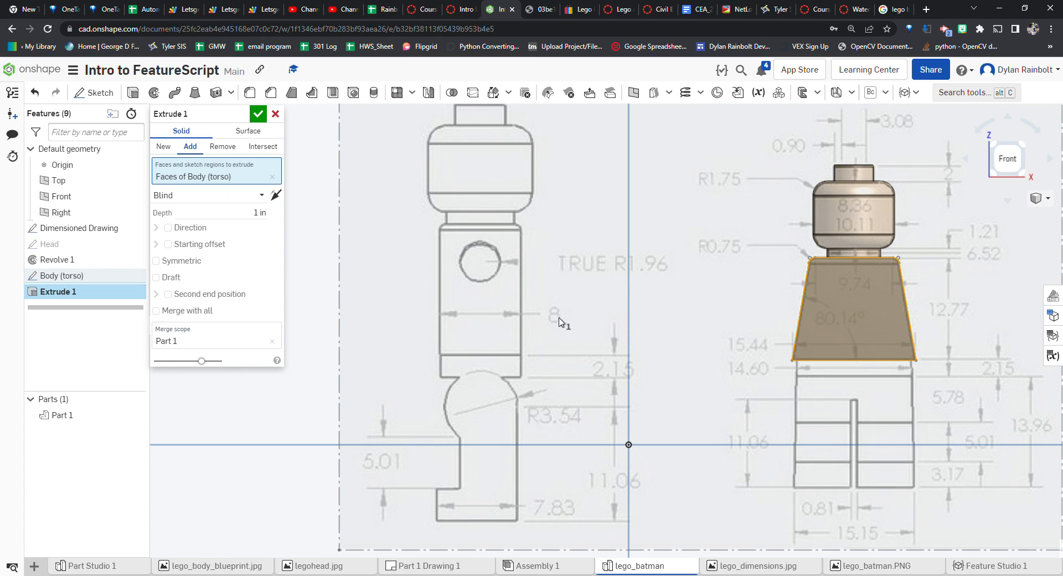
click(257, 218)
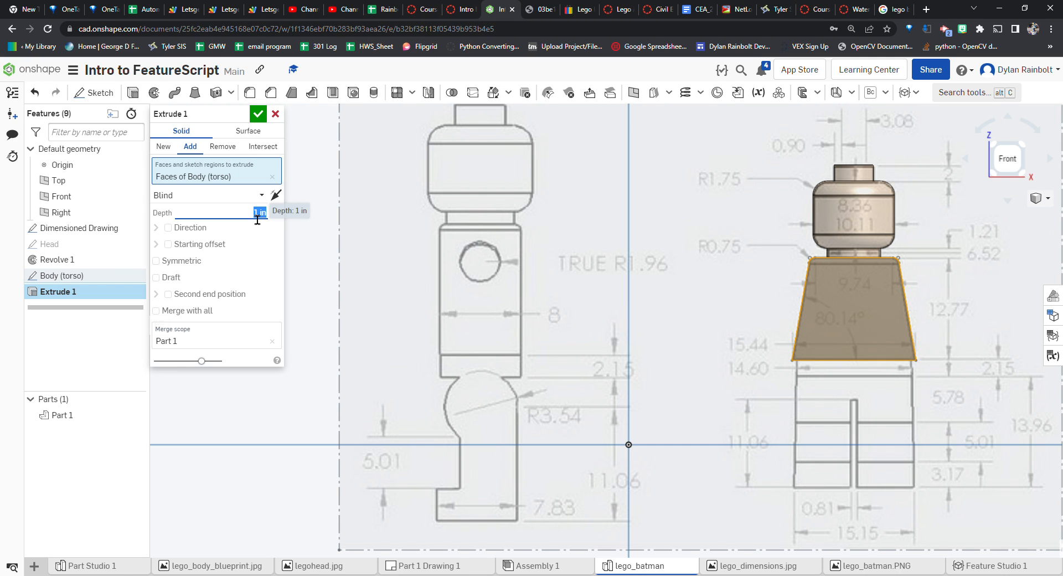
text(8 mm)
key(Return)
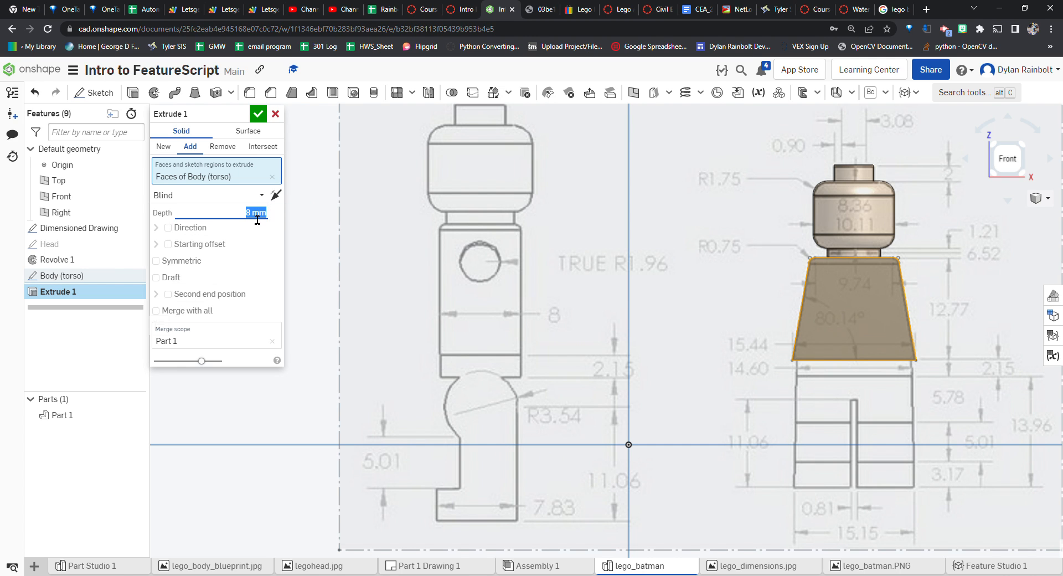
click(261, 114)
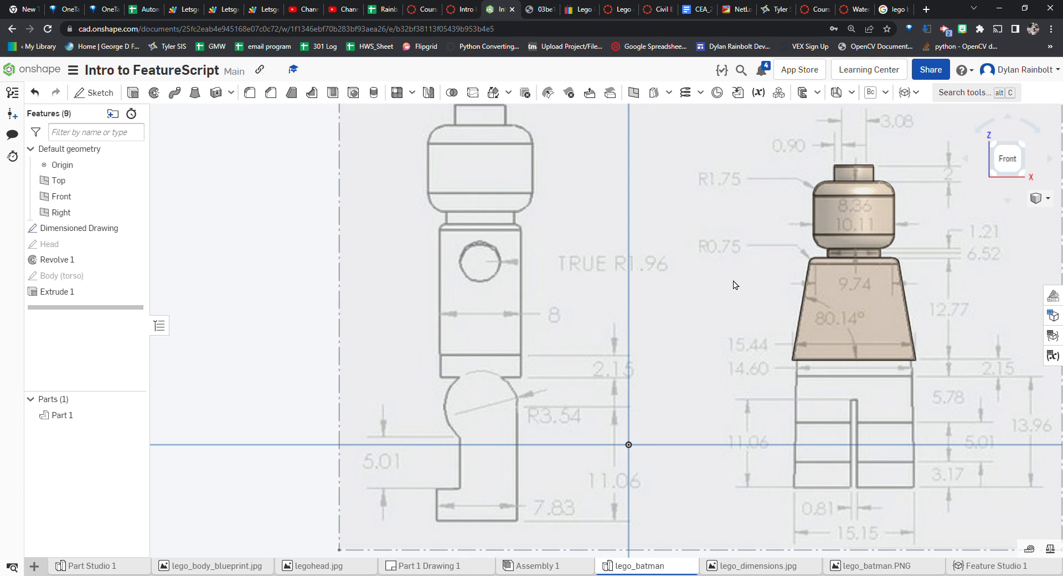
Edit the torso extrude to be symmetric about the sketch plane and create it as a new part
scroll(738, 302, down, 2)
right_drag(900, 299, 800, 296)
click(1009, 162)
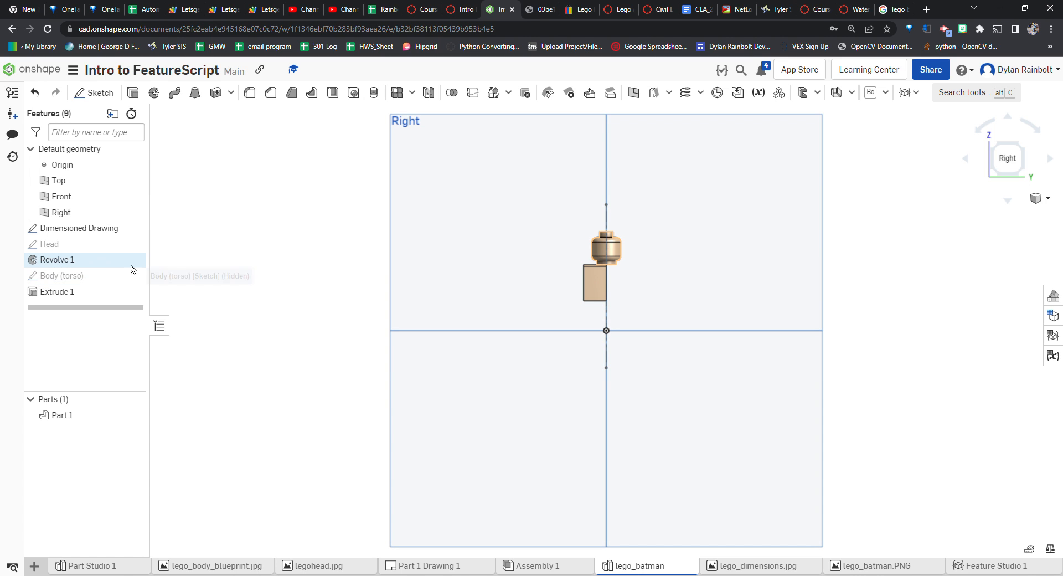
double_click(104, 293)
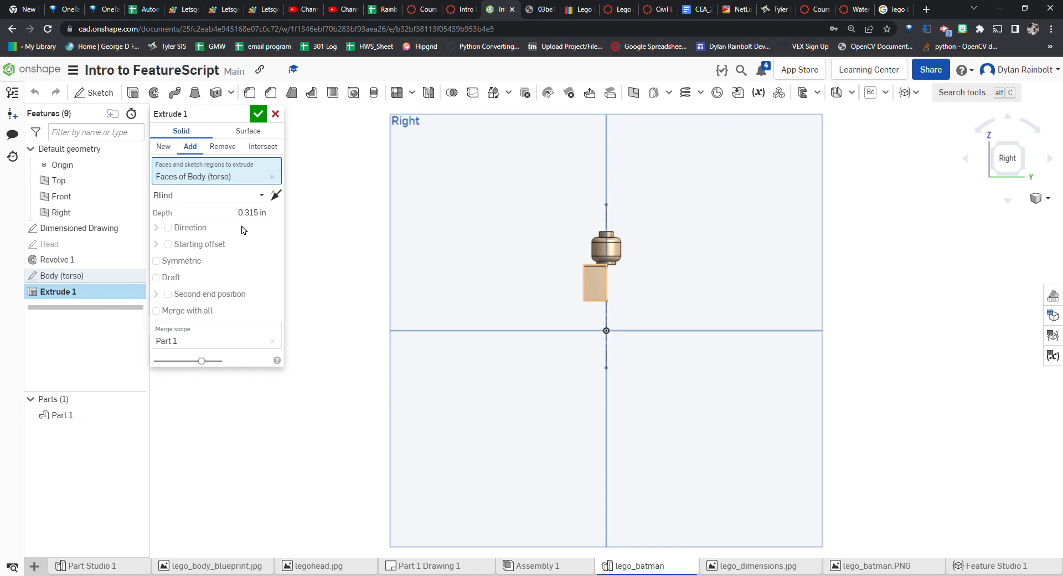
click(173, 267)
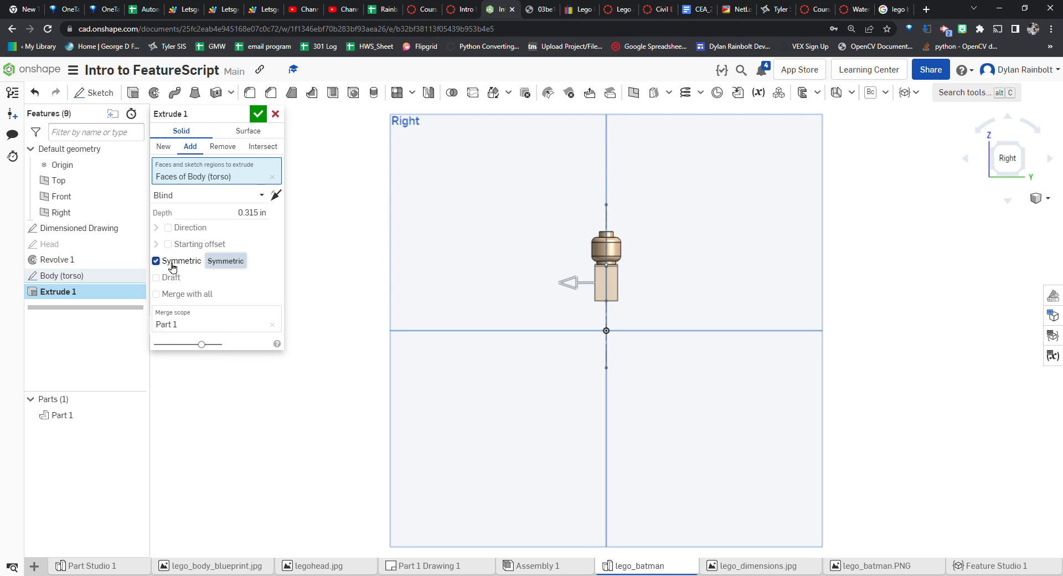
scroll(612, 265, up, 5)
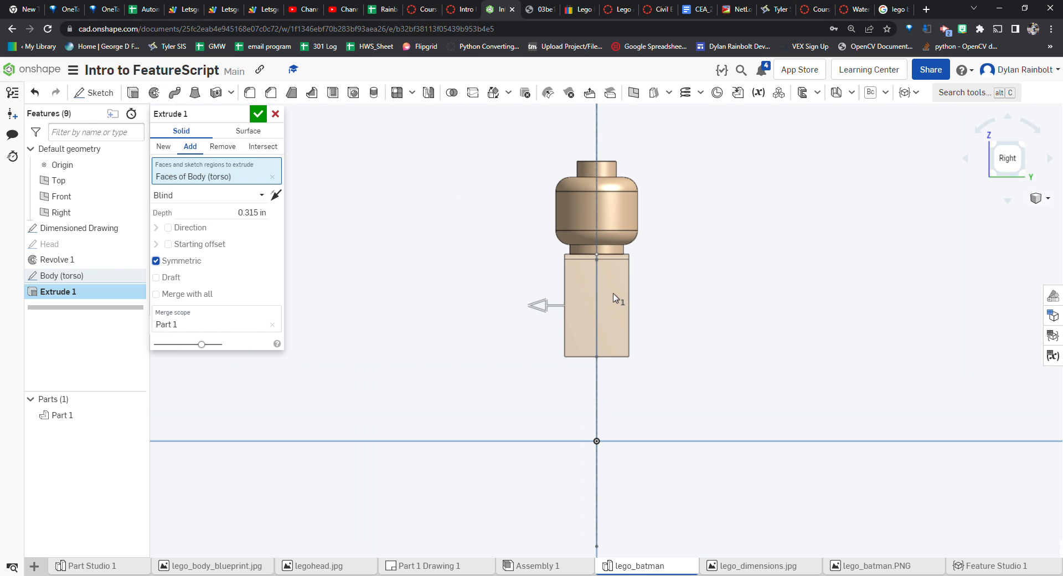
mouse_move(424, 241)
right_down()
mouse_move(454, 245)
mouse_move(416, 235)
mouse_move(431, 242)
right_up()
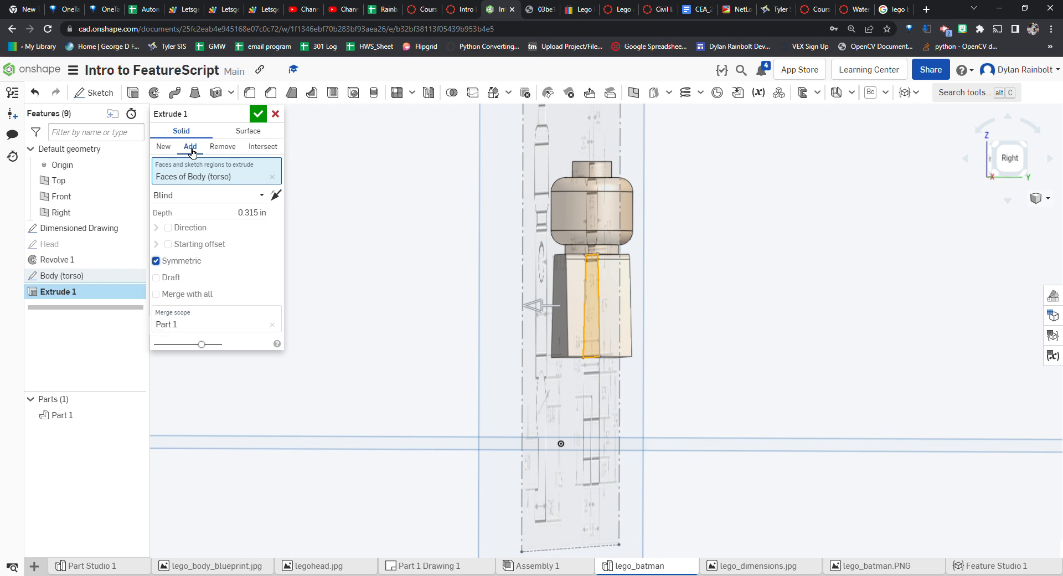
click(164, 147)
click(258, 114)
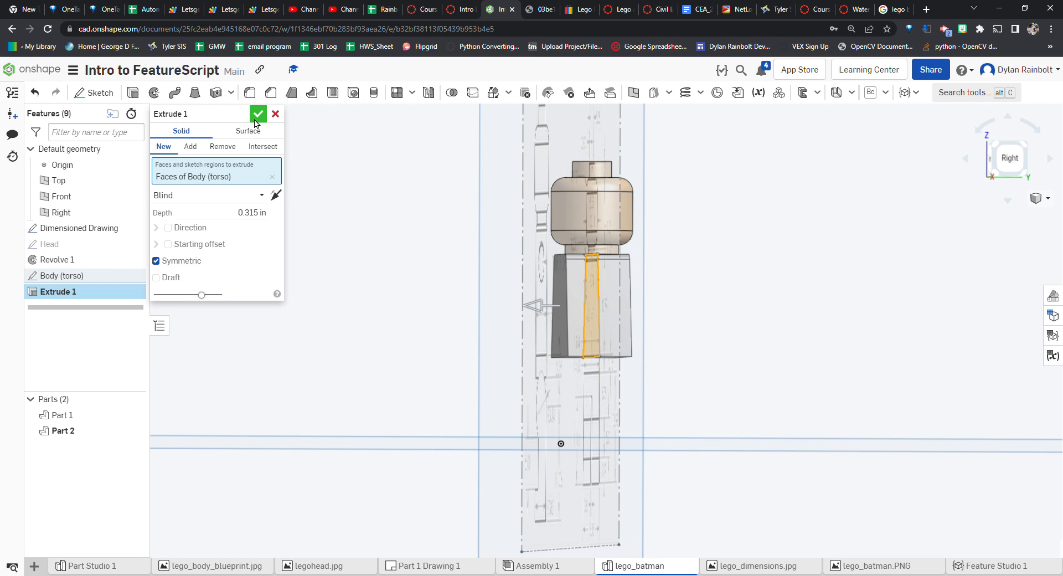
Hide the Dimensioned Drawing sketch and rename the two parts as Head and Torso
right_drag(398, 239, 427, 251)
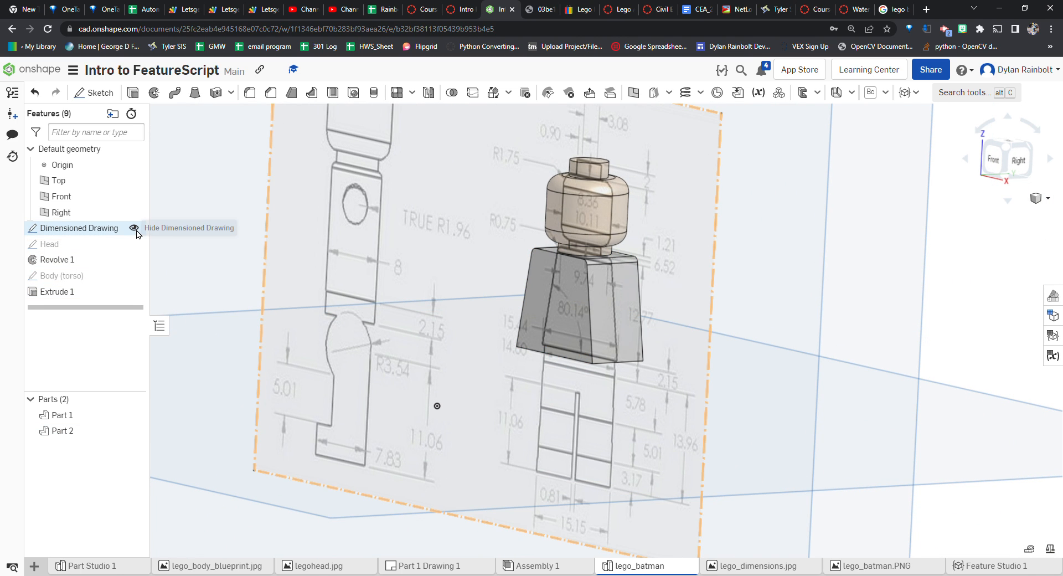
click(134, 228)
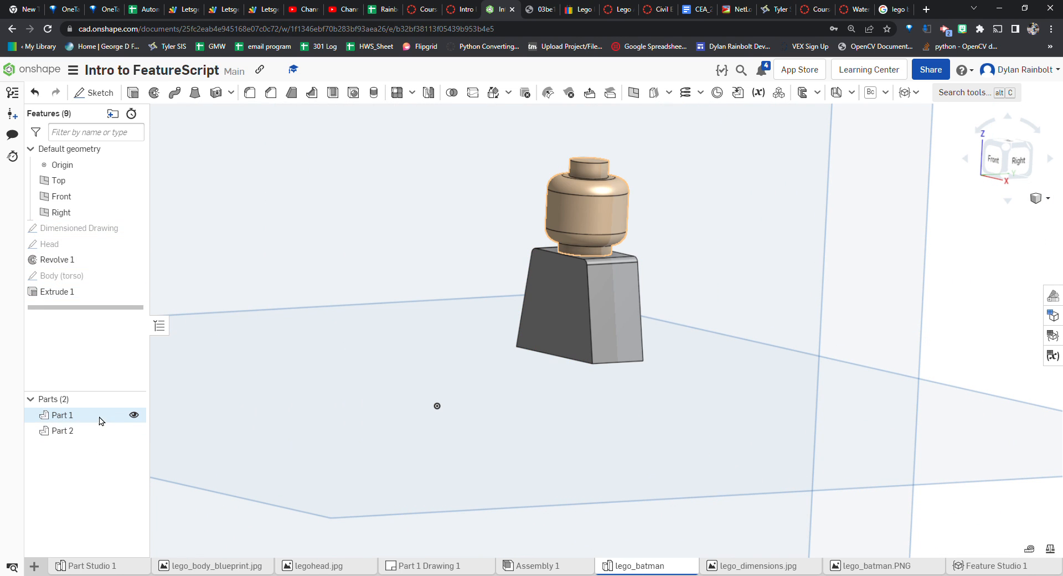
right_click(62, 420)
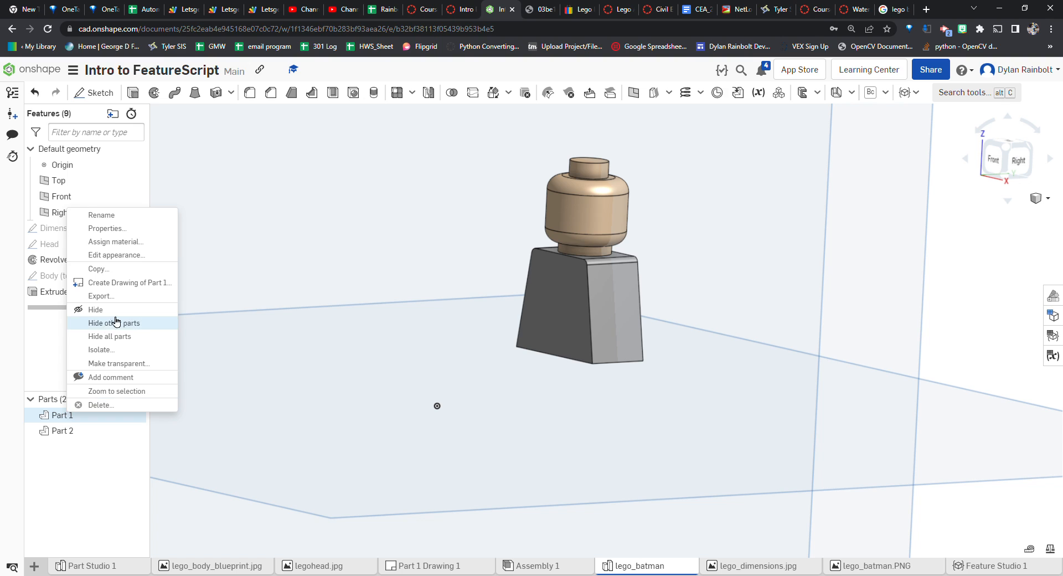
click(129, 215)
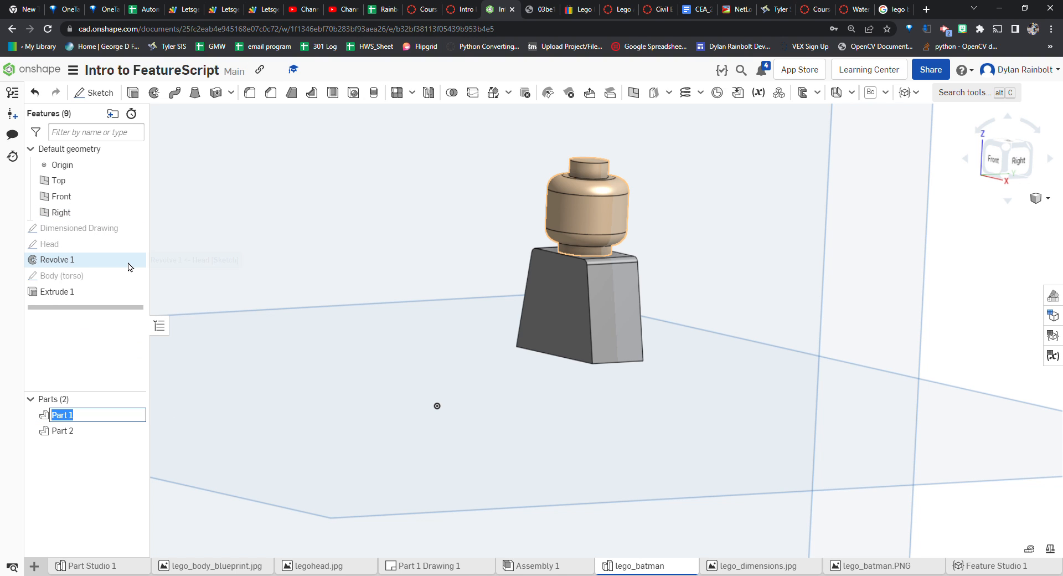
text(Head)
key(Return)
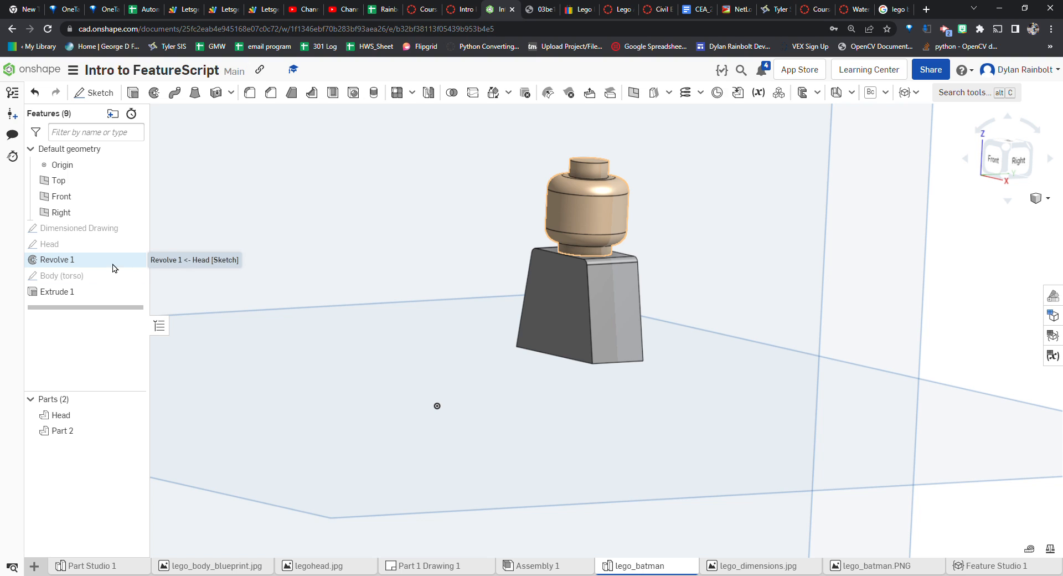
right_click(71, 433)
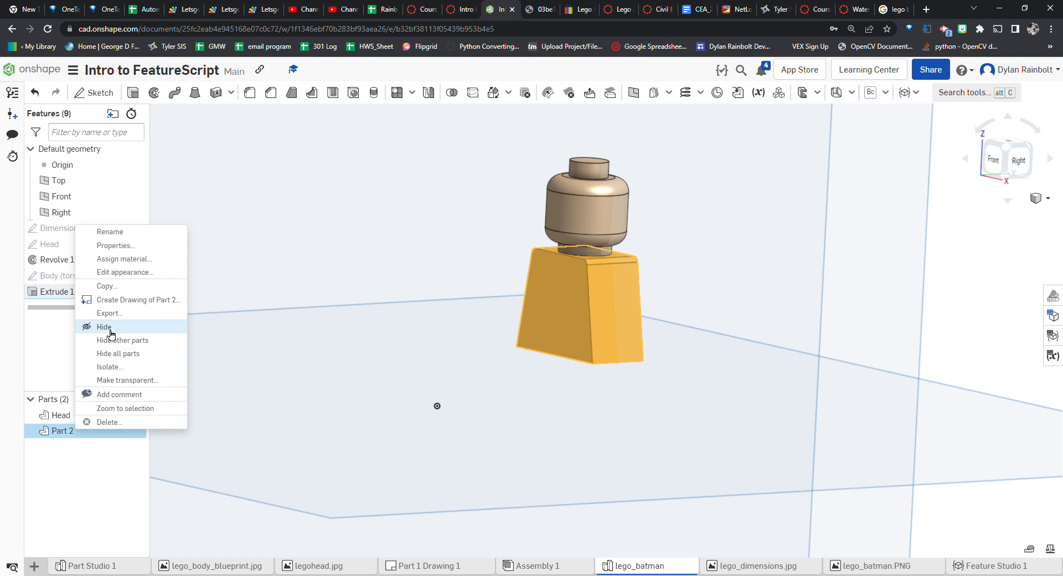
click(109, 231)
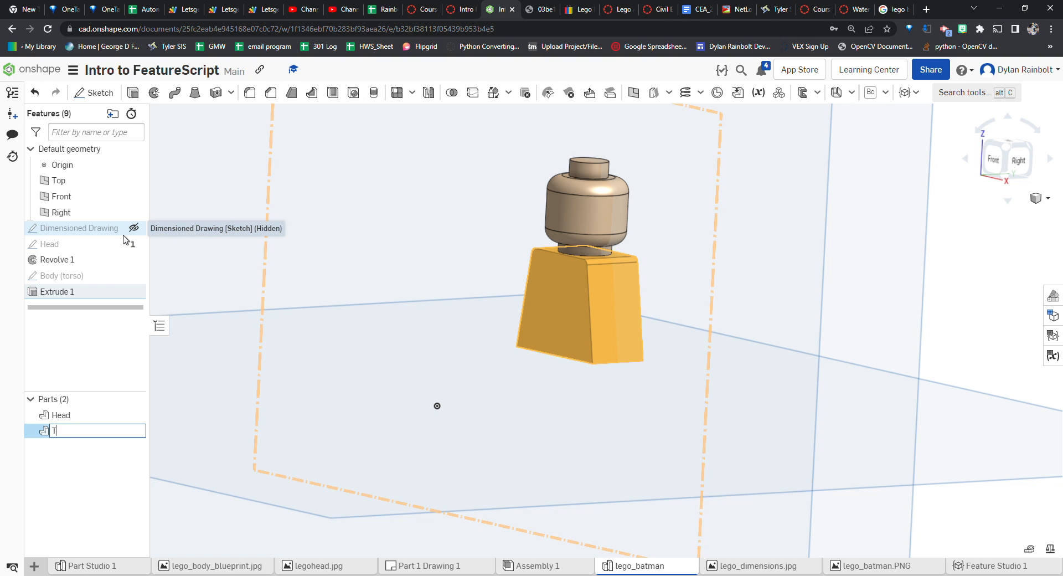
text(Torso)
key(Return)
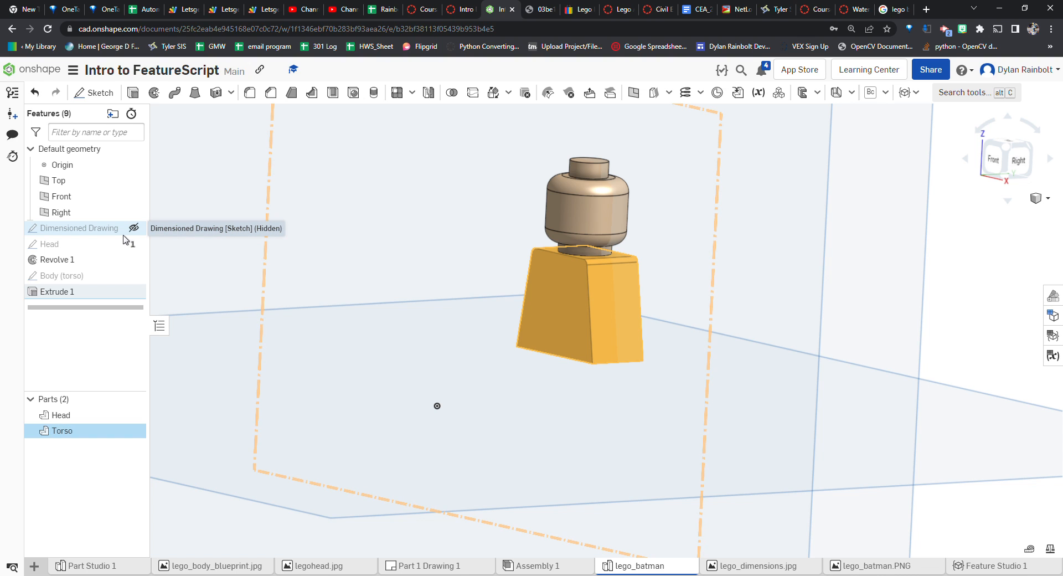
Set the Torso part's appearance color to black (000000)
scroll(736, 365, down, 3)
click(654, 391)
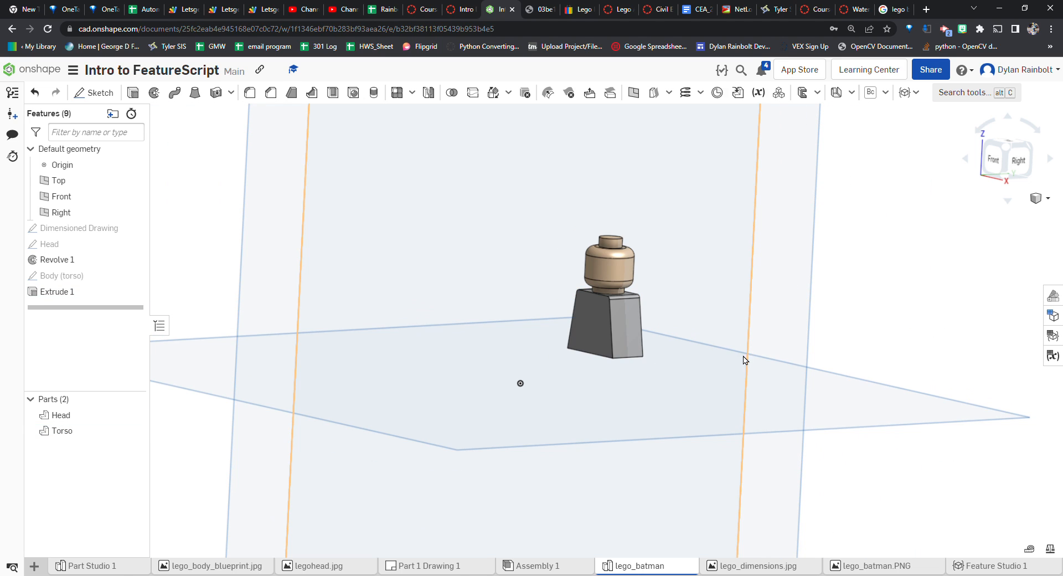
click(1052, 296)
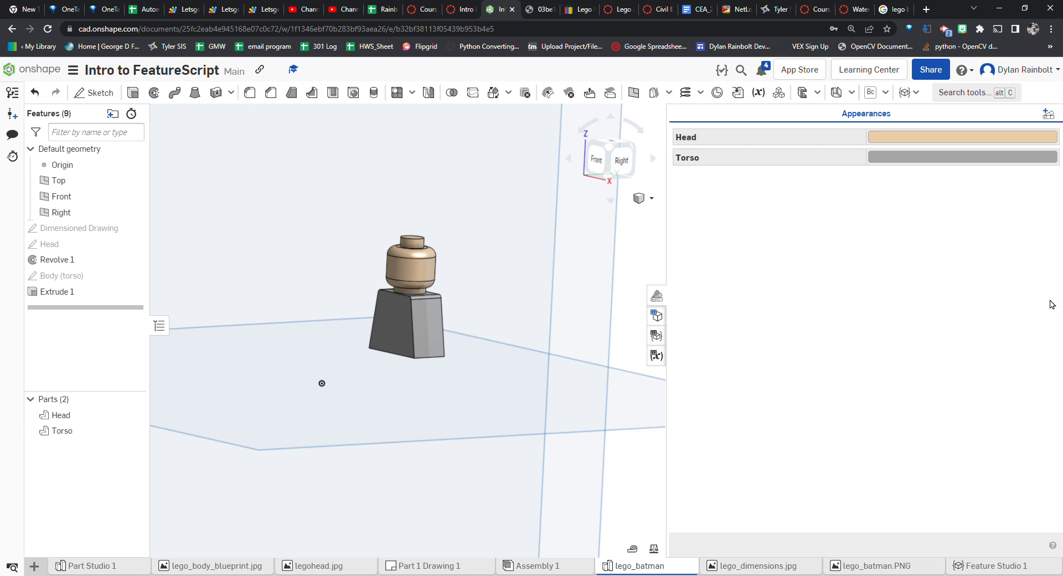
click(892, 160)
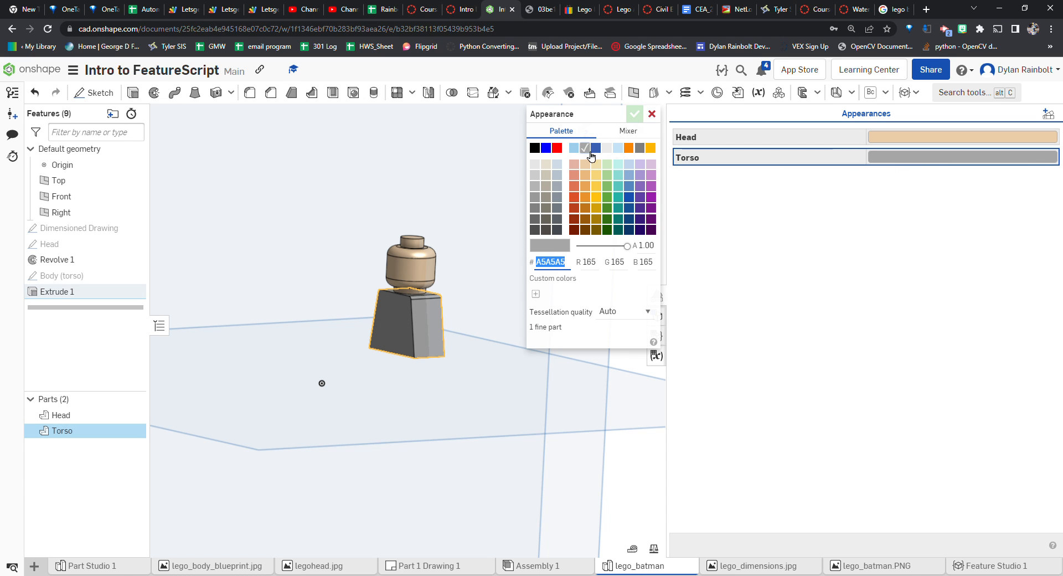
click(534, 147)
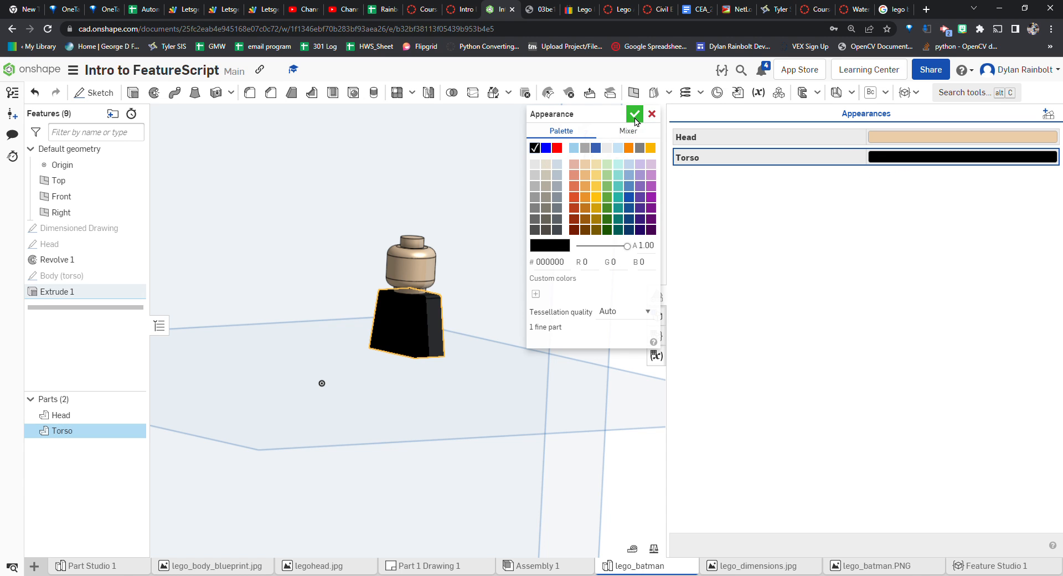
click(634, 114)
click(669, 301)
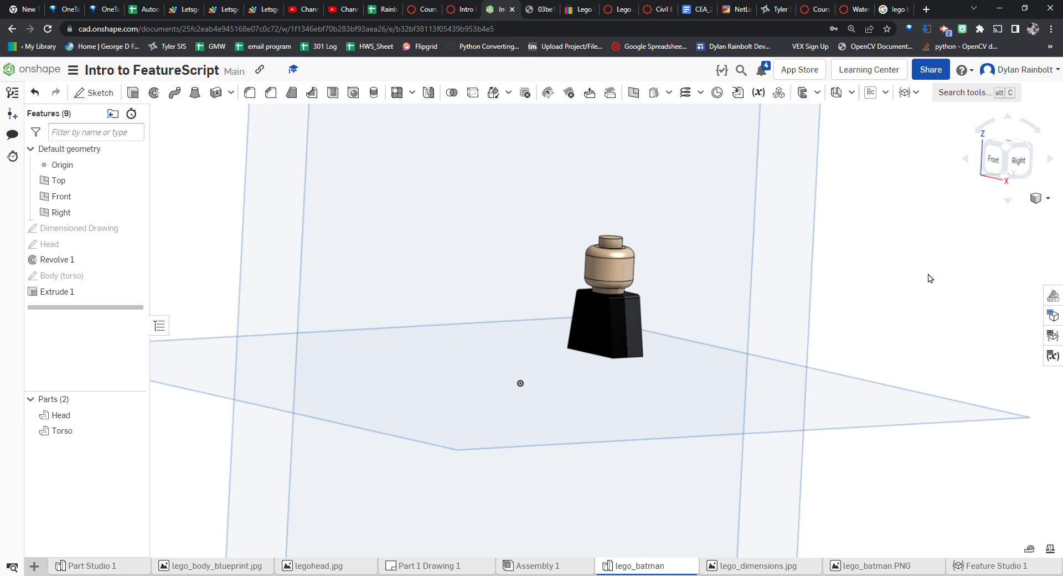
Start a new sketch named Batman Picture on the Front plane
click(994, 160)
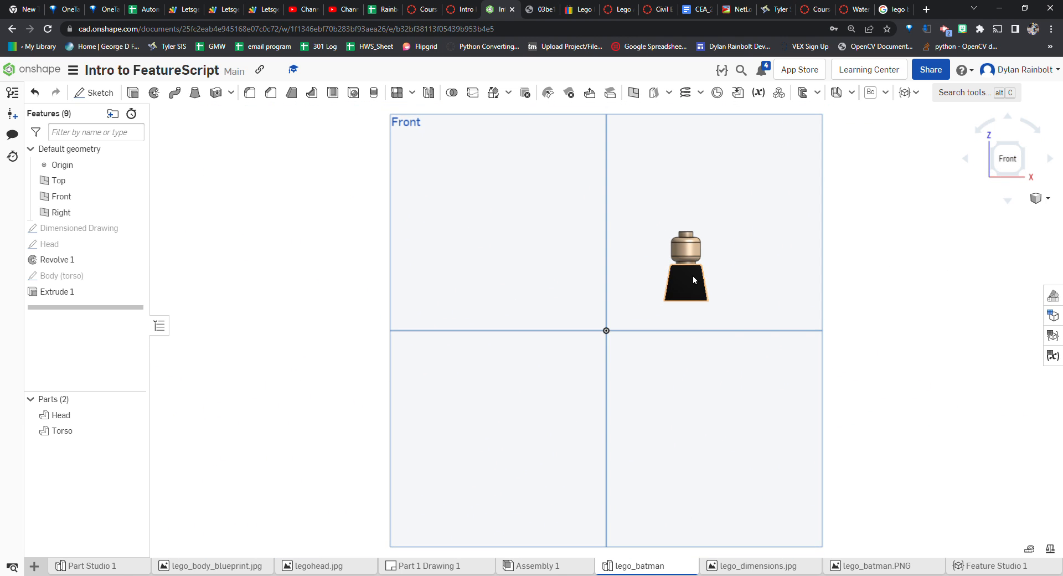
scroll(717, 268, up, 5)
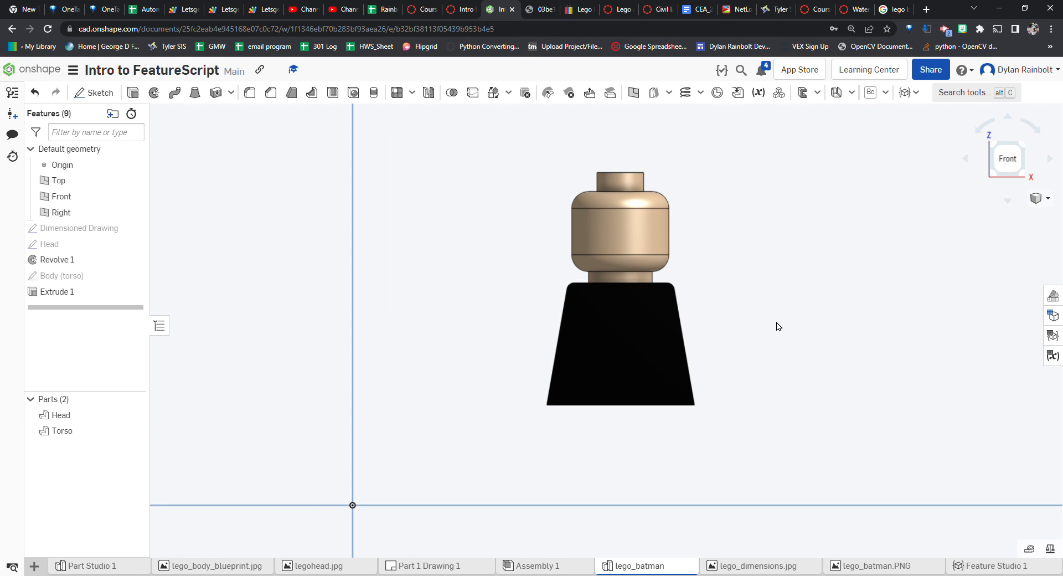
scroll(701, 396, down, 3)
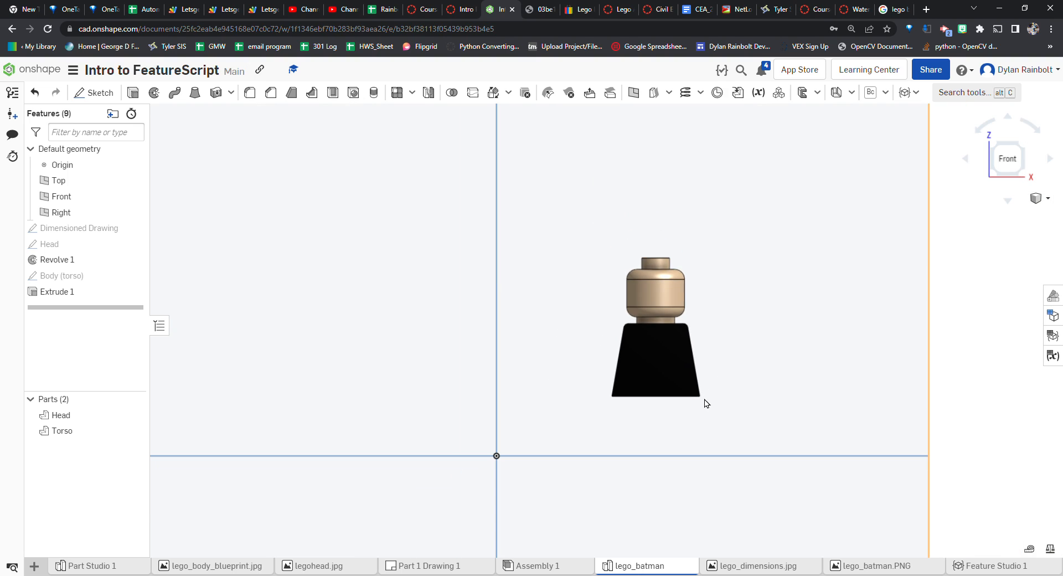
scroll(714, 313, up, 3)
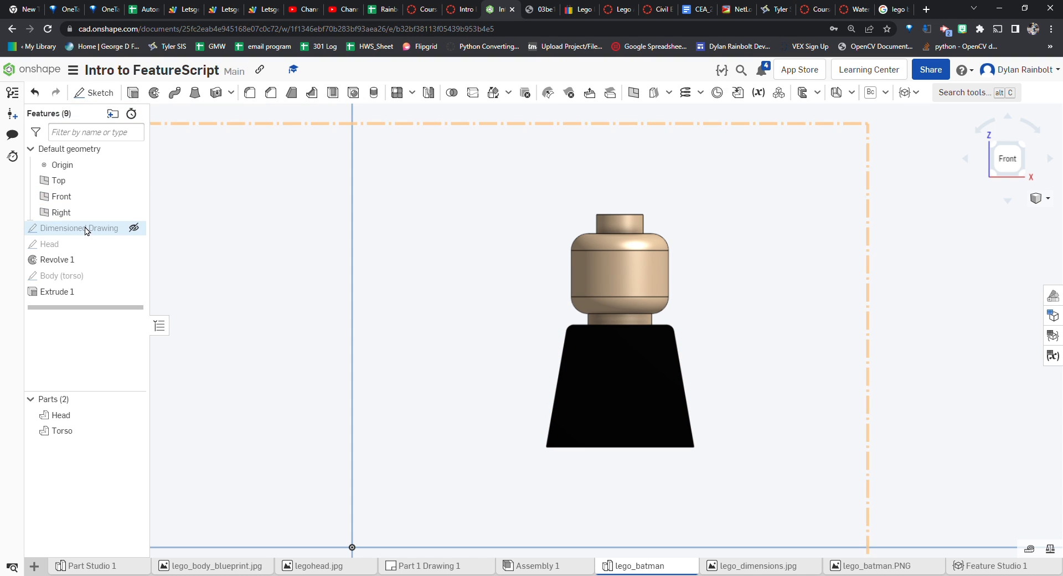
click(90, 93)
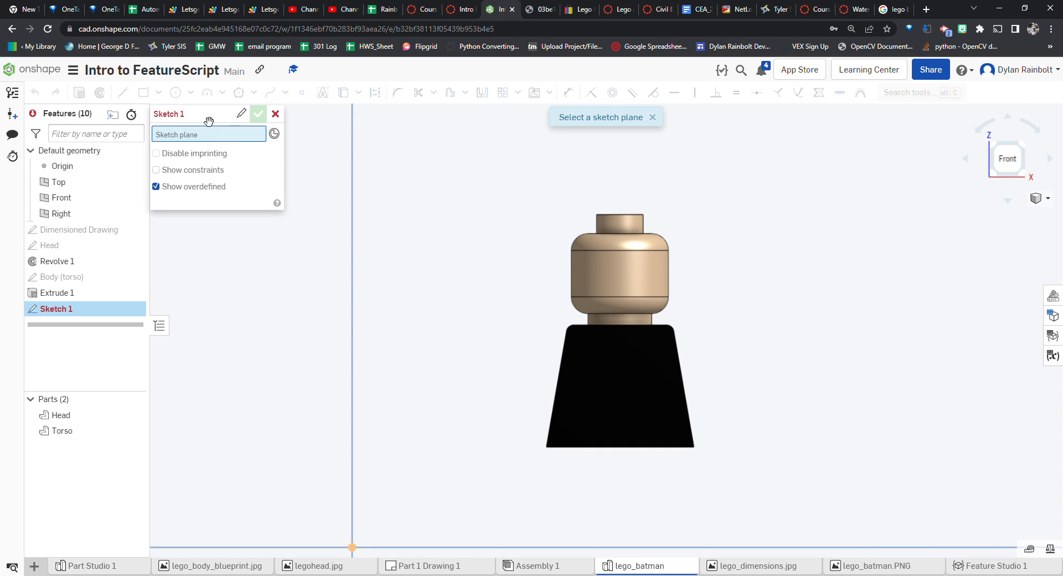
click(241, 114)
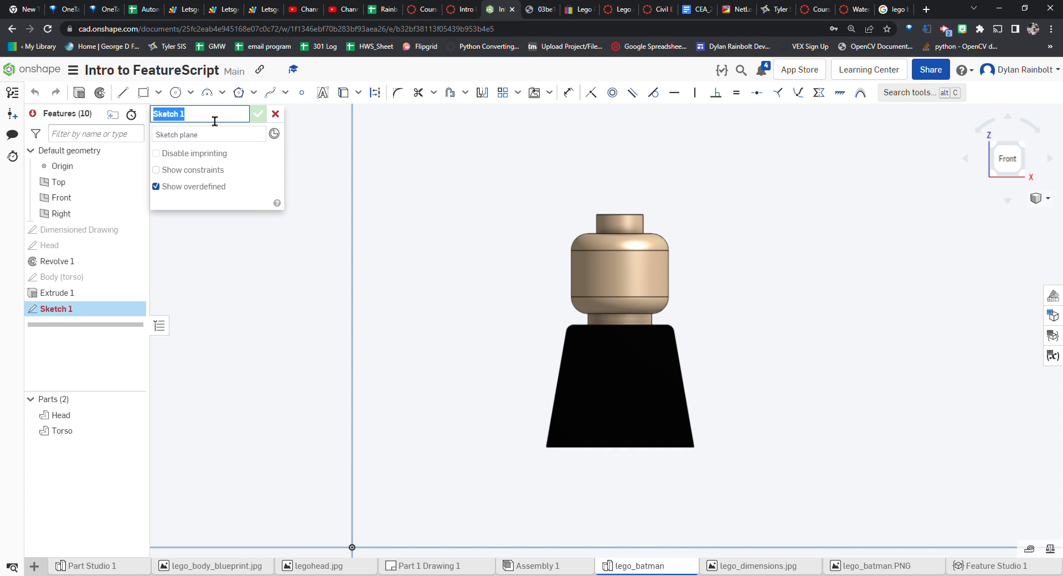
text(Batman Picture)
key(Return)
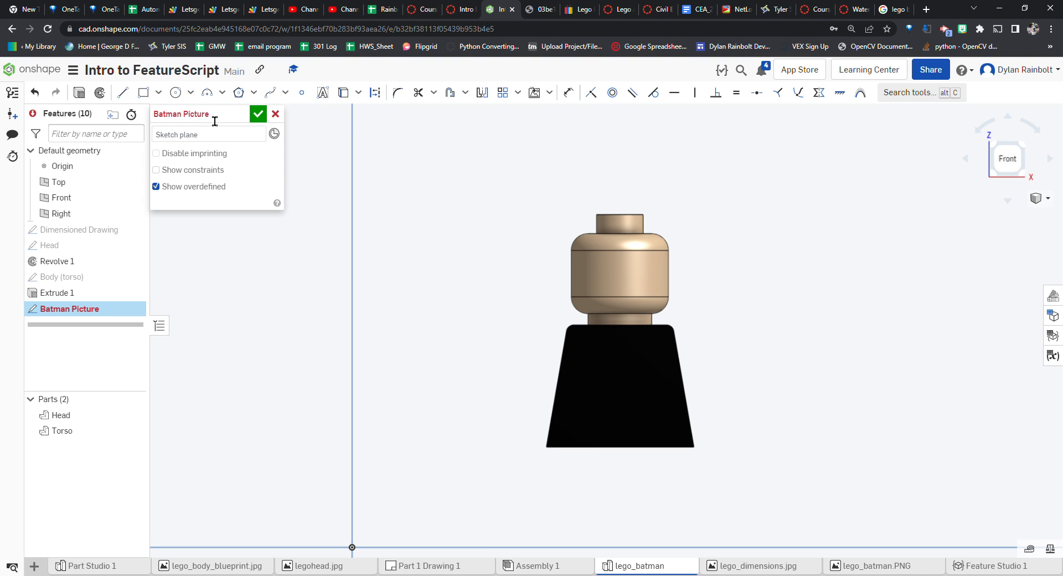
click(221, 142)
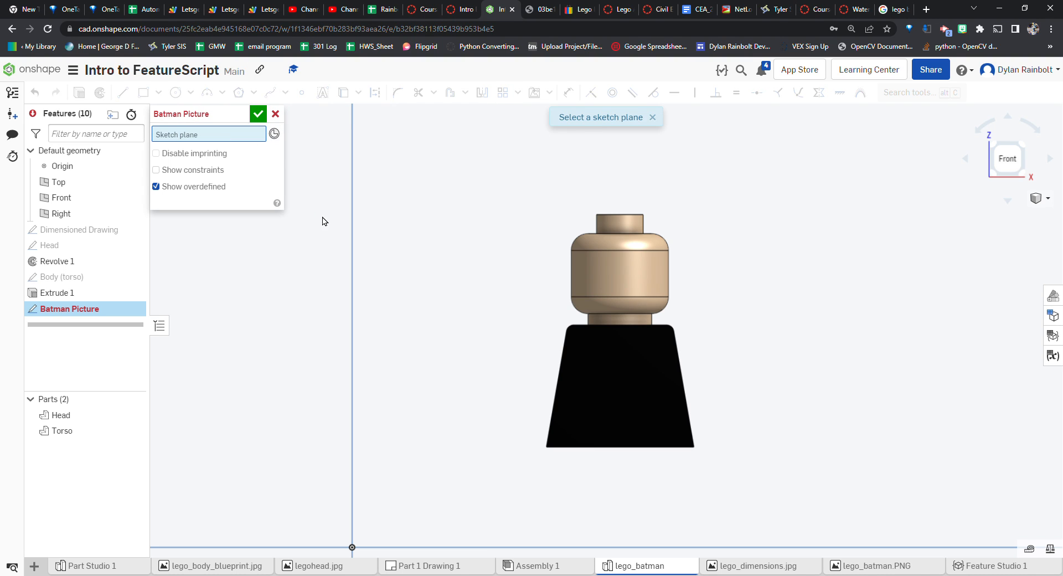
click(322, 220)
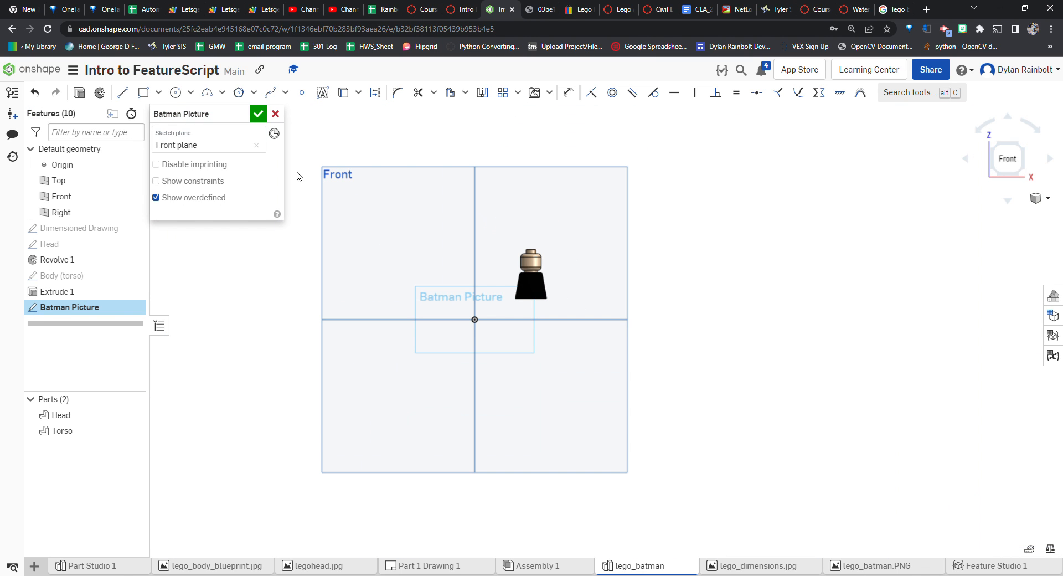
Import the Lego Batman picture into the sketch, size its rectangle over the reference model, and finish the sketch
click(534, 92)
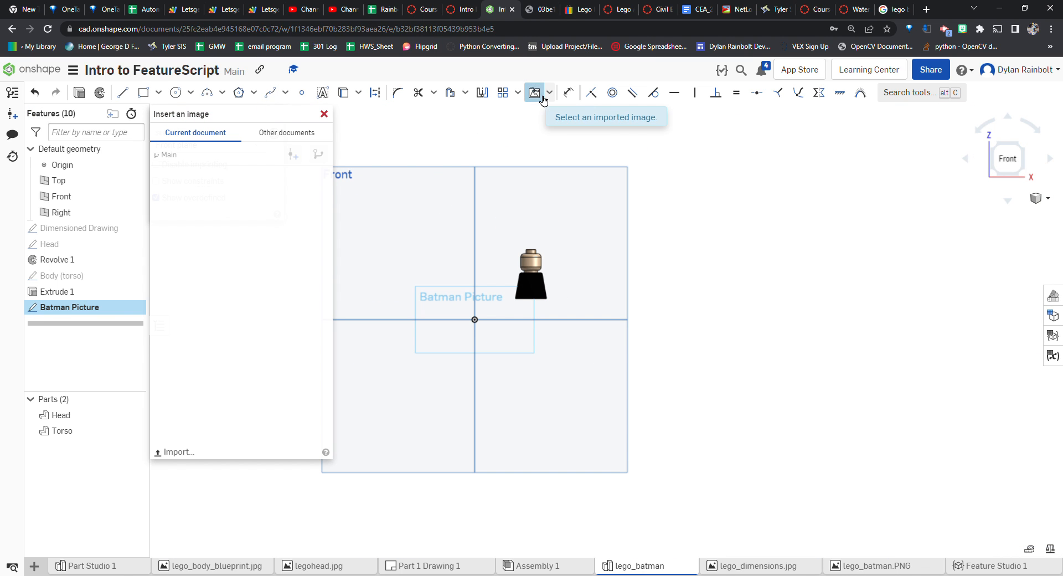
click(244, 206)
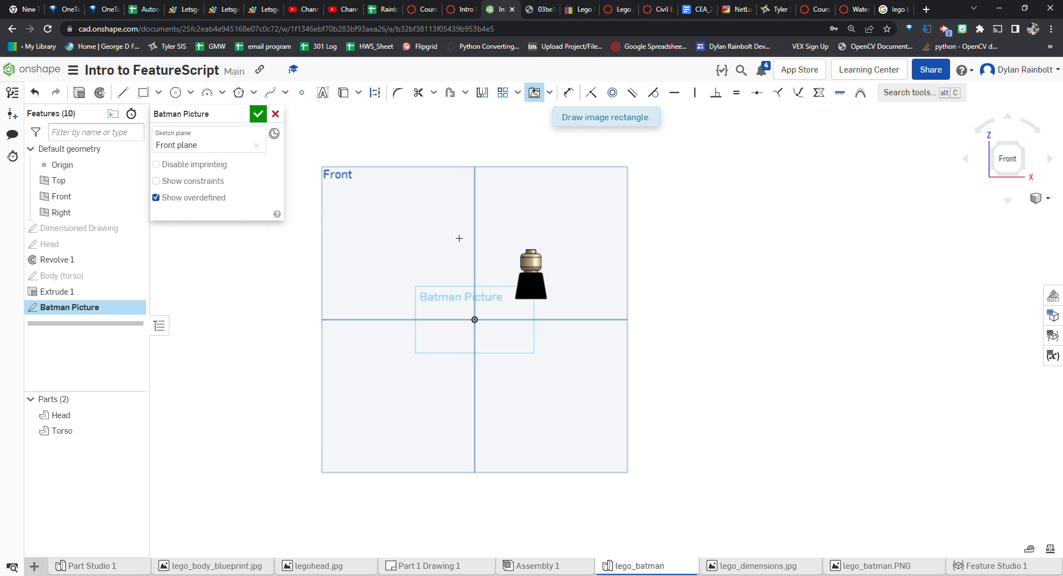
scroll(542, 268, up, 5)
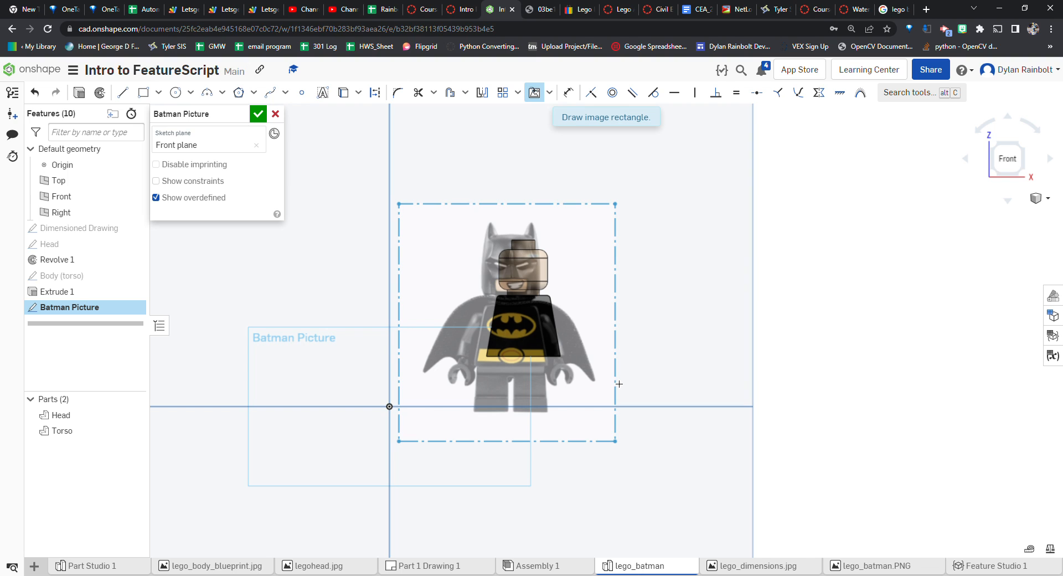
click(618, 383)
drag(618, 206, 629, 198)
scroll(567, 344, up, 5)
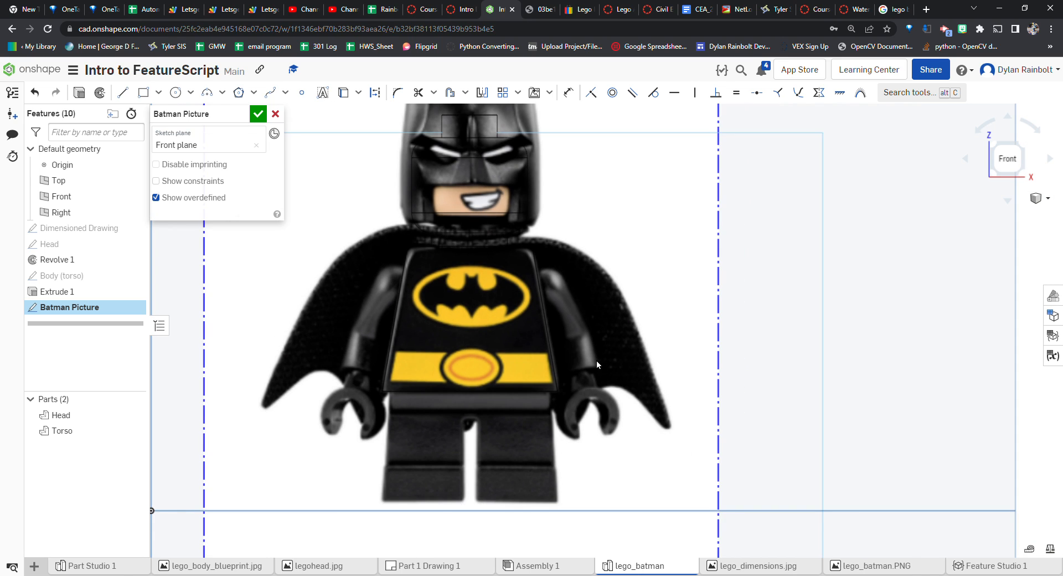
scroll(609, 368, down, 4)
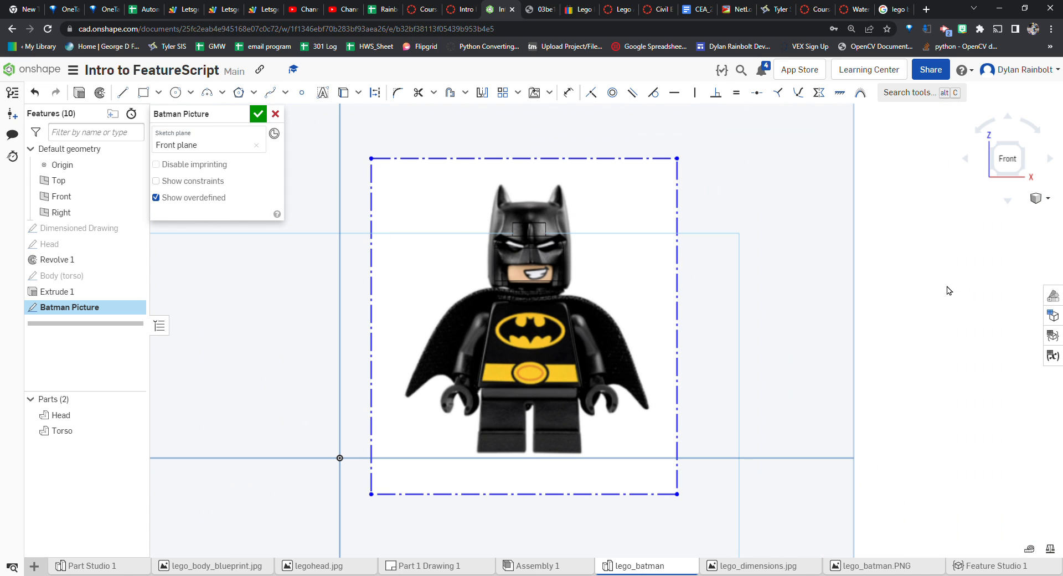
click(1051, 314)
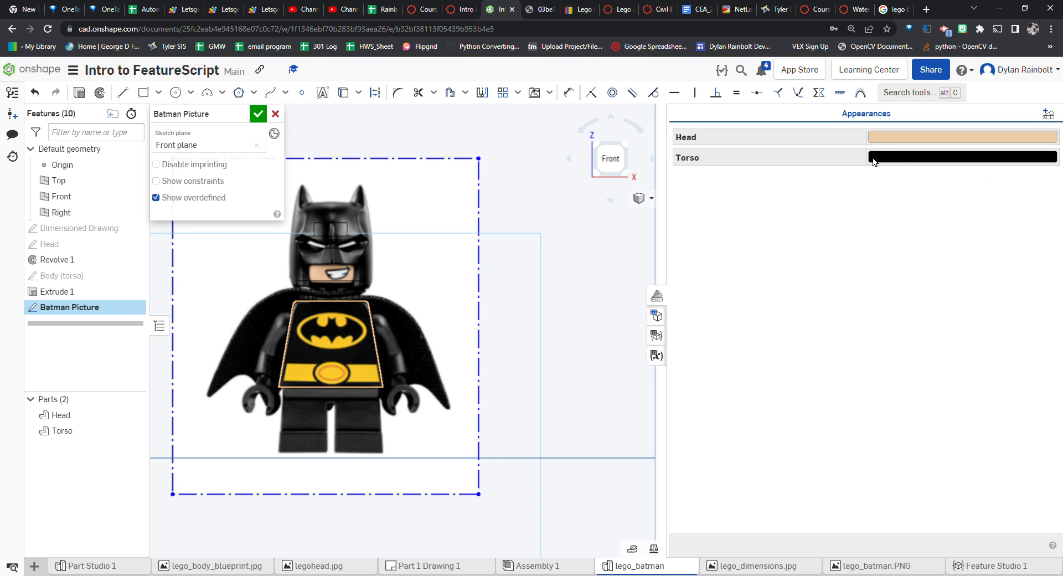
click(258, 114)
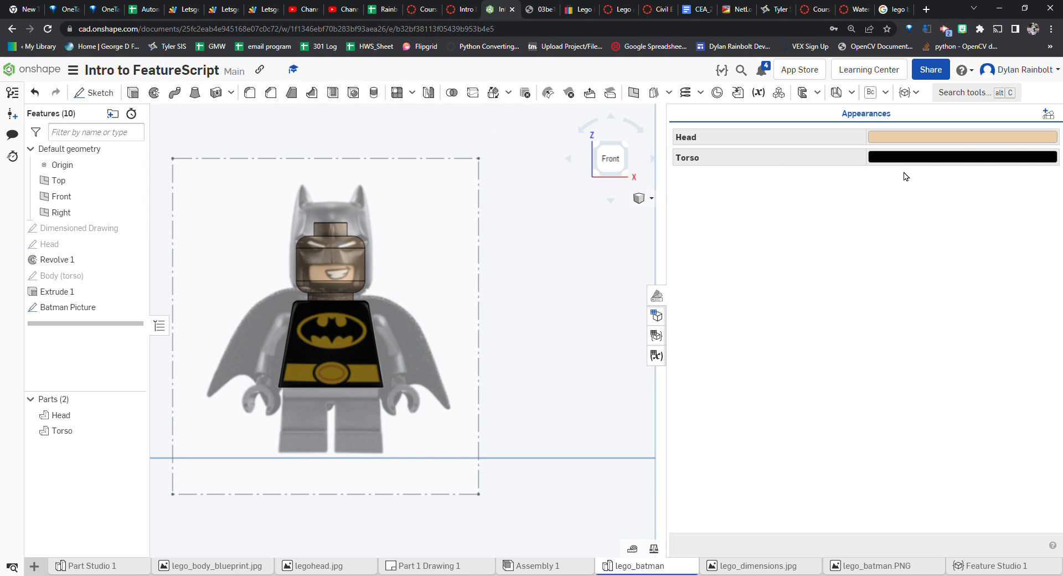
Change the Torso part's appearance color to light gray (EAEAEA)
click(916, 158)
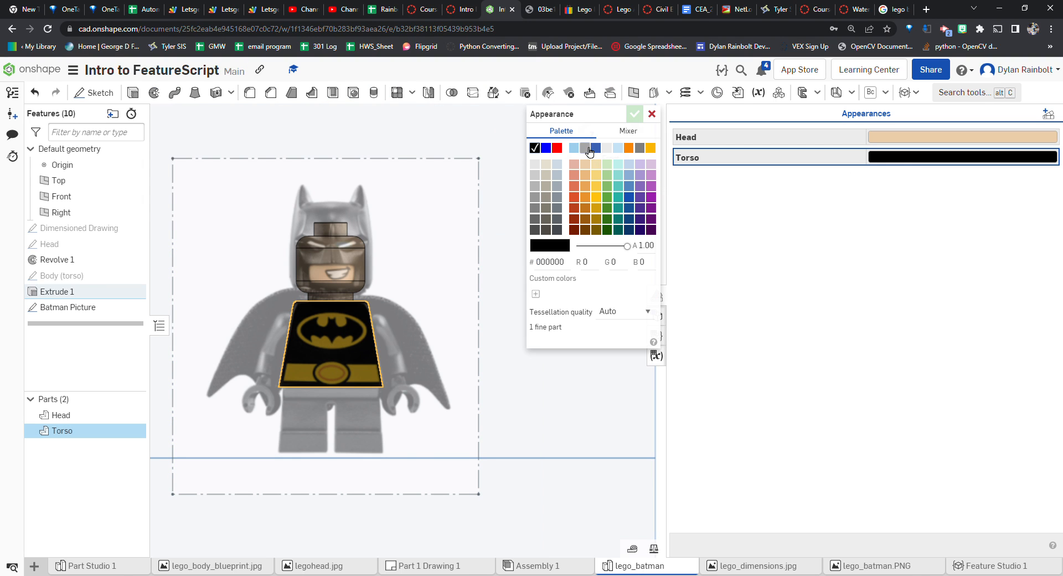
click(584, 148)
click(634, 113)
mouse_move(573, 307)
right_down()
mouse_move(551, 317)
mouse_move(576, 310)
right_up()
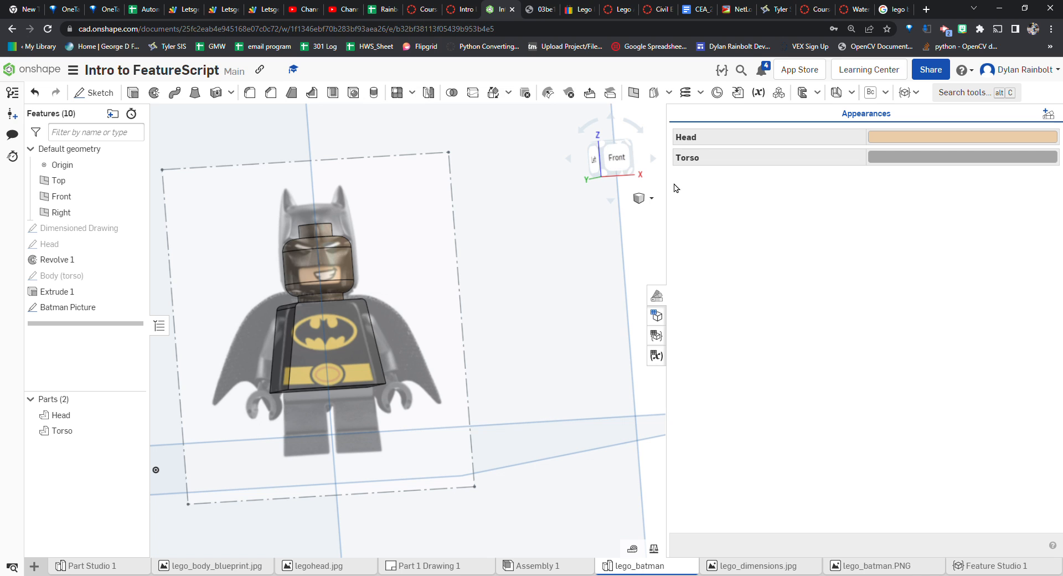
click(616, 158)
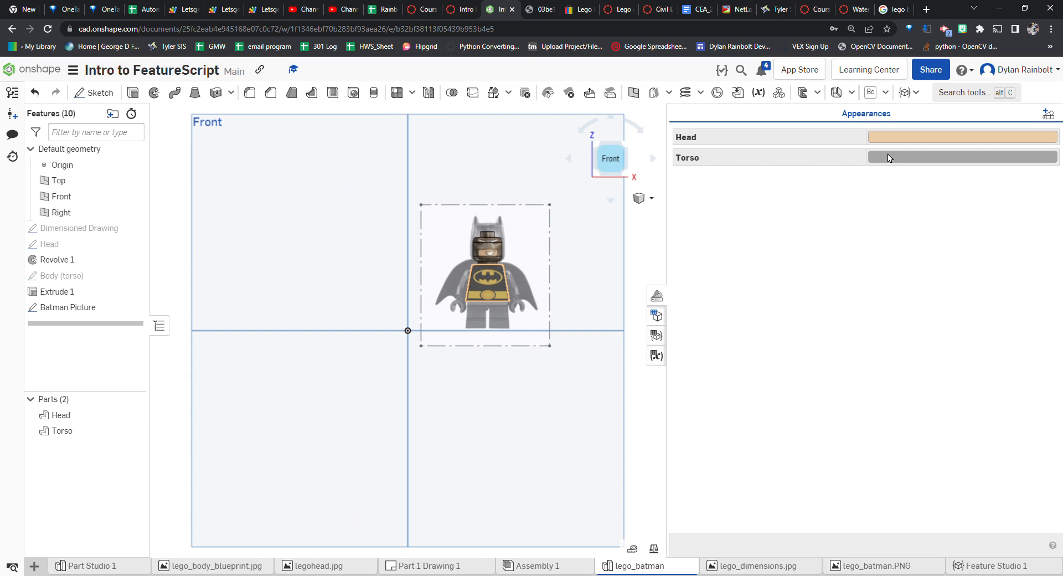
click(790, 163)
click(618, 147)
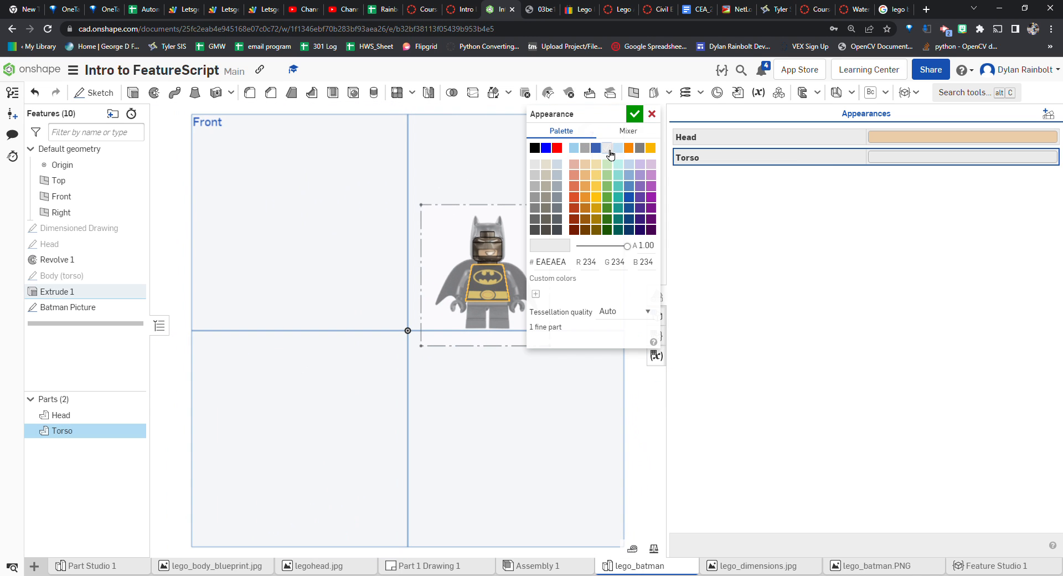
click(635, 113)
Zoom in to examine the torso's Batman logo and belt against the picture
scroll(519, 299, up, 5)
scroll(441, 276, up, 5)
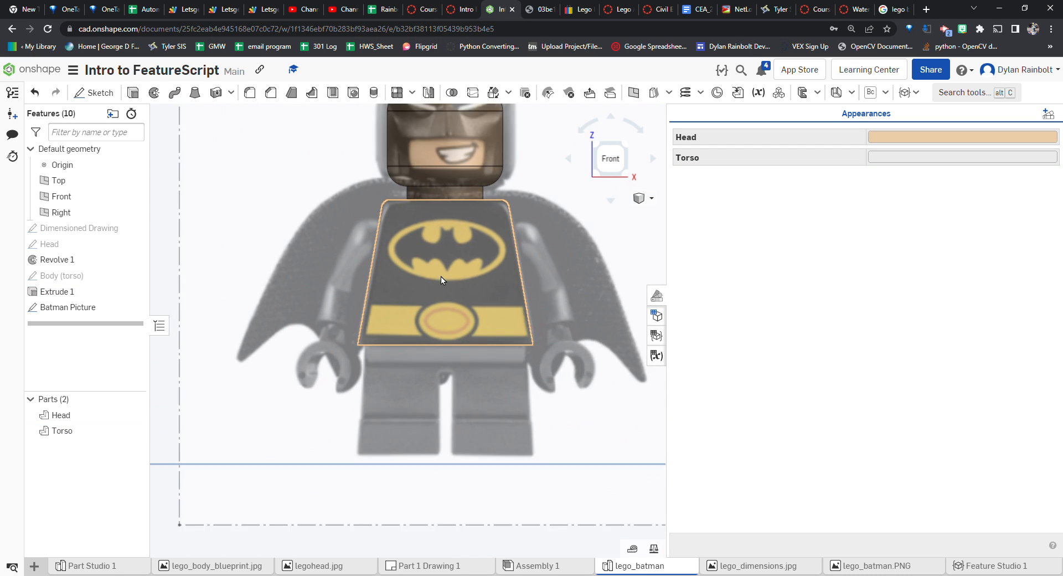
scroll(508, 353, up, 3)
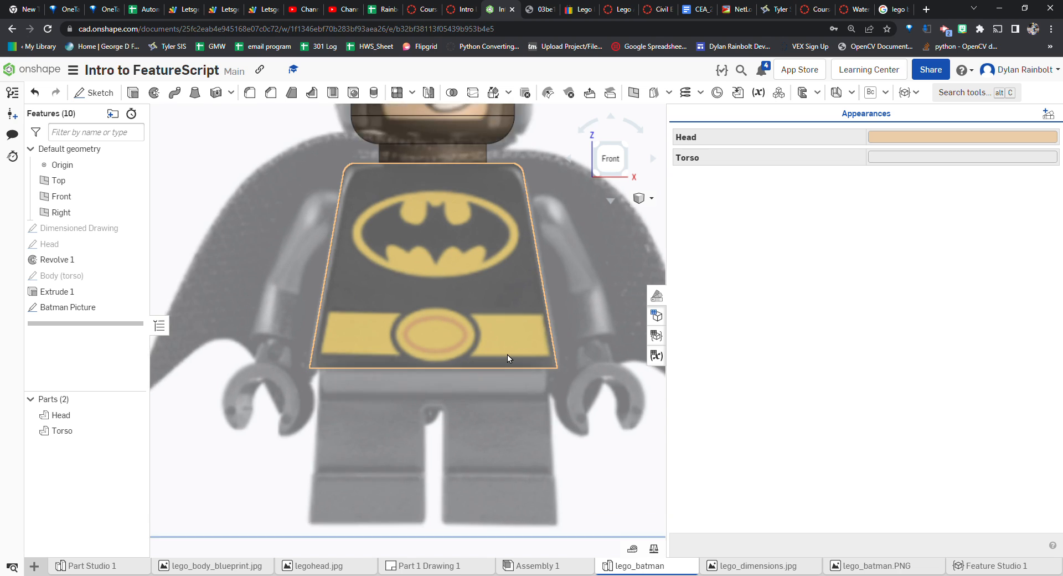
scroll(507, 274, down, 10)
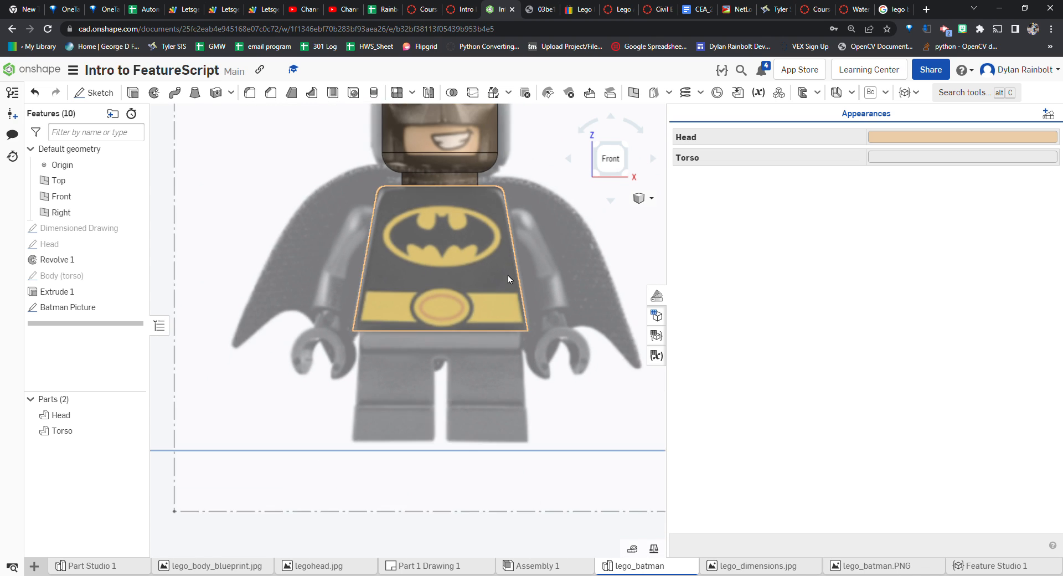
scroll(480, 276, down, 2)
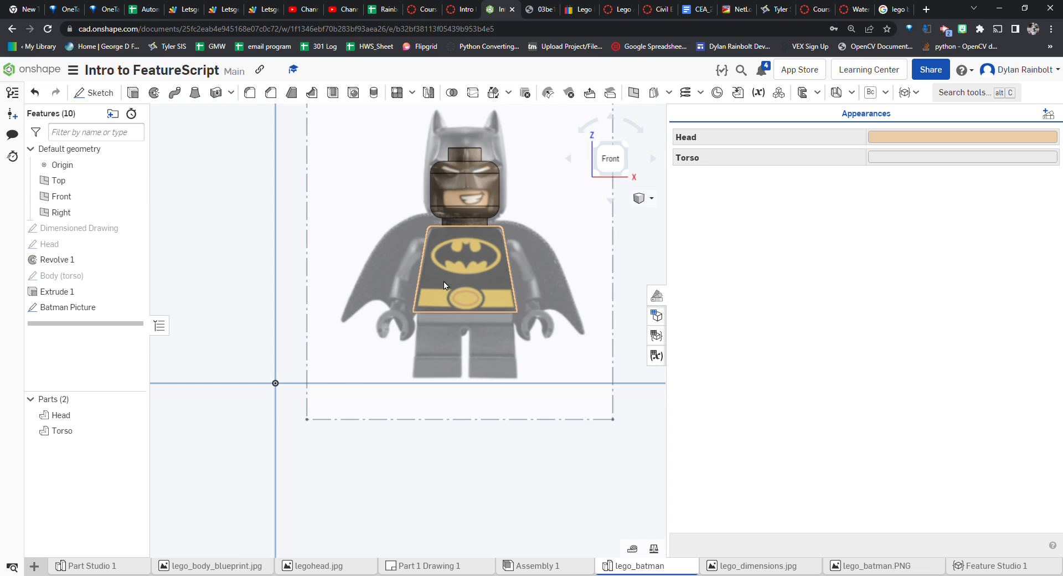
mouse_move(413, 274)
right_down()
mouse_move(427, 277)
mouse_move(407, 278)
right_up()
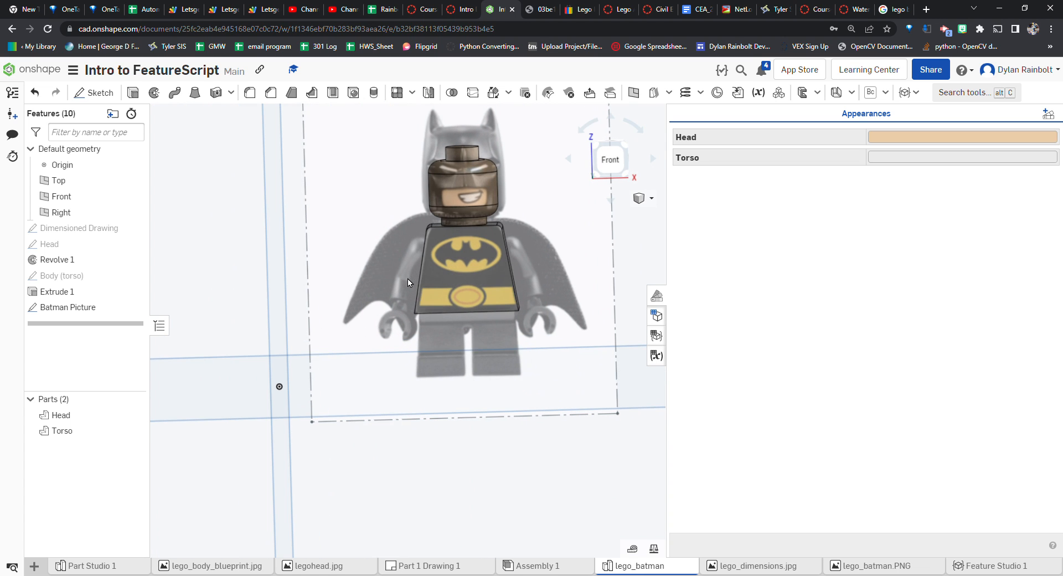
click(626, 153)
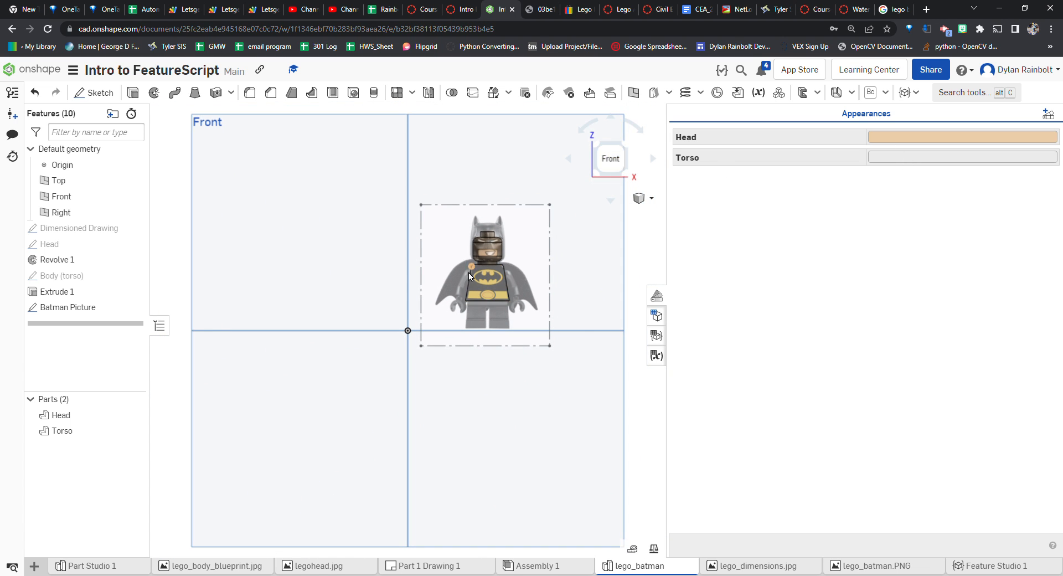
scroll(487, 277, up, 10)
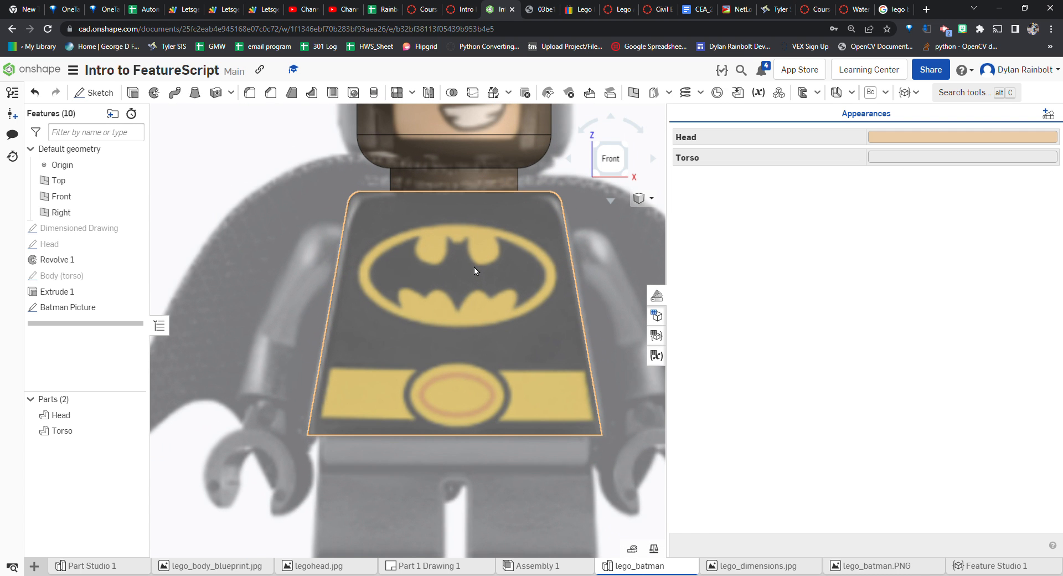
scroll(473, 271, up, 3)
scroll(378, 303, down, 1)
scroll(377, 304, down, 5)
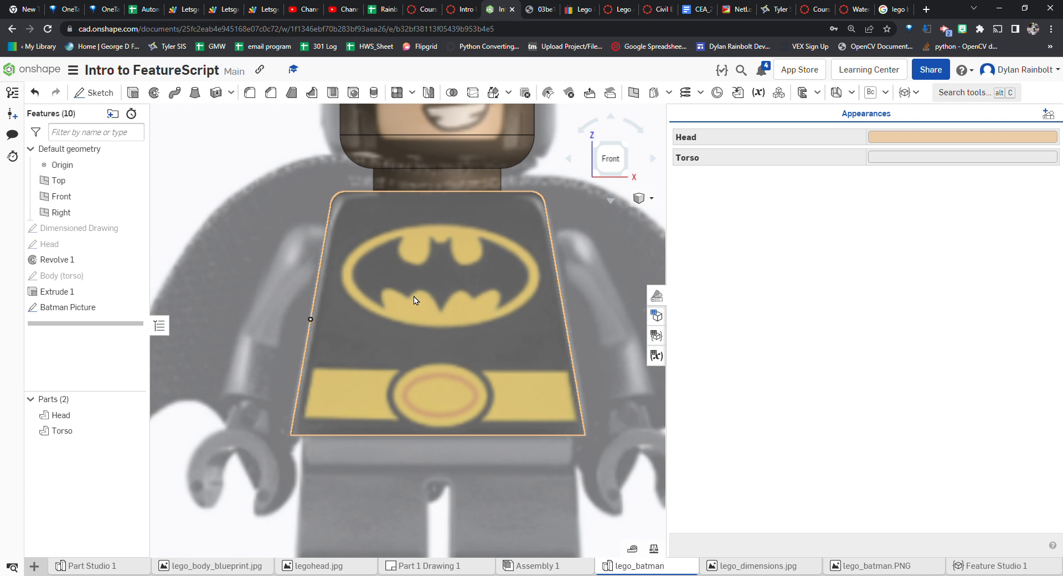
scroll(512, 323, up, 5)
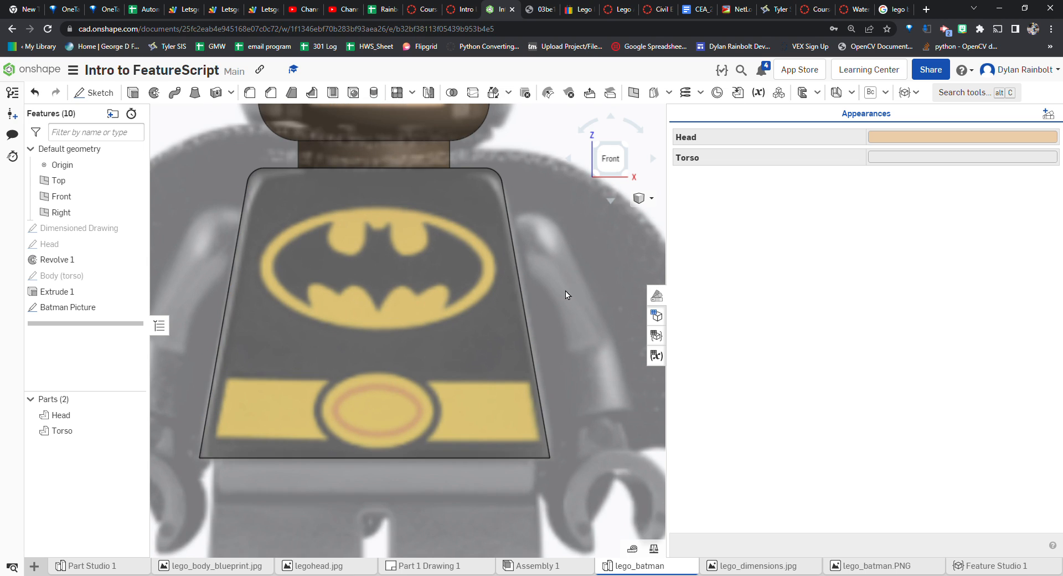
scroll(559, 290, down, 1)
scroll(332, 287, up, 1)
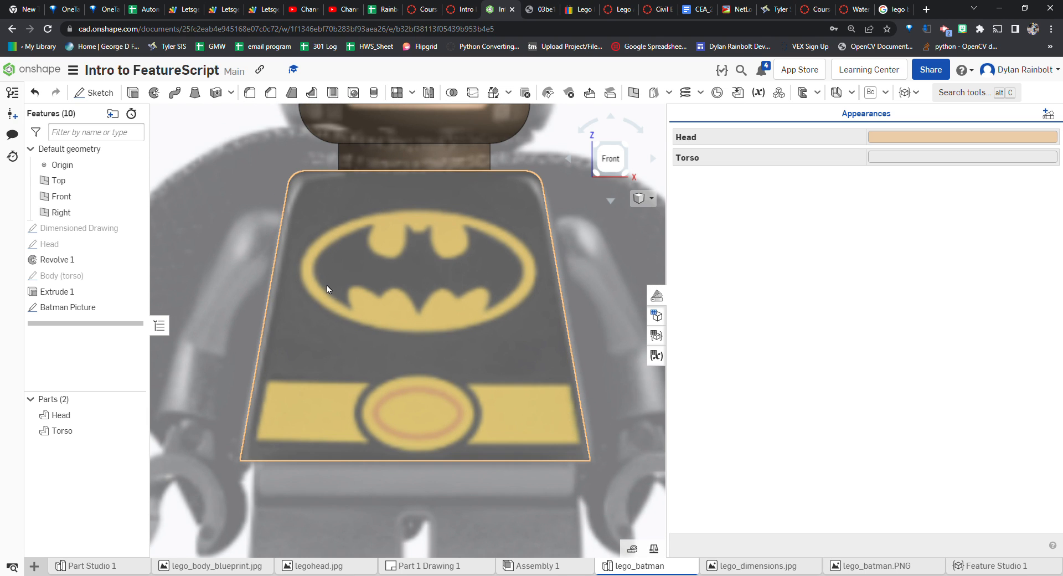
scroll(327, 284, up, 1)
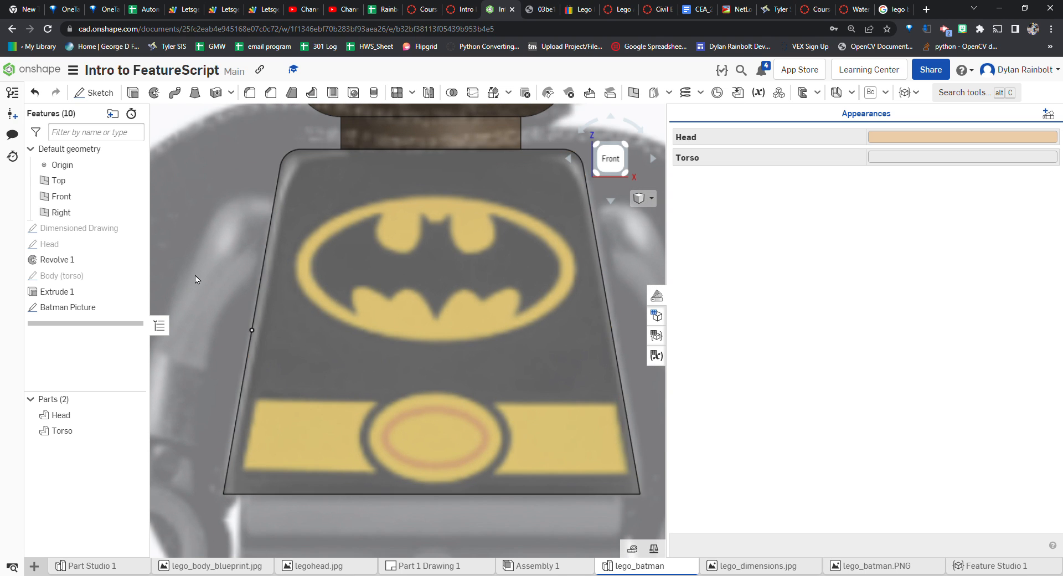
Start a new sketch on the torso's front face, viewed from the front
click(109, 95)
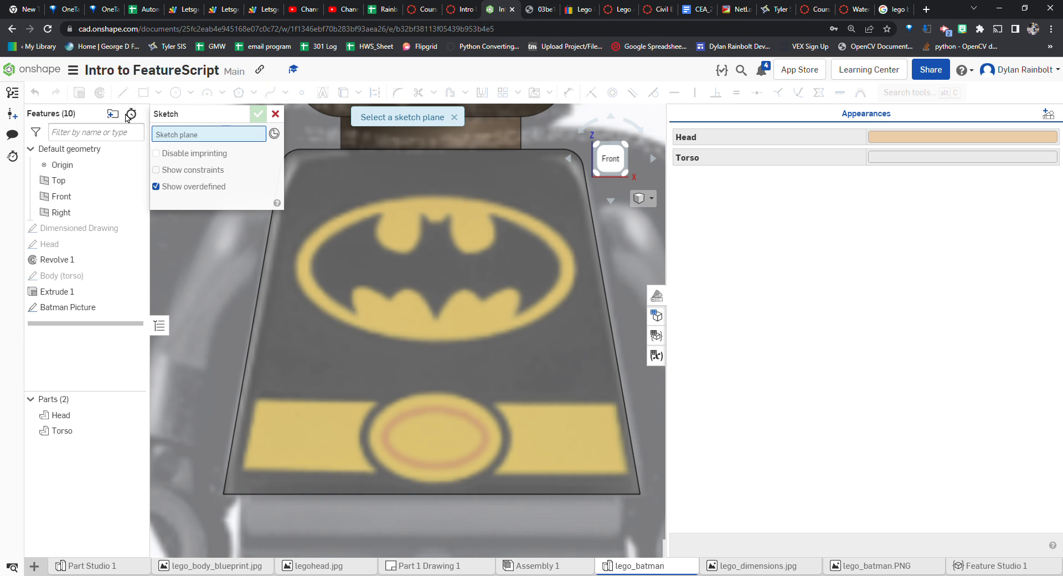
click(339, 307)
right_drag(339, 308, 376, 221)
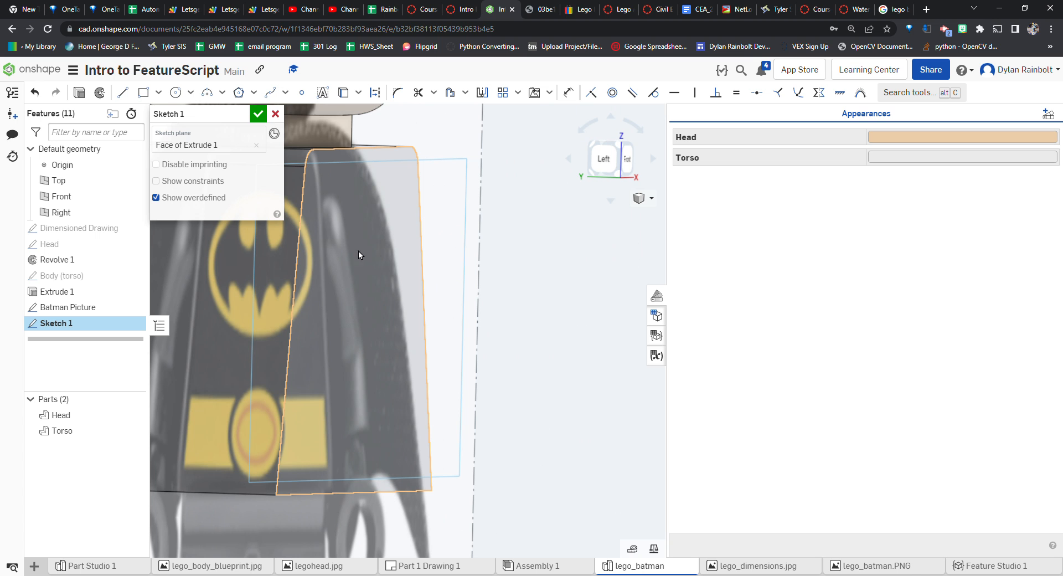
right_drag(385, 252, 358, 250)
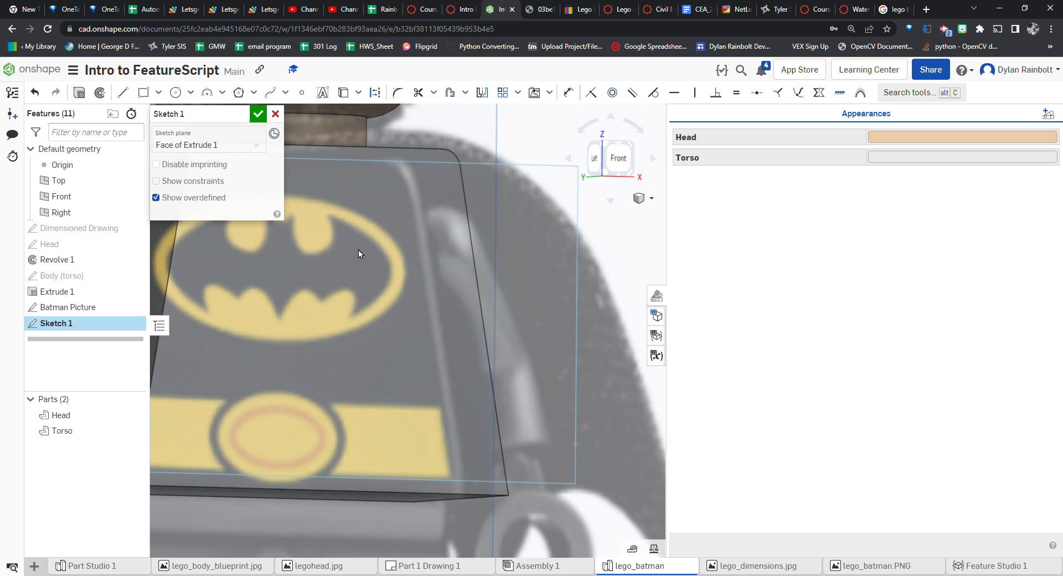
click(615, 159)
scroll(501, 261, up, 10)
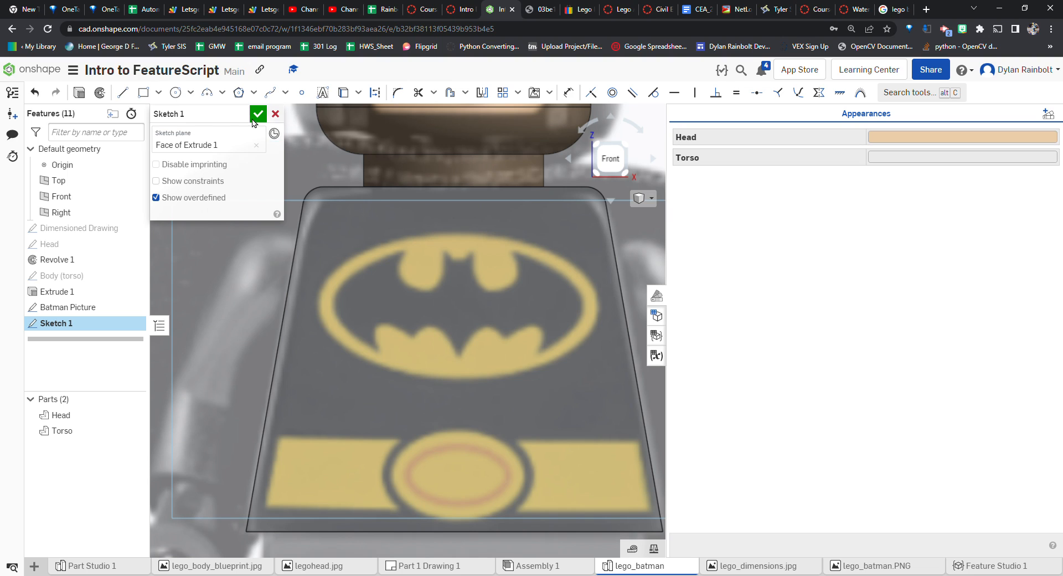
Draw two lines about 0.175 long along the belt's top edge on either side of the buckle
click(123, 93)
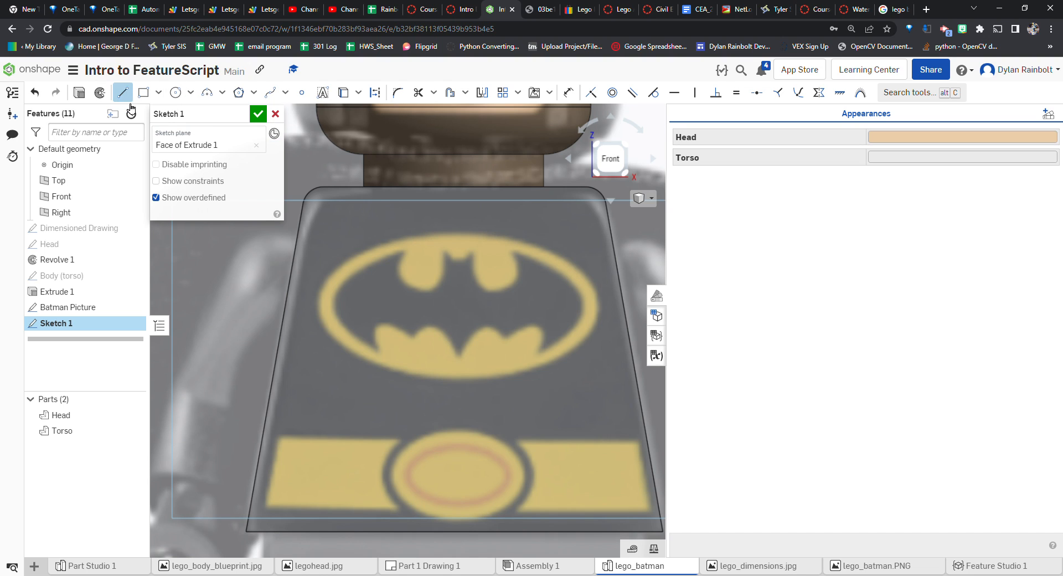
click(279, 437)
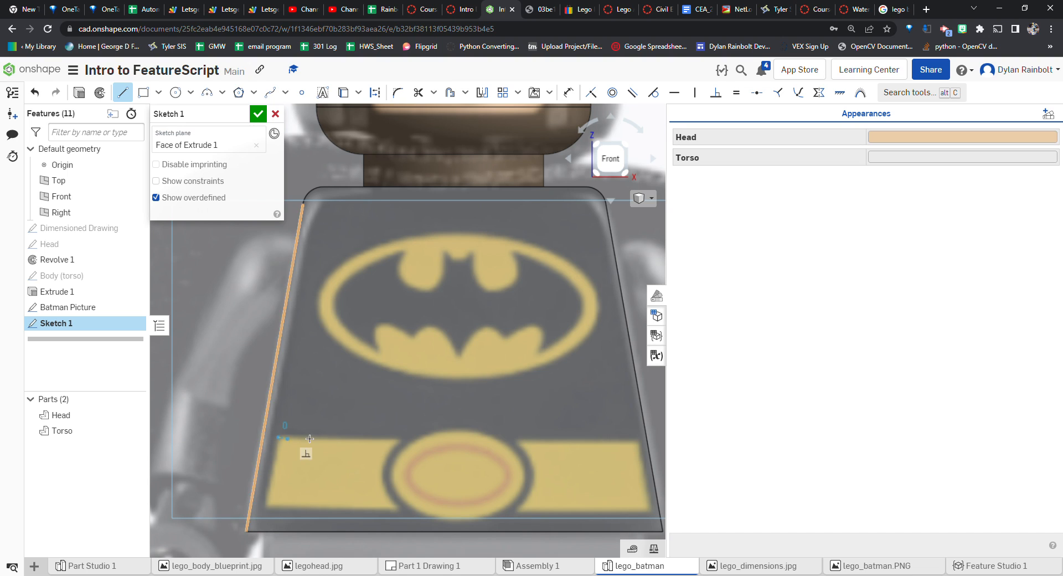
click(398, 437)
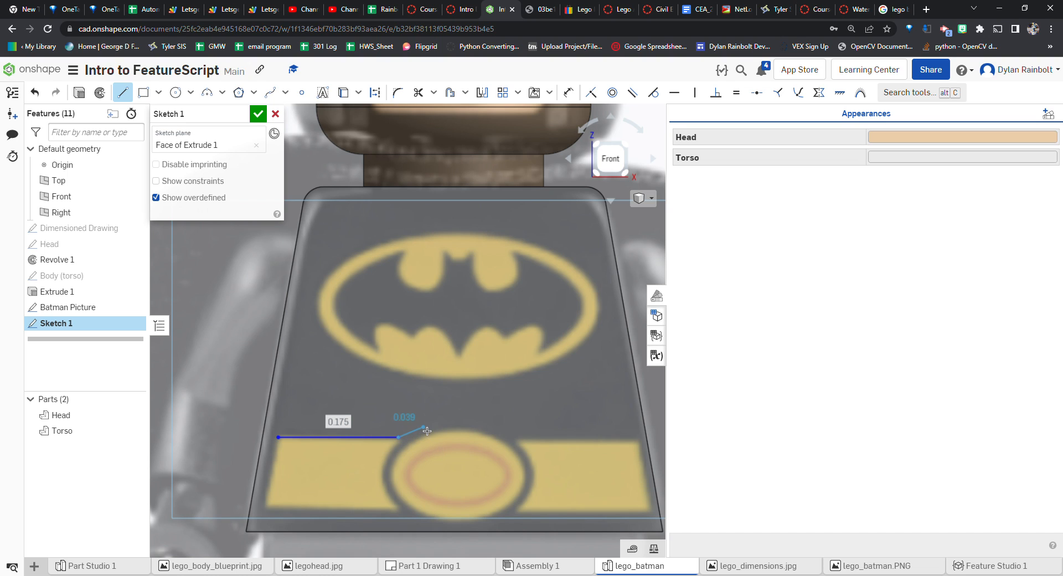
key(Escape)
key(l)
click(519, 440)
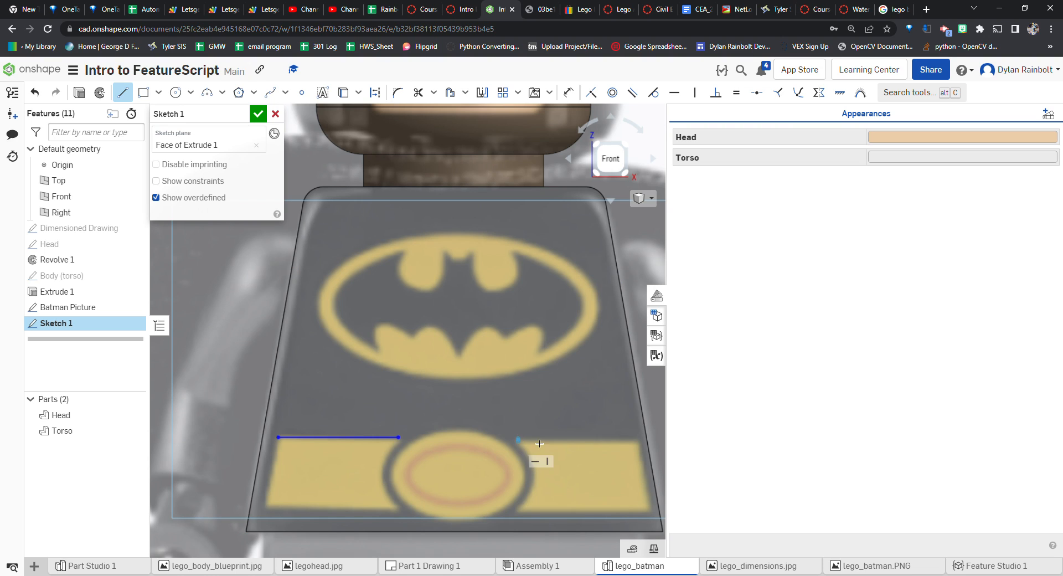
click(640, 440)
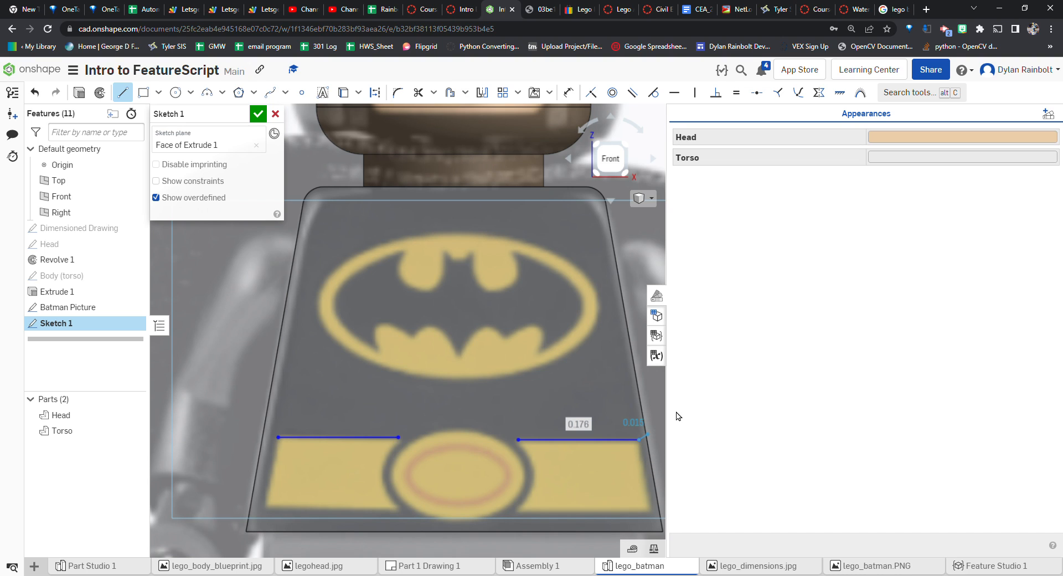
key(Escape)
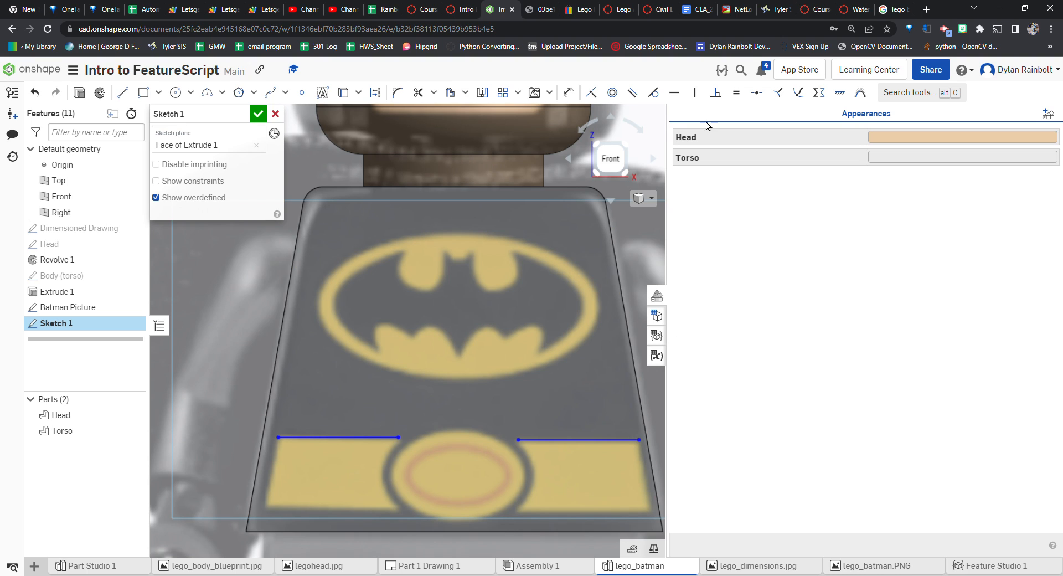
Constrain the two belt top lines to be horizontal
click(681, 95)
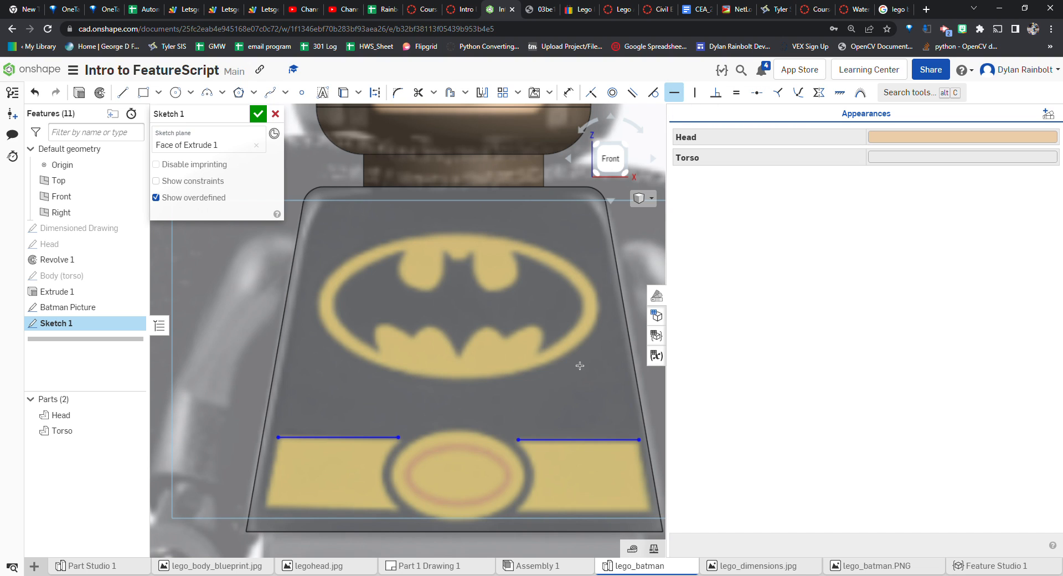
click(518, 439)
click(398, 437)
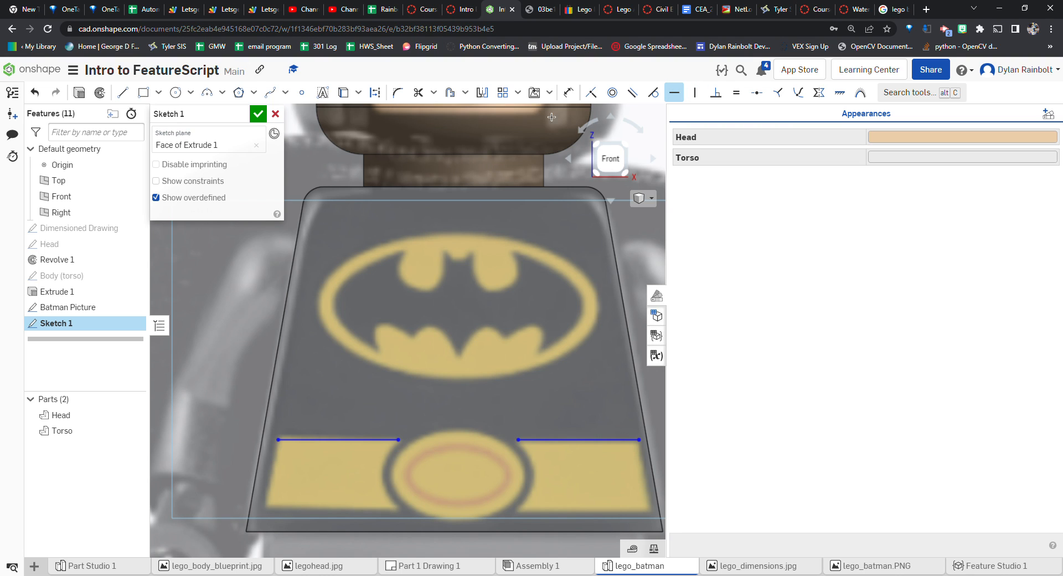
Draw two lines about 0.19 long along the belt's bottom edge on either side of the buckle
click(131, 95)
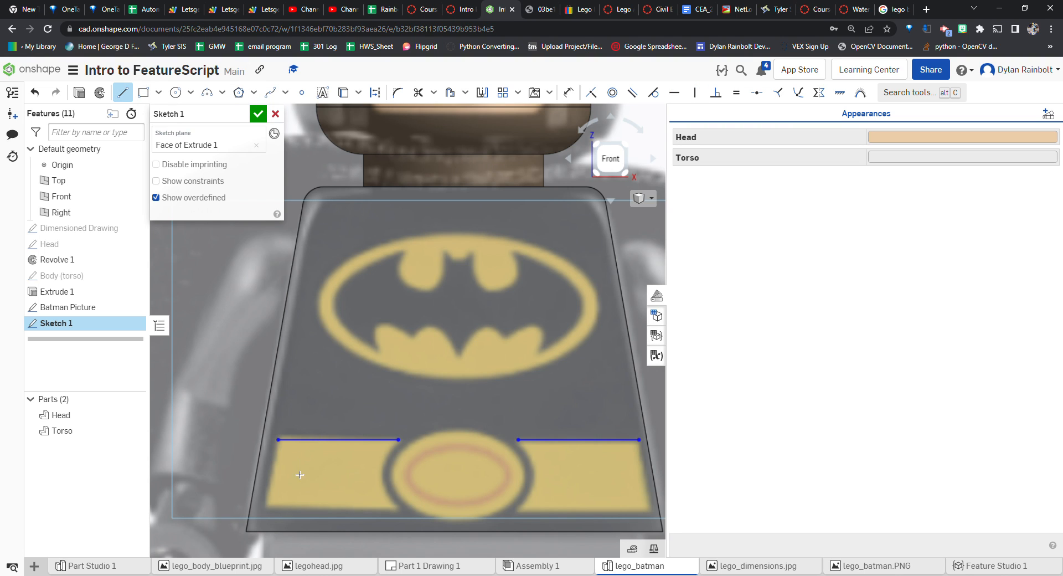
click(267, 506)
click(397, 506)
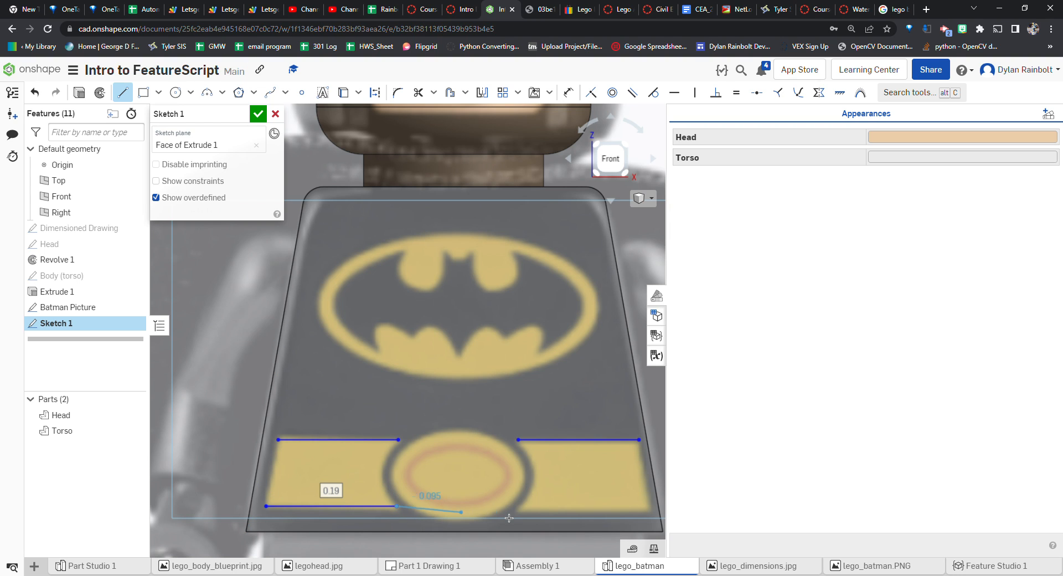
key(Escape)
key(l)
click(519, 508)
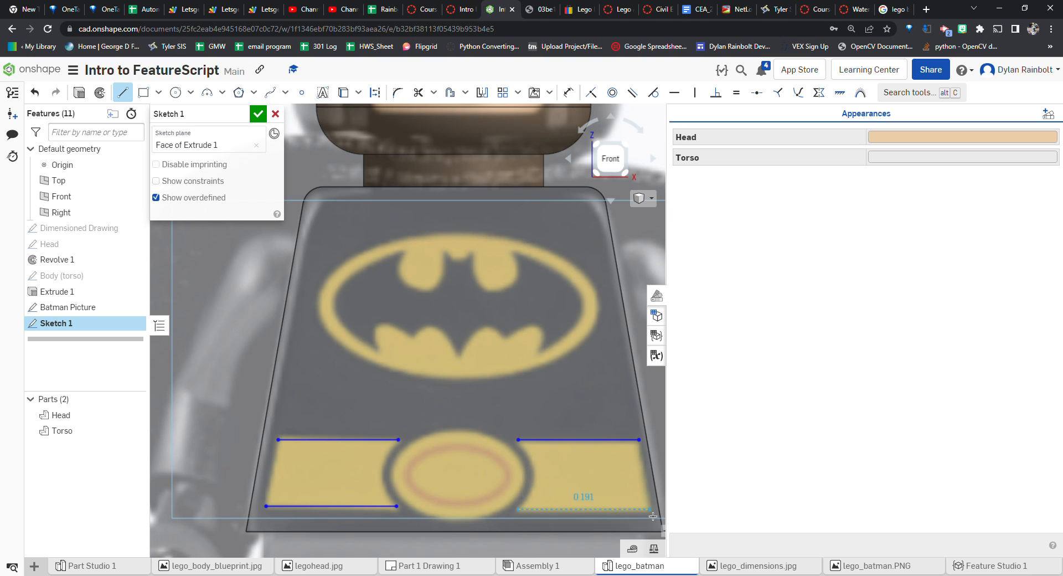
click(652, 512)
key(Escape)
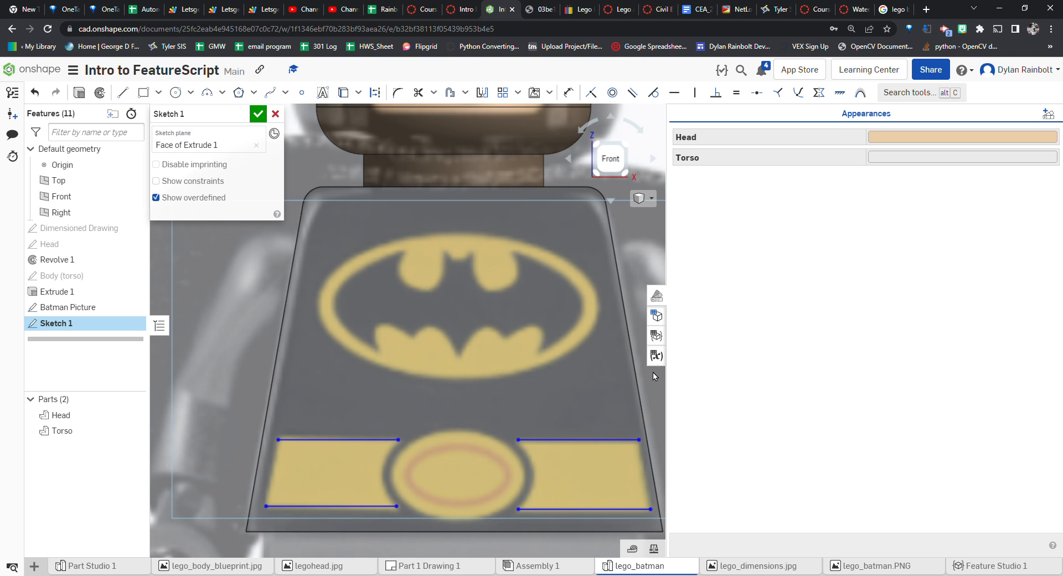
Constrain the two belt bottom lines to be horizontal
click(674, 92)
click(519, 509)
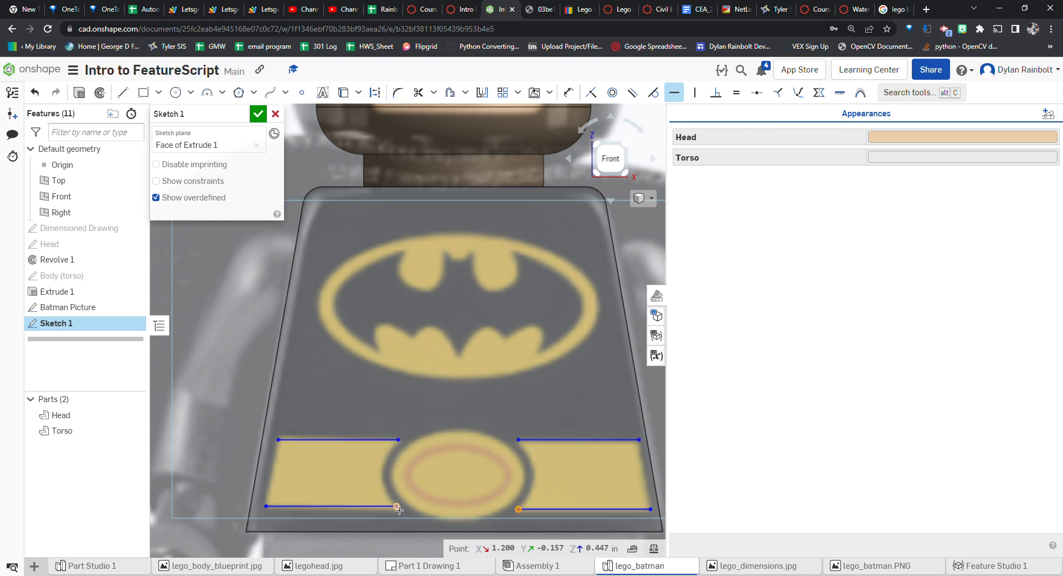
click(398, 507)
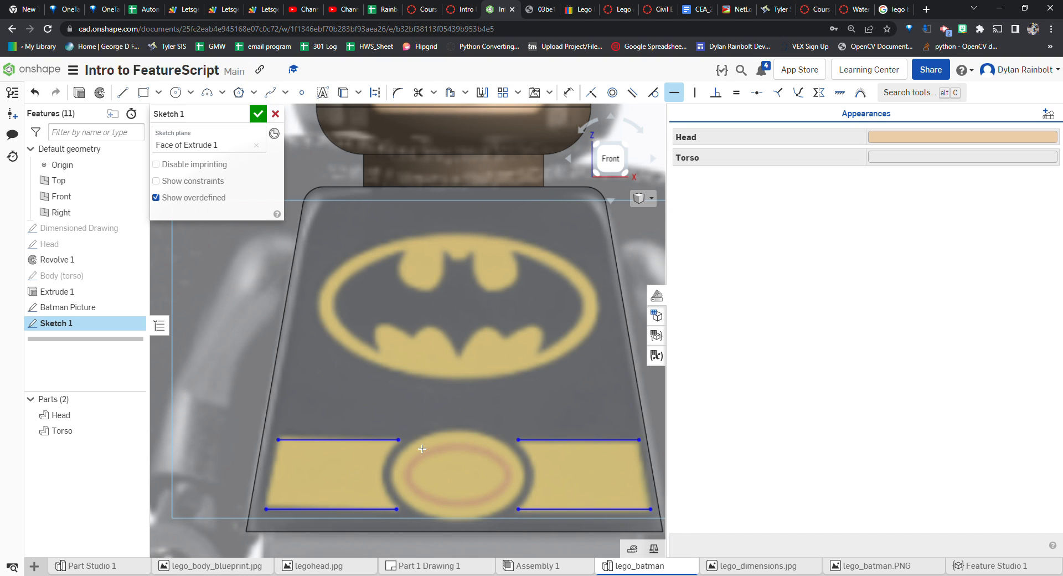
Draw lines joining the outer ends of the belt's top and bottom lines on both the left and right sides
key(l)
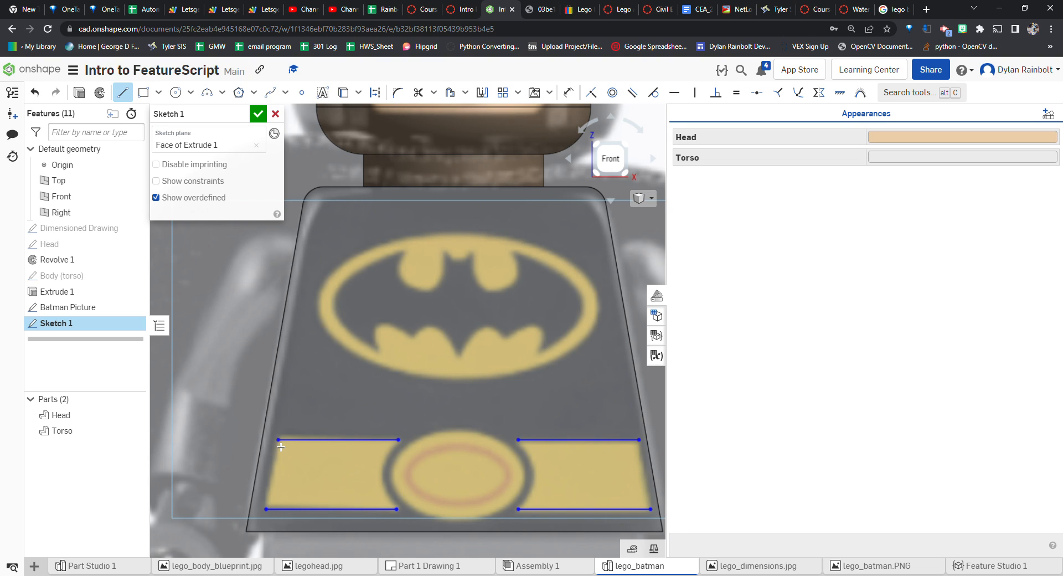
click(278, 439)
click(266, 508)
click(639, 439)
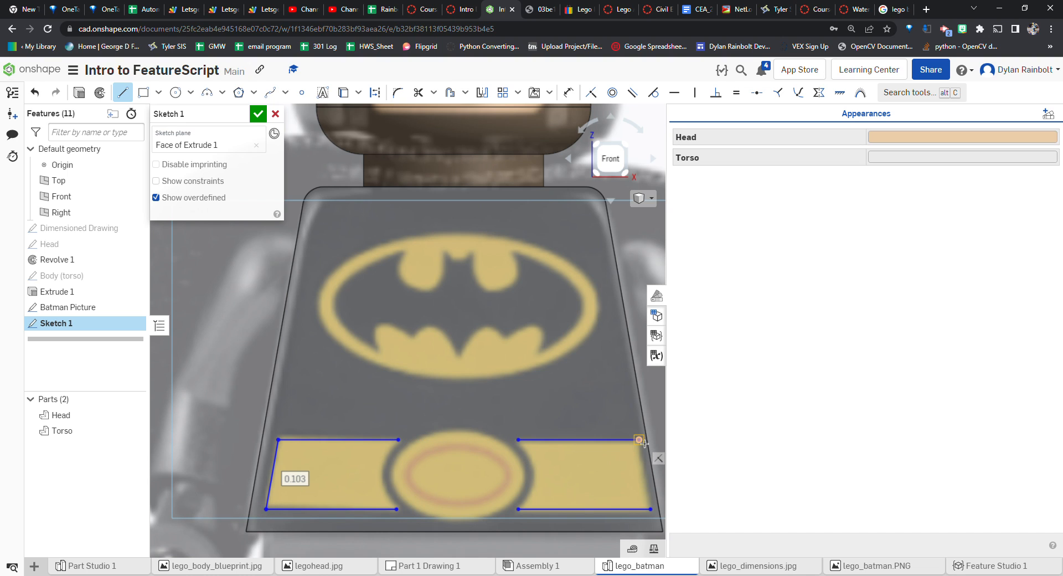
click(650, 509)
scroll(600, 362, down, 5)
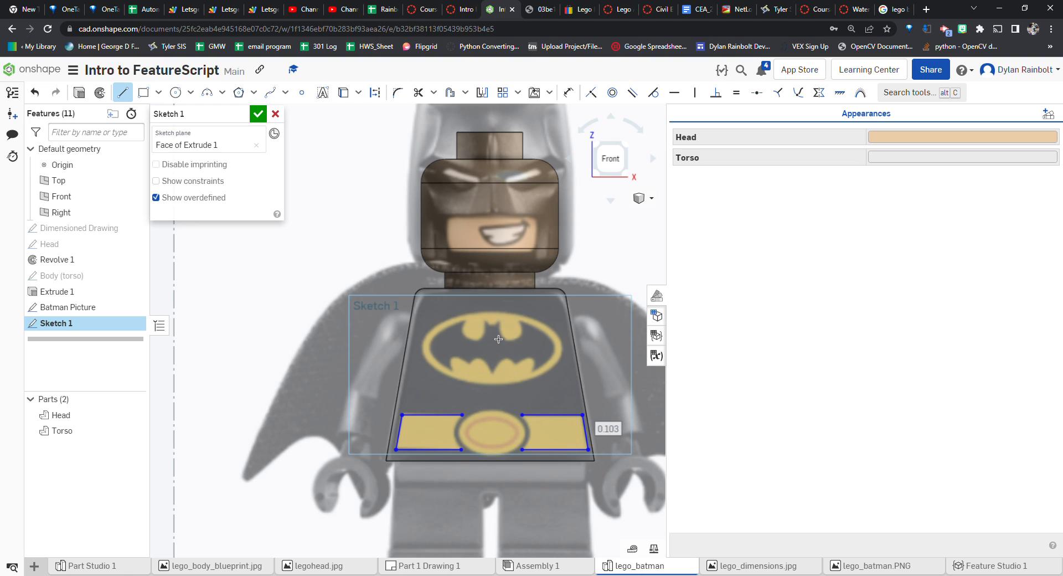
scroll(498, 339, up, 4)
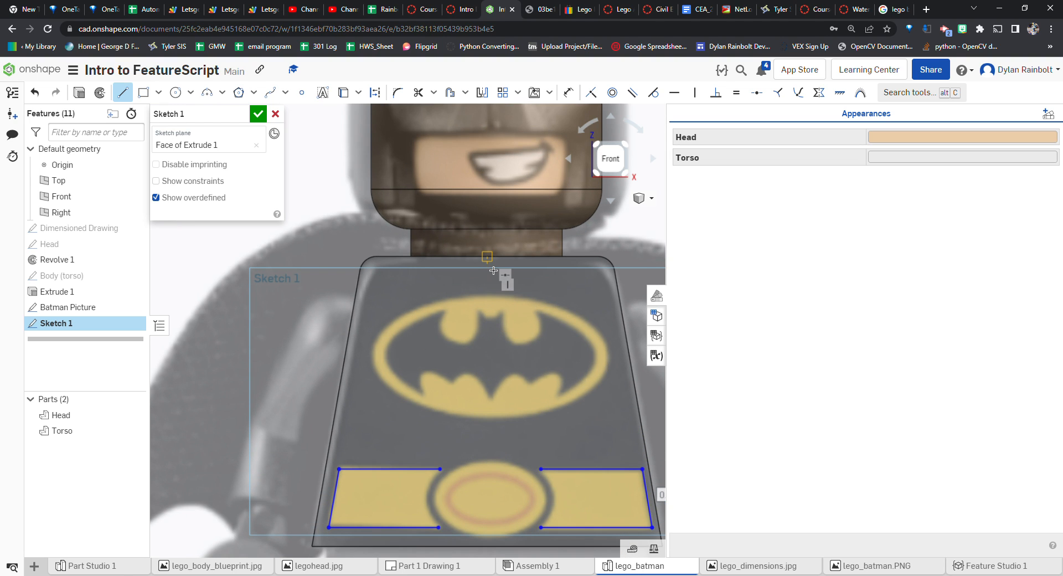
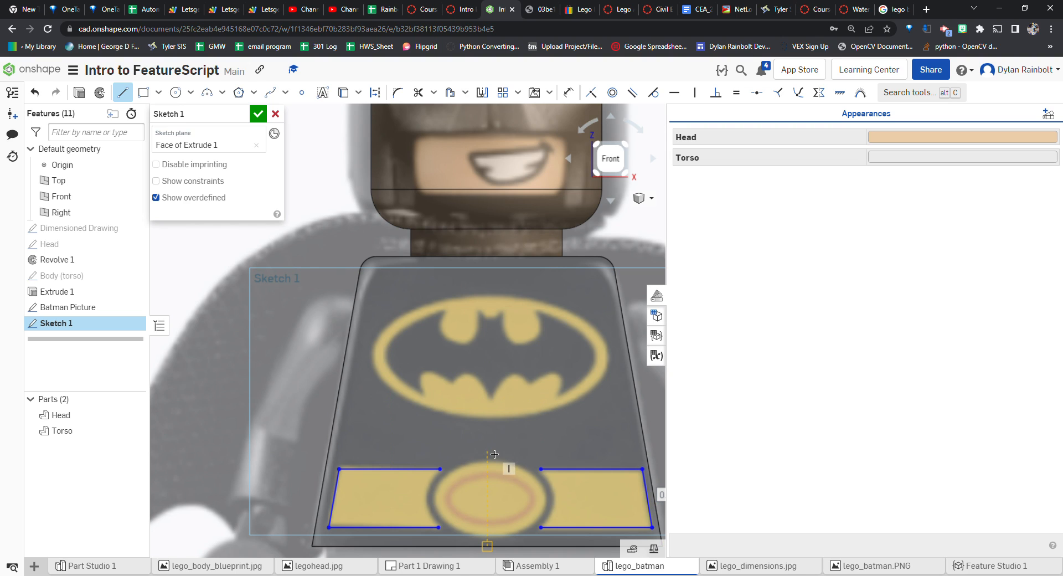
Draw a curved spline along the buckle's left edge joining the inner ends of the left belt section's top and bottom lines
click(270, 93)
scroll(464, 476, up, 5)
click(392, 447)
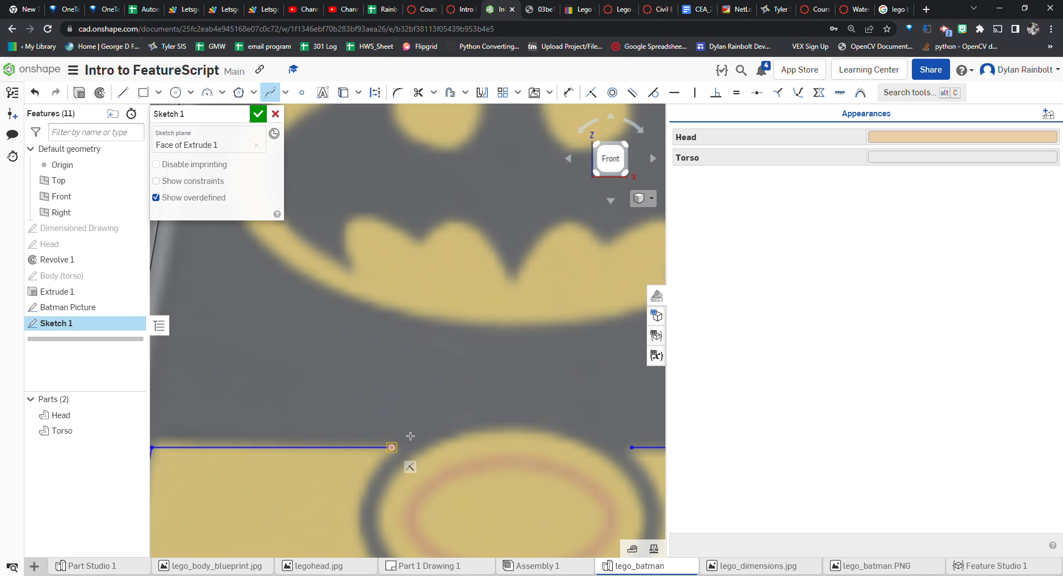
scroll(407, 448, down, 3)
scroll(409, 445, up, 5)
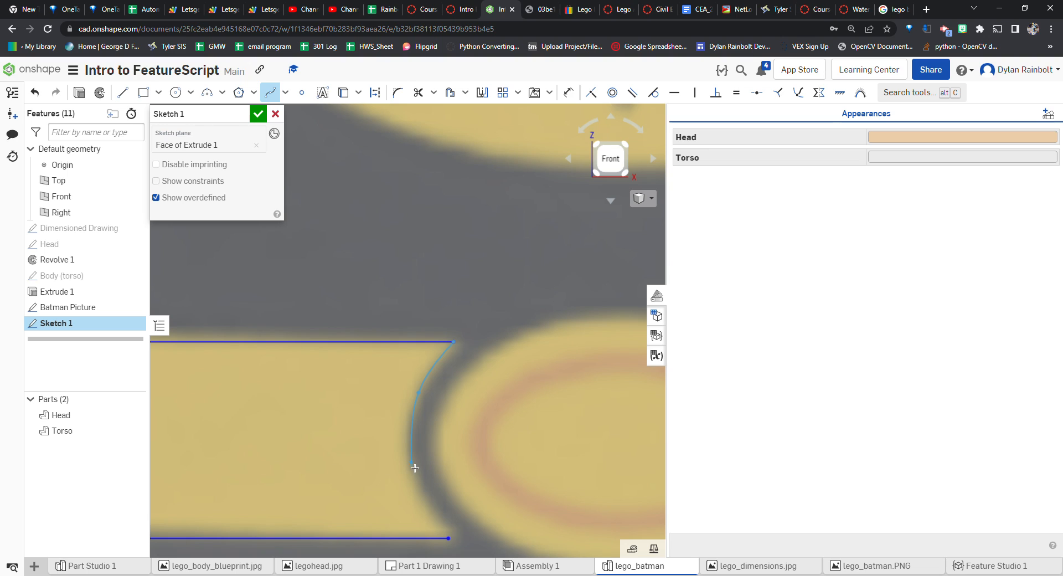
click(453, 538)
scroll(479, 508, down, 2)
key(Escape)
key(Escape)
drag(453, 533, 443, 518)
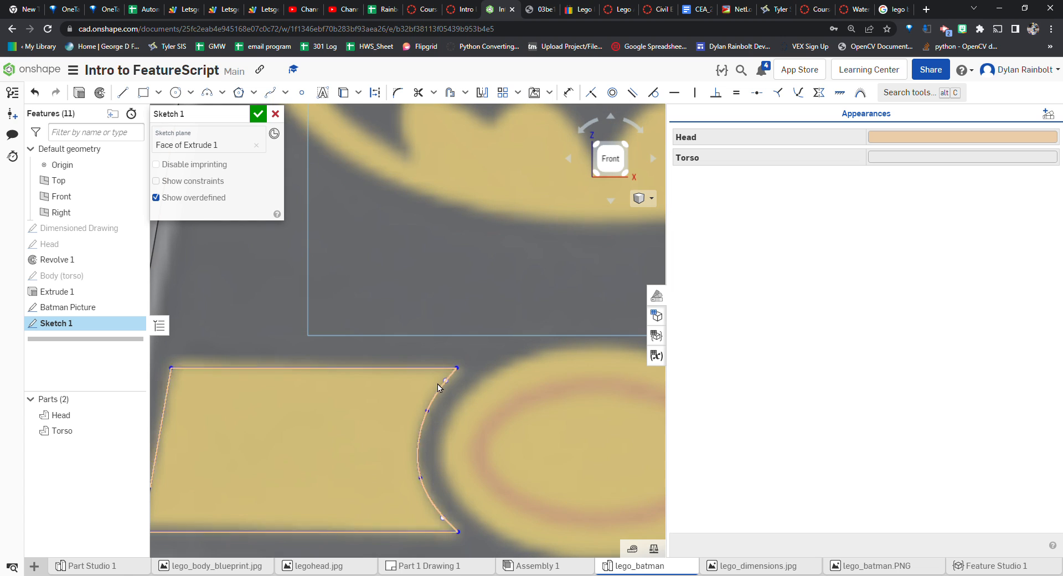
Review the belt outline and nudge the right belt section's inner top corner slightly
scroll(531, 340, down, 3)
scroll(310, 451, up, 5)
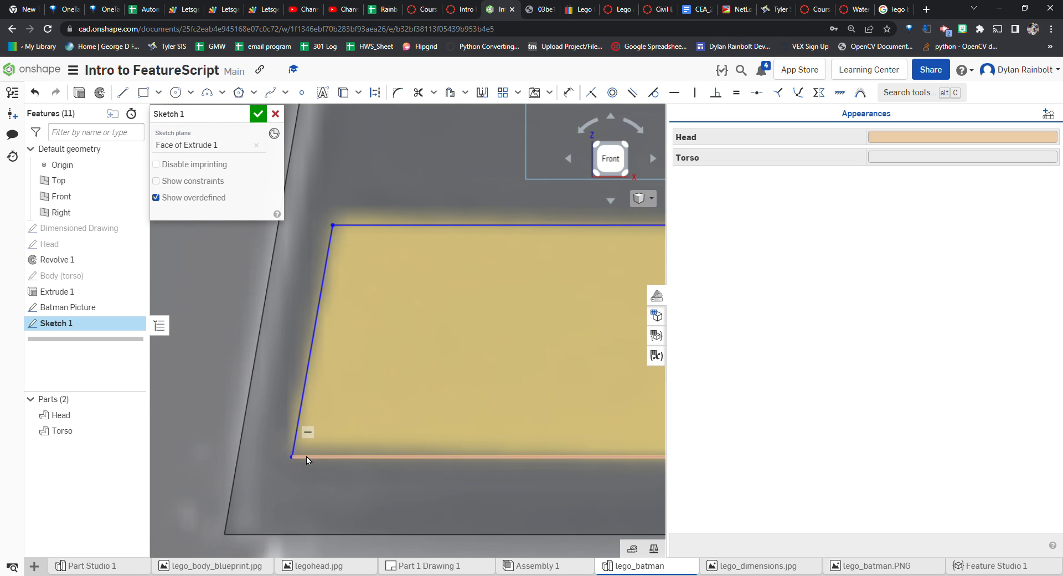
scroll(304, 357, down, 3)
scroll(317, 356, down, 2)
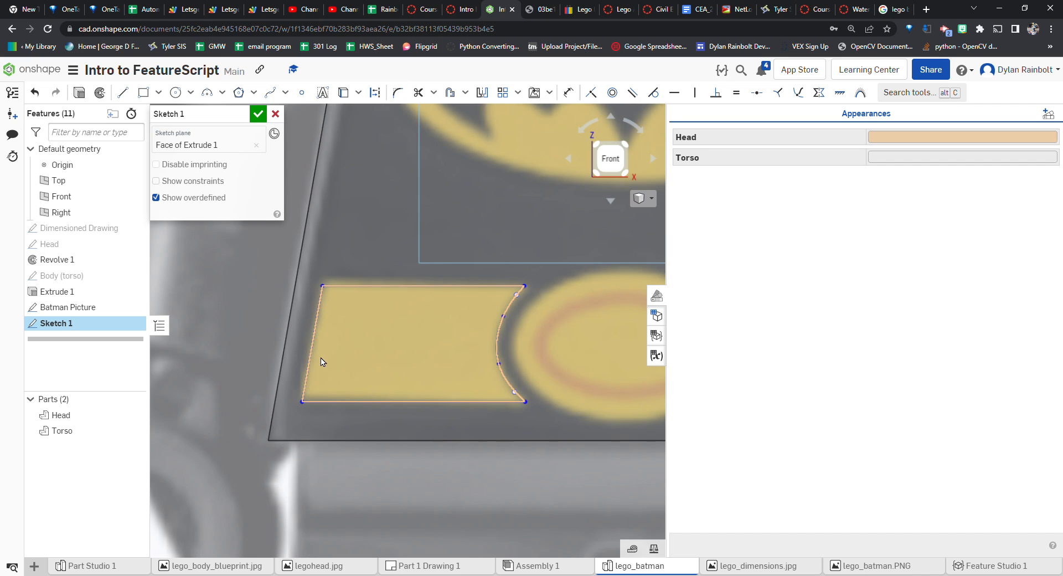
scroll(346, 302, down, 2)
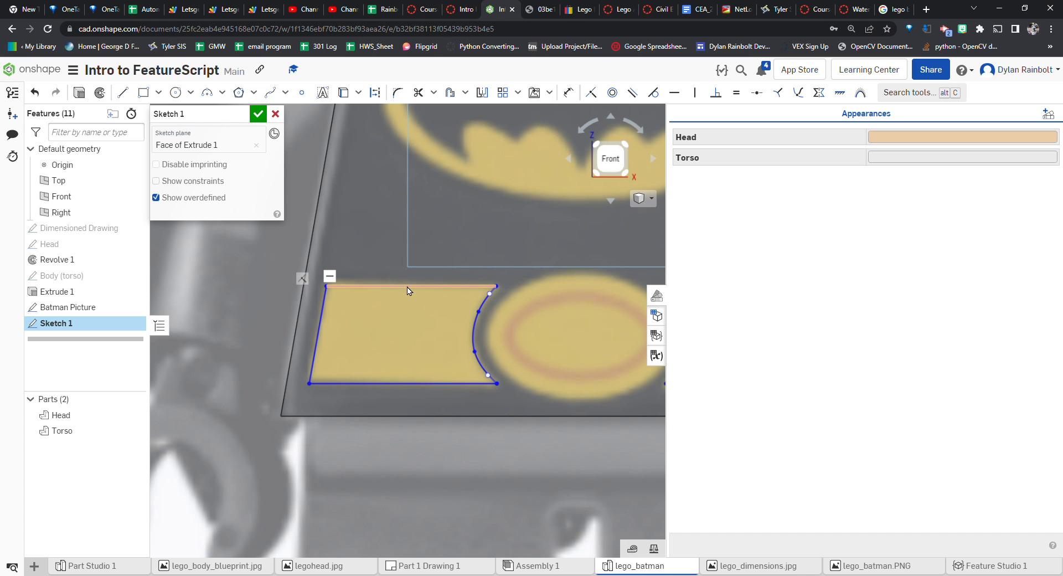
scroll(370, 288, down, 4)
scroll(386, 293, up, 6)
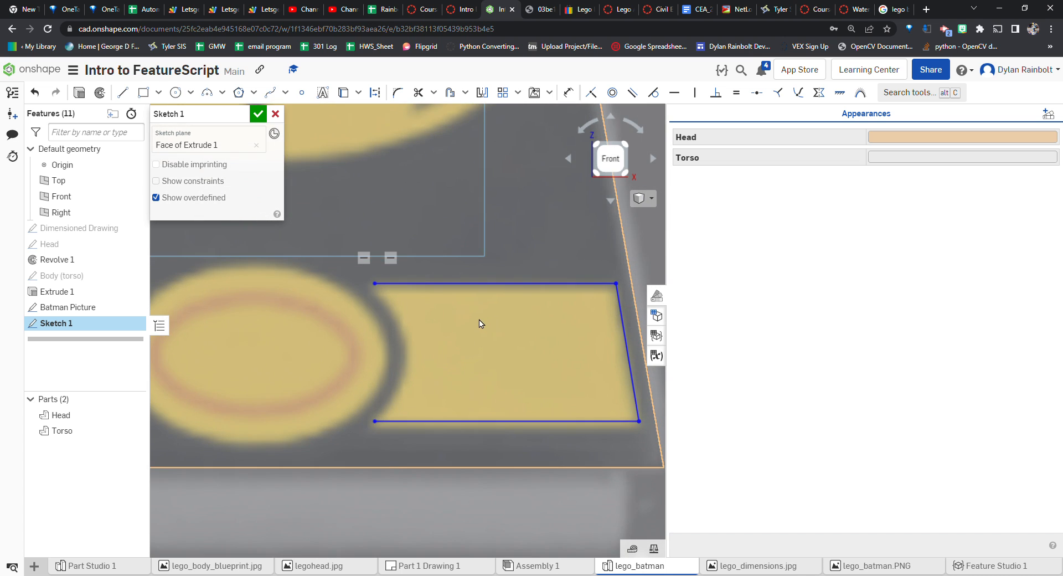
drag(355, 277, 354, 280)
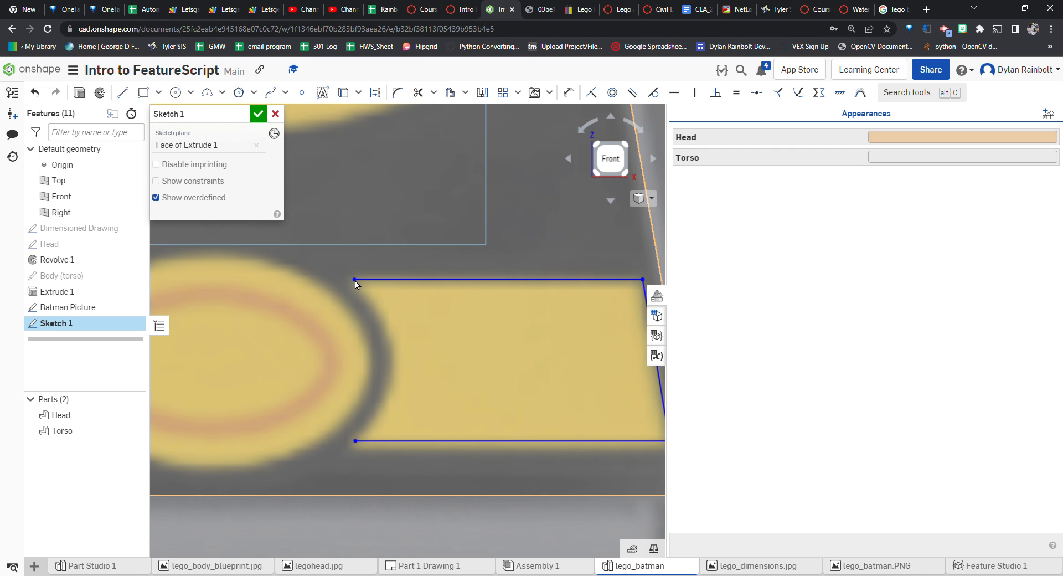
scroll(470, 327, down, 2)
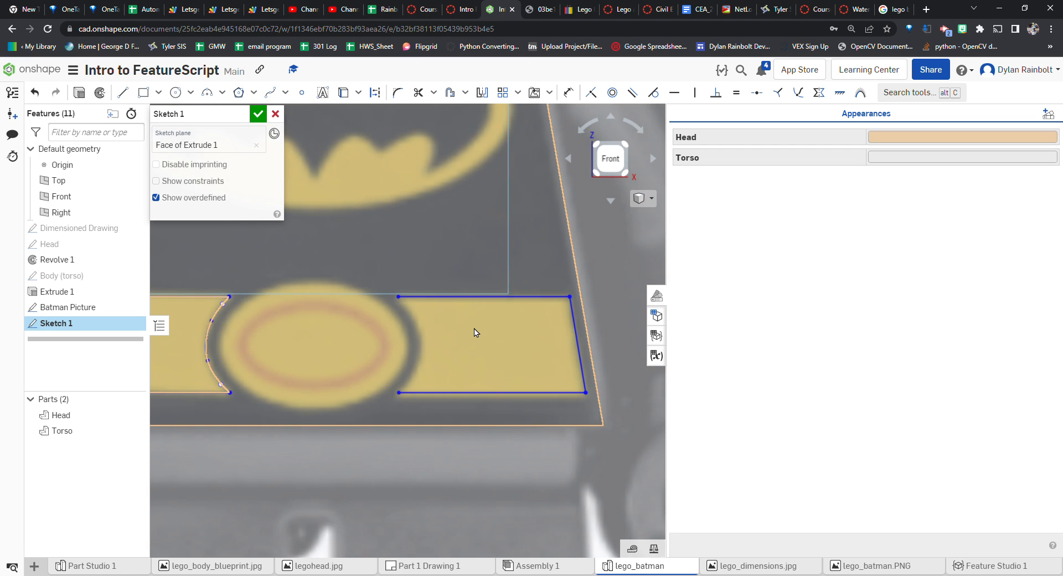
scroll(407, 397, up, 2)
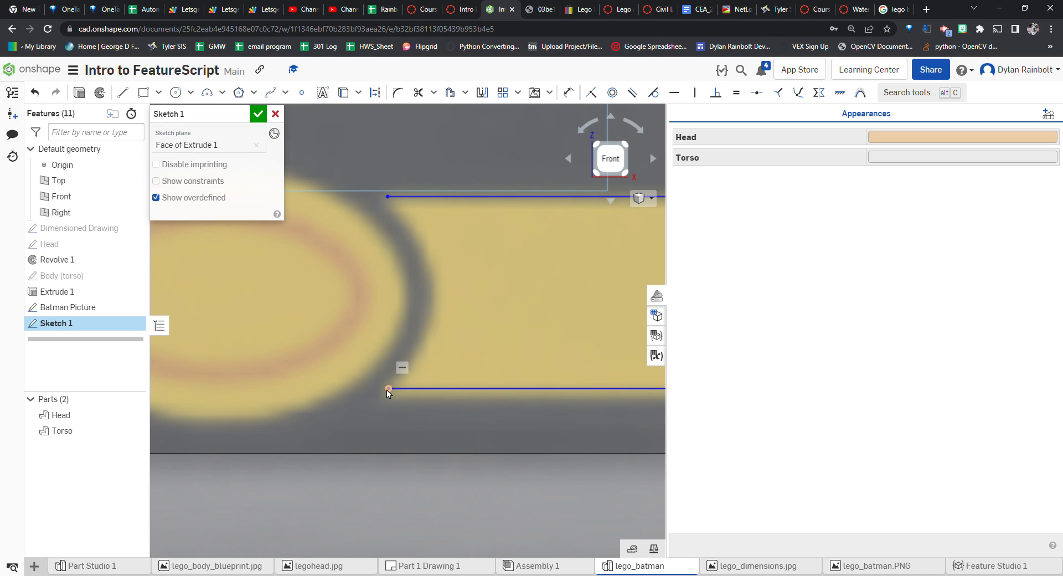
scroll(388, 391, down, 2)
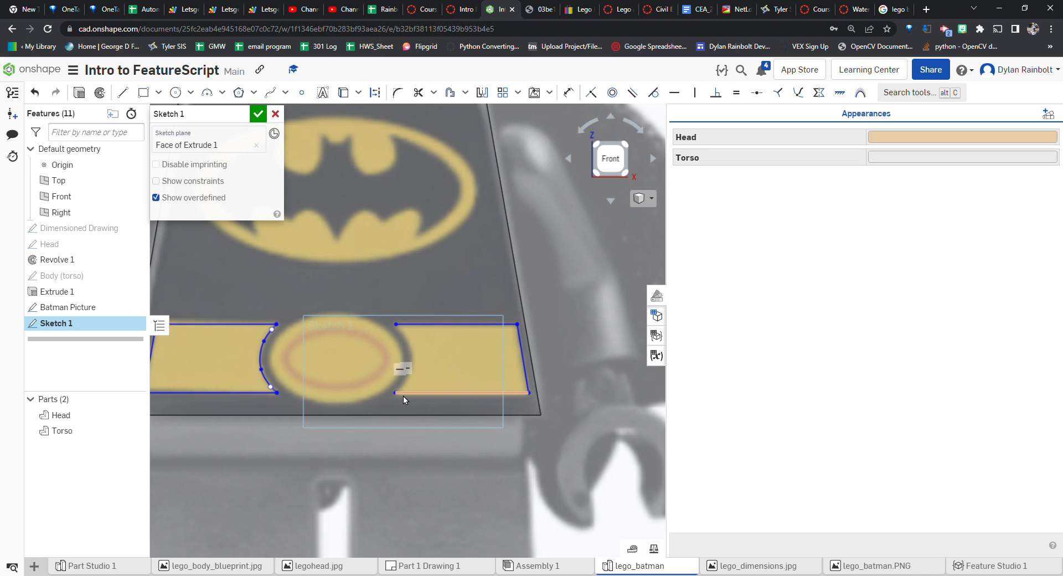
Draw a curved spline along the buckle's right edge joining the inner ends of the right belt section's lines, then reshape it
click(270, 92)
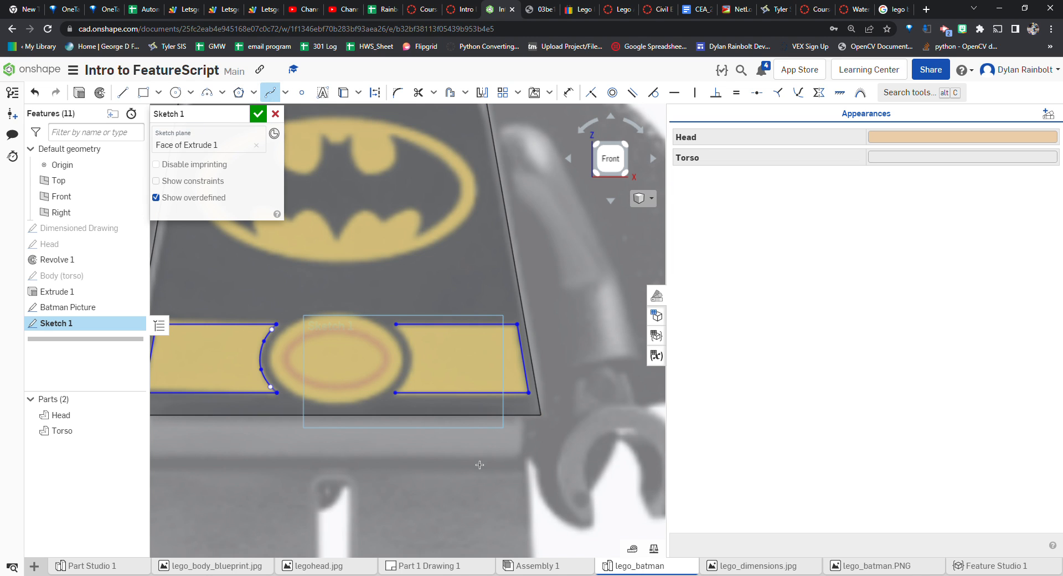
scroll(406, 372, up, 3)
click(377, 237)
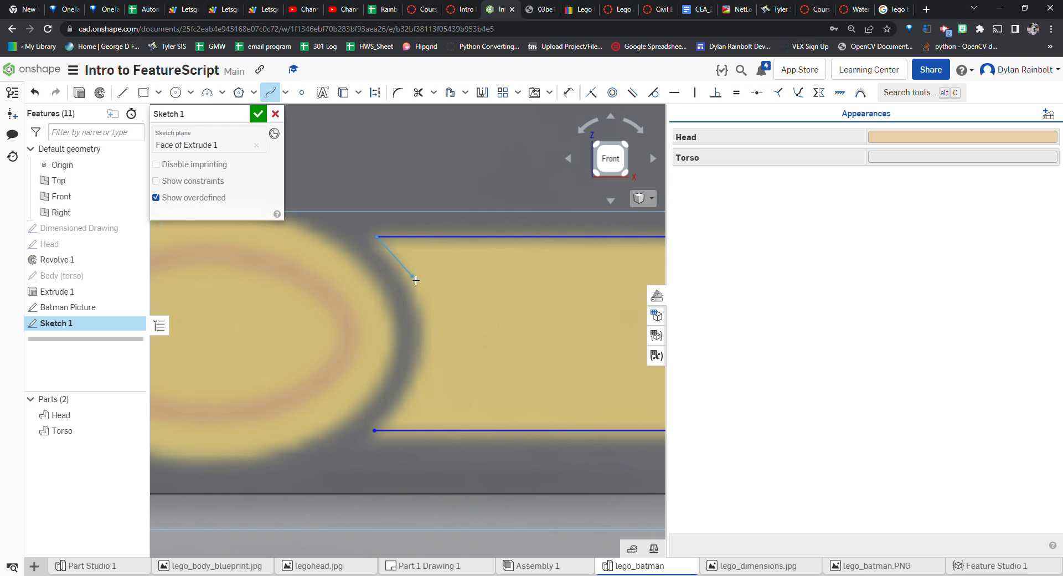
click(417, 288)
click(427, 343)
click(406, 399)
double_click(375, 430)
key(Escape)
drag(384, 421, 388, 418)
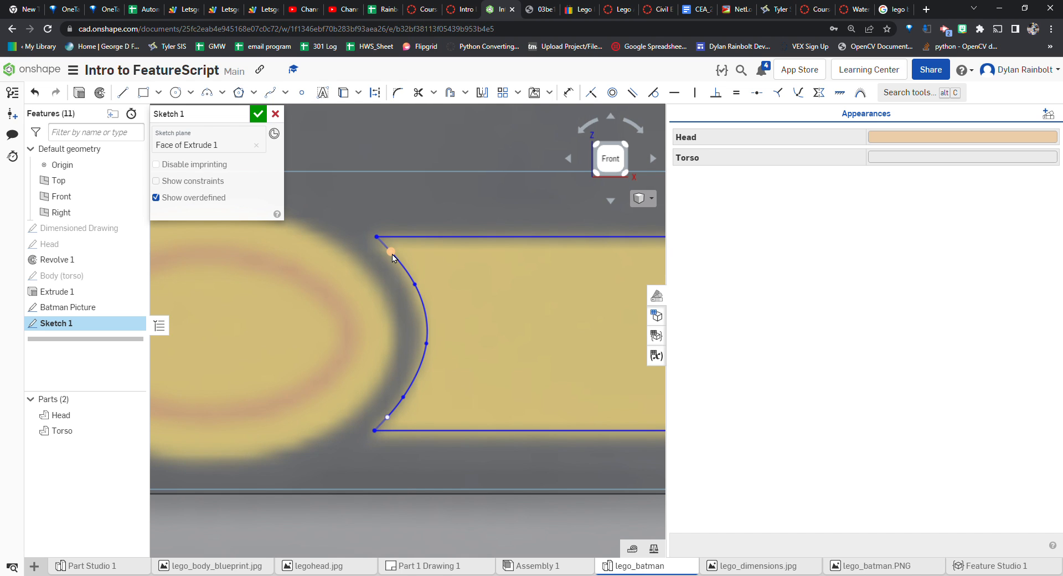
drag(393, 254, 399, 259)
scroll(521, 331, down, 5)
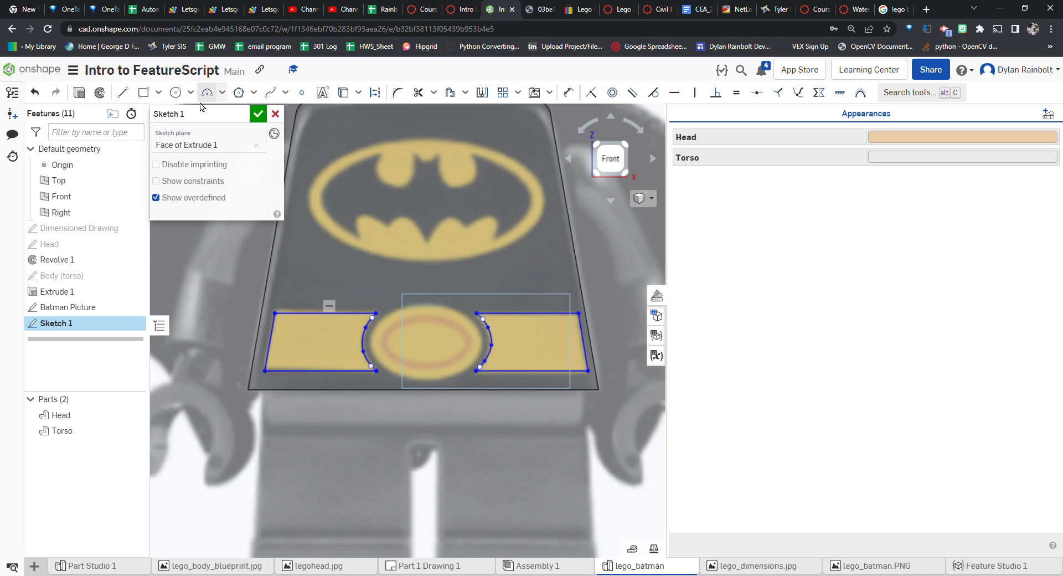
Draw a closed spline around the buckle's outer oval edge
click(269, 92)
scroll(458, 321, up, 5)
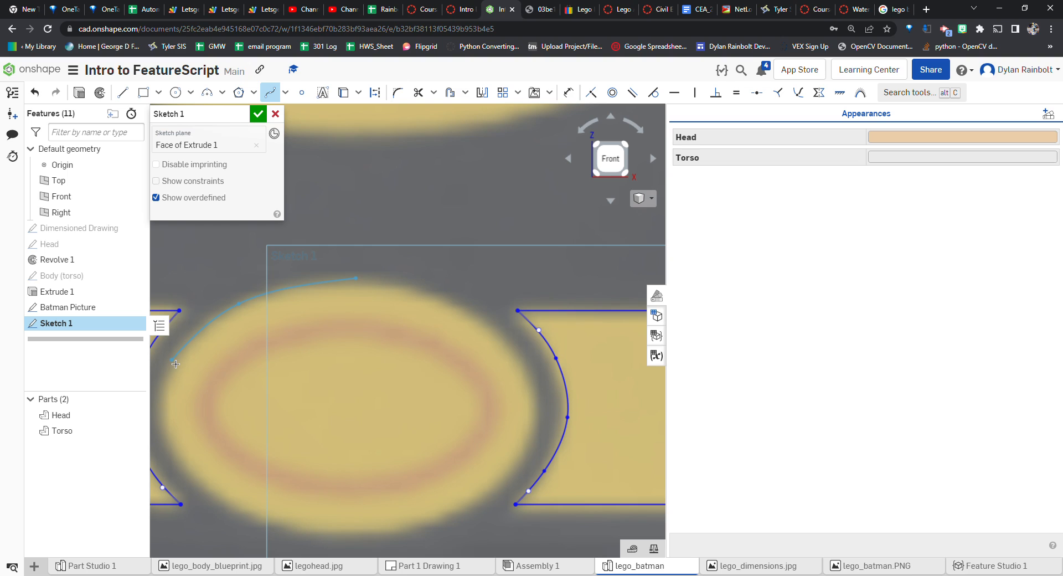
click(172, 444)
click(467, 510)
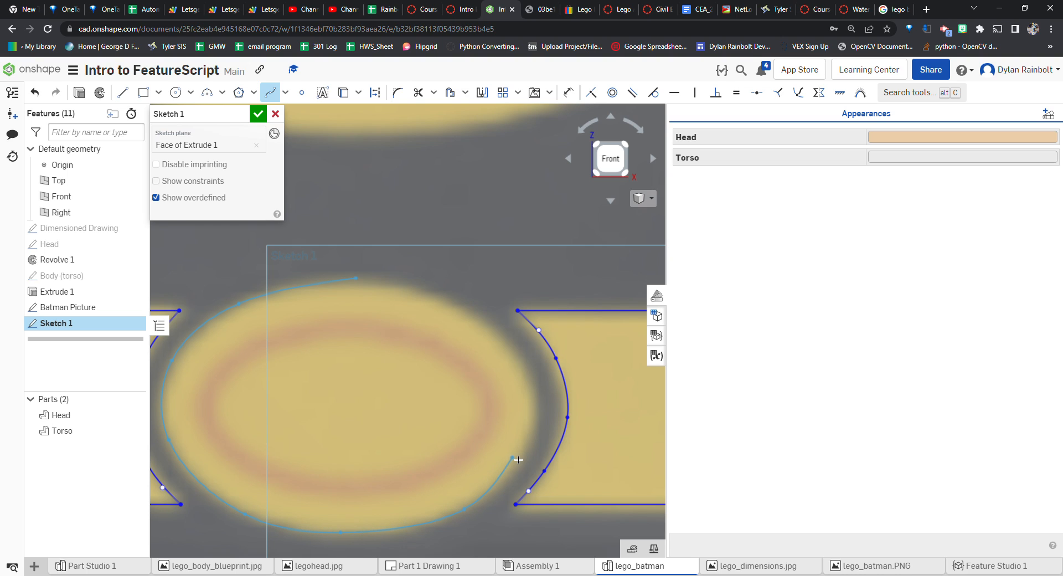
click(525, 457)
click(532, 392)
click(356, 278)
scroll(474, 330, down, 4)
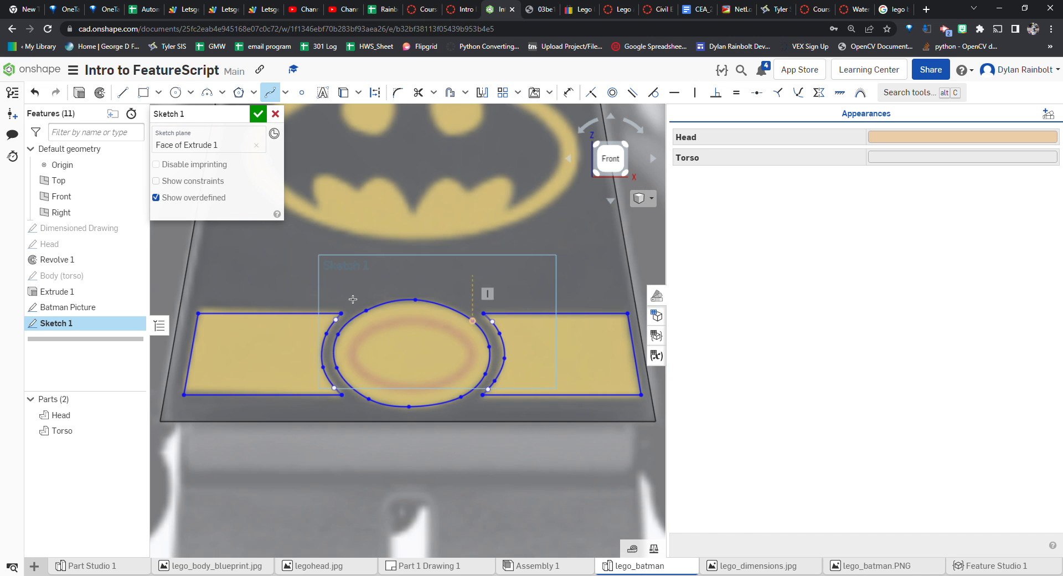
scroll(412, 321, up, 5)
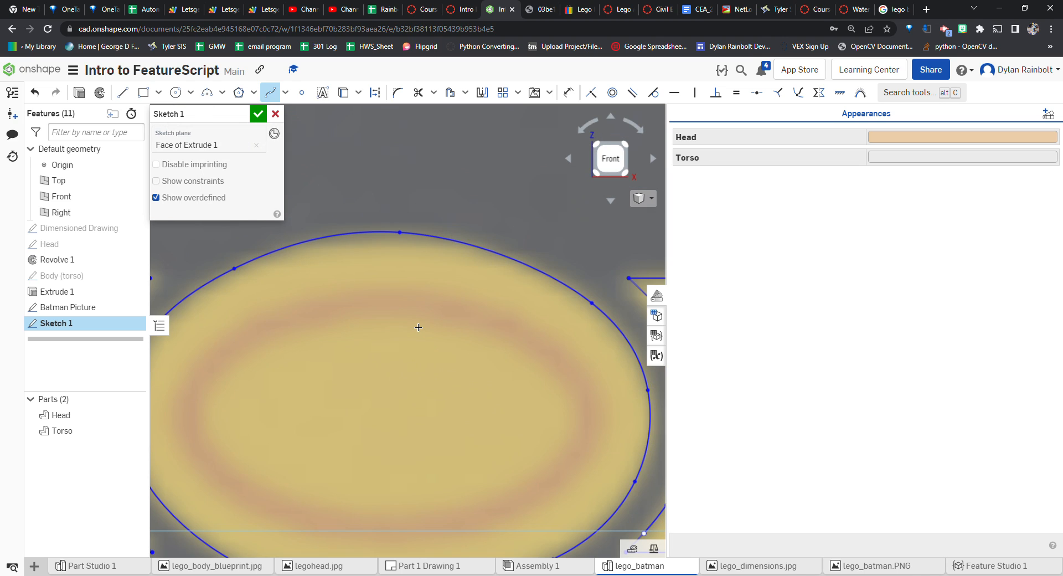
scroll(444, 348, down, 3)
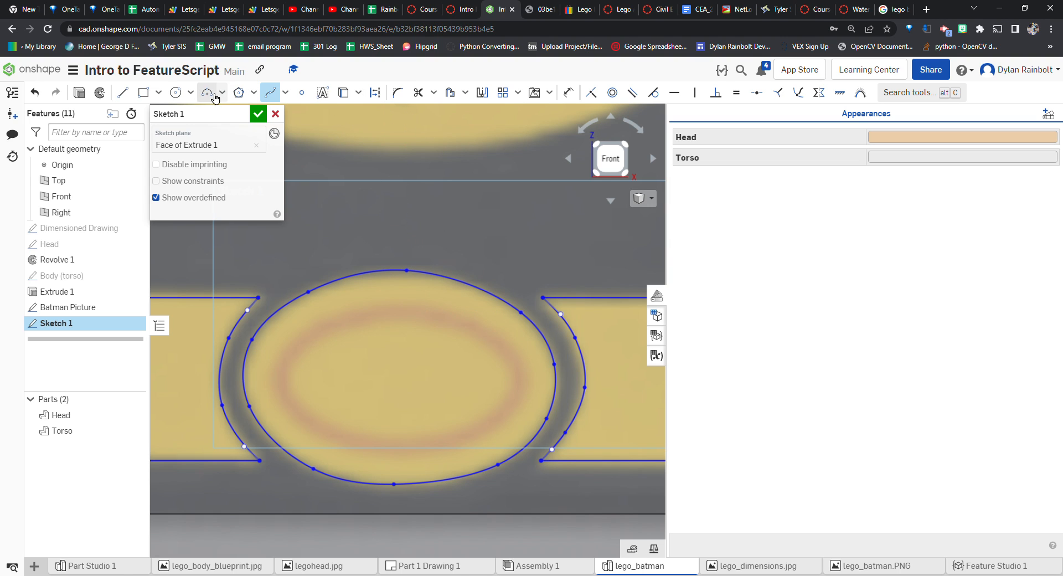
Draw an ellipse centred on the buckle about 0.141 by 0.076 along the inner red ring
click(193, 93)
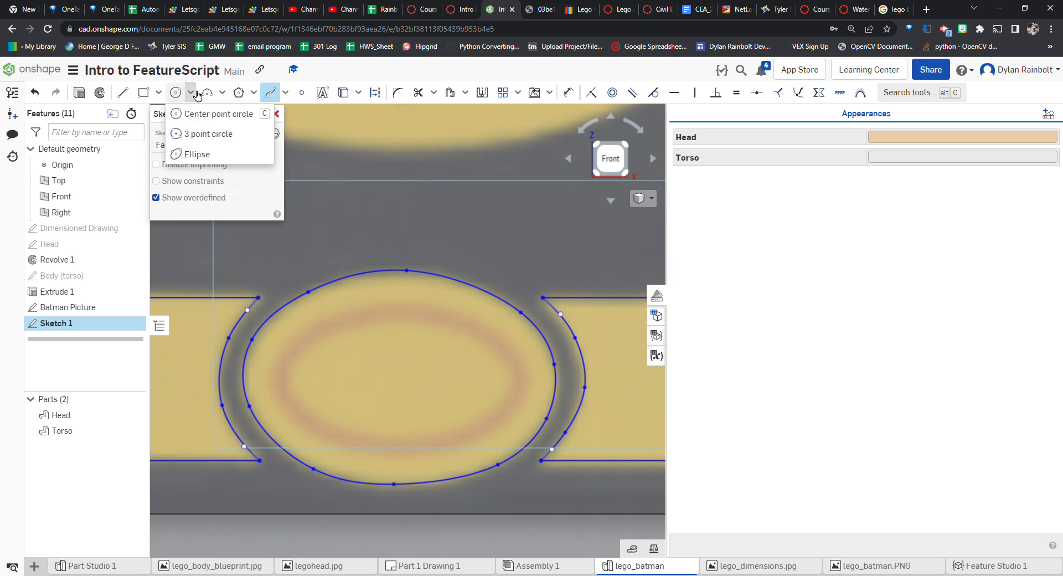
click(208, 154)
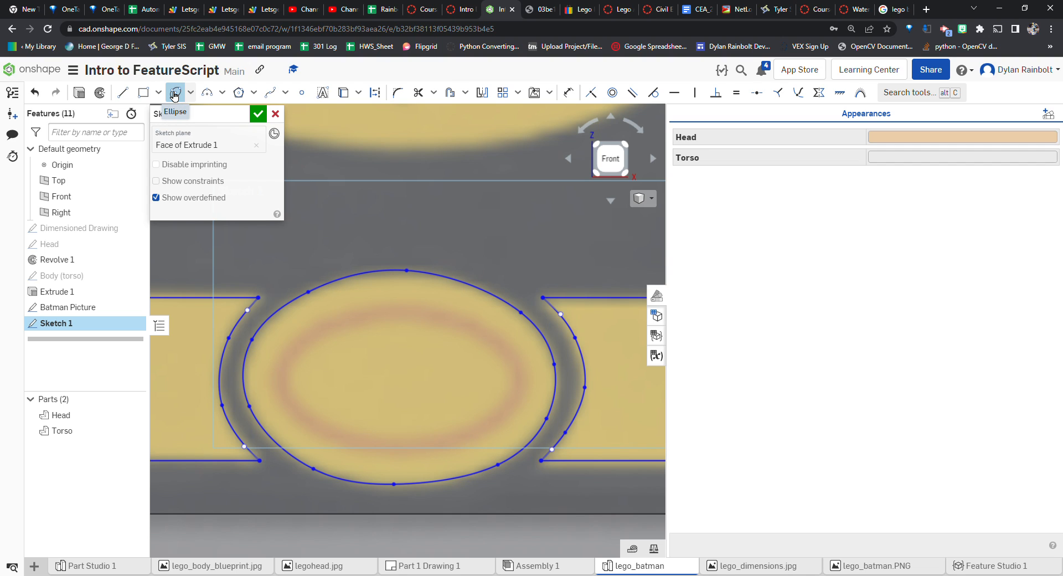
click(191, 93)
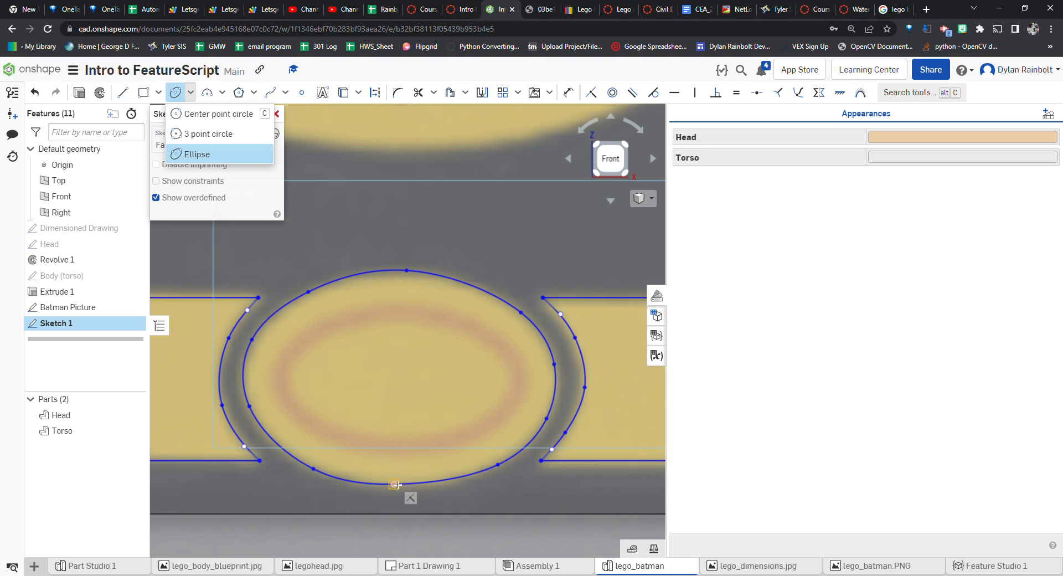
click(398, 383)
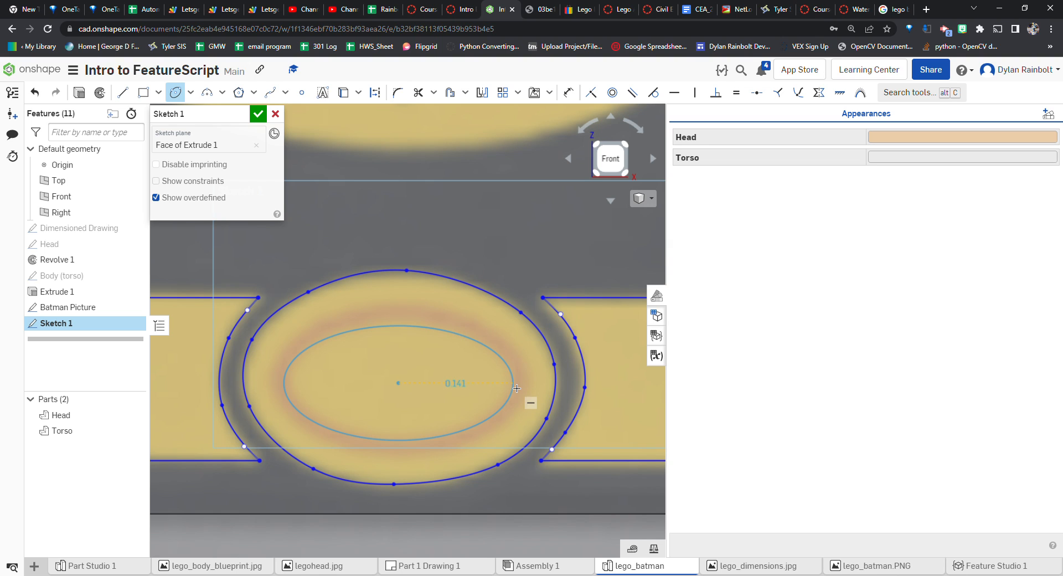
click(513, 387)
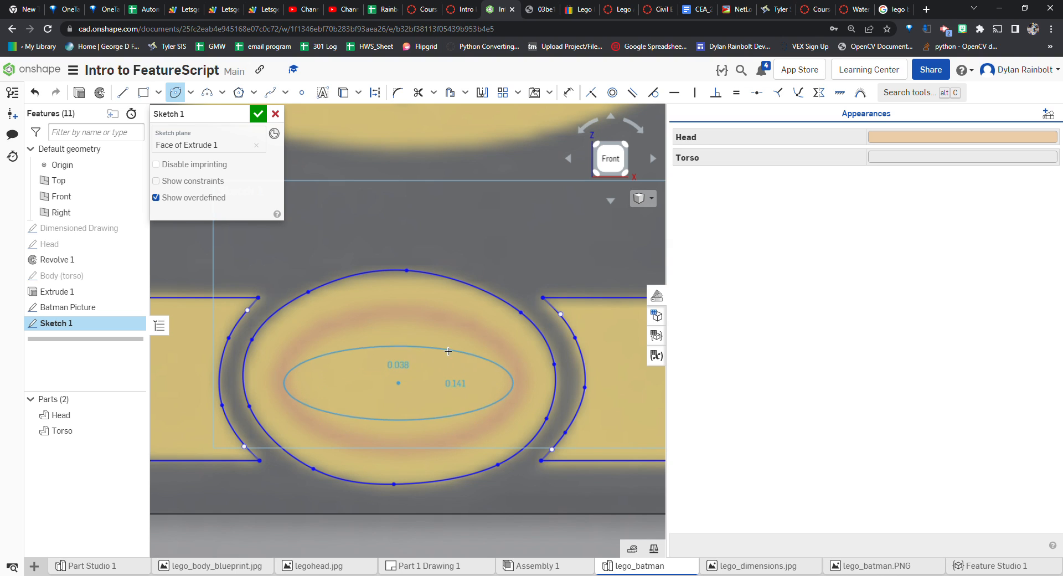
click(408, 324)
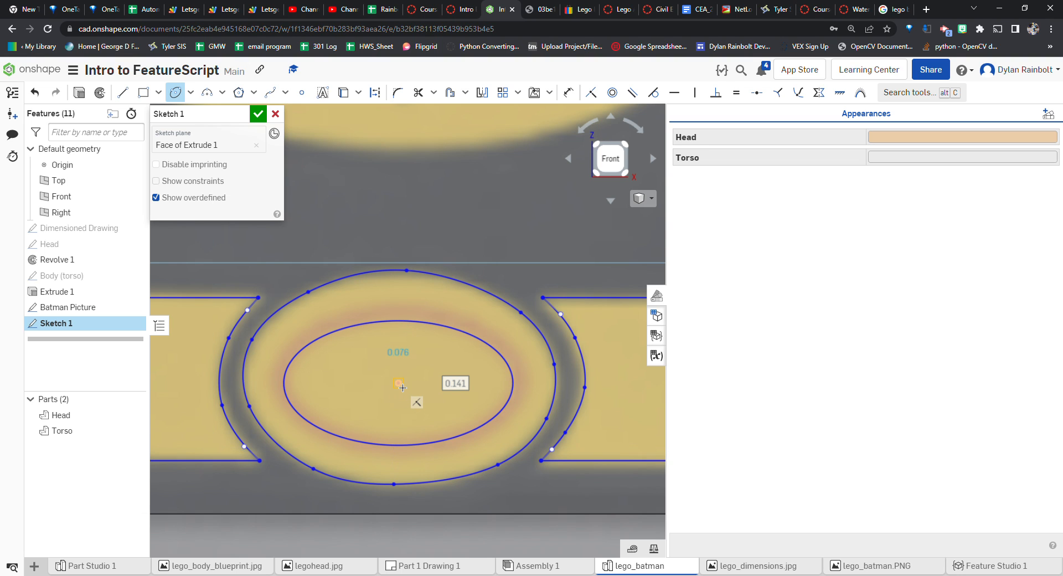
Draw a second concentric ellipse about 0.158 by 0.092 around the first one
click(400, 384)
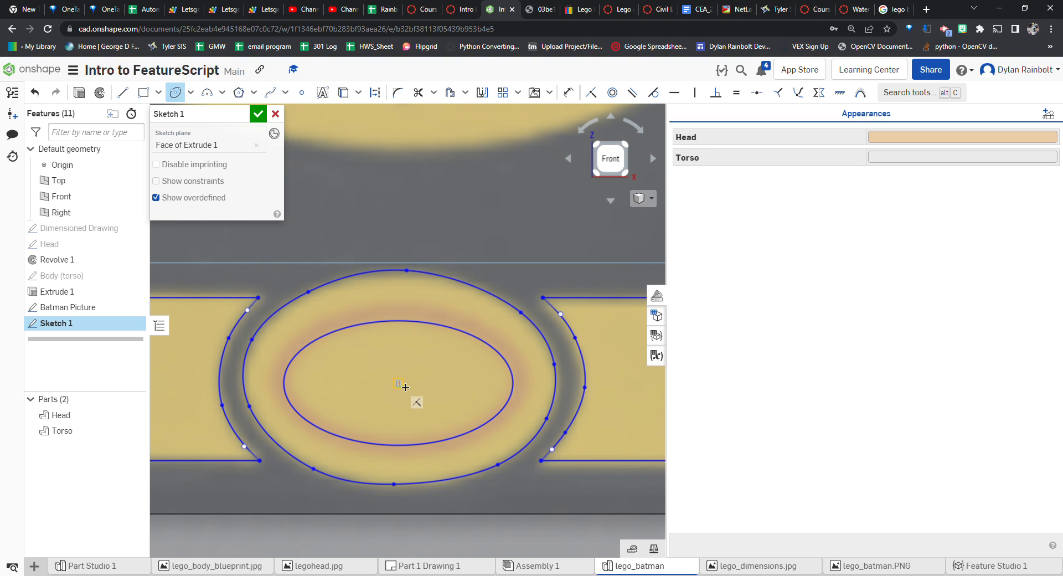
click(530, 391)
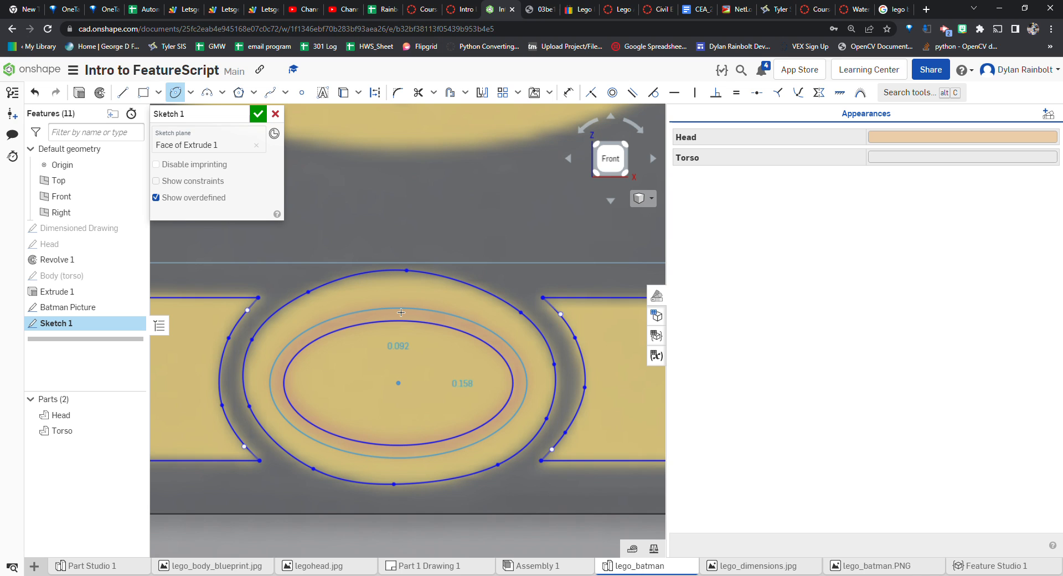
click(401, 312)
scroll(482, 310, down, 5)
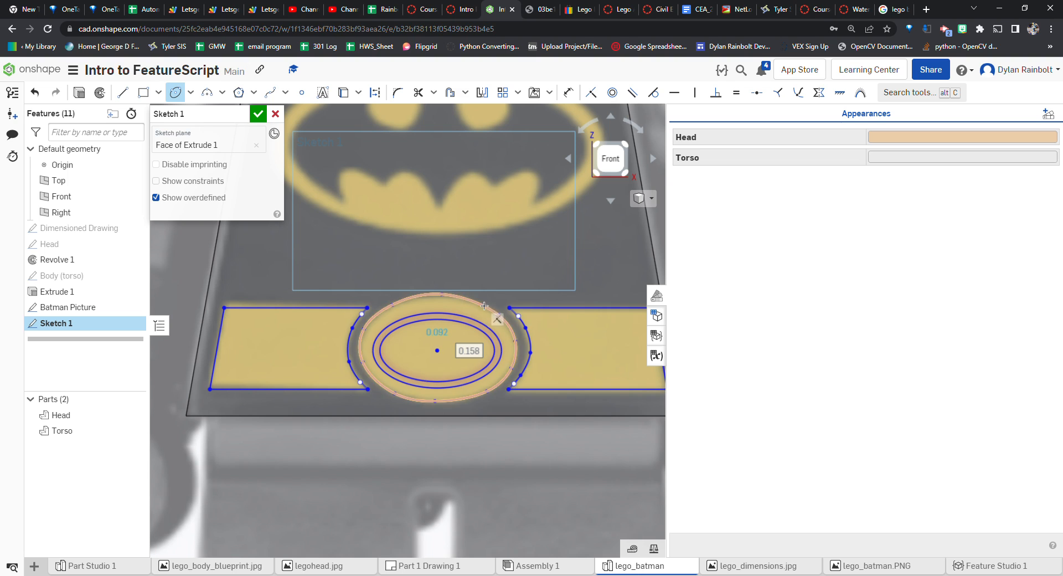
Delete the closed spline drawn around the buckle
key(Escape)
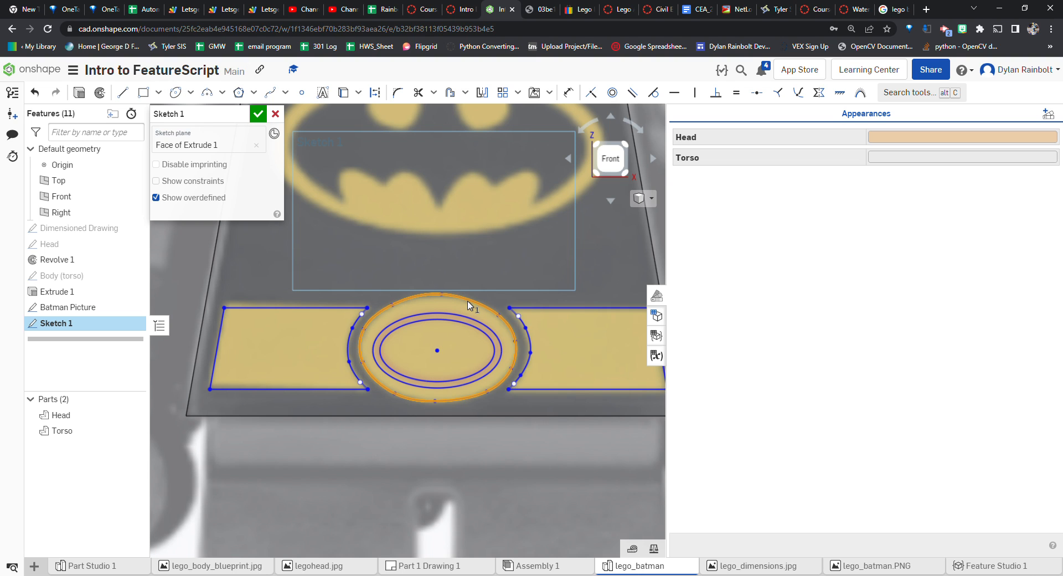
click(471, 303)
key(Delete)
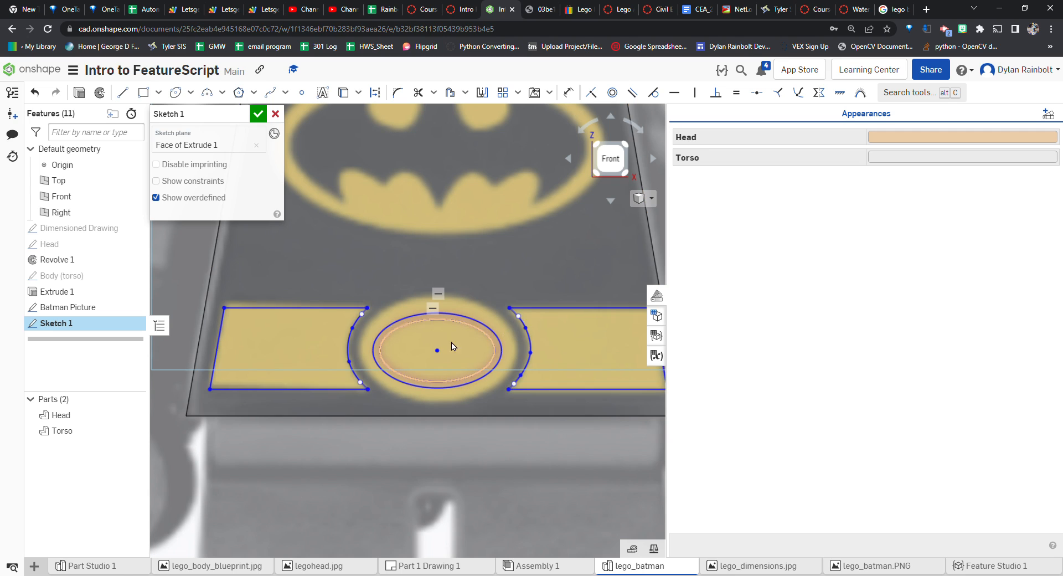
Draw a larger concentric ellipse about 0.196 across along the buckle's outer edge
click(176, 93)
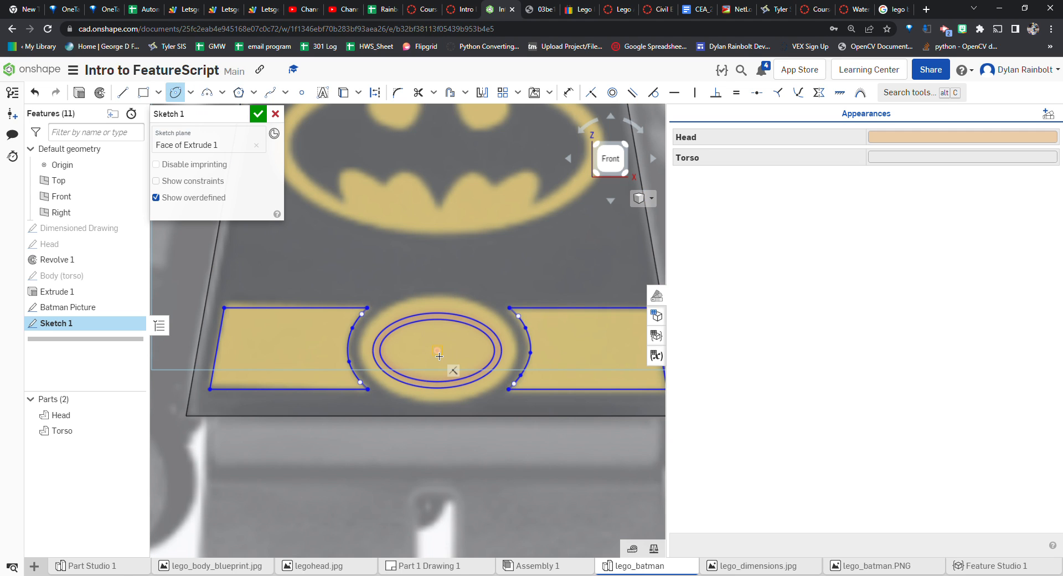
click(437, 350)
click(520, 357)
click(436, 299)
scroll(553, 332, down, 2)
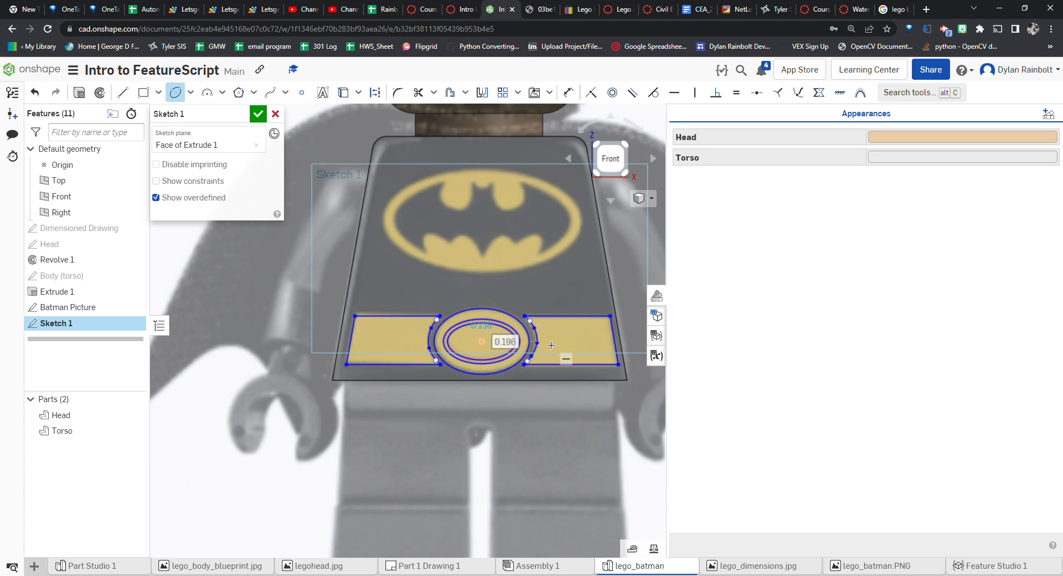
scroll(494, 350, down, 5)
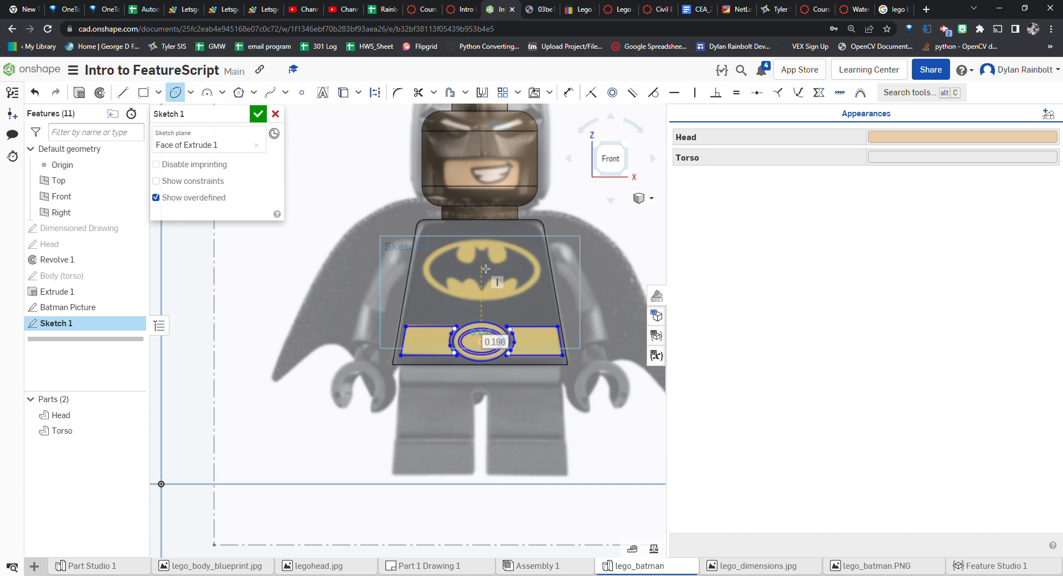
scroll(484, 277, up, 6)
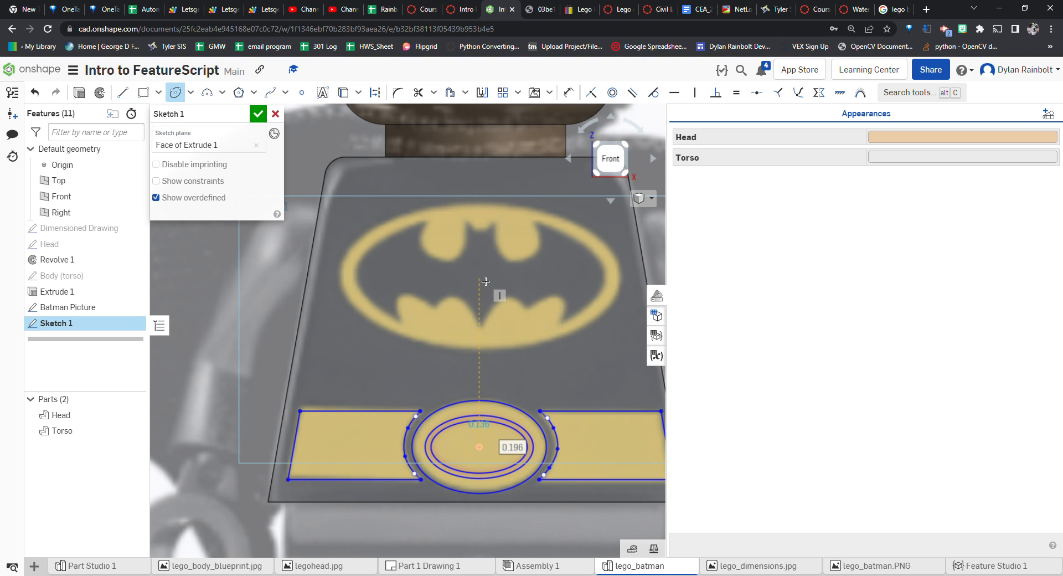
Draw an ellipse about 0.413 by 0.217 around the bat logo on the chest
click(479, 276)
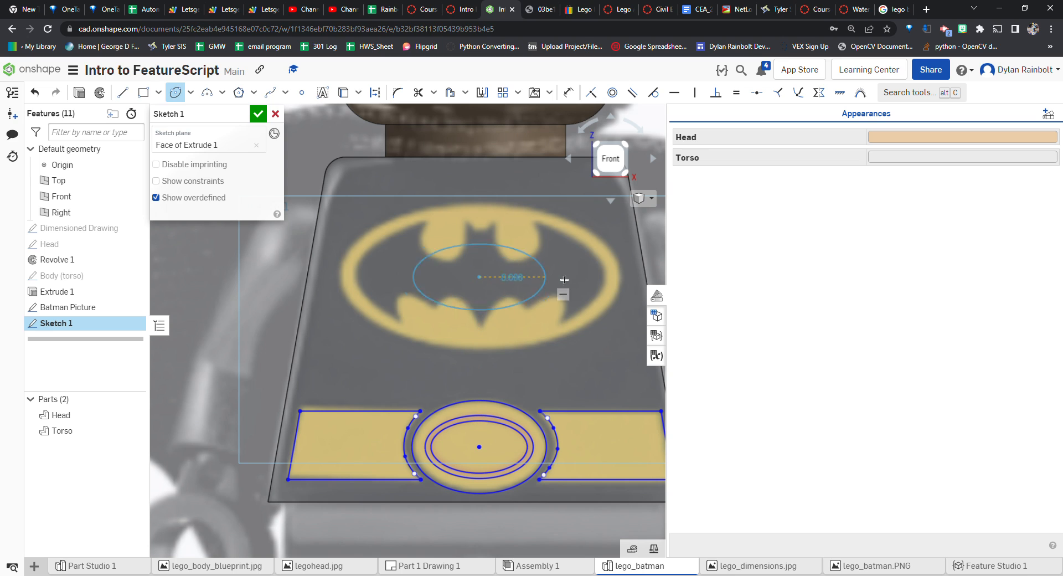
click(624, 281)
click(479, 207)
Trace the bat's left ear and head outline with a spline starting from the top centre notch
scroll(516, 254, down, 4)
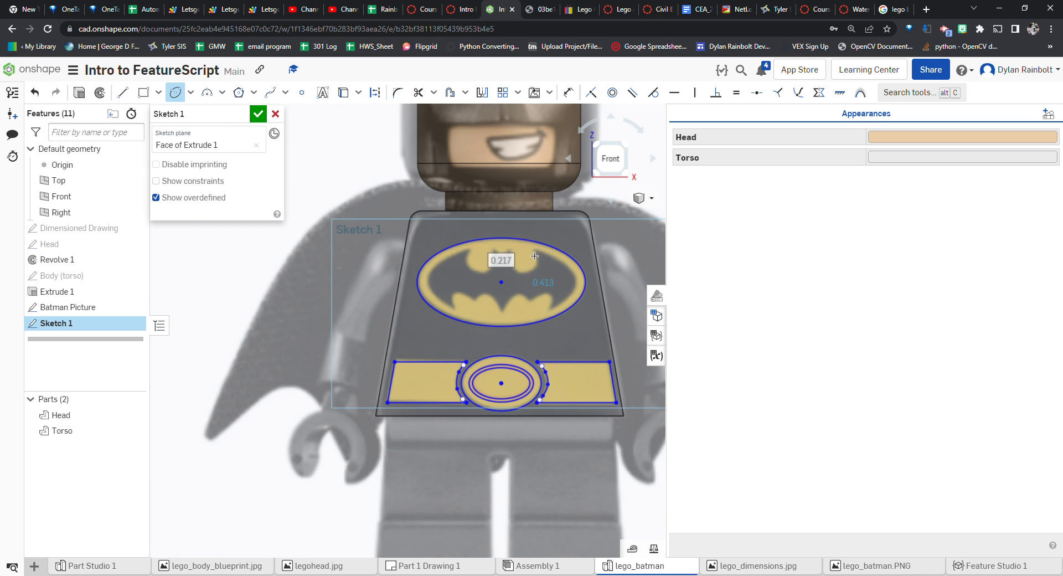
scroll(570, 281, up, 3)
scroll(404, 288, down, 3)
scroll(407, 270, up, 2)
scroll(407, 270, up, 2)
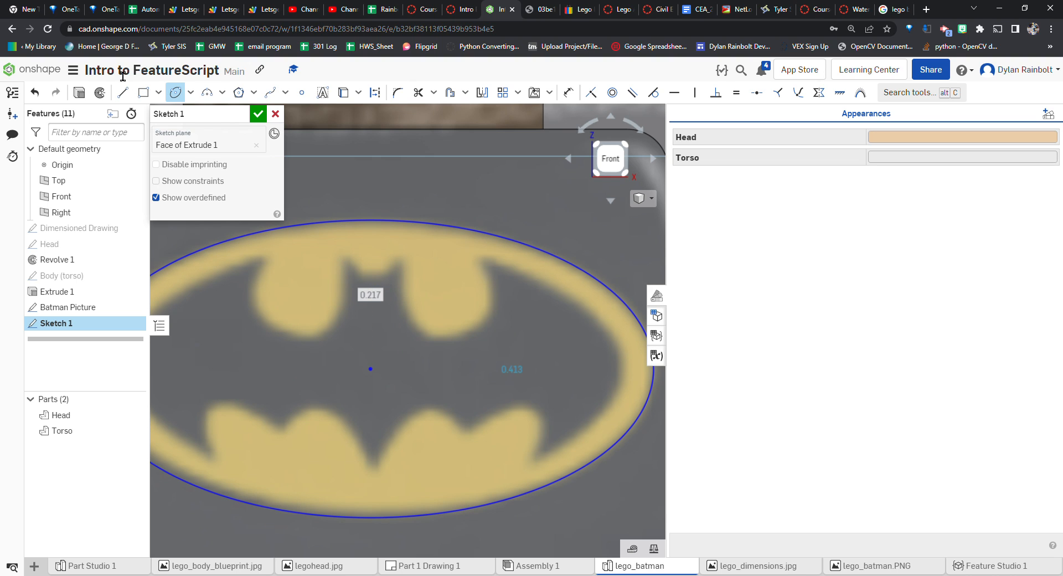
click(280, 96)
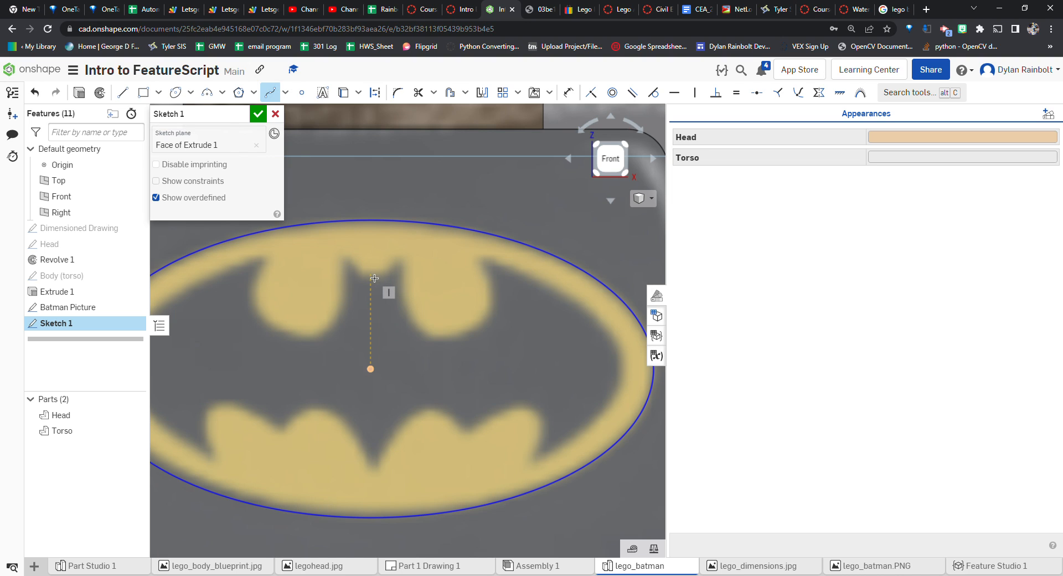
click(370, 275)
scroll(364, 277, up, 2)
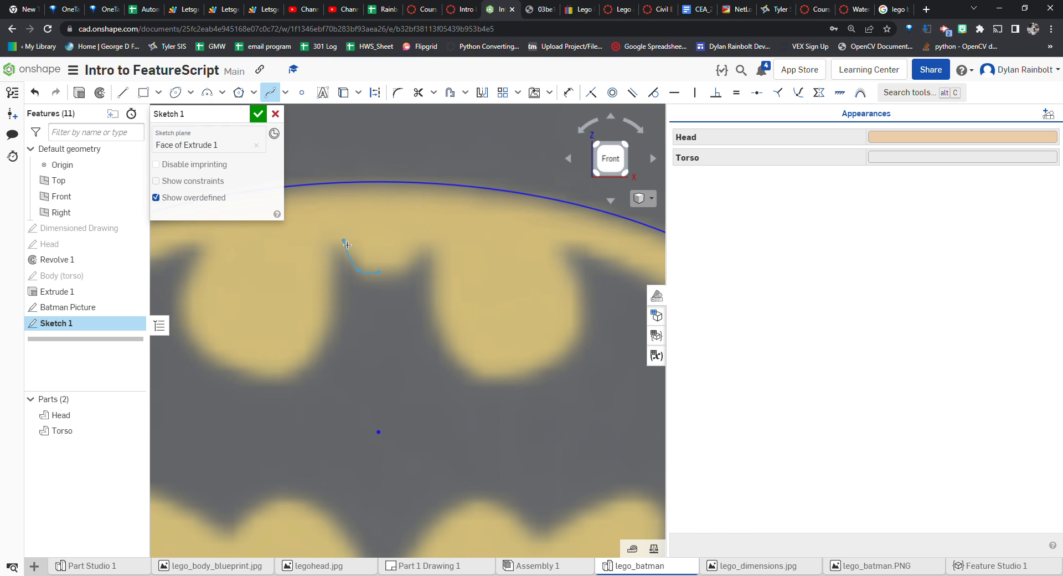
double_click(346, 243)
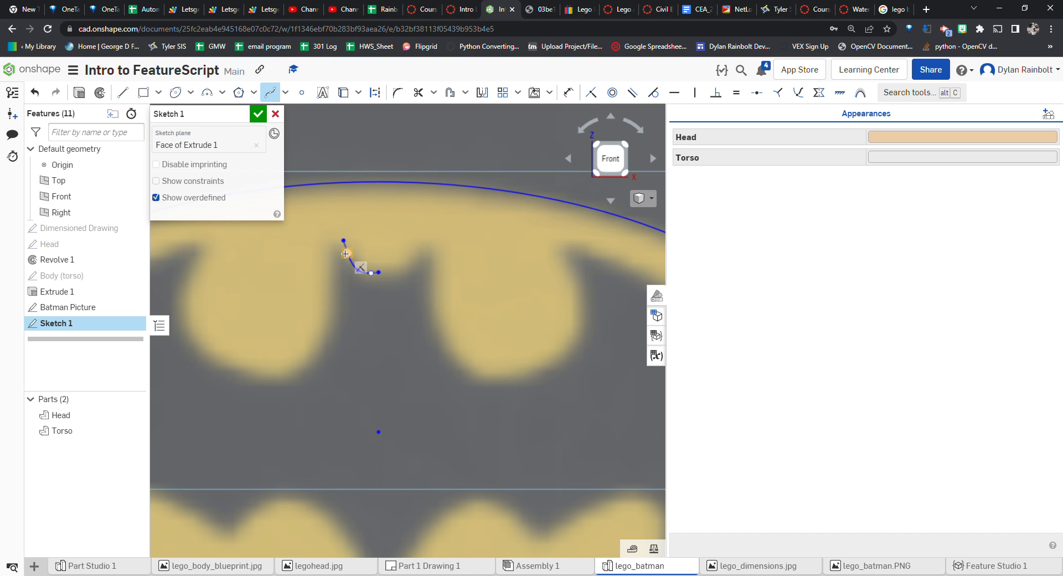
click(344, 241)
click(338, 315)
click(320, 356)
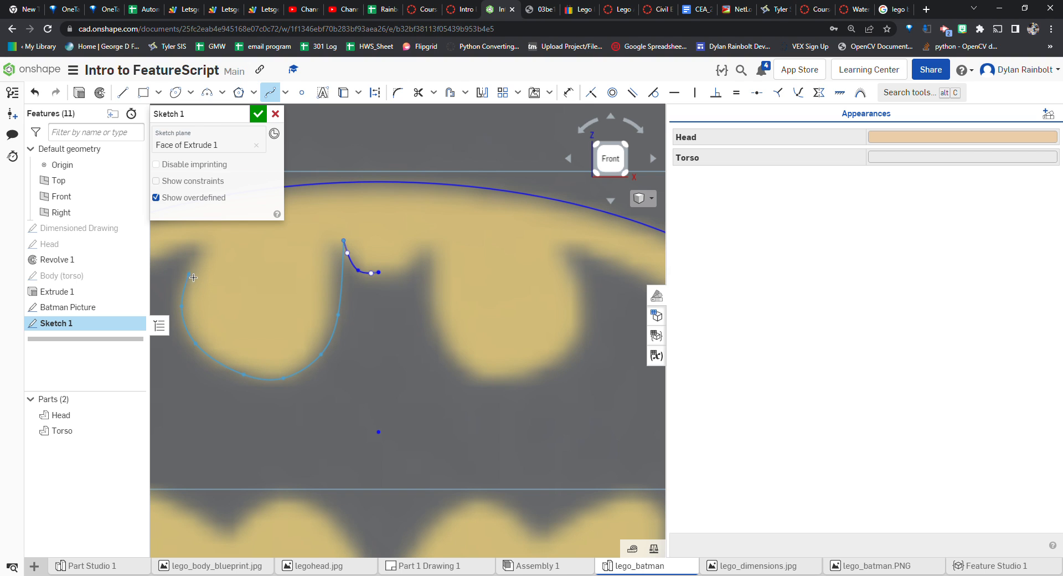
click(206, 247)
scroll(422, 240, down, 5)
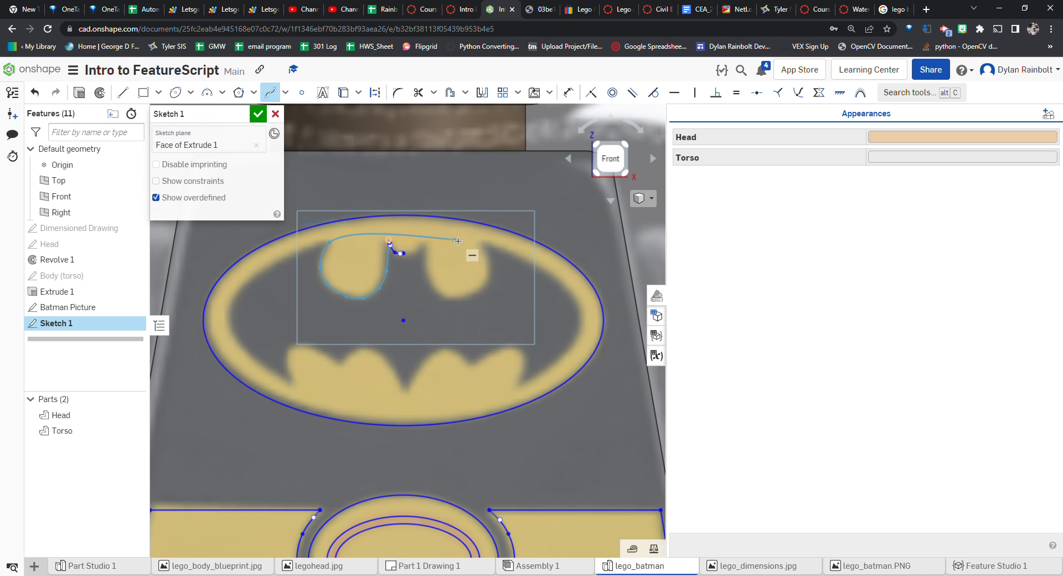
Trace the left wing's outline with a spline from the ear down to the bottom centre point
scroll(324, 239, up, 5)
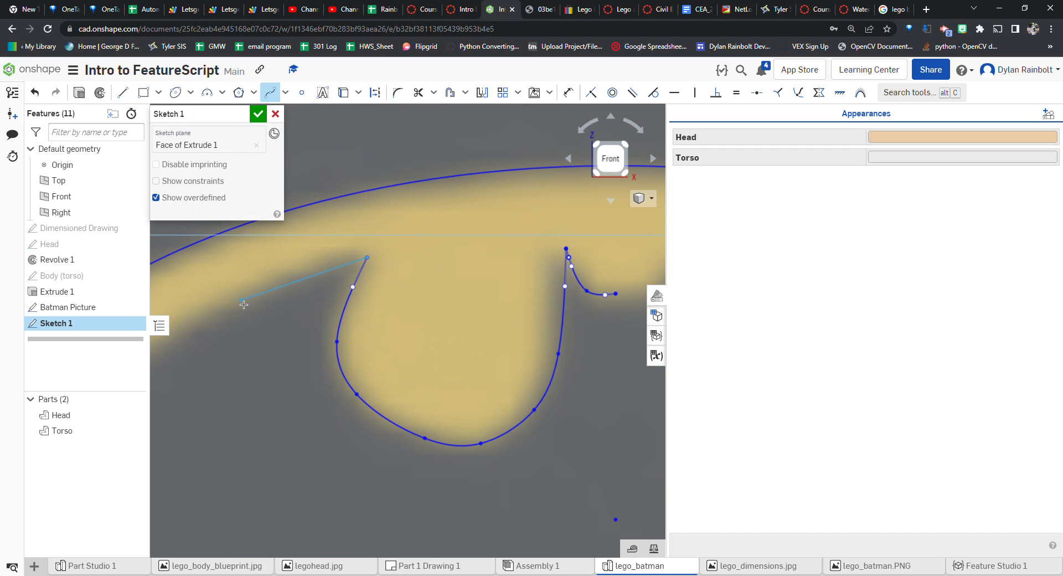
scroll(419, 232, down, 6)
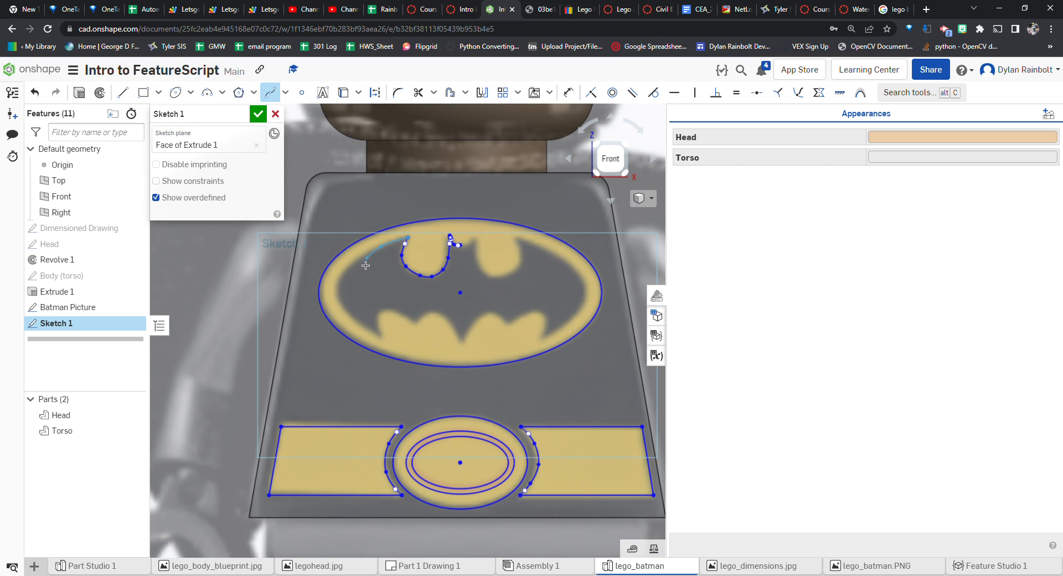
click(347, 275)
scroll(386, 342, up, 3)
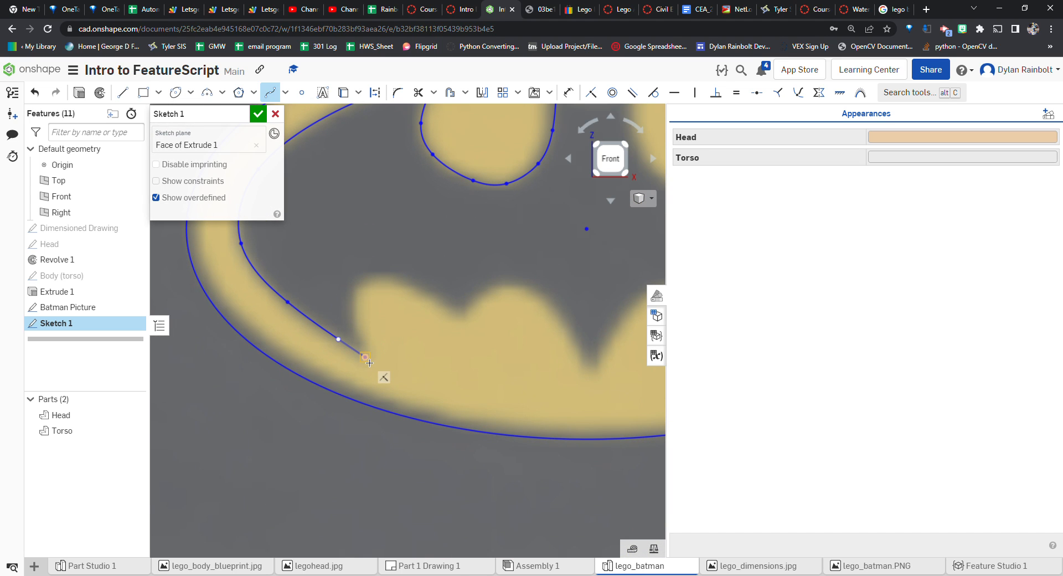
click(356, 286)
click(462, 317)
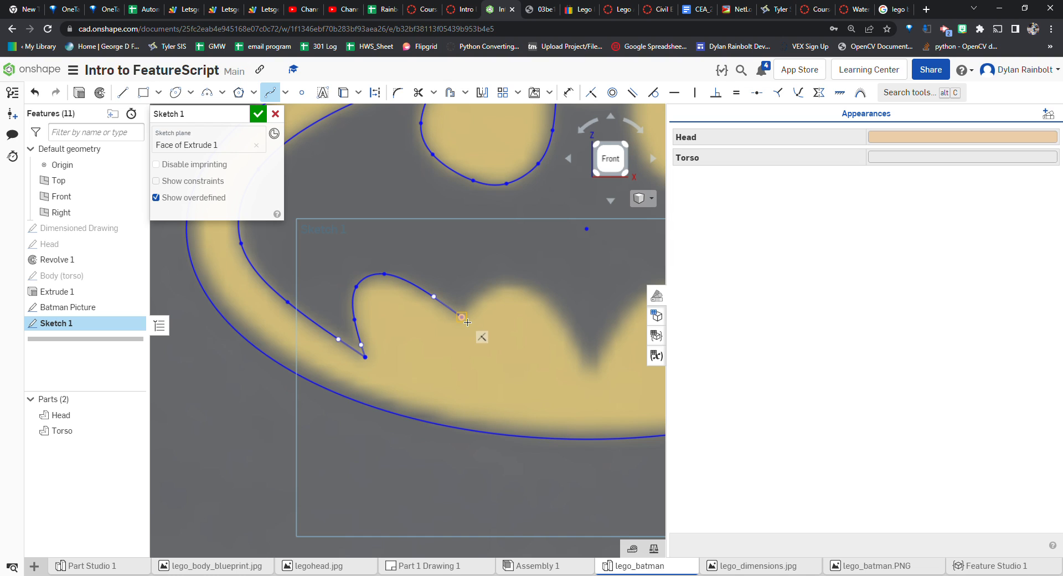
click(533, 291)
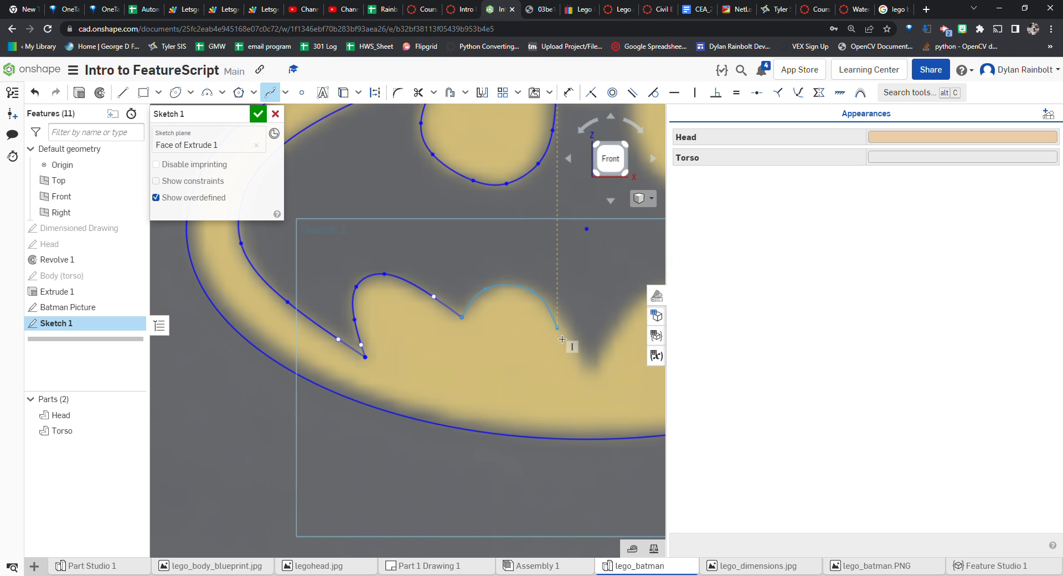
double_click(592, 376)
scroll(515, 357, down, 5)
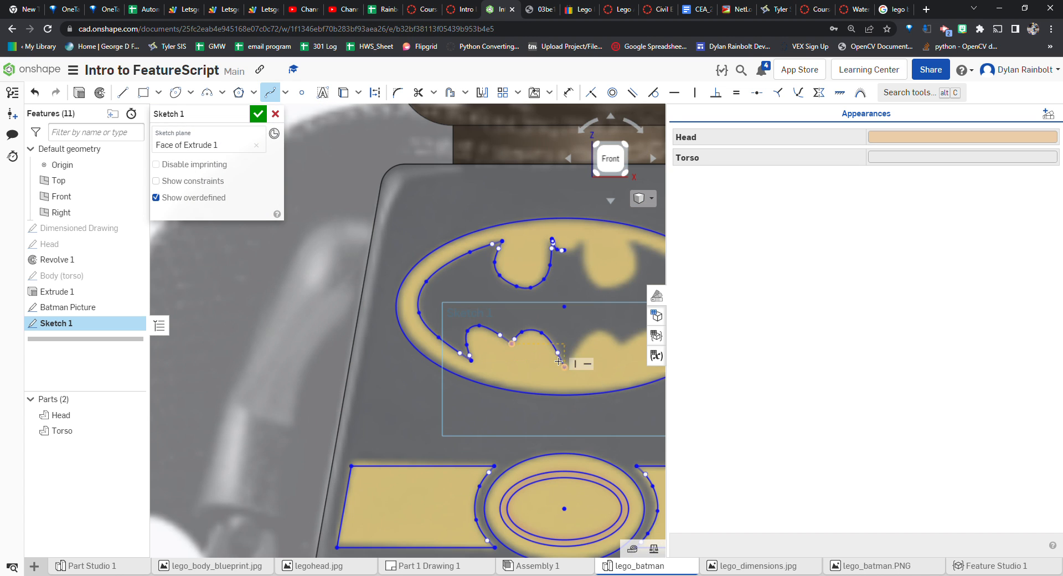
scroll(561, 353, down, 1)
scroll(581, 241, up, 1)
scroll(586, 303, up, 2)
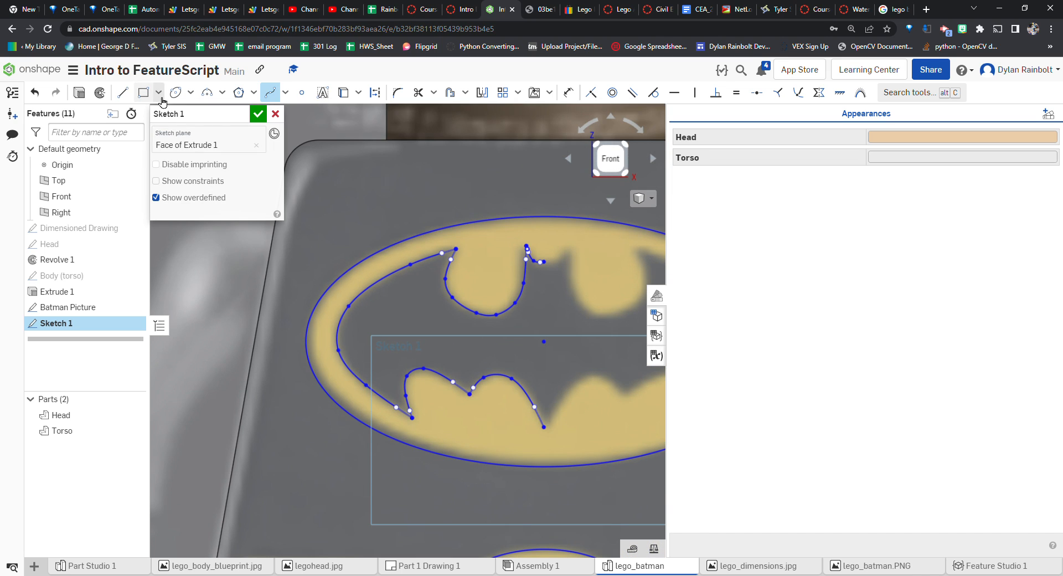
Draw a vertical construction centre line about 0.148 long from the top notch to the bat's bottom point
click(123, 92)
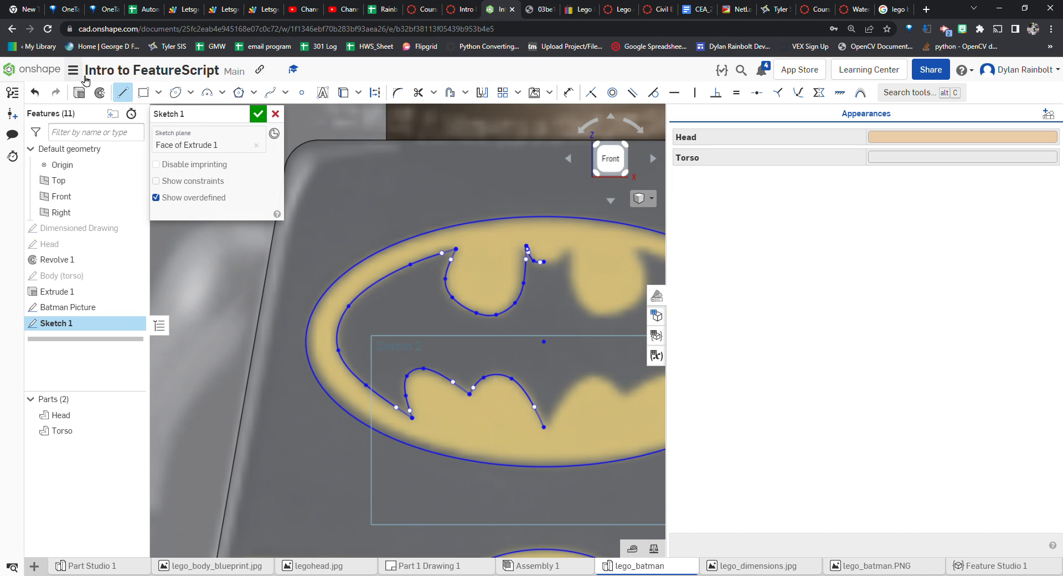
scroll(513, 258, up, 2)
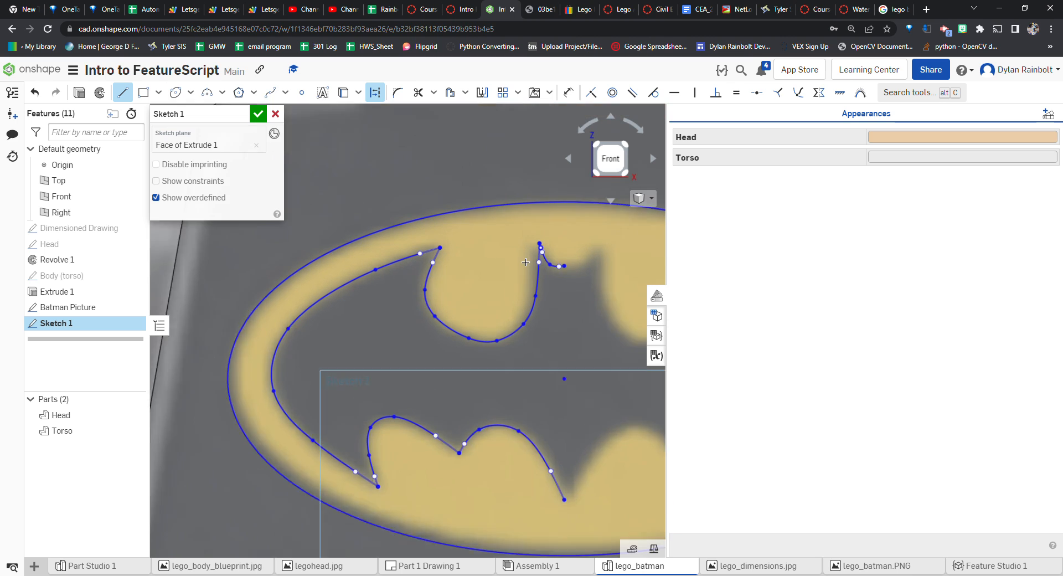
click(559, 266)
scroll(354, 258, down, 2)
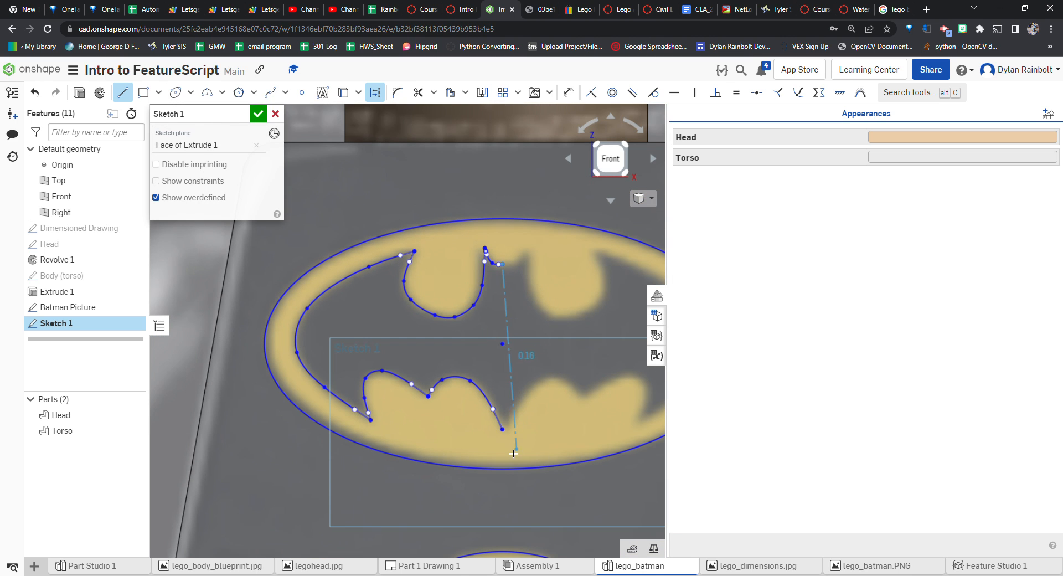
scroll(507, 443, up, 3)
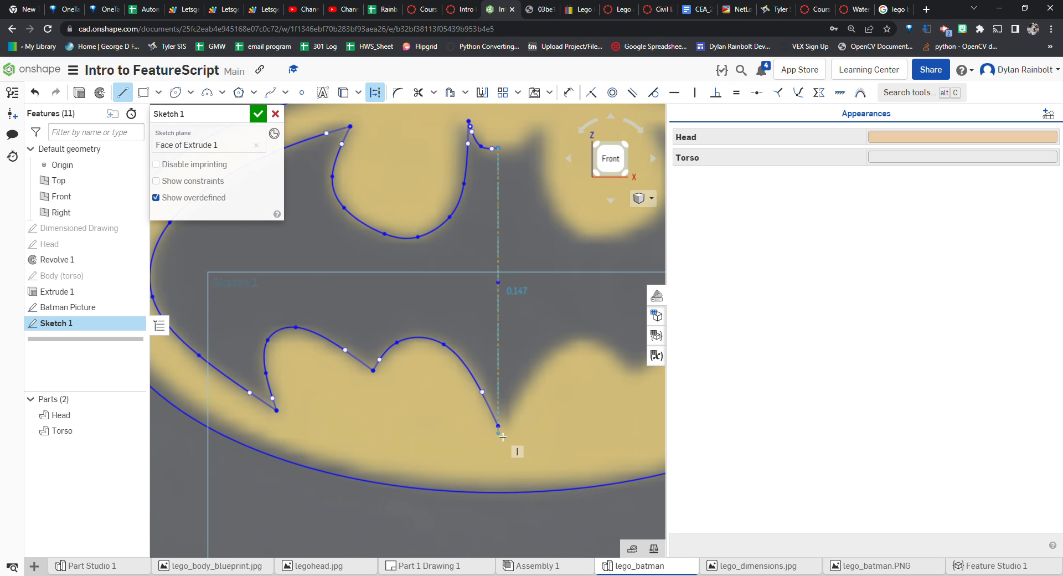
click(500, 436)
scroll(498, 438, up, 5)
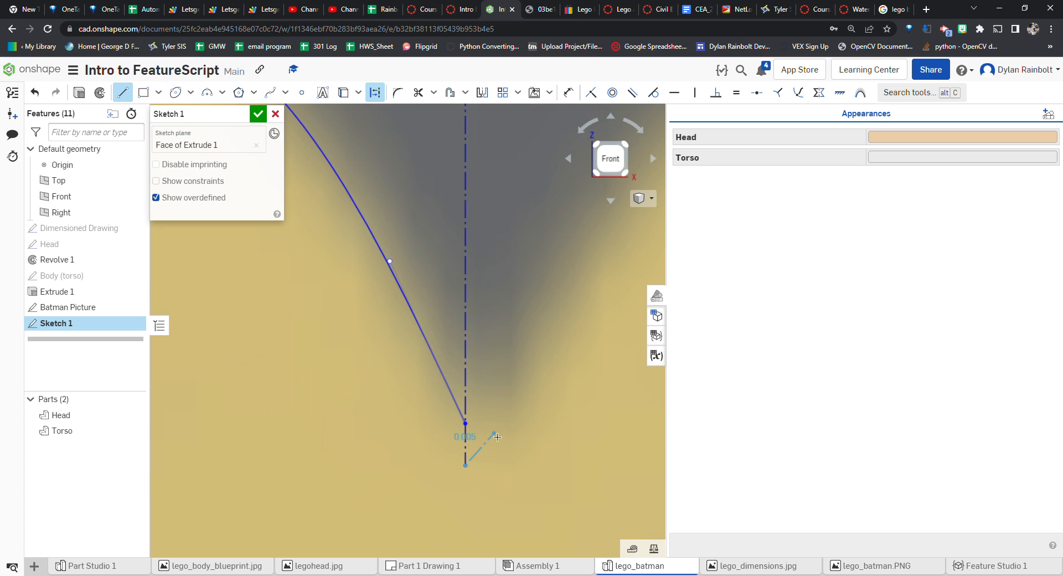
scroll(497, 436, up, 3)
scroll(431, 410, up, 3)
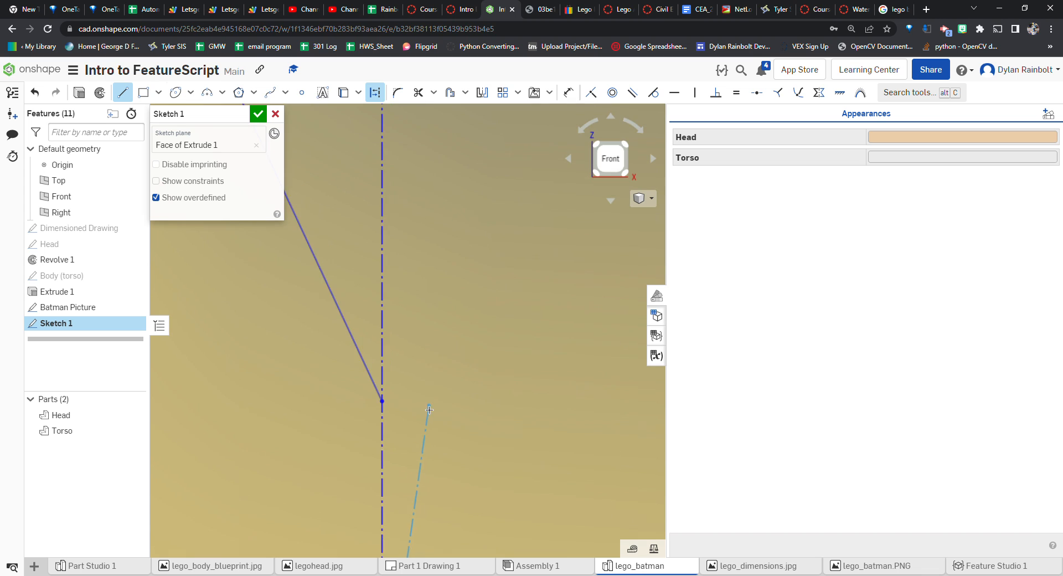
scroll(424, 406, up, 4)
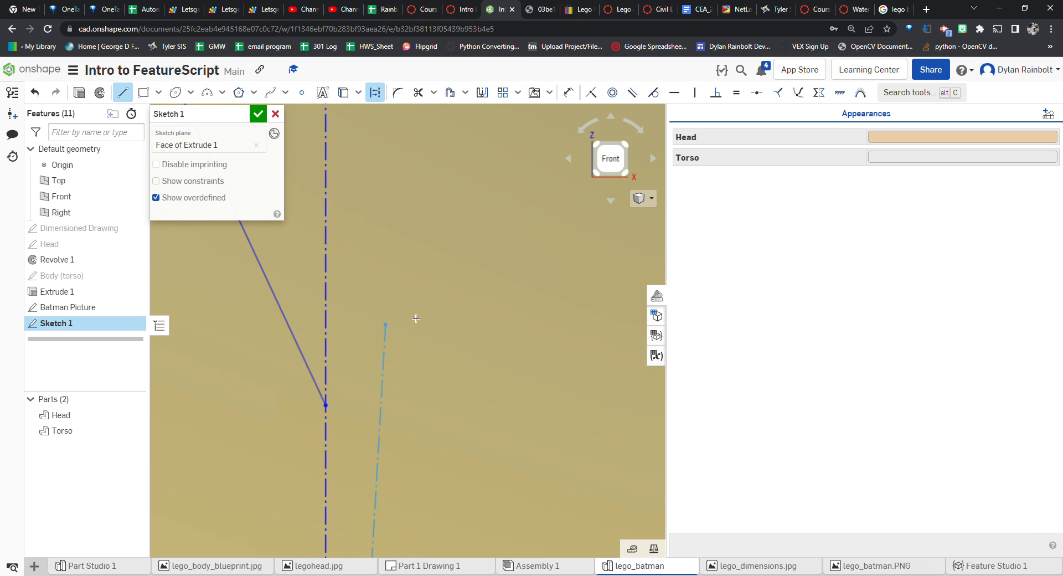
scroll(531, 426, down, 10)
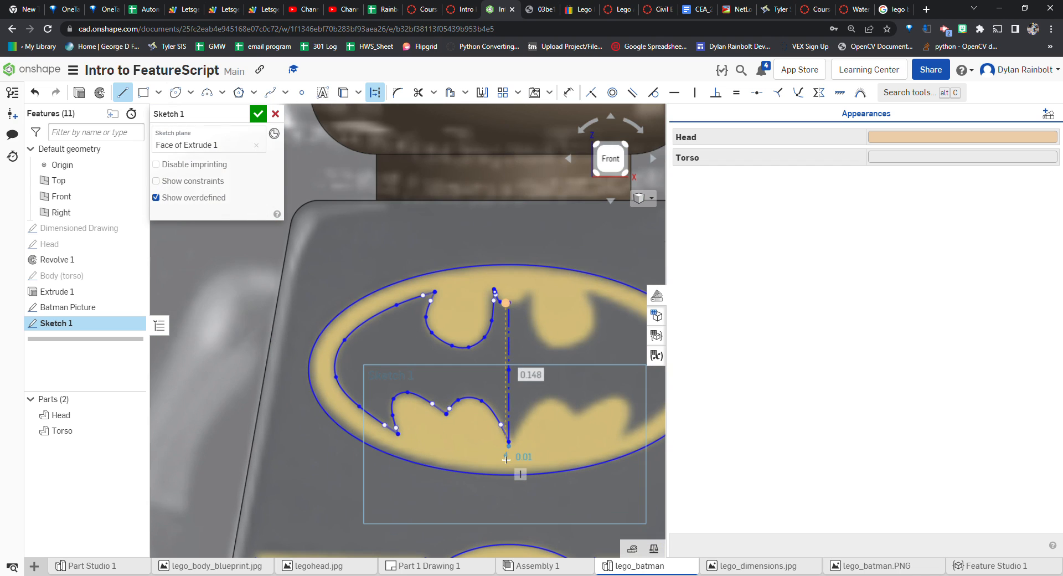
key(Escape)
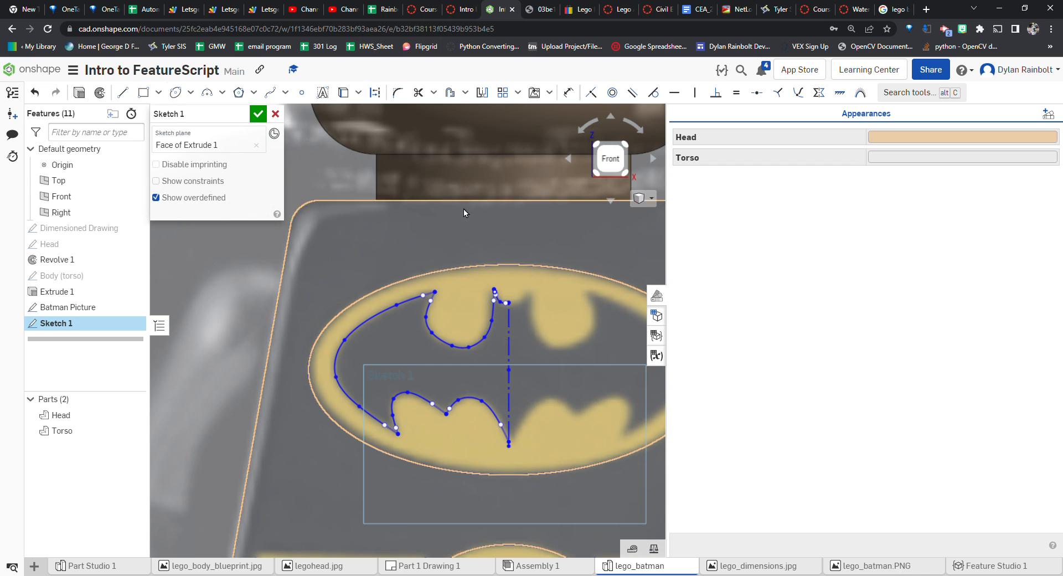
Mirror both left-half splines about the centre line to complete the bat outline, and finish the sketch
click(482, 94)
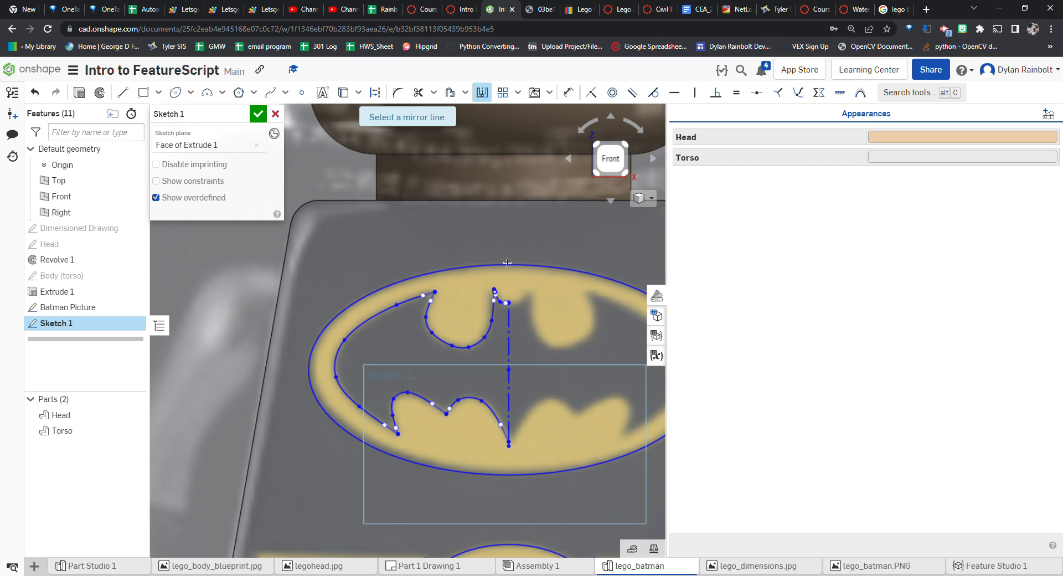
click(510, 331)
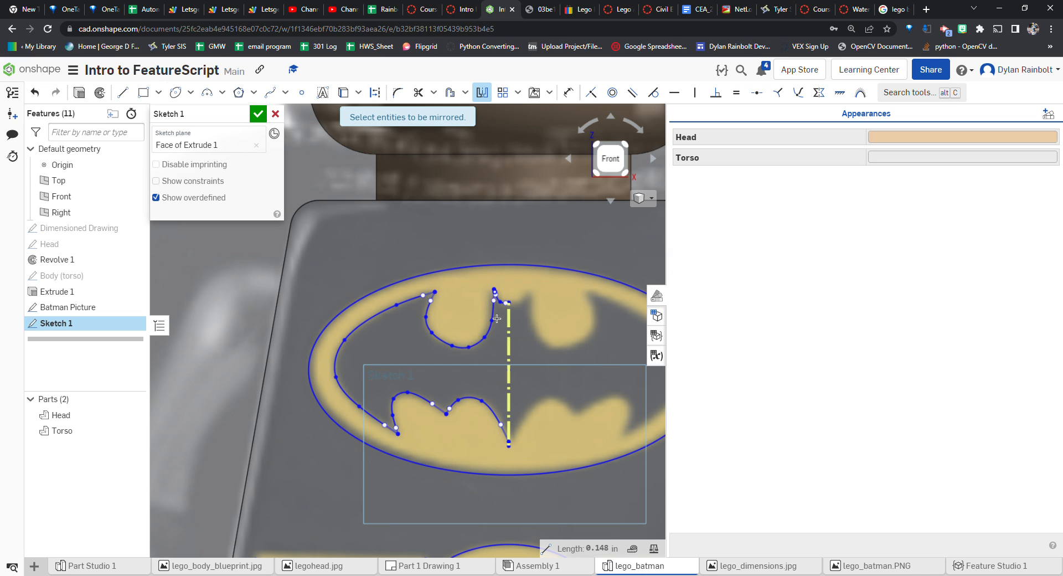
scroll(497, 318, up, 6)
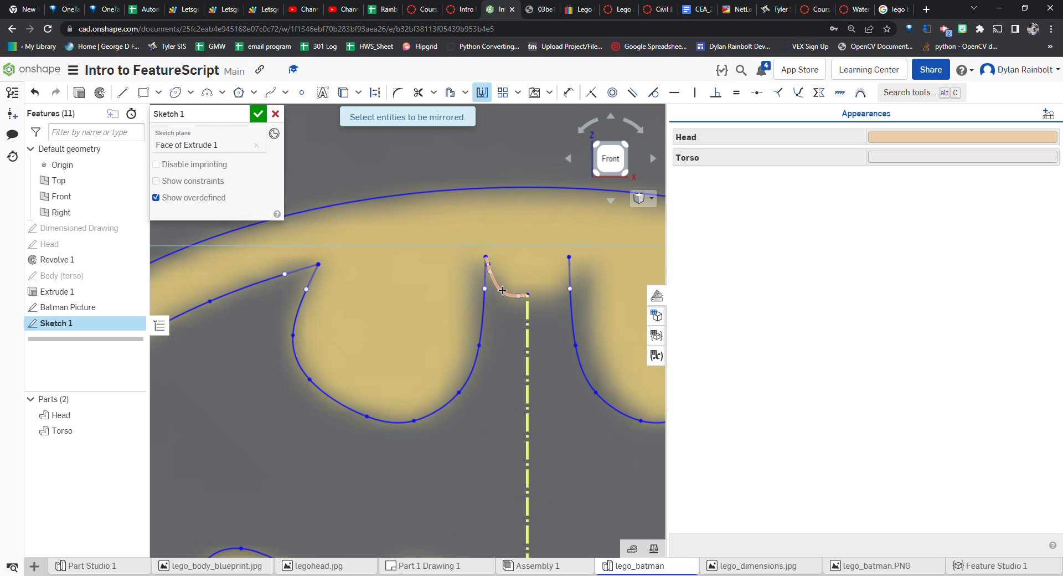
click(502, 289)
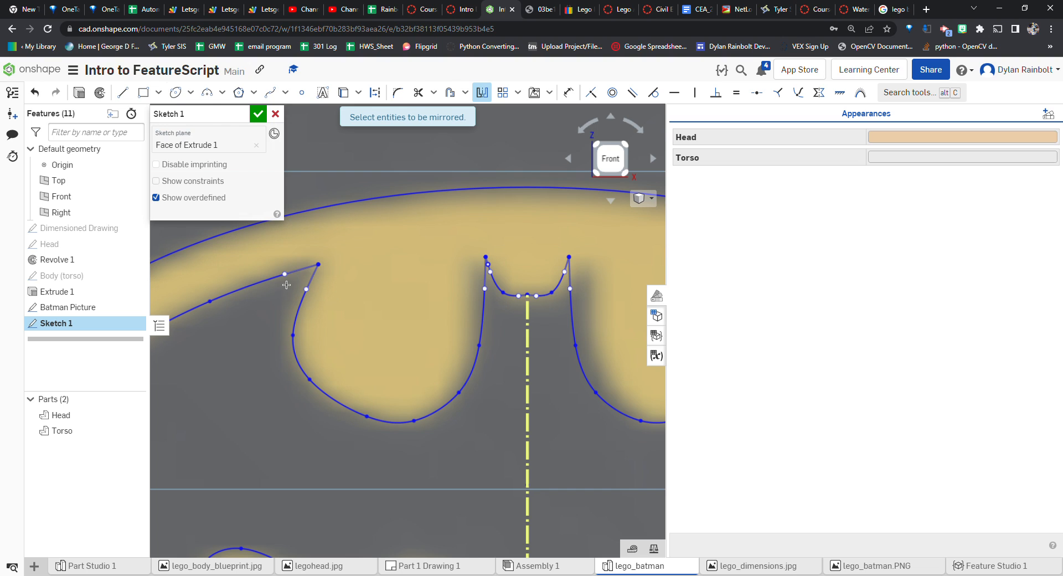
scroll(291, 310, down, 5)
scroll(295, 381, up, 1)
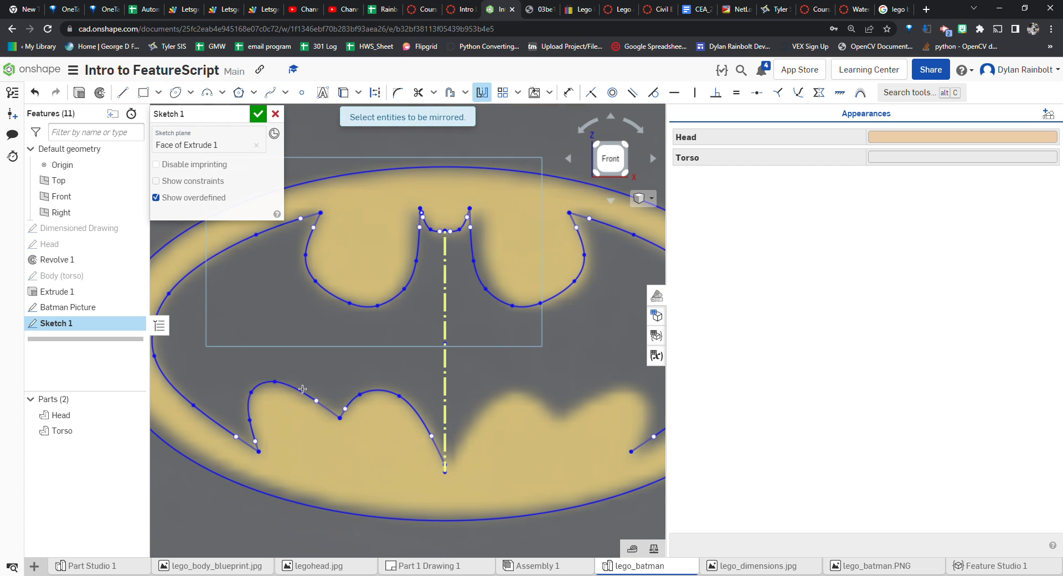
click(355, 405)
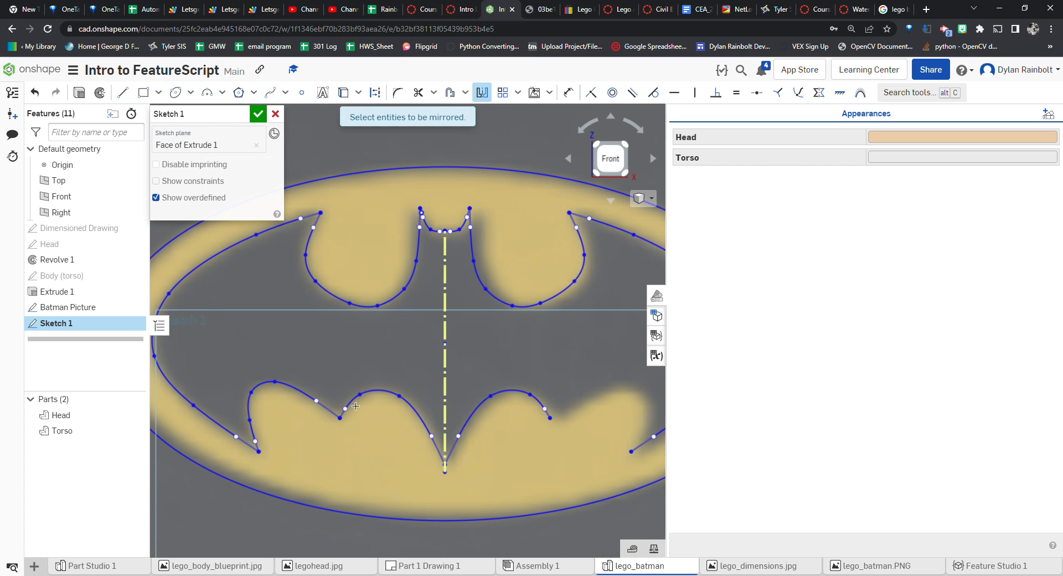
click(314, 399)
scroll(368, 332, down, 3)
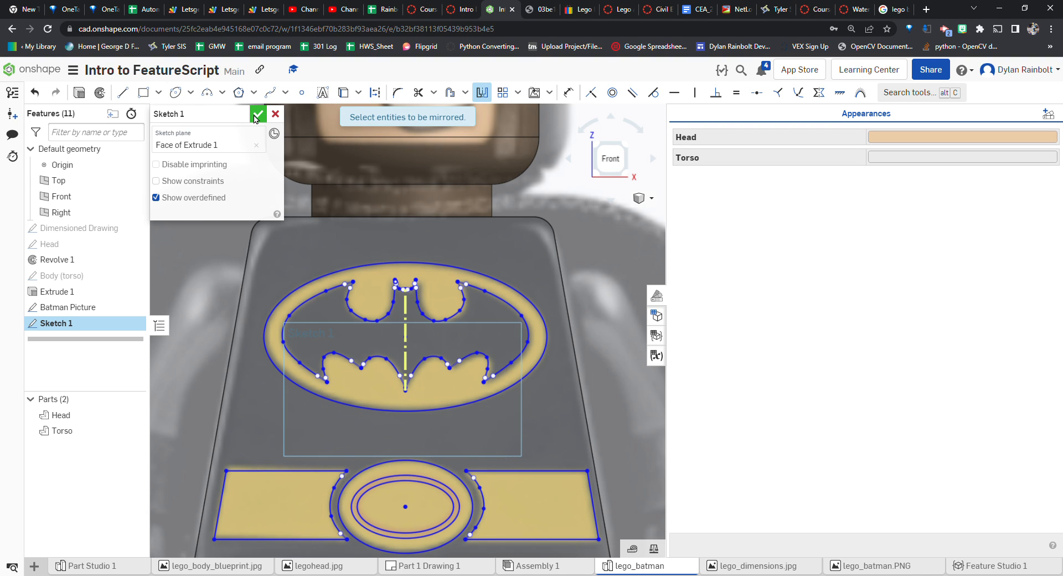
click(258, 117)
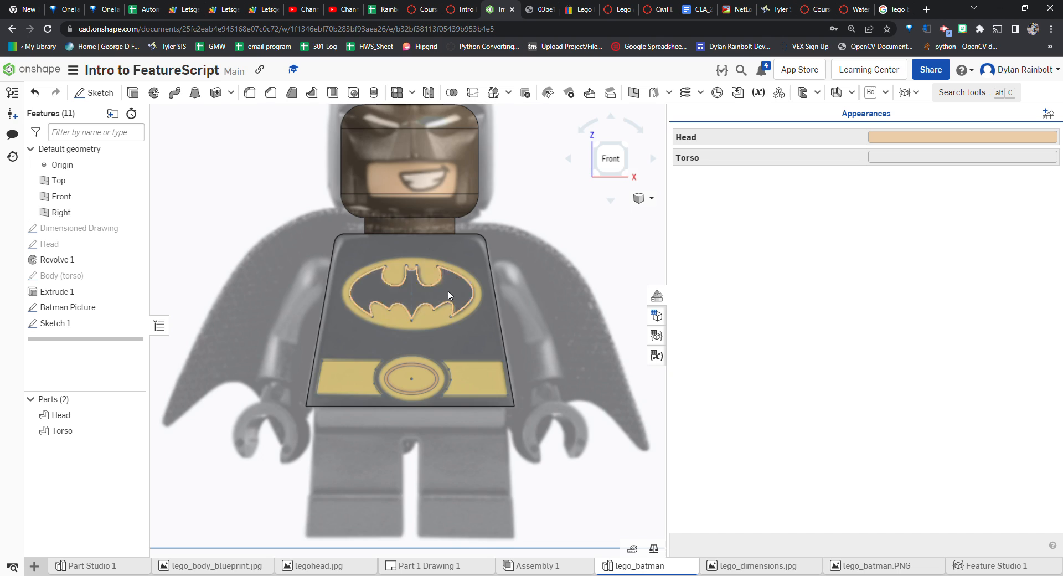
Rename the sketch as Bat Shirt Sketch
click(71, 323)
right_click(94, 327)
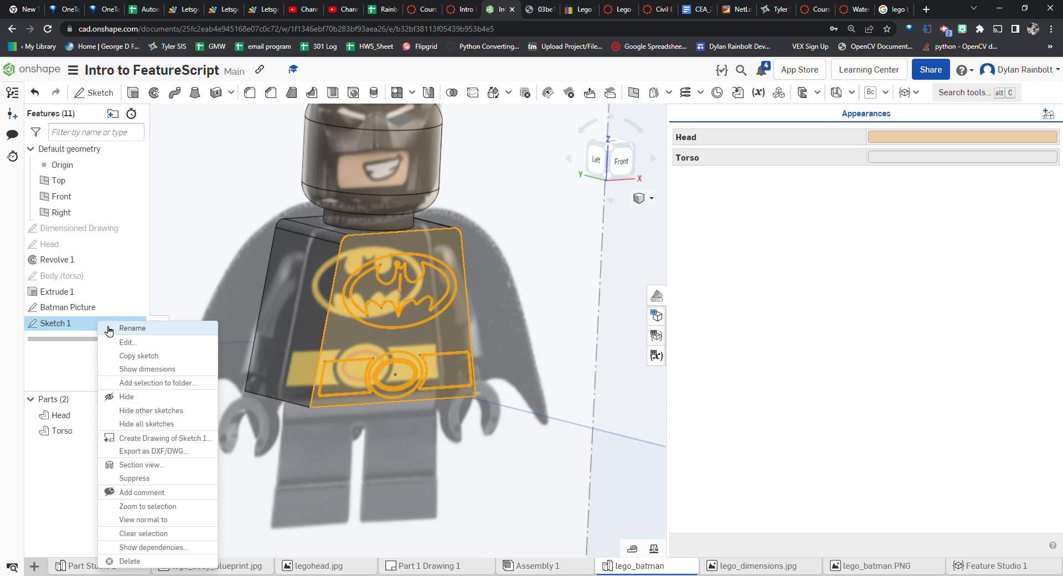
click(133, 328)
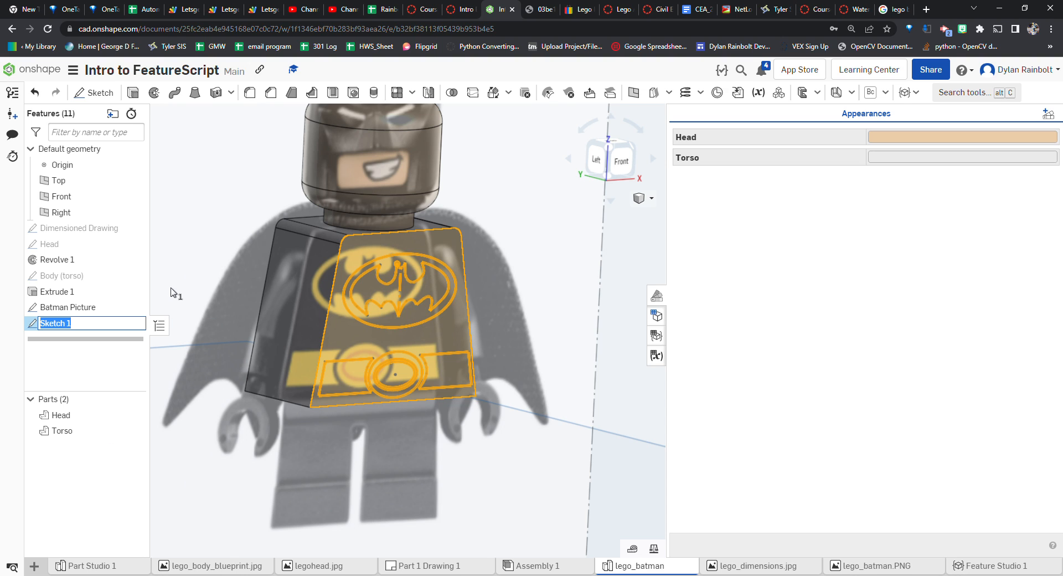
text(Bath)
text(Shirt Sketch)
key(Return)
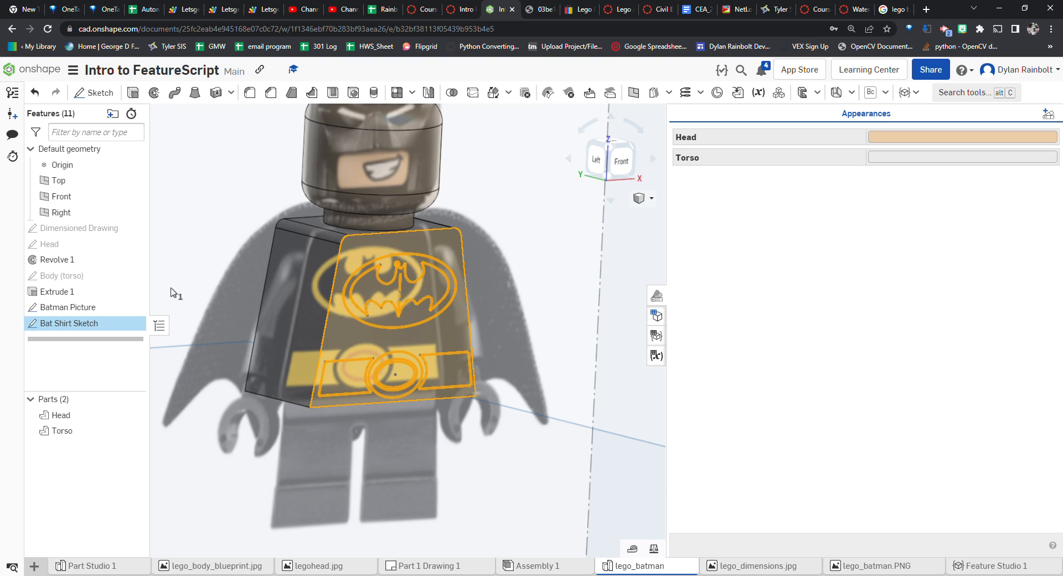
Extrude the Bat Shirt Sketch regions 0.5 mm, adding them to the Torso
click(133, 92)
right_drag(385, 272, 455, 279)
click(260, 221)
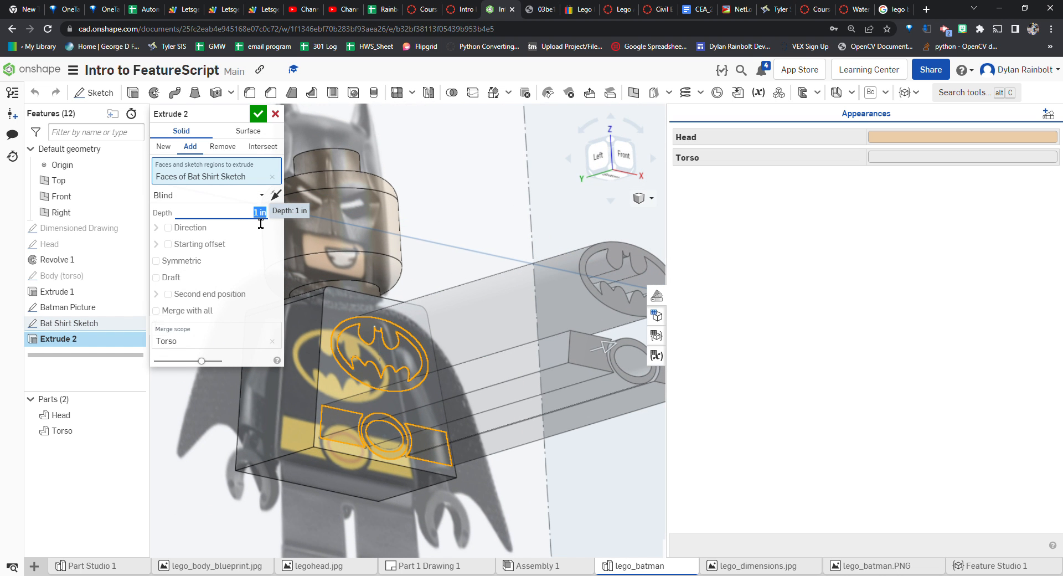
key(BackSpace)
text(.5 mm)
key(Return)
right_drag(560, 308, 553, 249)
click(605, 163)
scroll(487, 286, up, 8)
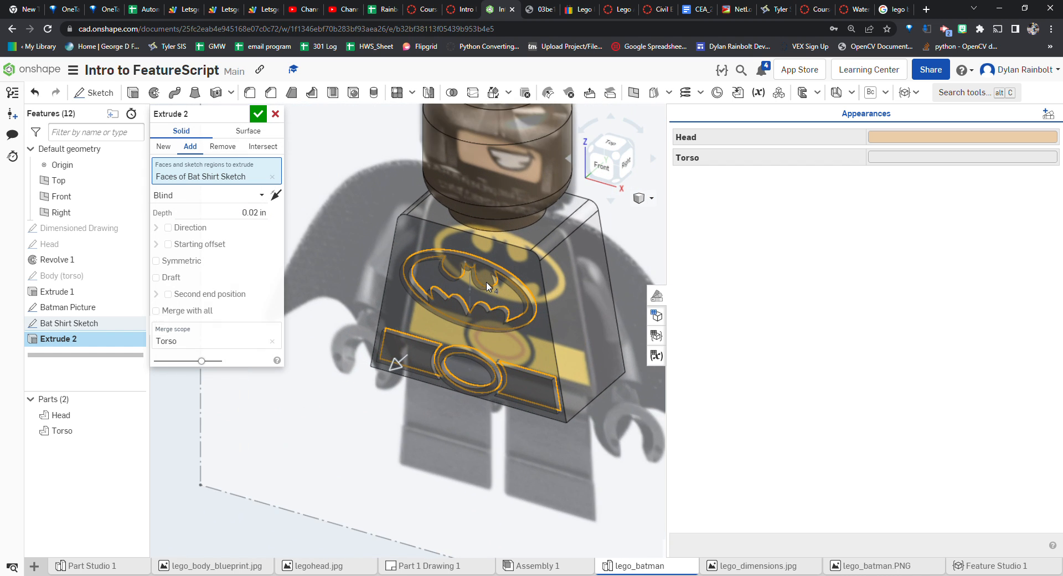
scroll(487, 281, up, 2)
scroll(488, 288, down, 8)
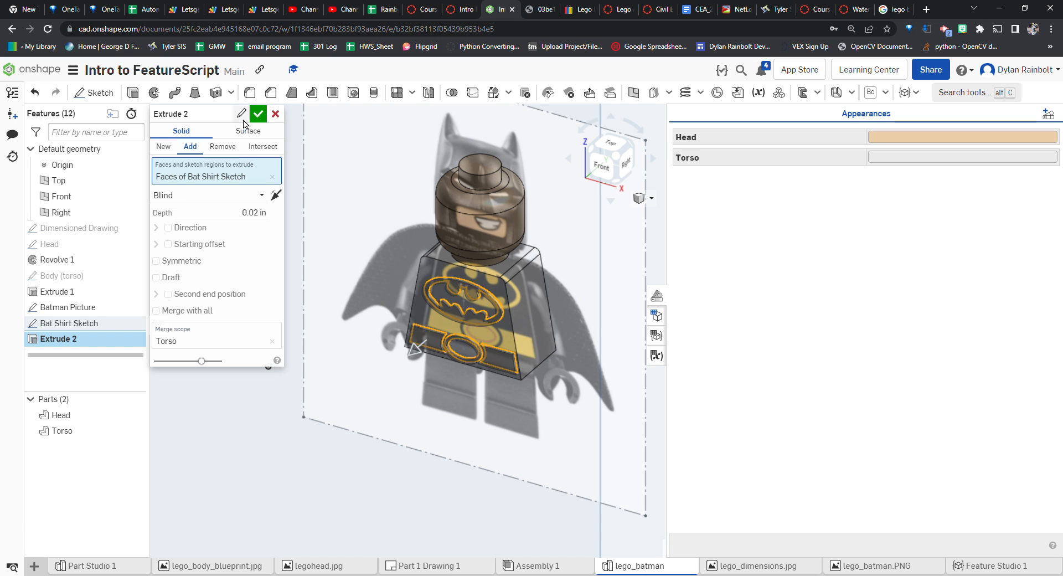
mouse_move(367, 235)
right_down()
mouse_move(448, 229)
mouse_move(360, 226)
right_up()
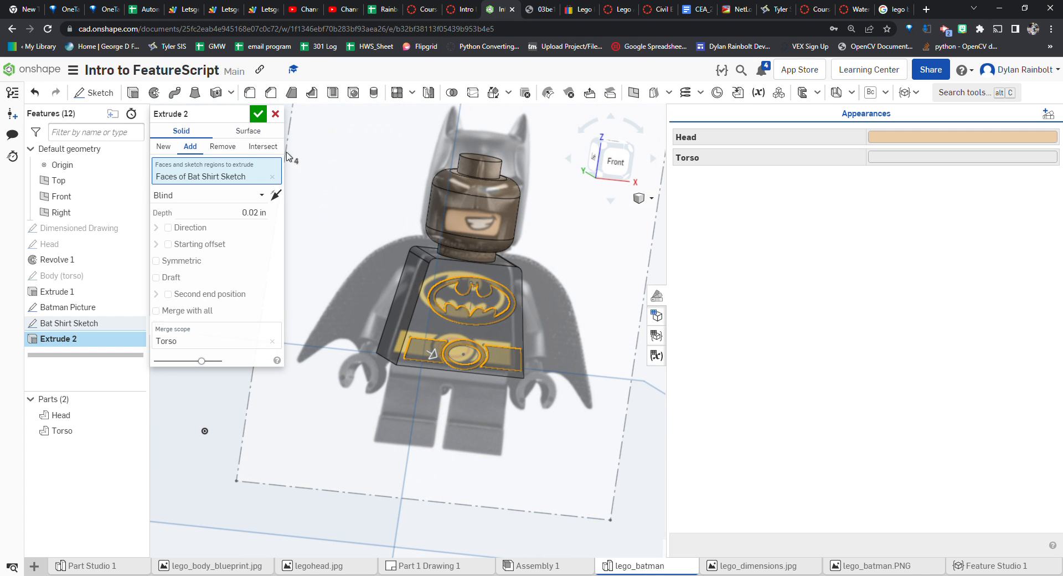
click(258, 114)
Hide the Batman Picture sketch
scroll(500, 308, up, 5)
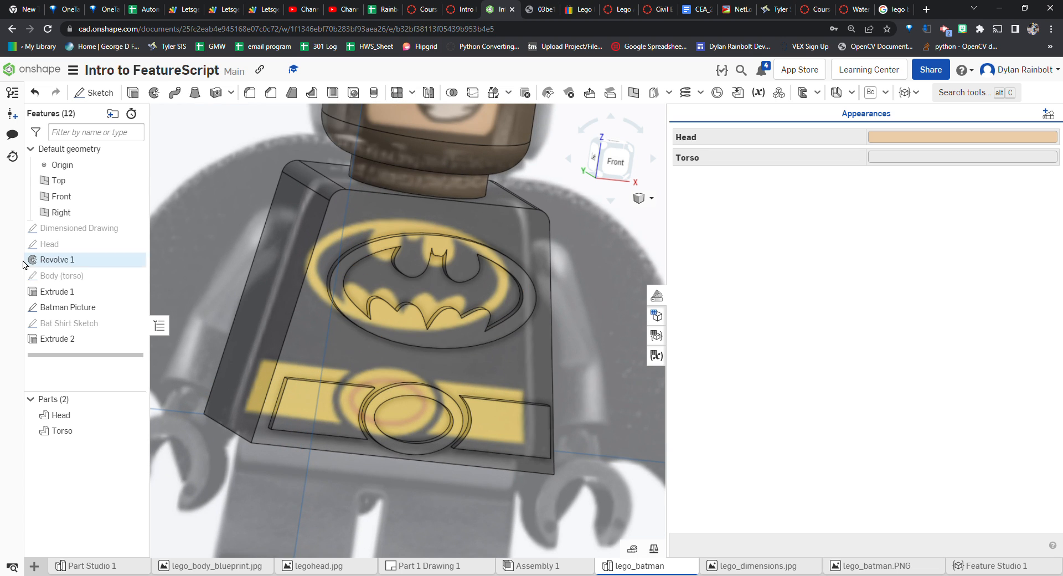
mouse_move(96, 308)
click(134, 307)
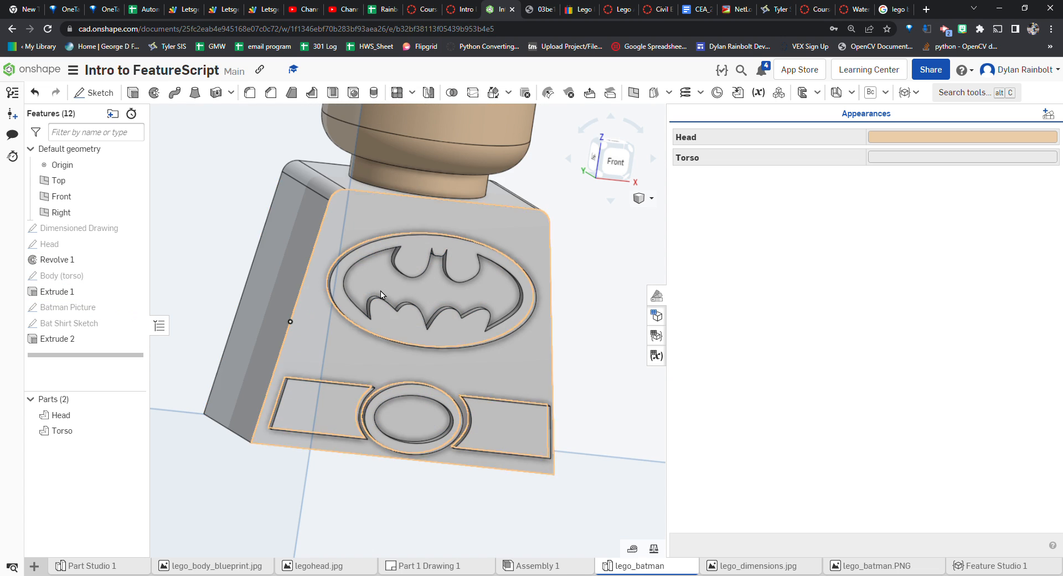
scroll(414, 295, down, 5)
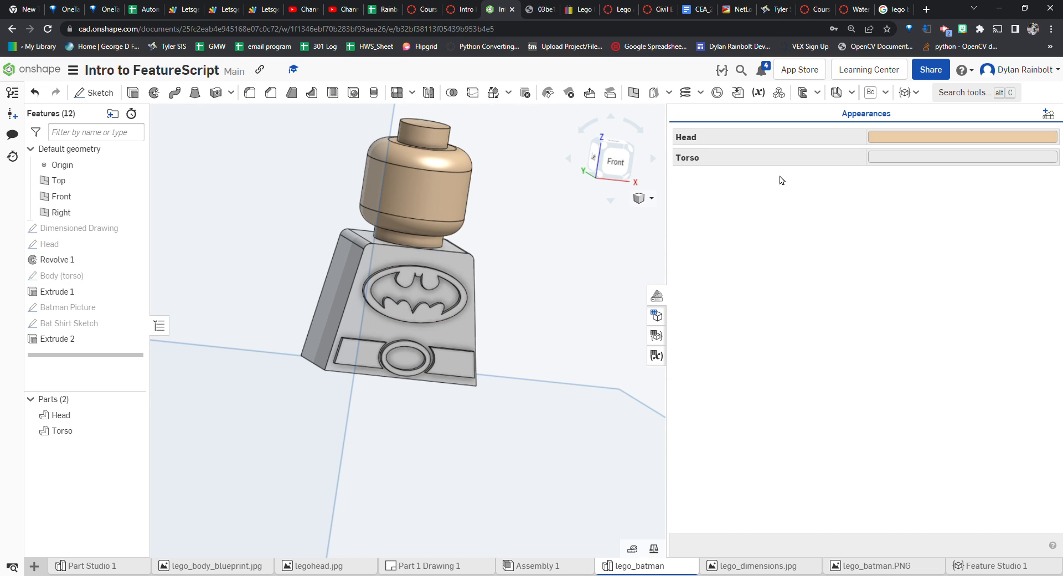
Set the Torso part's appearance colour to yellow hex FDE311
click(898, 158)
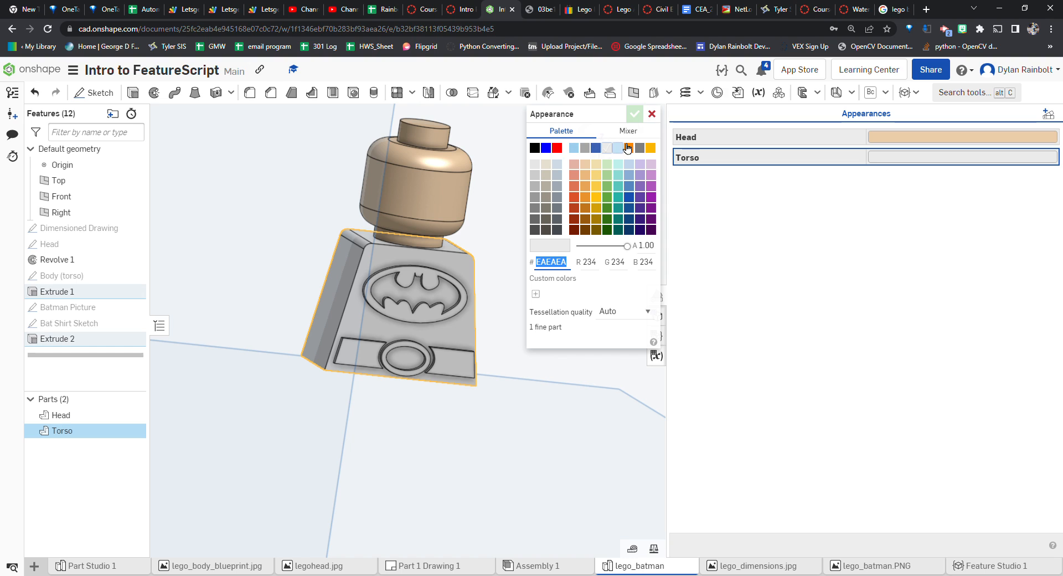
click(600, 186)
click(597, 175)
click(601, 187)
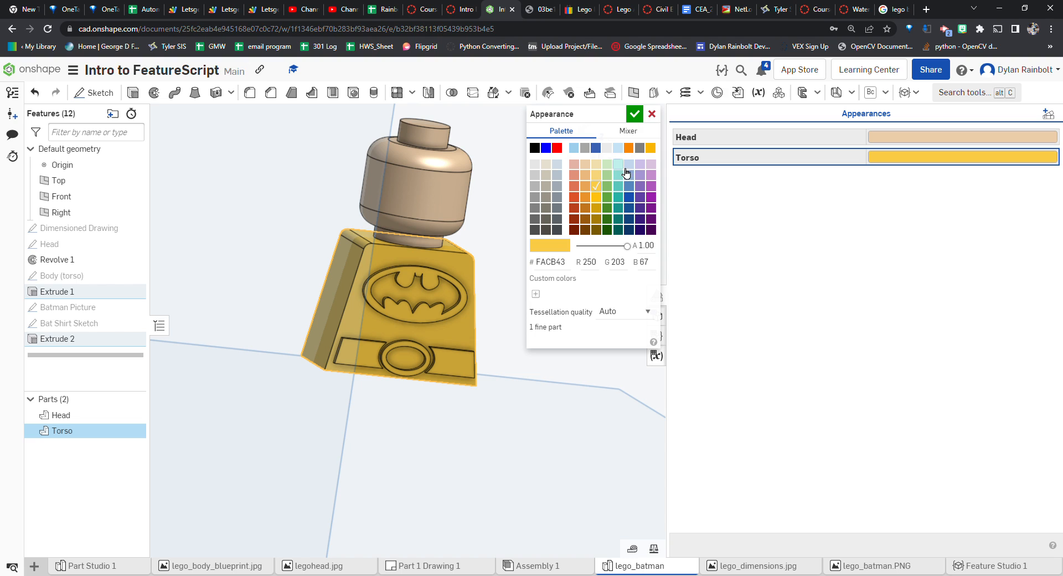
click(635, 114)
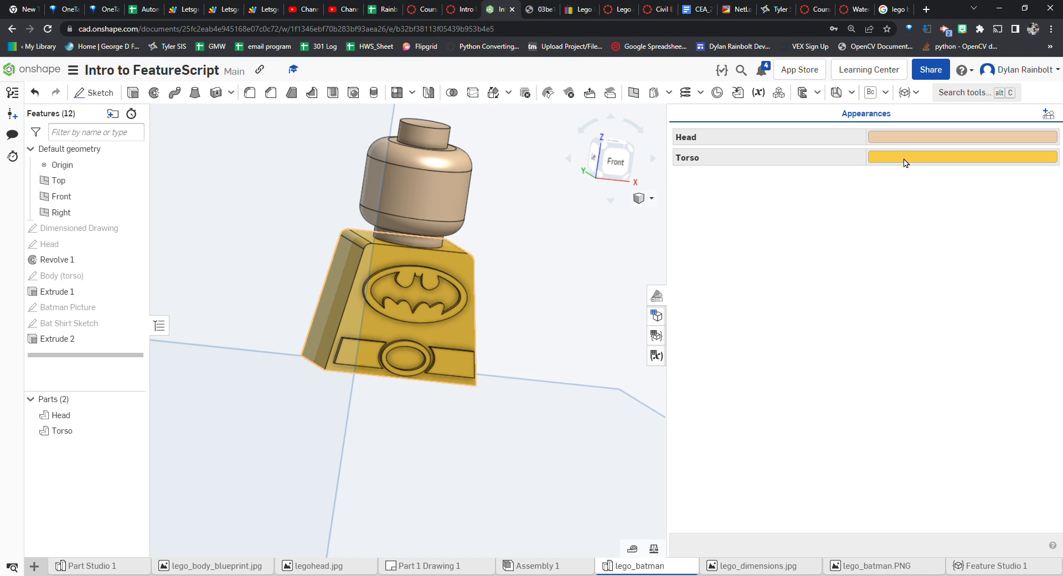
click(881, 161)
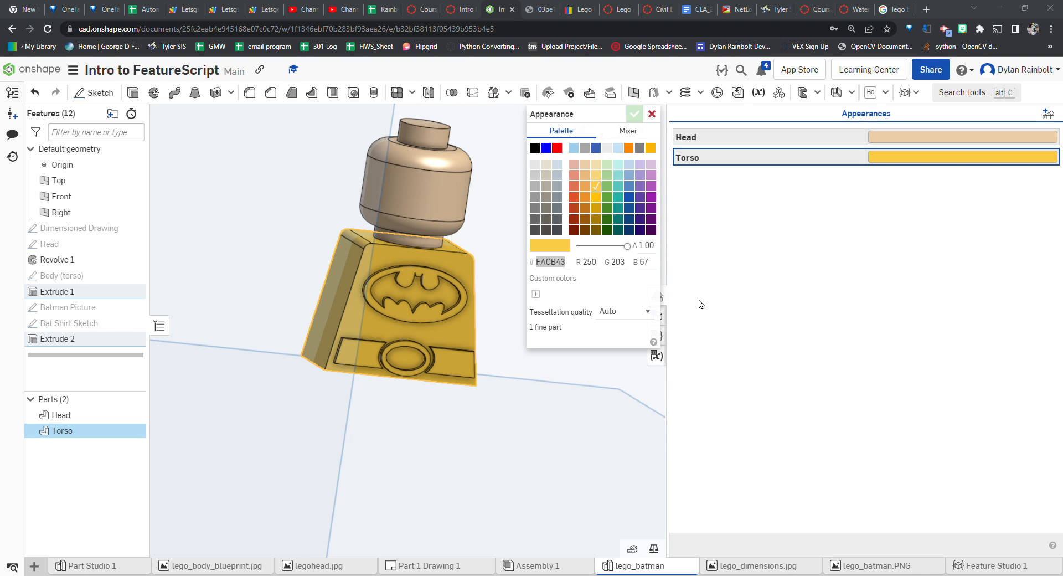
click(549, 268)
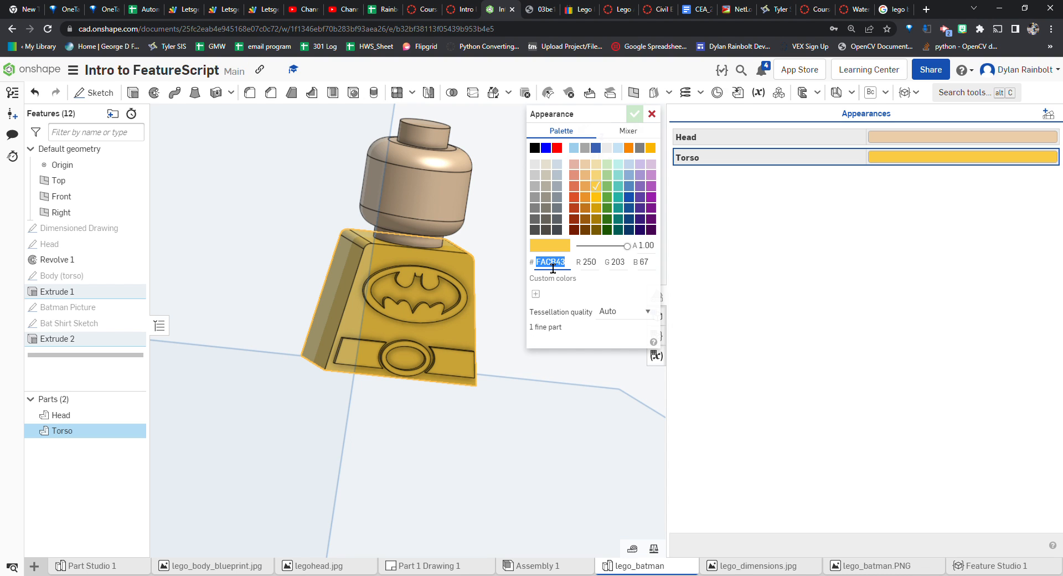
text(FDE311)
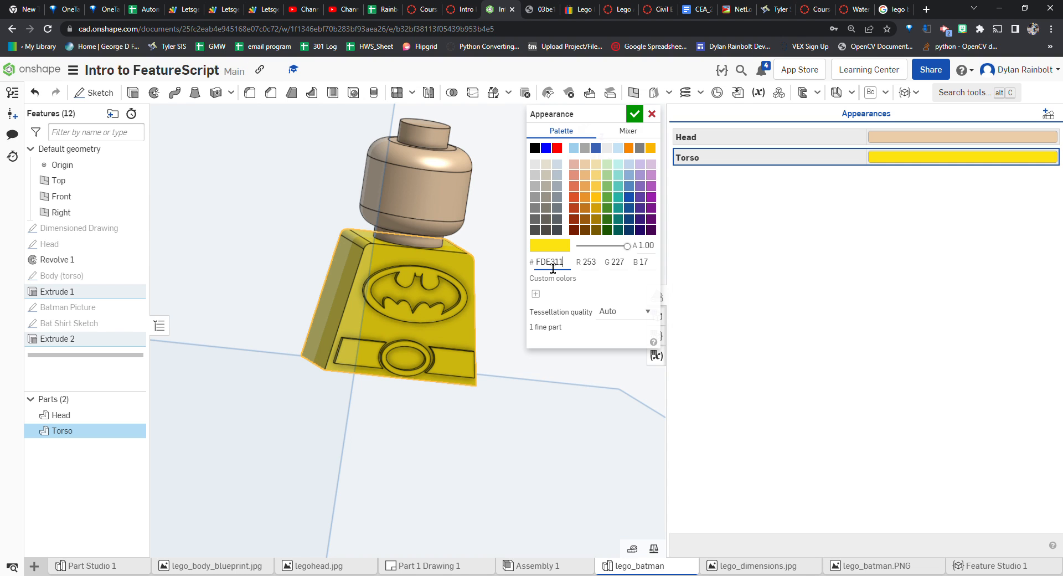
key(Return)
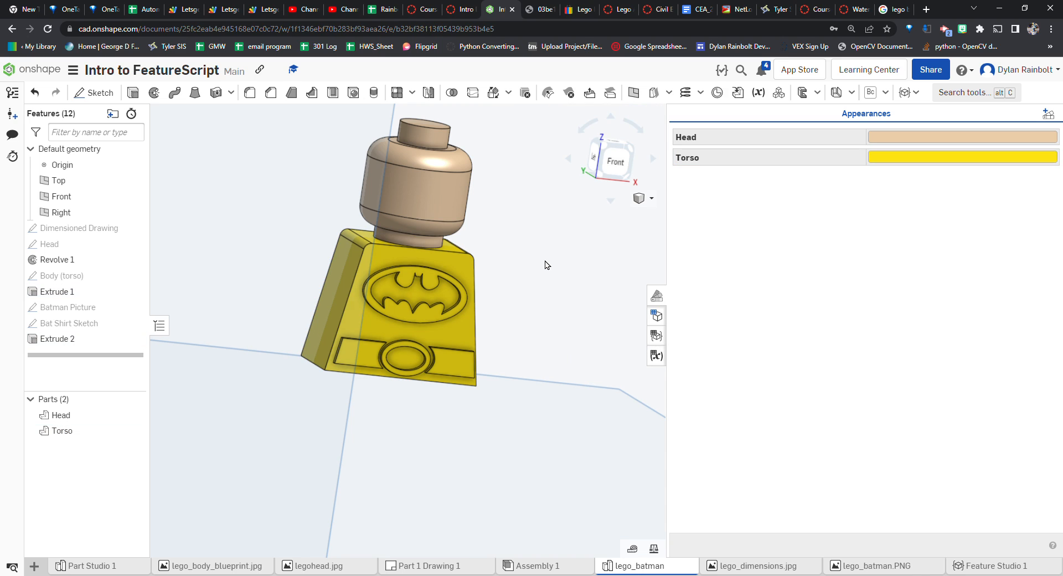
Select the torso's plain body faces around the logo and belt and give them a black face appearance
click(658, 296)
click(1010, 161)
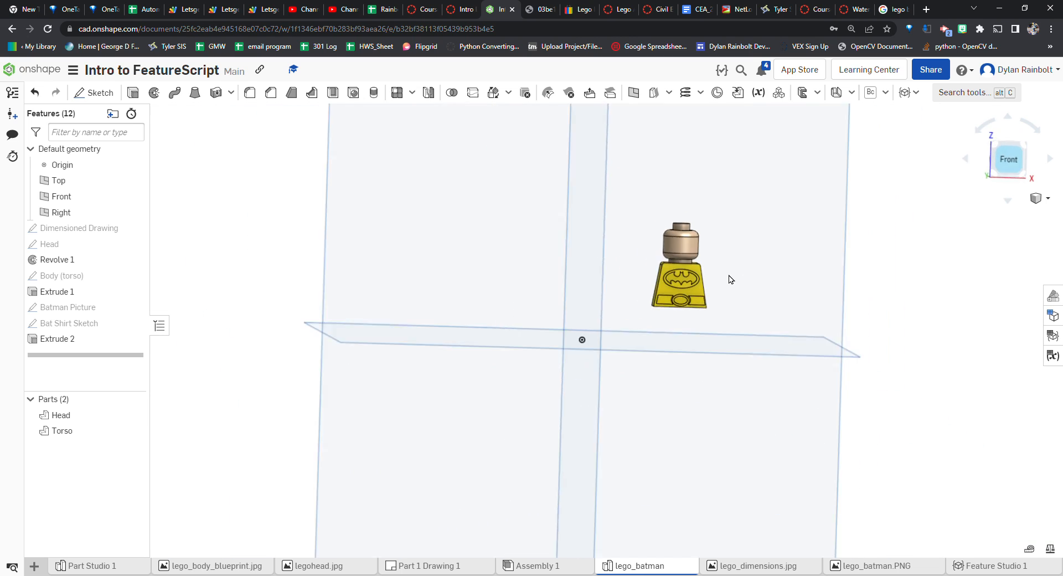
scroll(699, 277, up, 3)
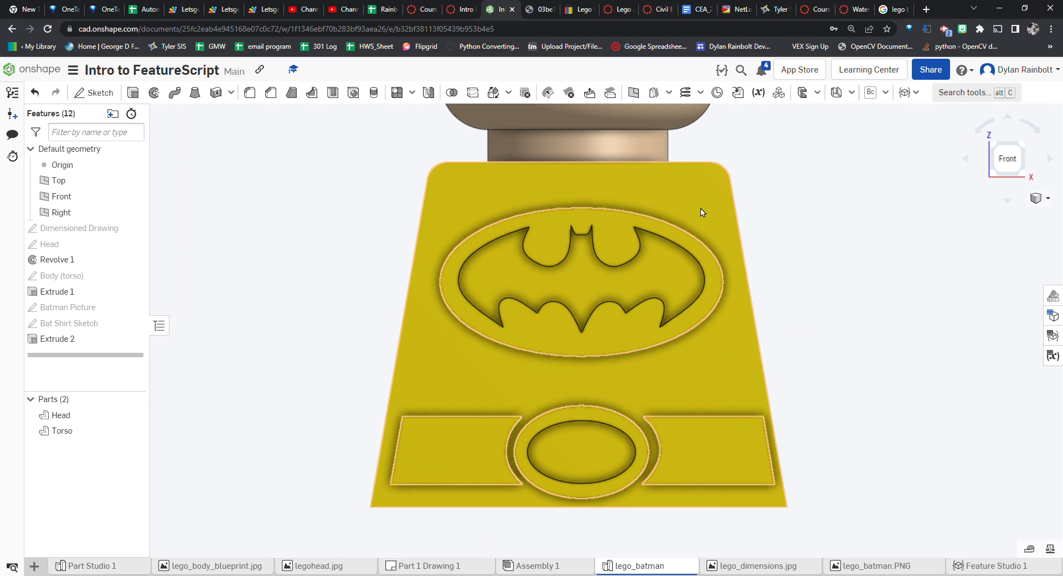
click(702, 212)
scroll(714, 287, down, 3)
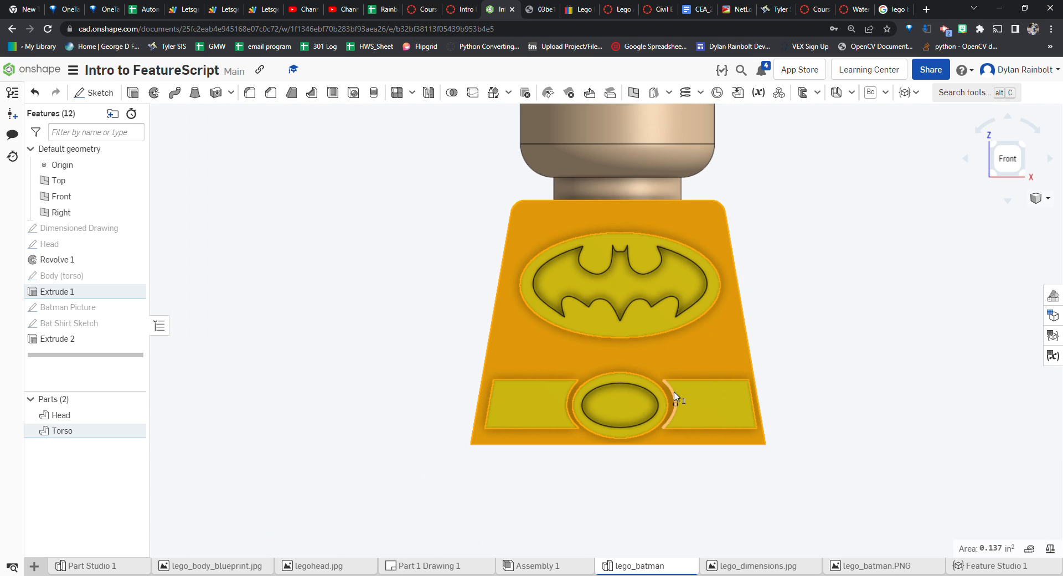
click(623, 408)
right_drag(566, 332, 593, 334)
click(614, 291)
right_drag(504, 303, 443, 308)
click(443, 308)
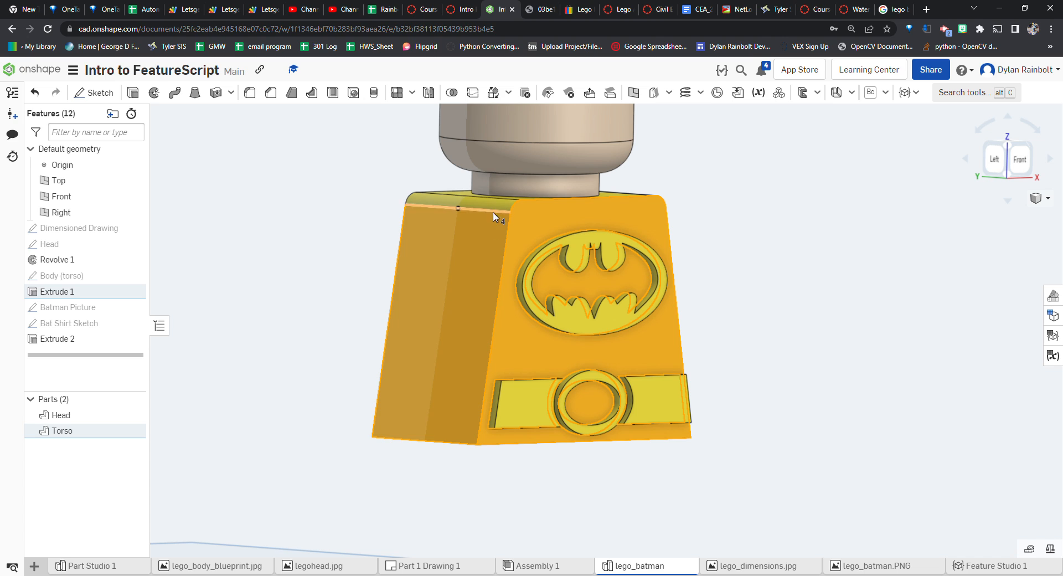
mouse_move(493, 209)
right_down()
mouse_move(490, 221)
mouse_move(510, 197)
right_up()
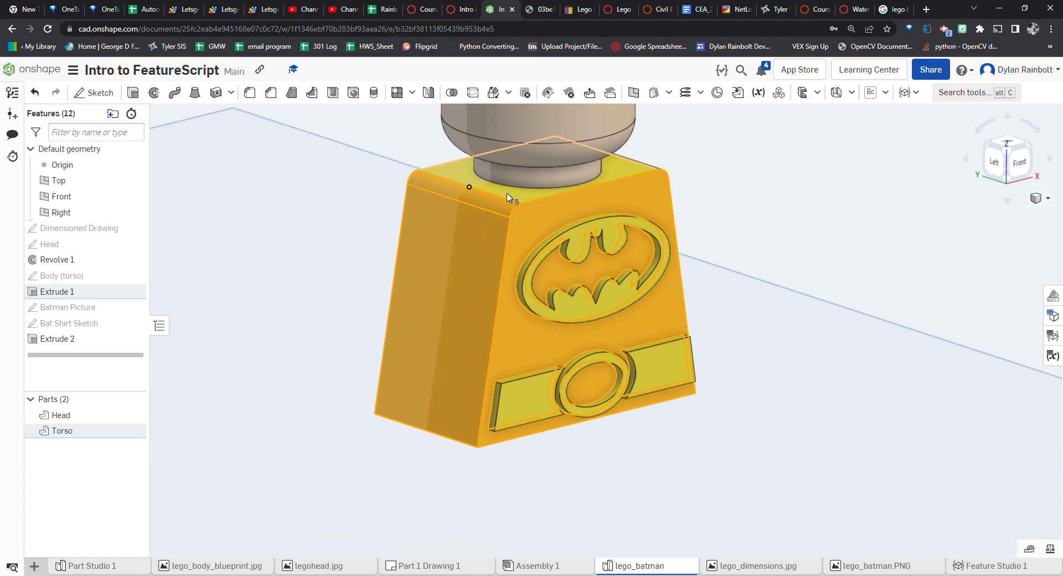
click(559, 202)
right_drag(731, 223, 642, 209)
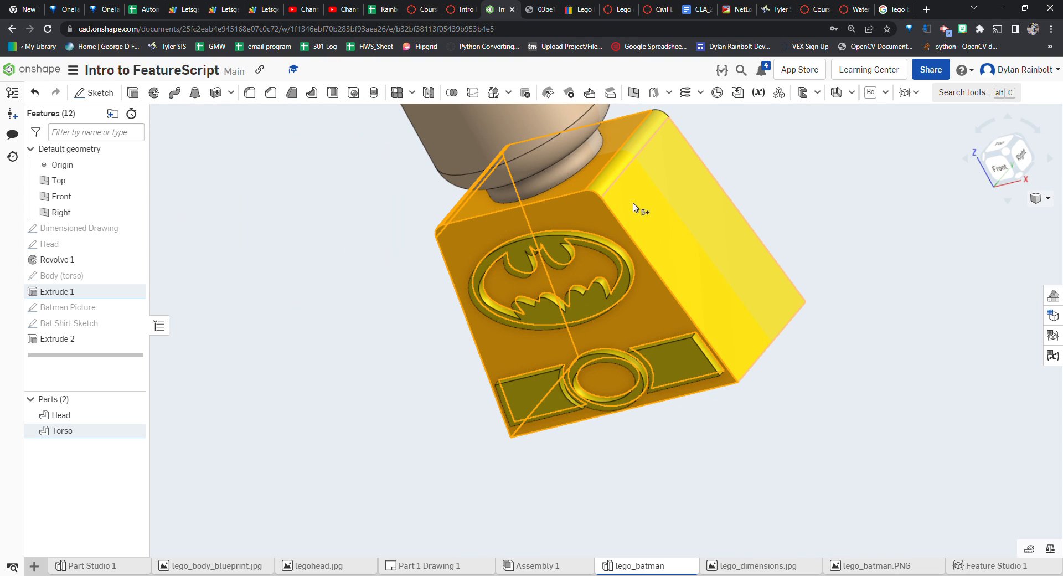
click(644, 209)
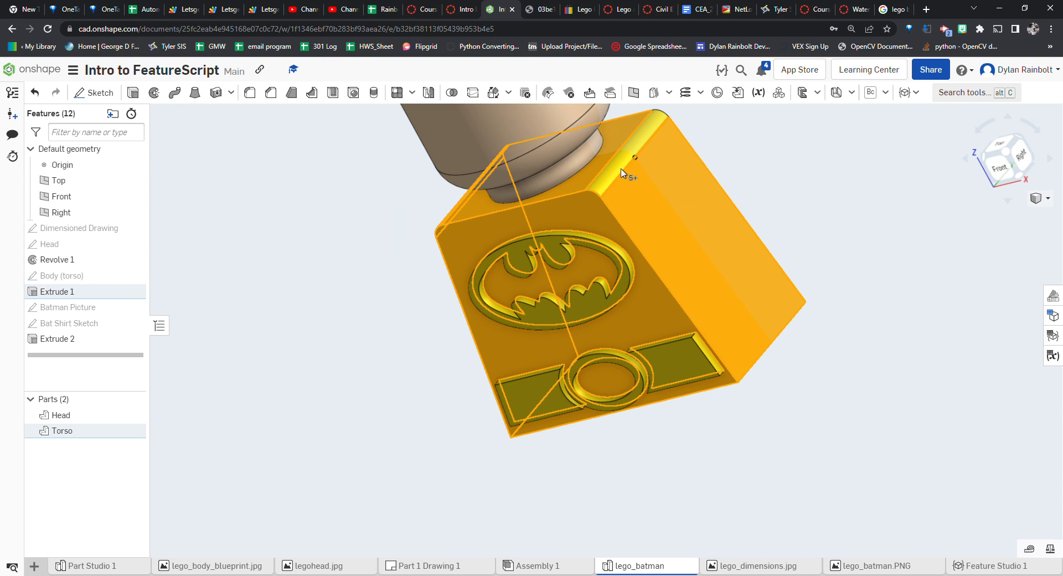
right_drag(800, 311, 822, 450)
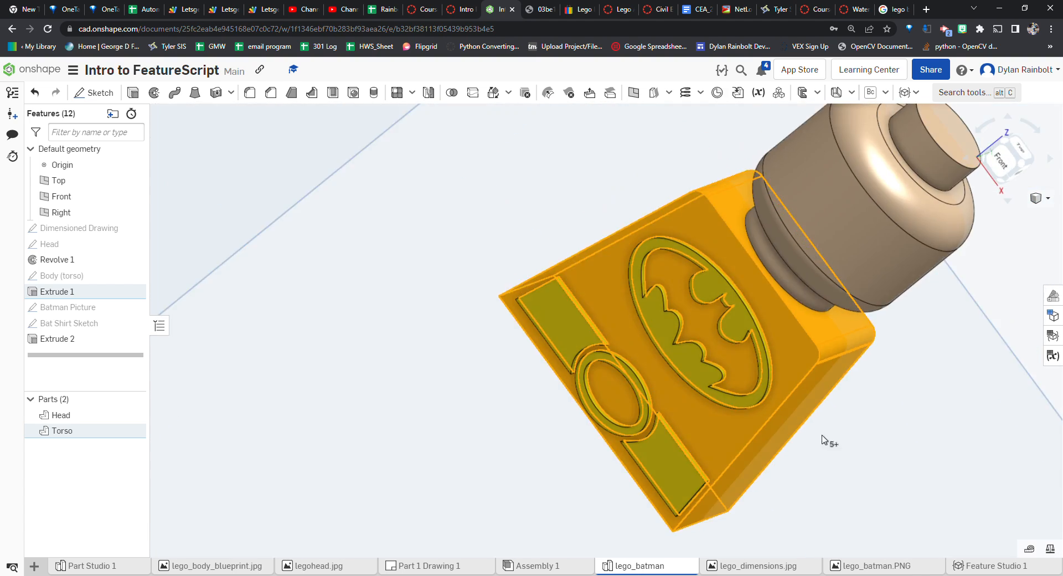
click(1021, 183)
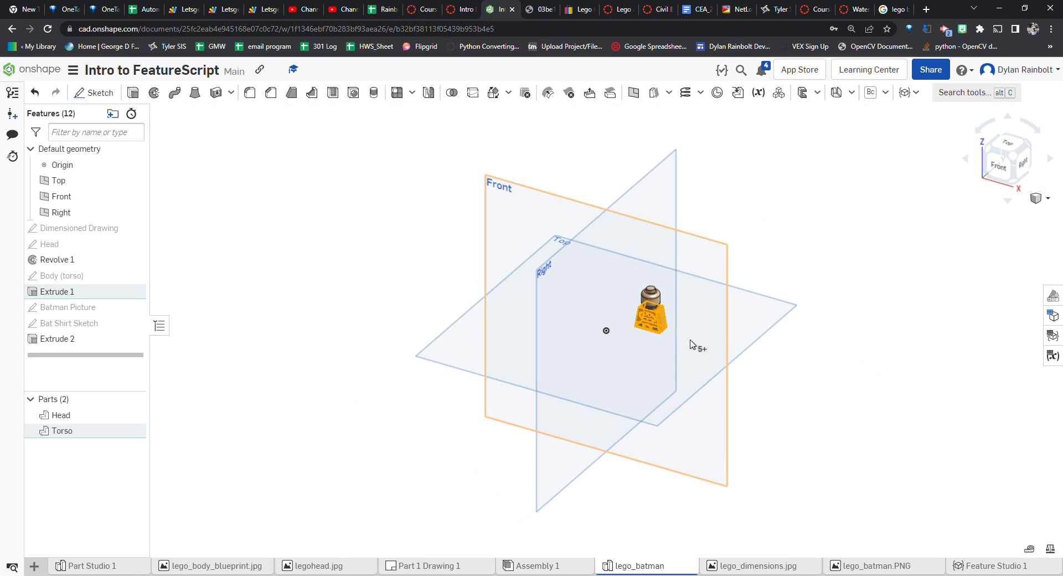
scroll(664, 331, up, 8)
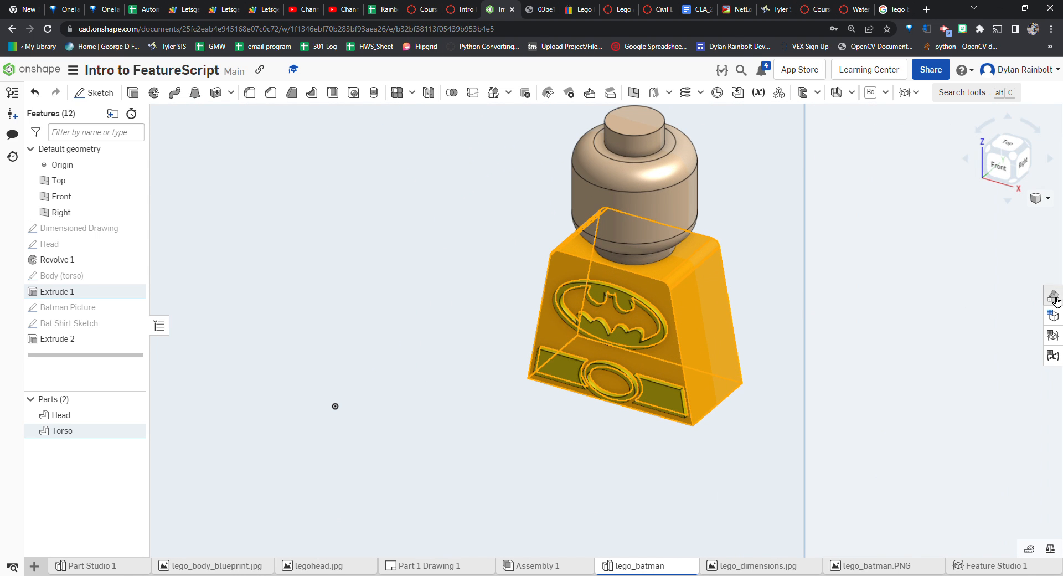
right_click(689, 306)
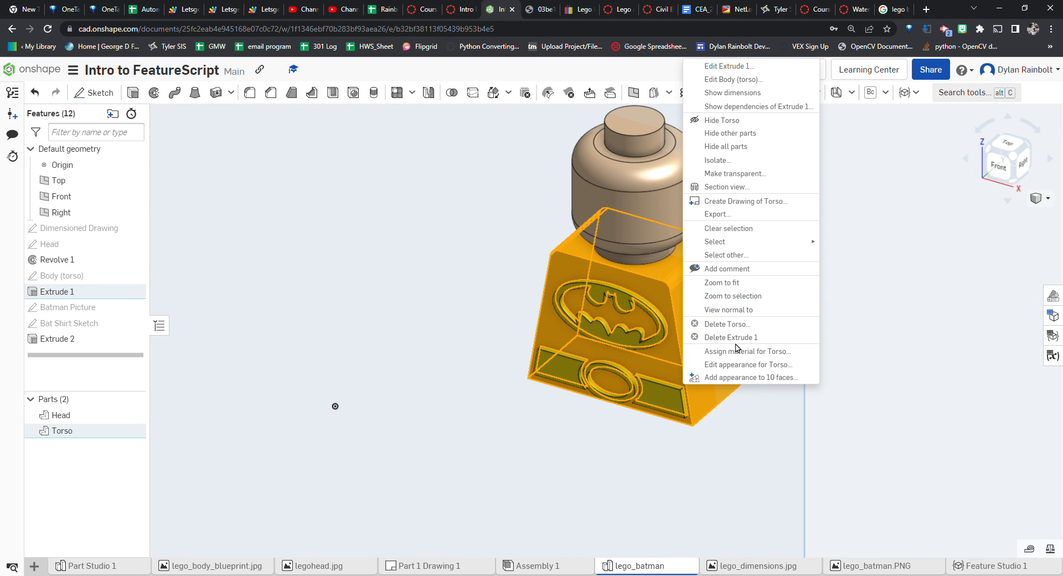
click(746, 377)
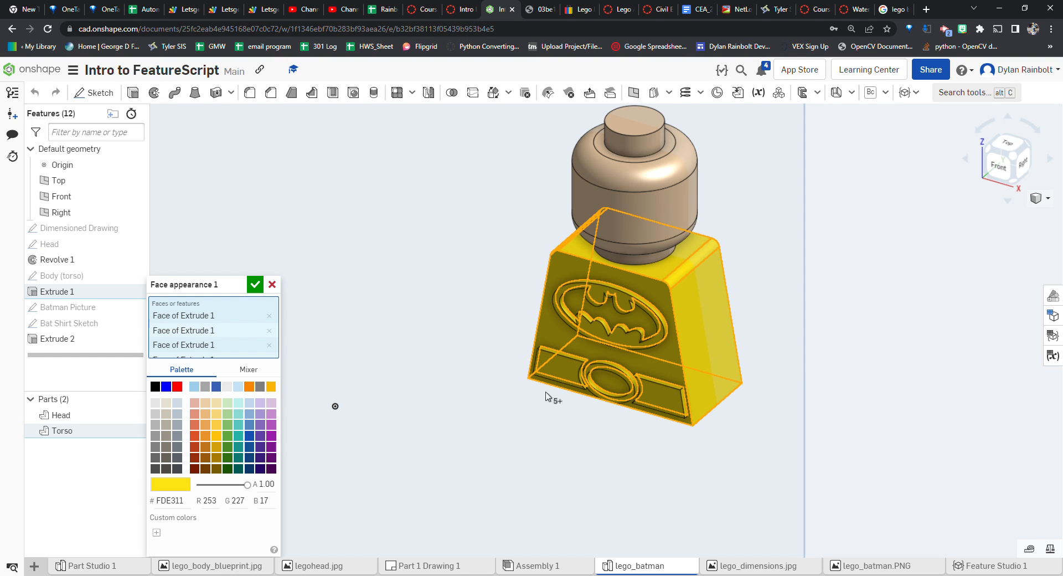
click(157, 388)
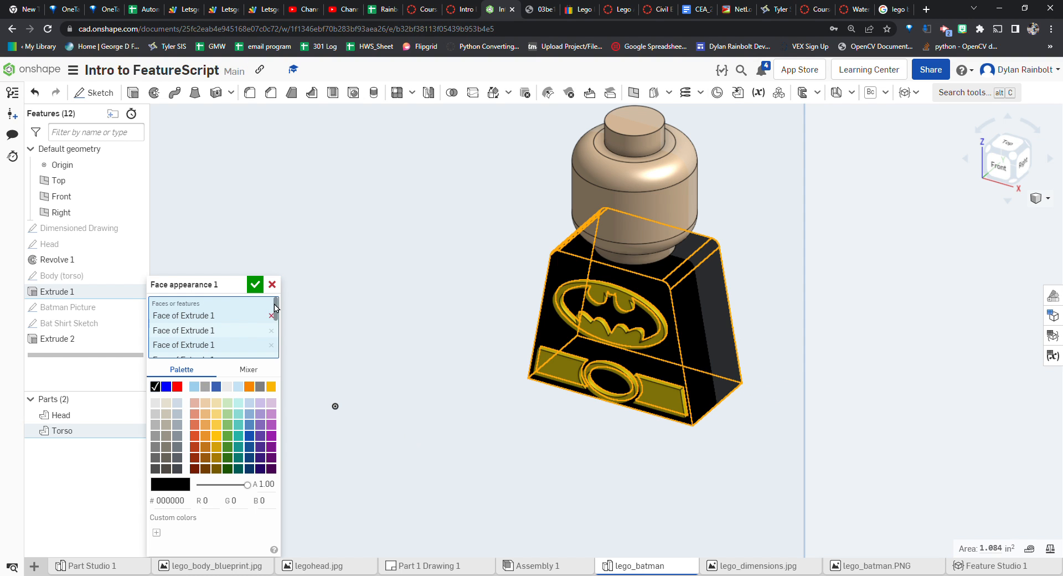
click(254, 284)
Inspect the coloured minifigure from several views and show the Batman Picture sketch to compare against it
right_drag(550, 356, 597, 453)
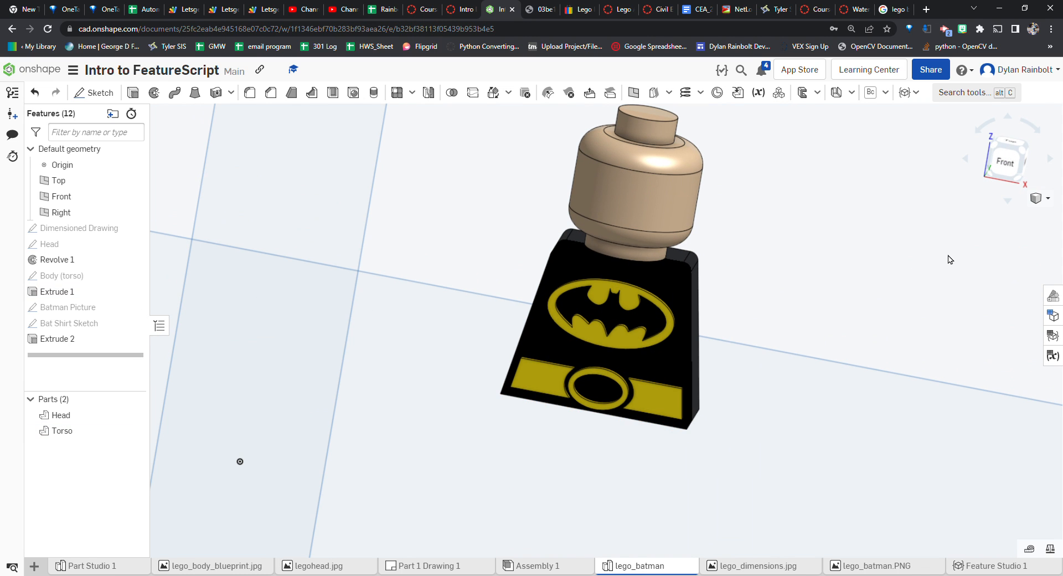
click(1002, 180)
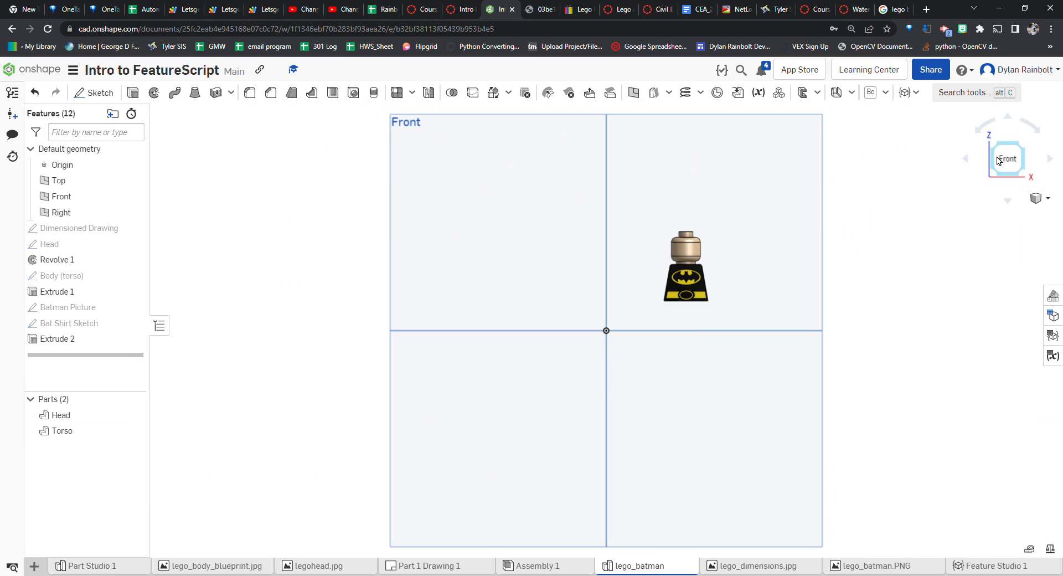
click(1020, 149)
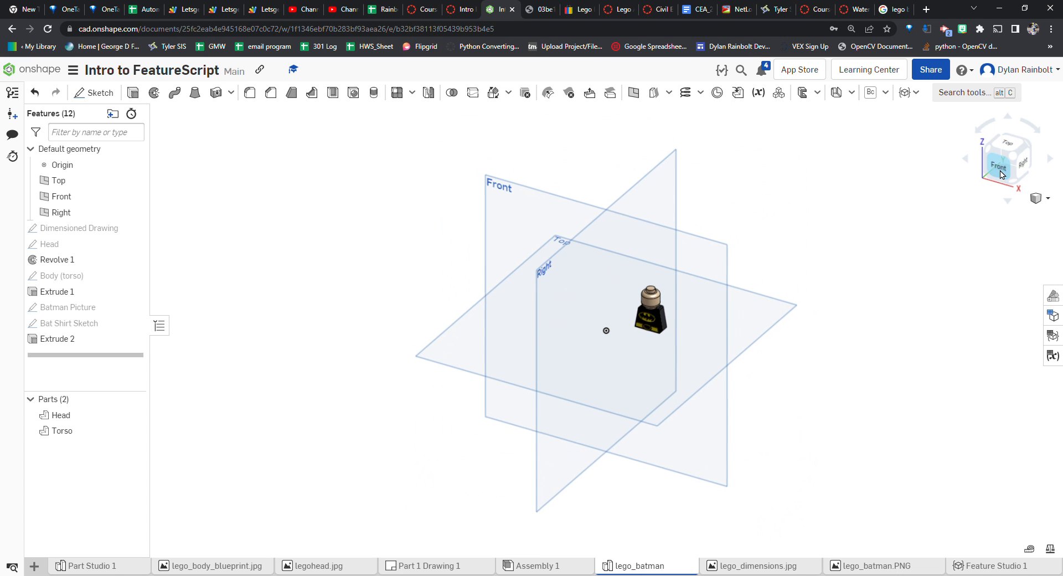
click(991, 176)
scroll(720, 260, up, 6)
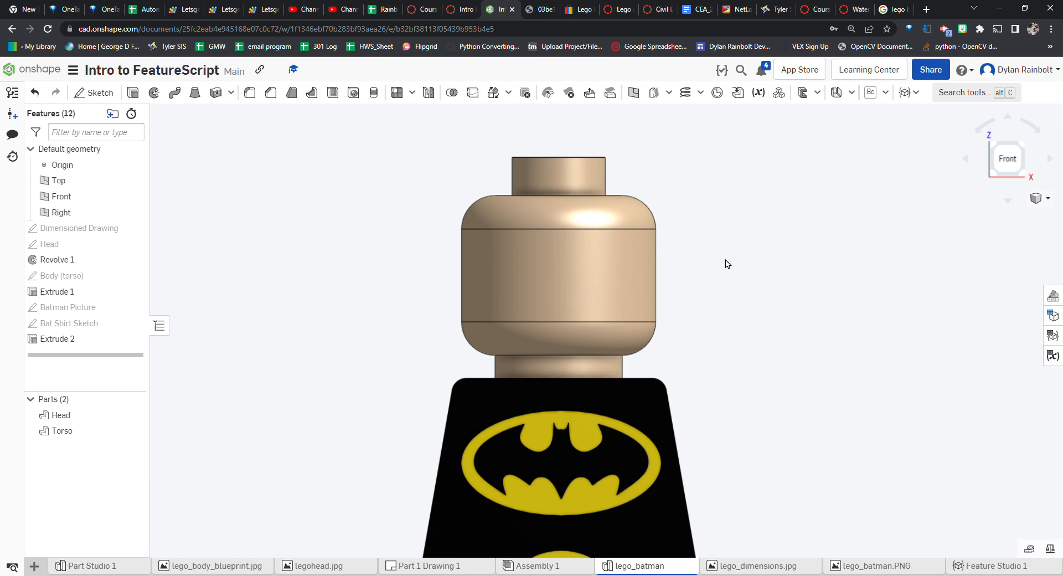
scroll(714, 249, down, 3)
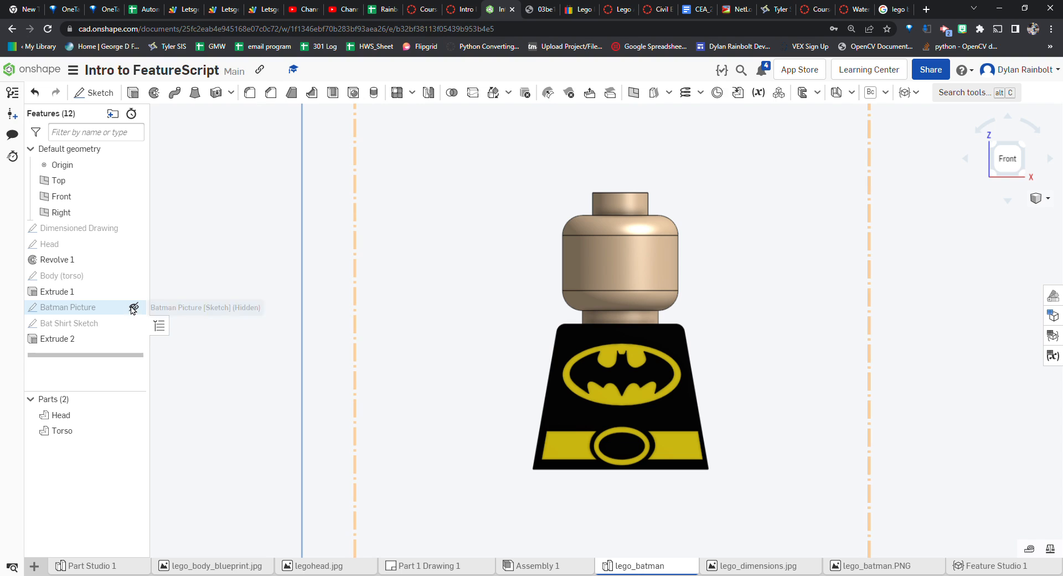
click(134, 307)
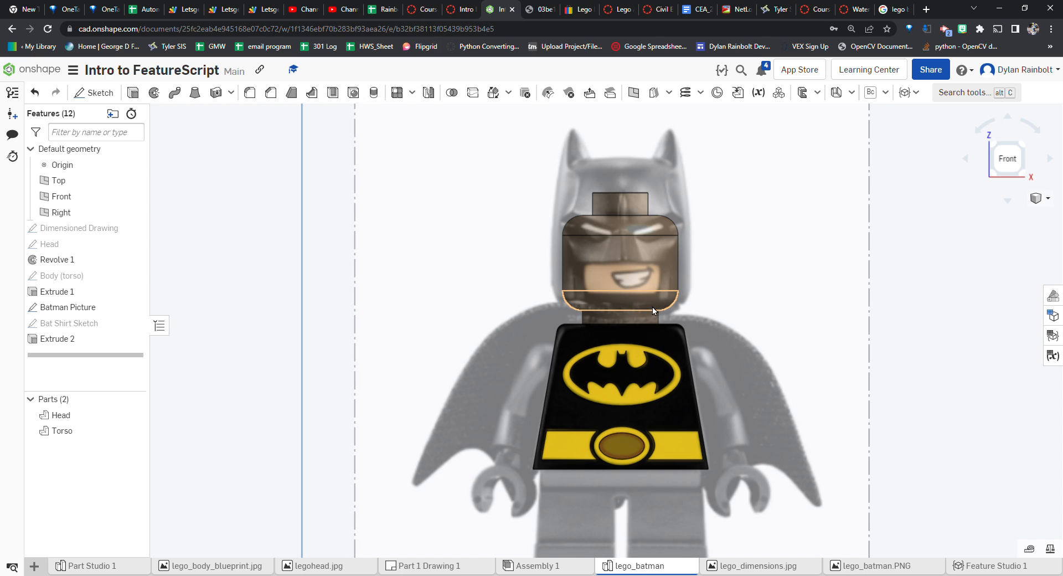
scroll(644, 291, up, 5)
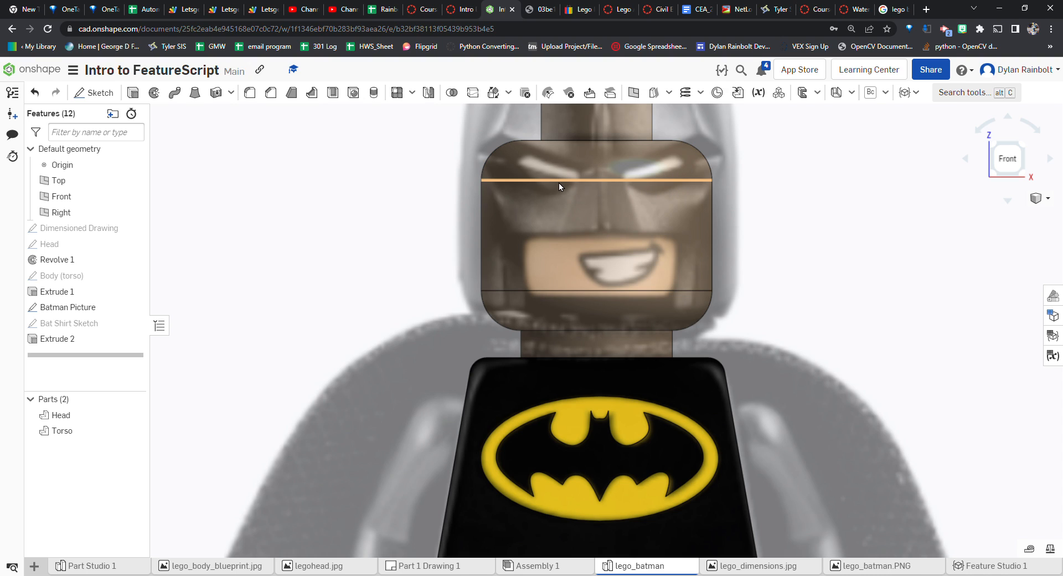
scroll(788, 321, down, 3)
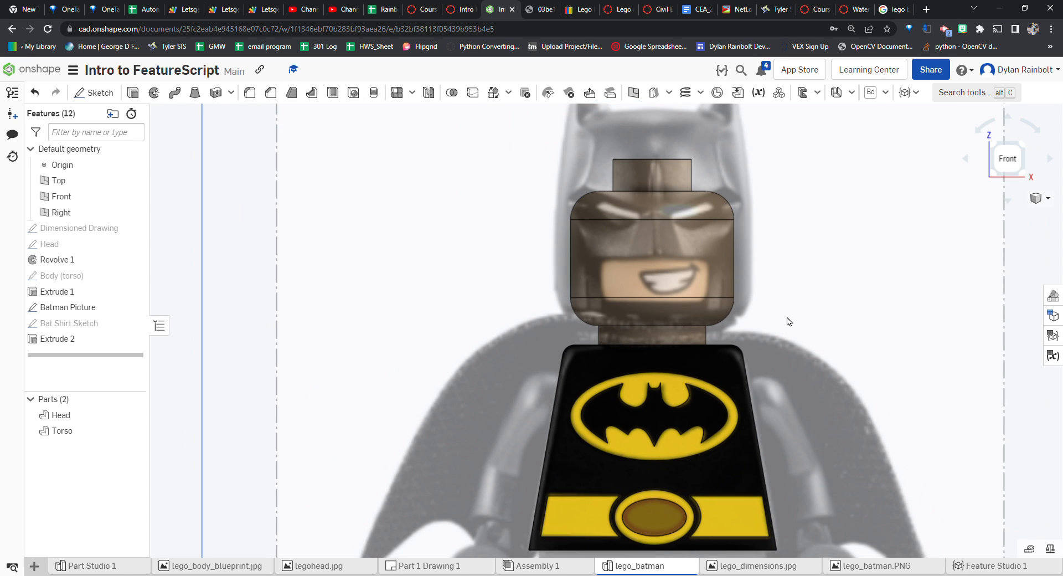
Create a new sketch on the Front plane and rename it Face Sketch
click(88, 93)
click(426, 235)
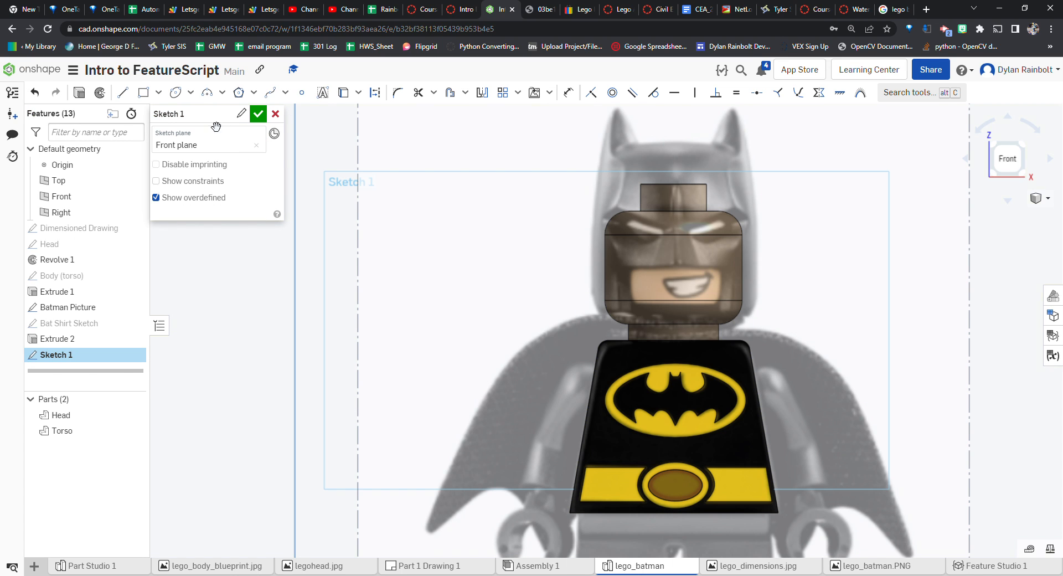
click(239, 119)
text(Face Sketch)
key(Return)
click(254, 120)
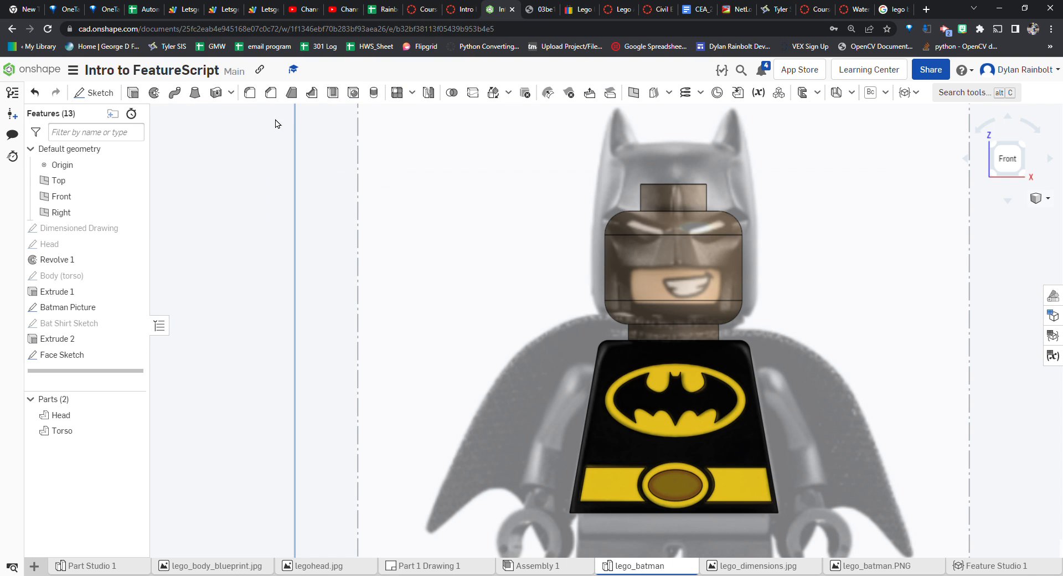
click(94, 95)
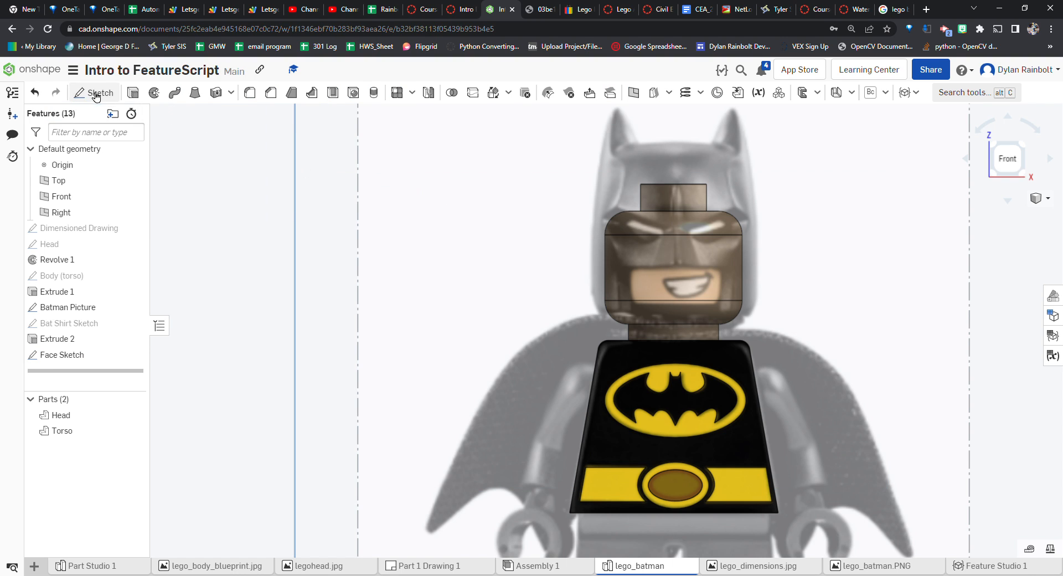
click(402, 211)
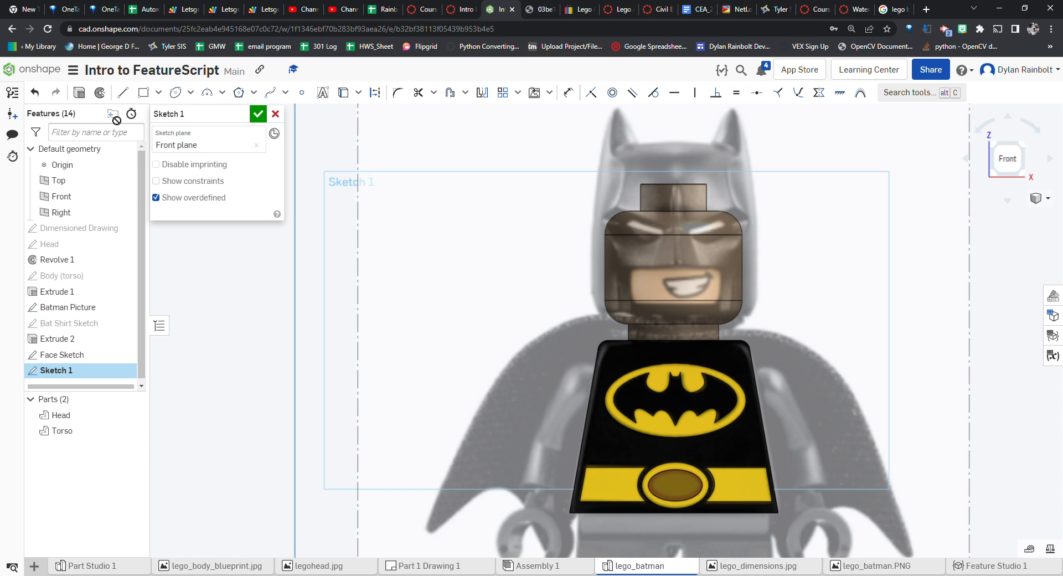
scroll(477, 202, down, 3)
scroll(640, 250, up, 3)
right_drag(453, 246, 540, 247)
scroll(540, 247, down, 3)
scroll(542, 250, down, 2)
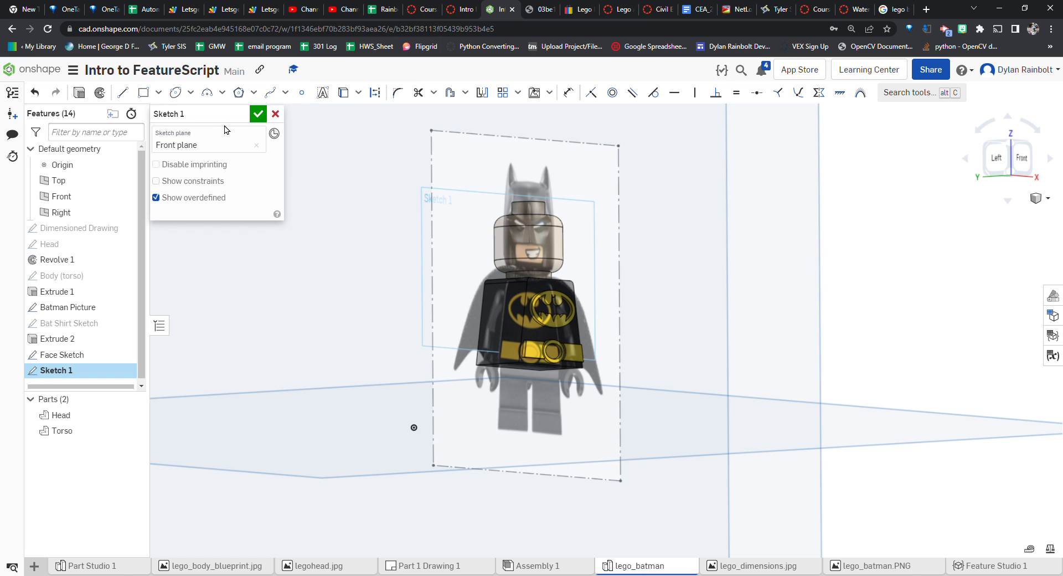
click(275, 114)
Start a new plane offset from the Front plane and view it from the side
scroll(406, 199, down, 3)
mouse_move(249, 263)
right_down()
mouse_move(297, 273)
mouse_move(307, 286)
right_up()
click(334, 216)
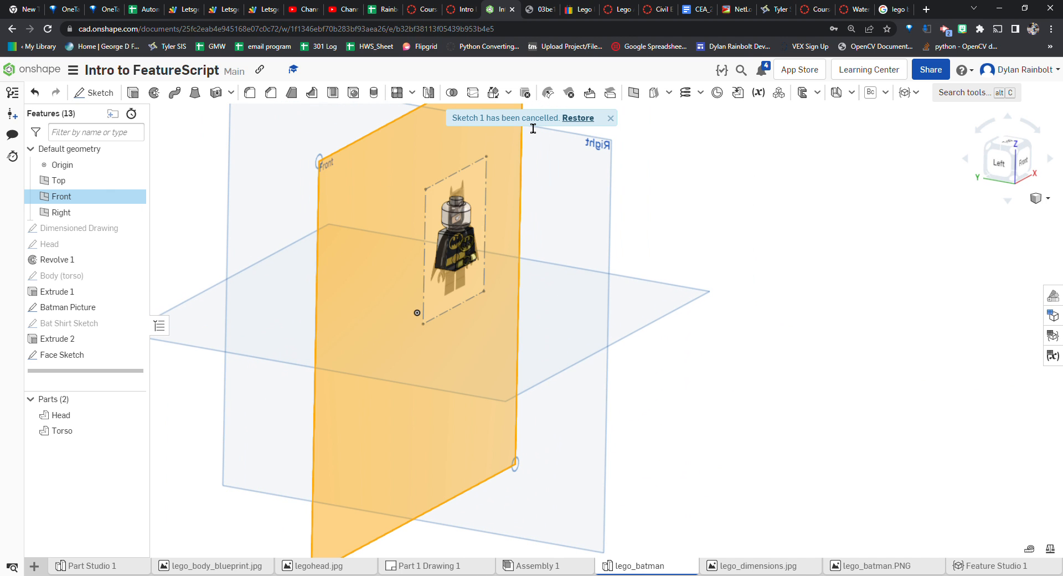
click(633, 92)
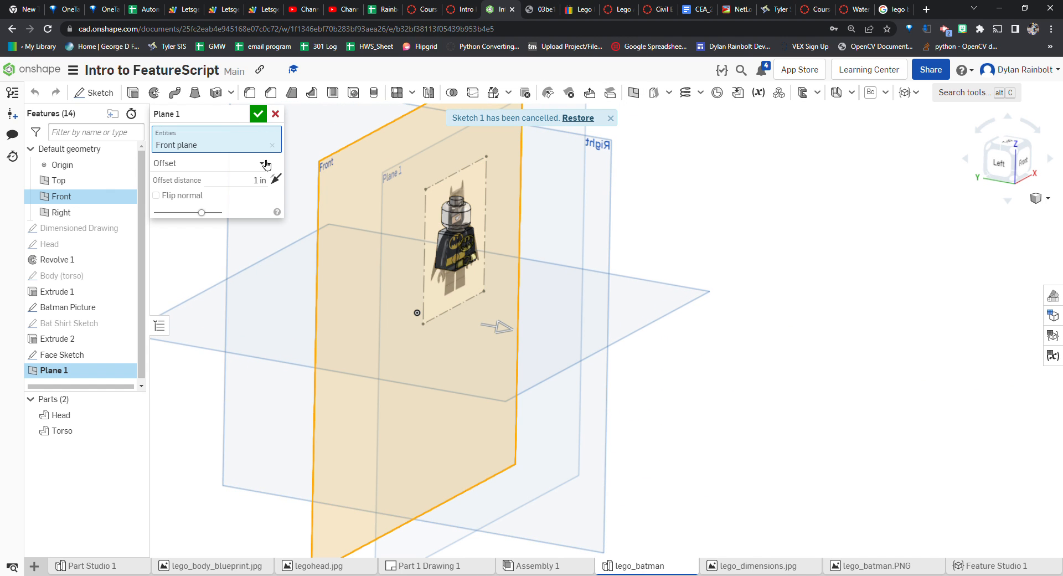
click(999, 162)
scroll(646, 252, up, 5)
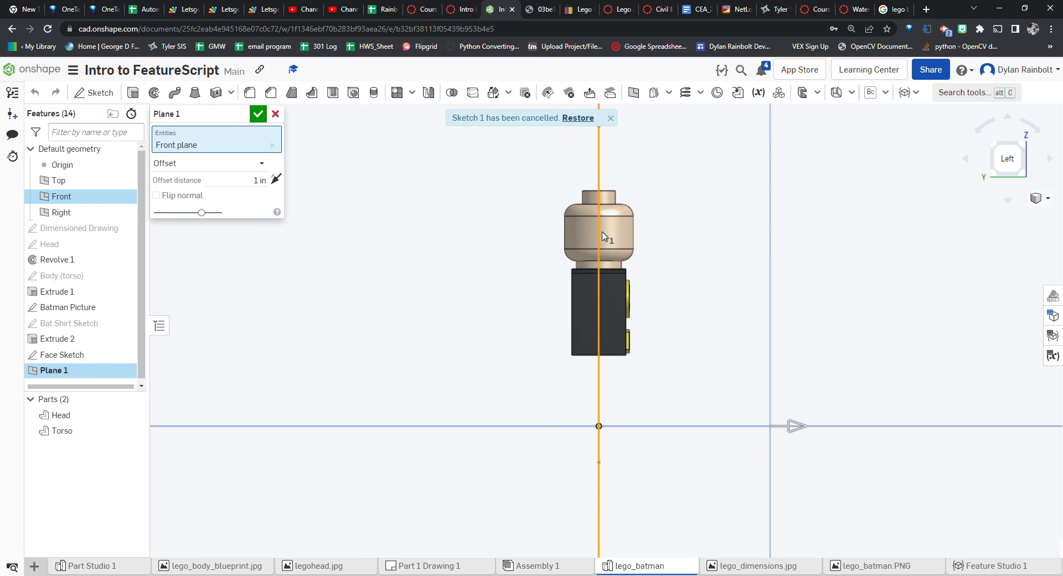
right_drag(738, 277, 685, 273)
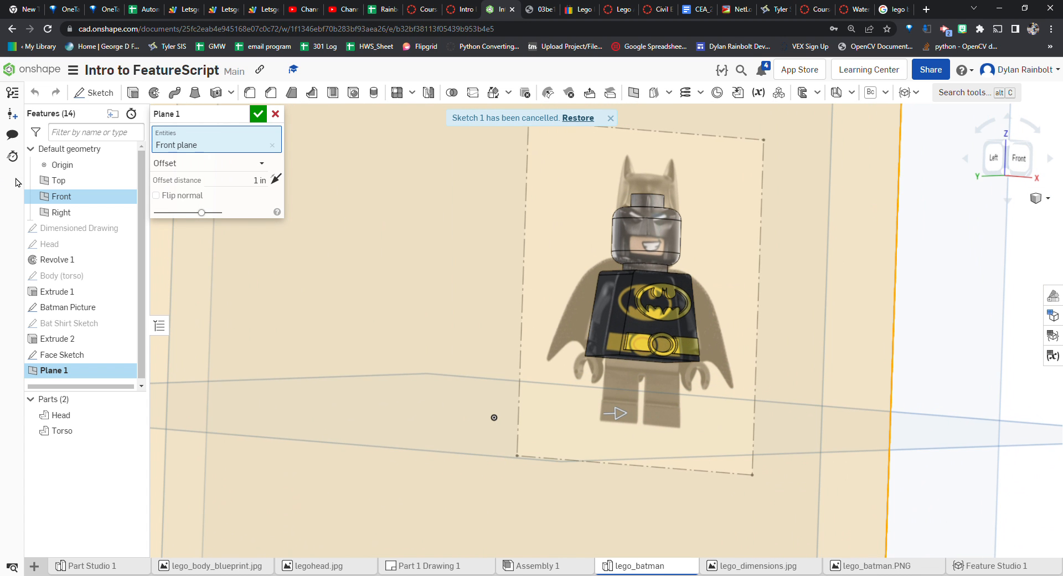
Show the Dimensioned Drawing and hide the Batman Picture to read the head's dimensions
click(126, 229)
right_drag(508, 303, 467, 305)
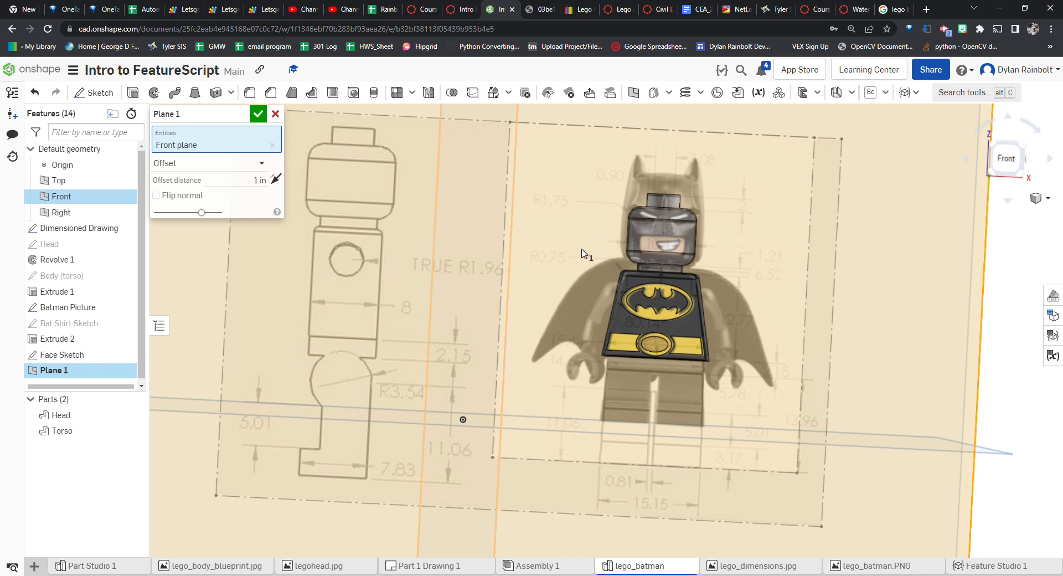
scroll(735, 212, up, 2)
scroll(570, 256, down, 1)
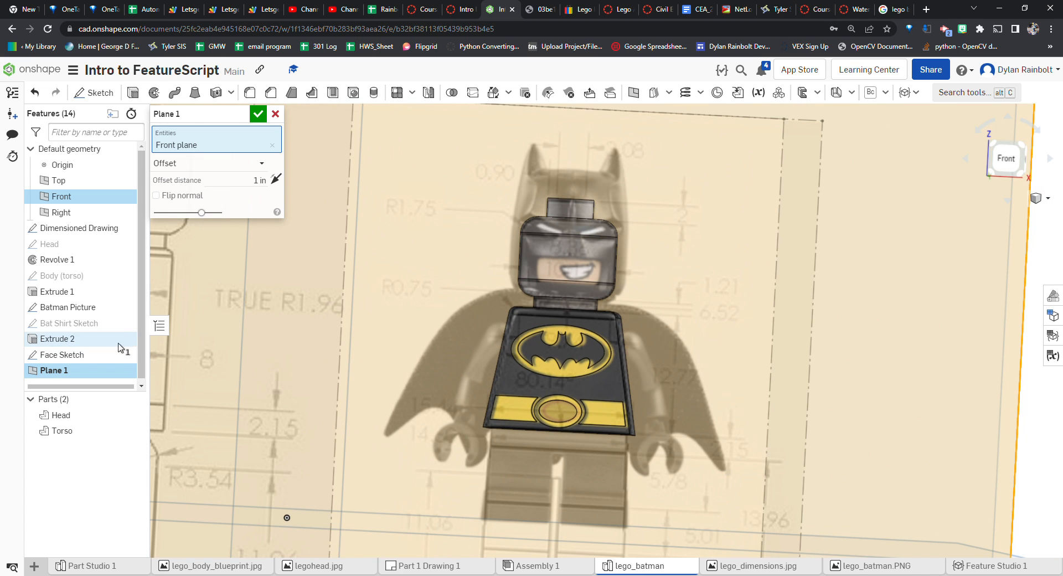
click(124, 307)
scroll(650, 261, up, 1)
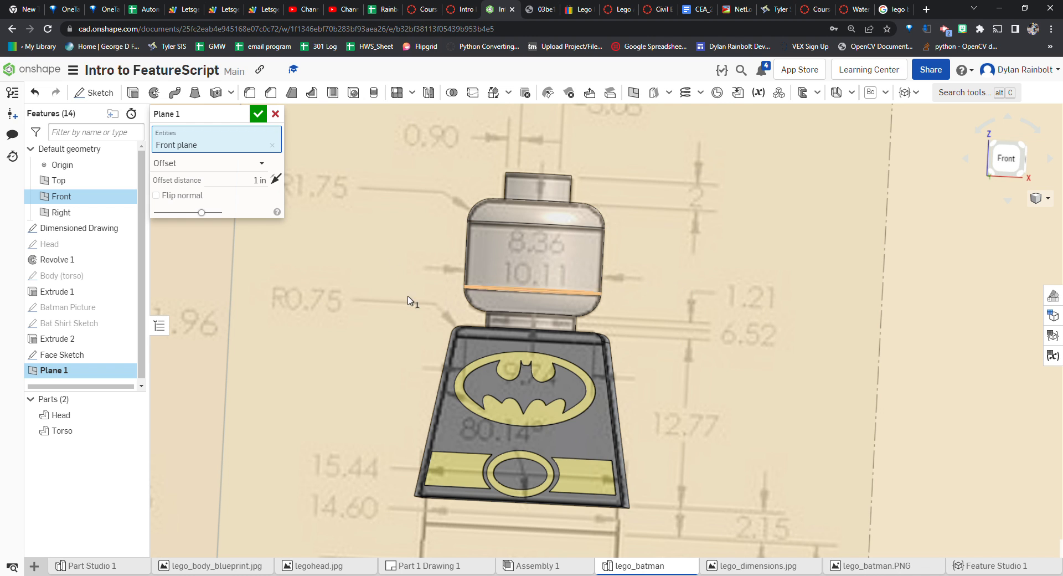
right_drag(346, 319, 428, 319)
scroll(586, 272, down, 5)
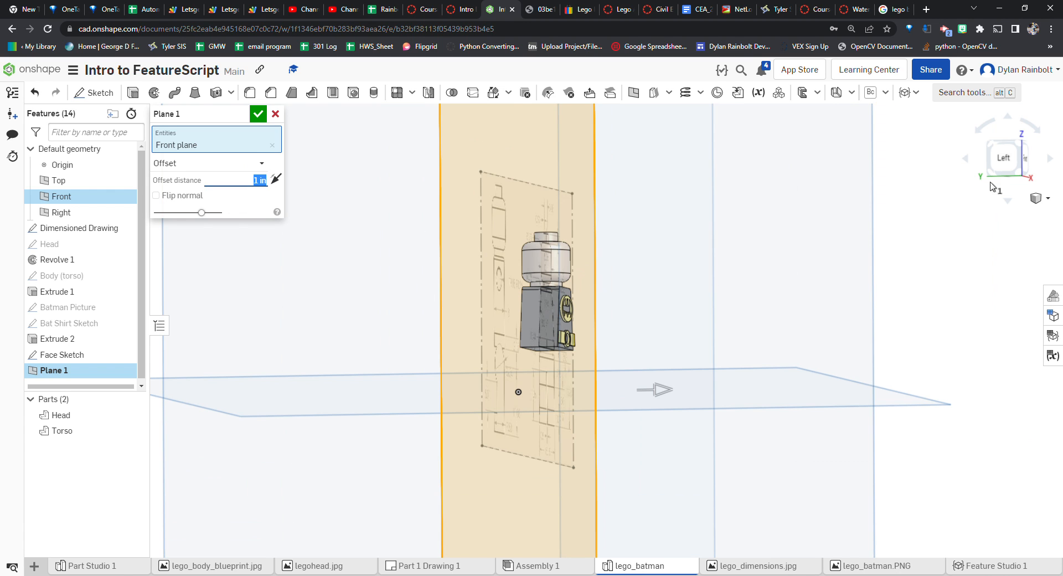
Set the plane's offset distance to 10.11/2 mm and confirm the plane
click(1003, 159)
scroll(603, 255, up, 3)
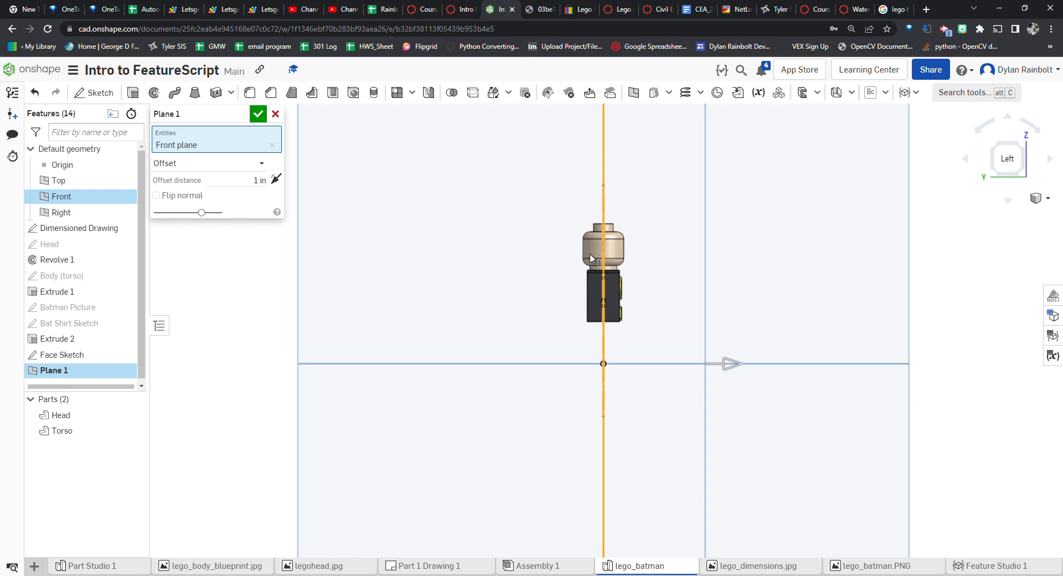
click(257, 182)
text(10.11 mm)
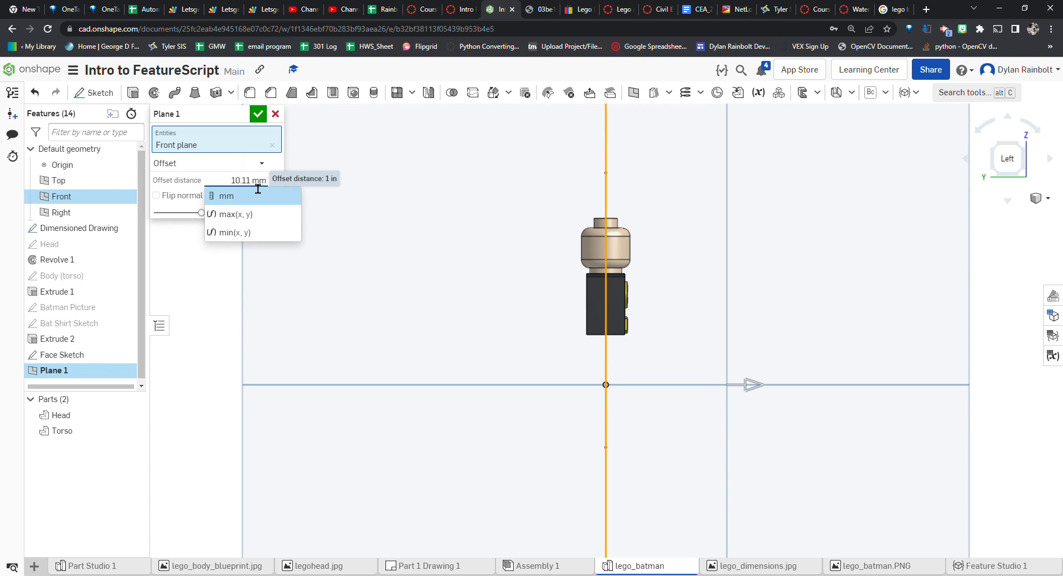
key(Left)
key(Left)
key(Left)
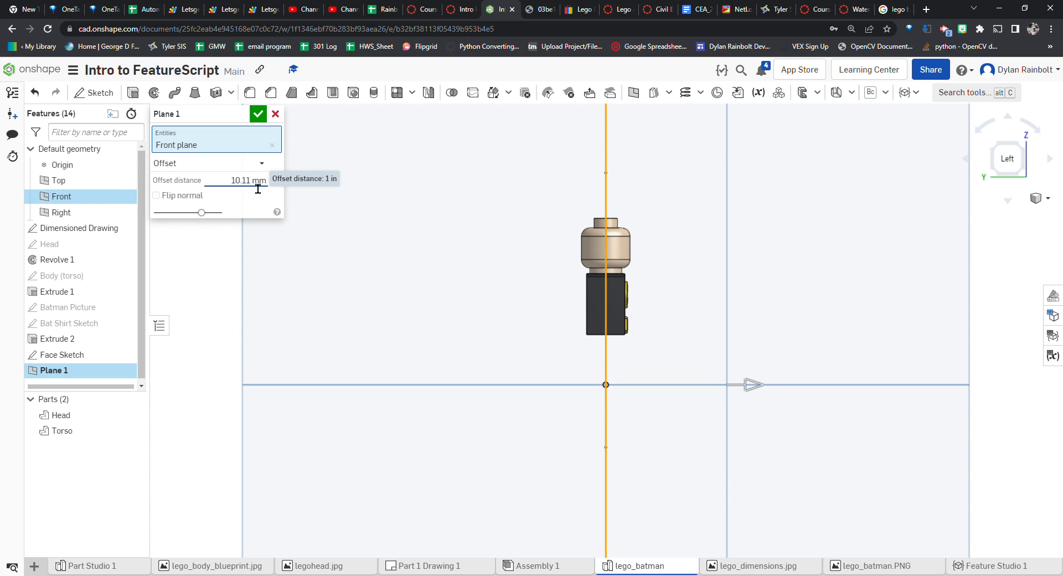
text(/2)
key(Return)
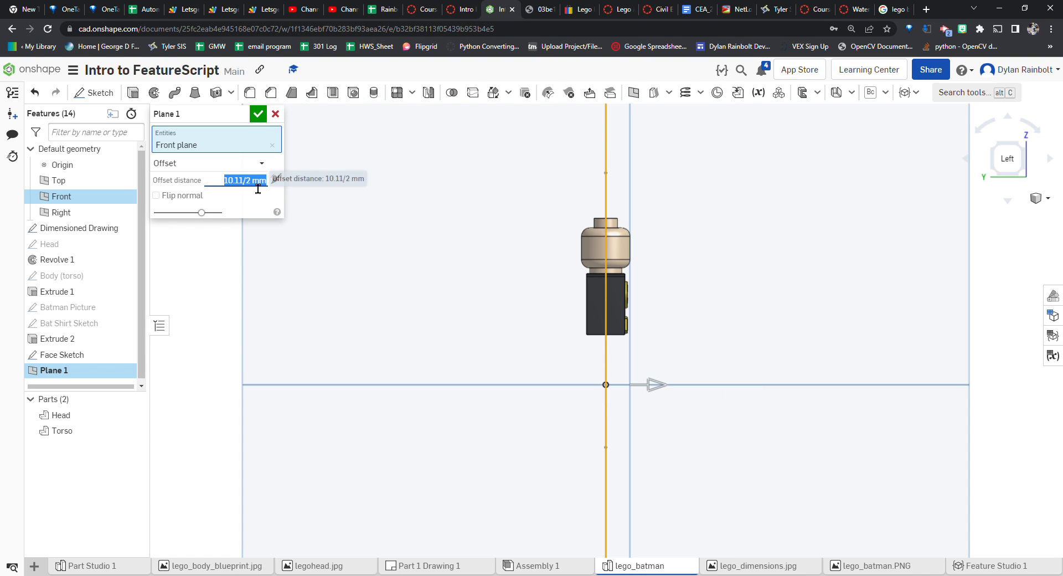
scroll(640, 244, up, 6)
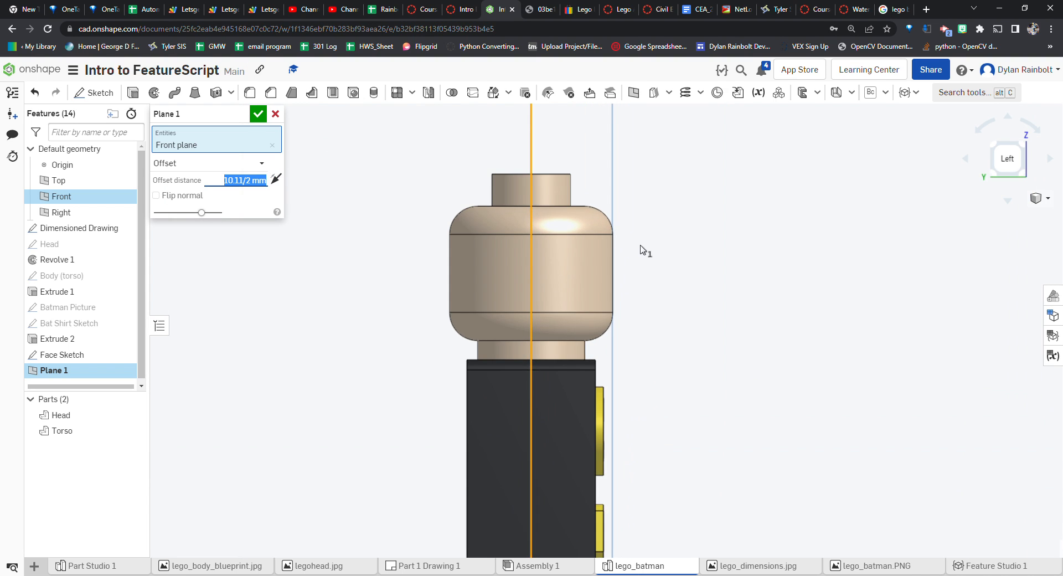
click(263, 119)
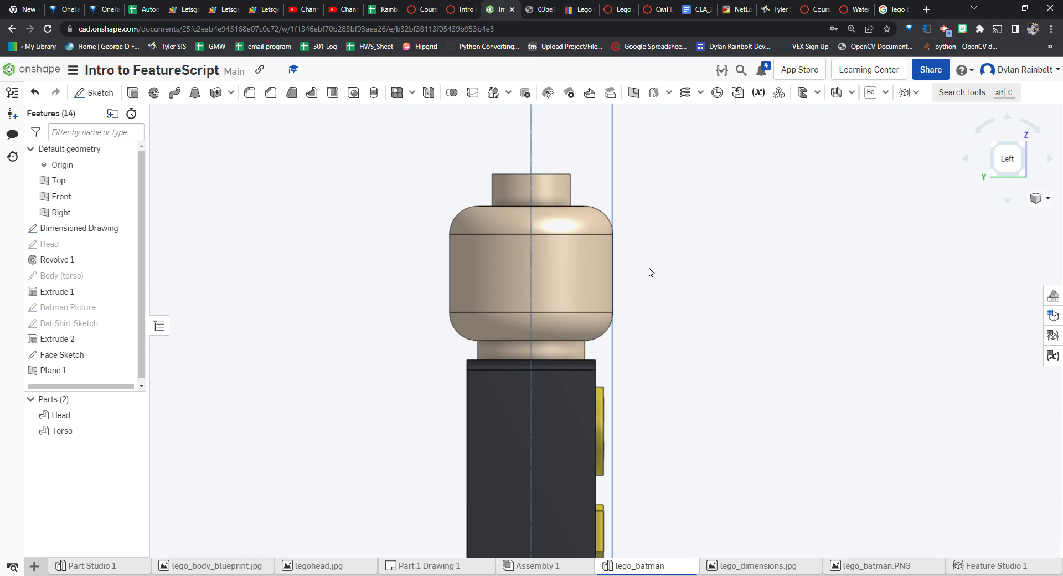
Move Plane 1 above the Face Sketch in the feature list
scroll(646, 265, down, 6)
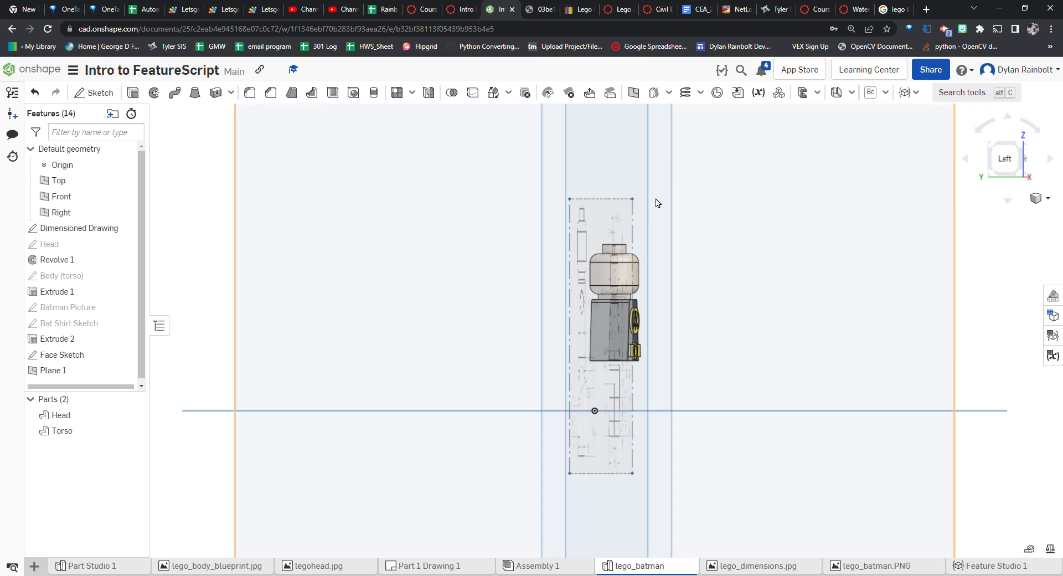
scroll(657, 199, down, 3)
click(621, 154)
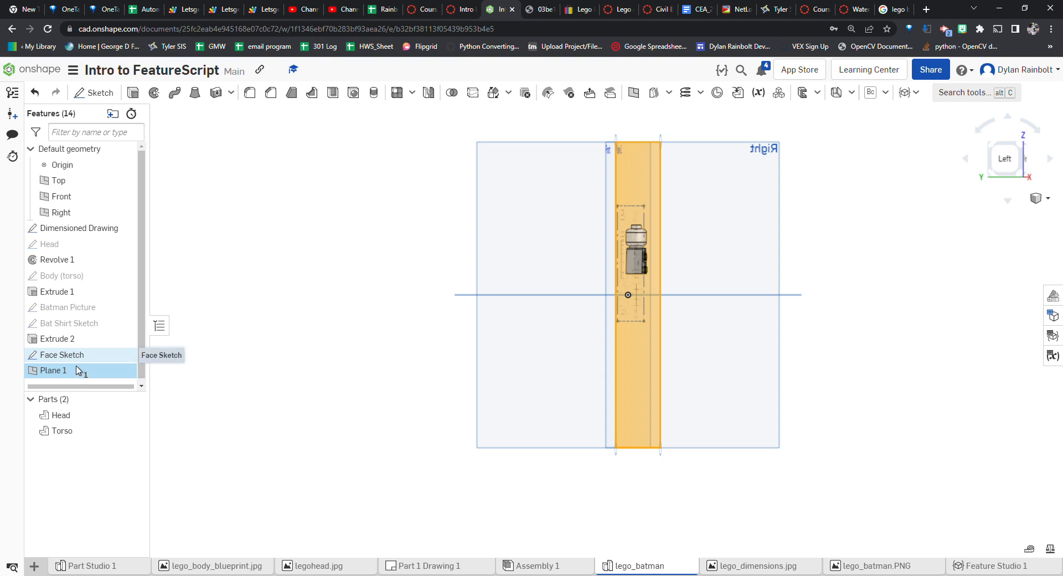
drag(82, 370, 82, 347)
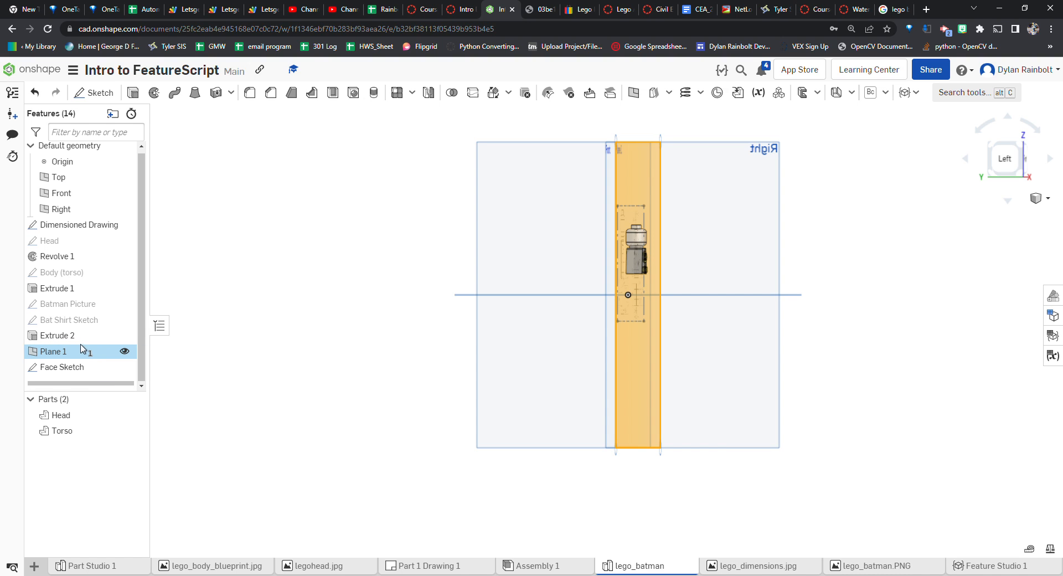
Redefine the Face Sketch's sketch plane as Plane 1
double_click(64, 368)
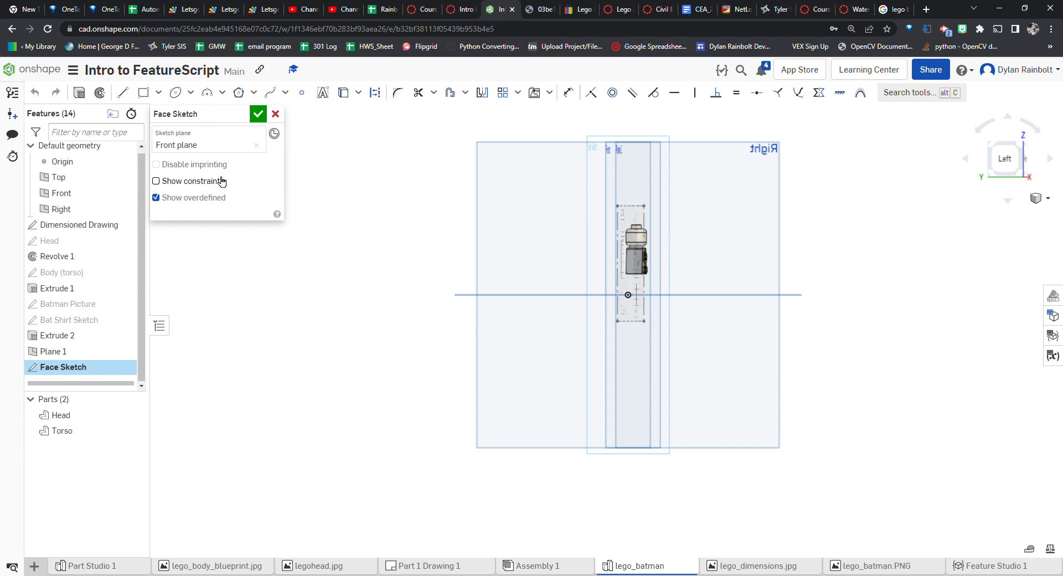
click(258, 145)
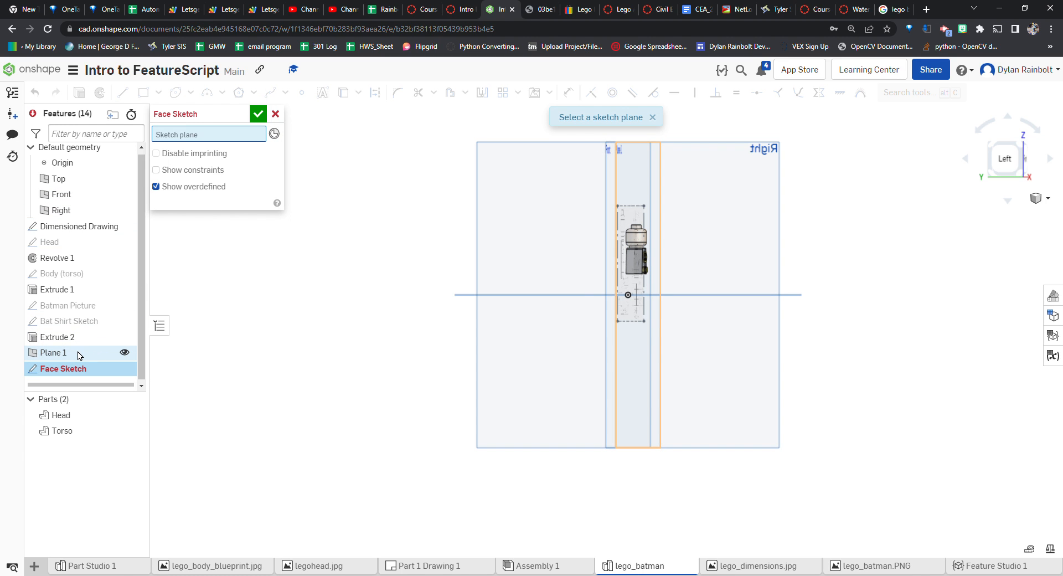
click(61, 352)
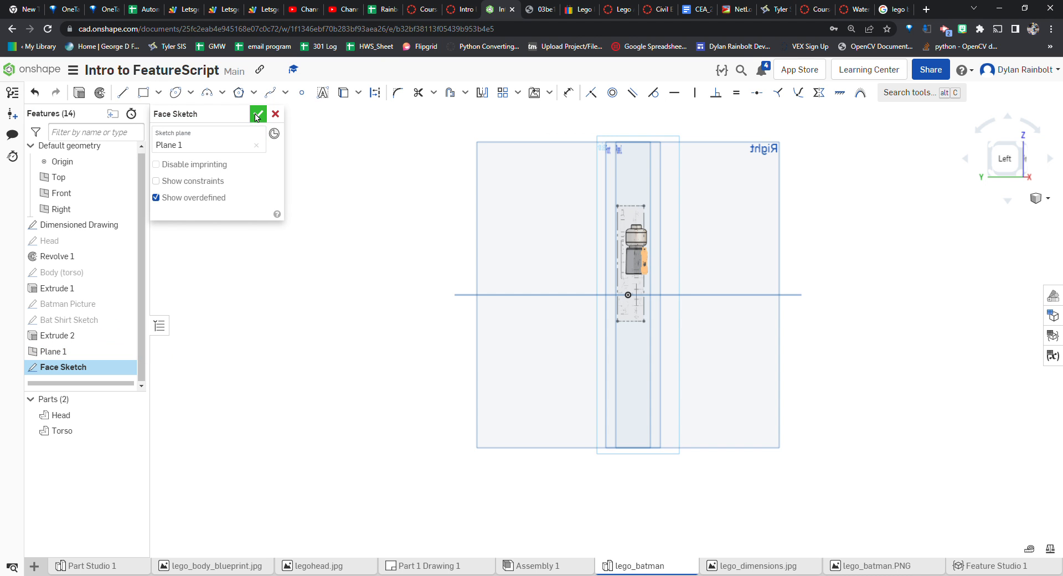
click(257, 114)
Show the Batman Picture and hide the Dimensioned Drawing in front view
click(1023, 147)
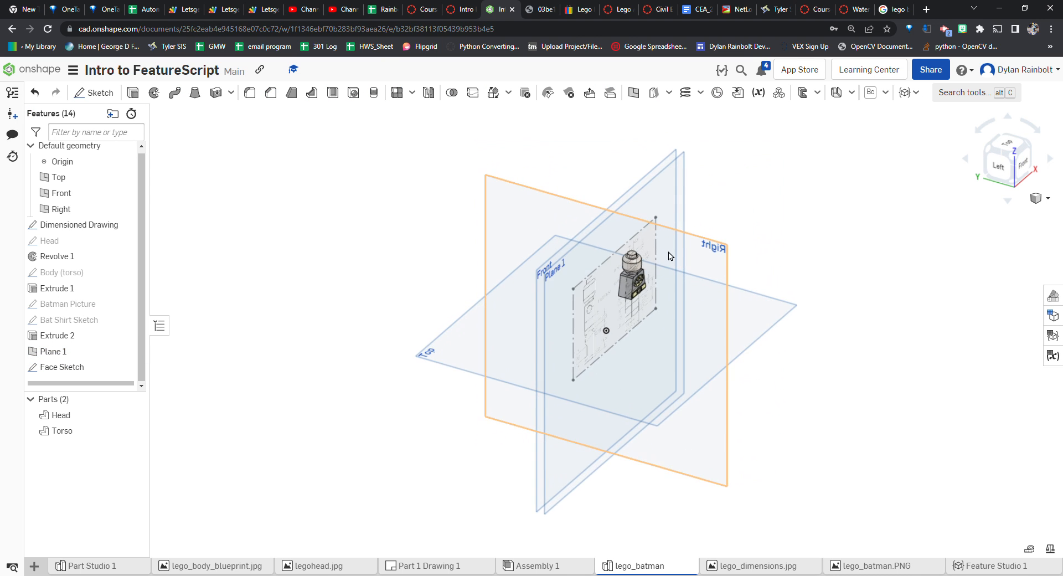
scroll(666, 266, up, 5)
click(1021, 184)
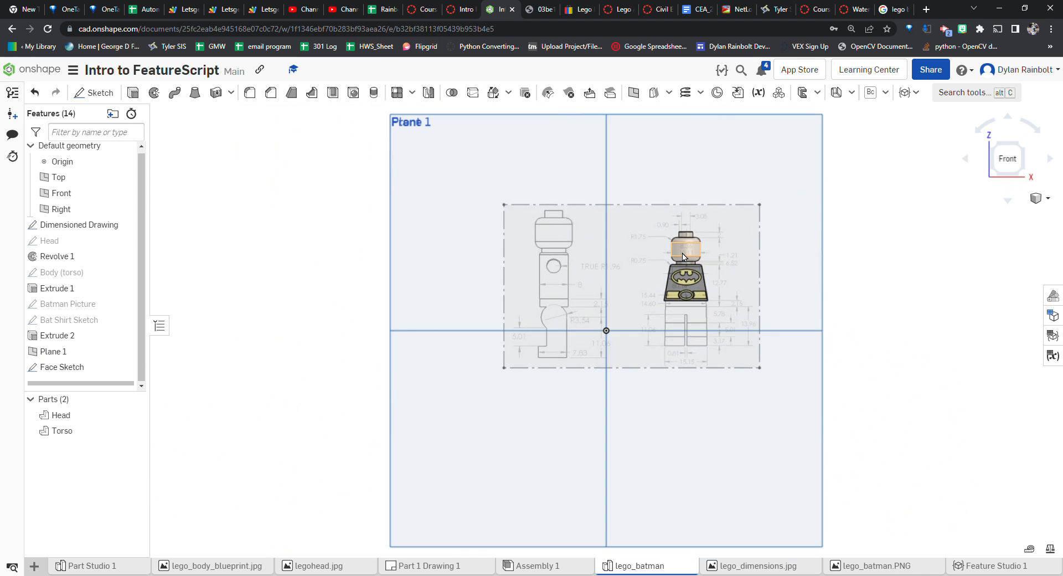
scroll(599, 224, up, 5)
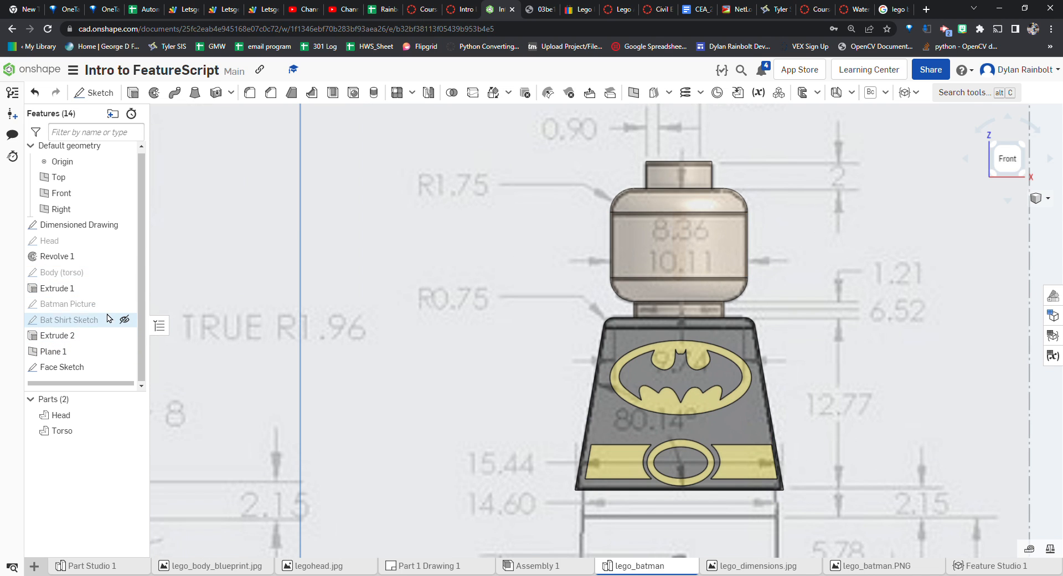
click(124, 303)
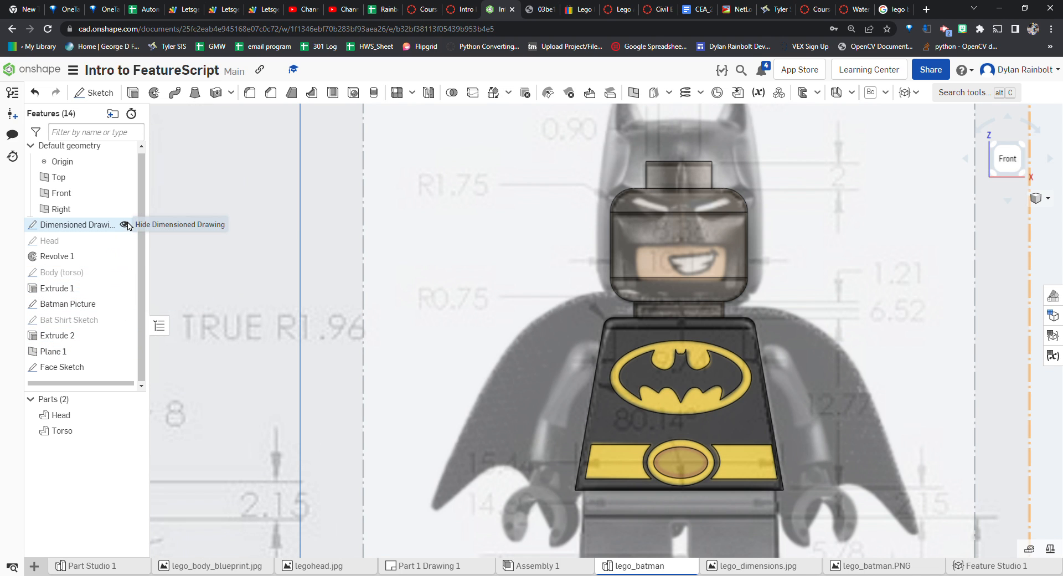
click(124, 225)
scroll(731, 272, up, 4)
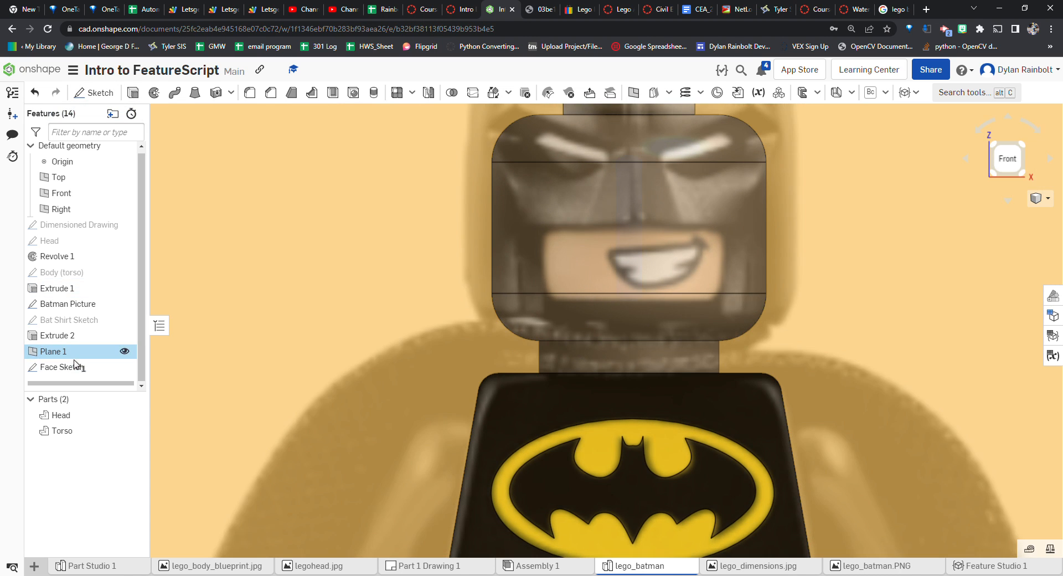
Edit the Face Sketch and trace a spline along the bottom edge of the grin
double_click(82, 366)
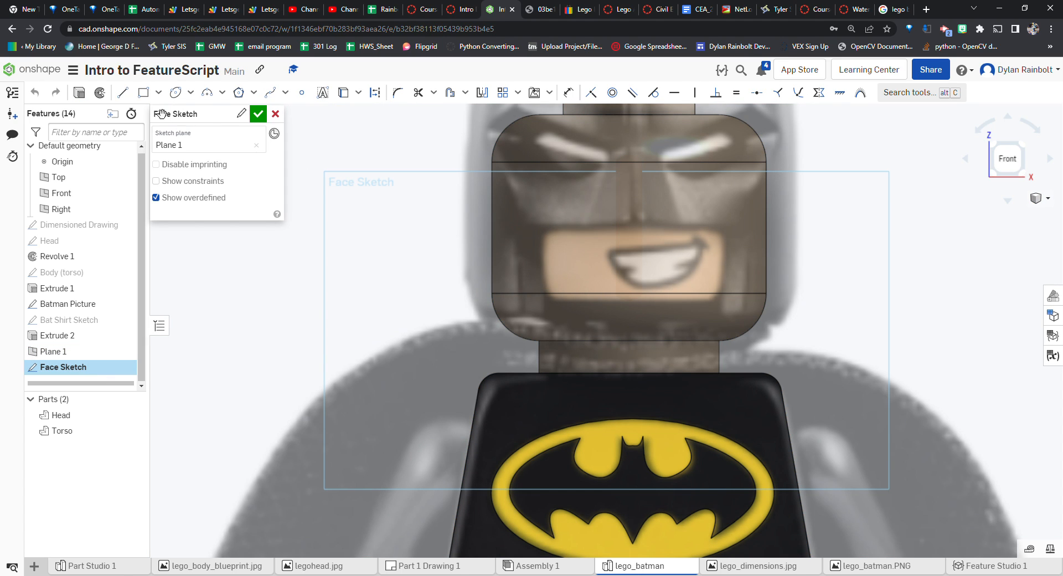
click(123, 93)
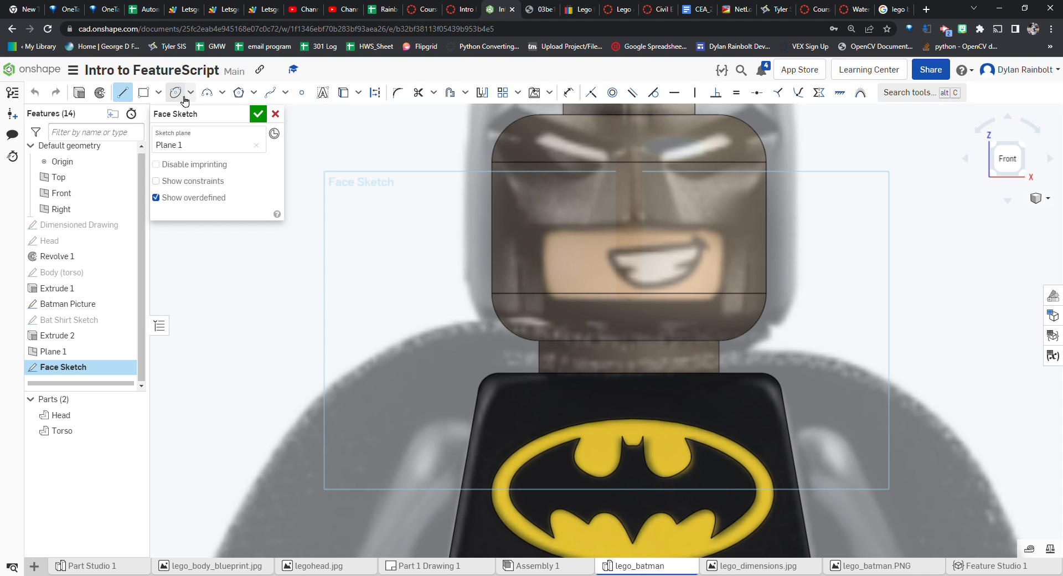
click(270, 93)
scroll(610, 244, up, 5)
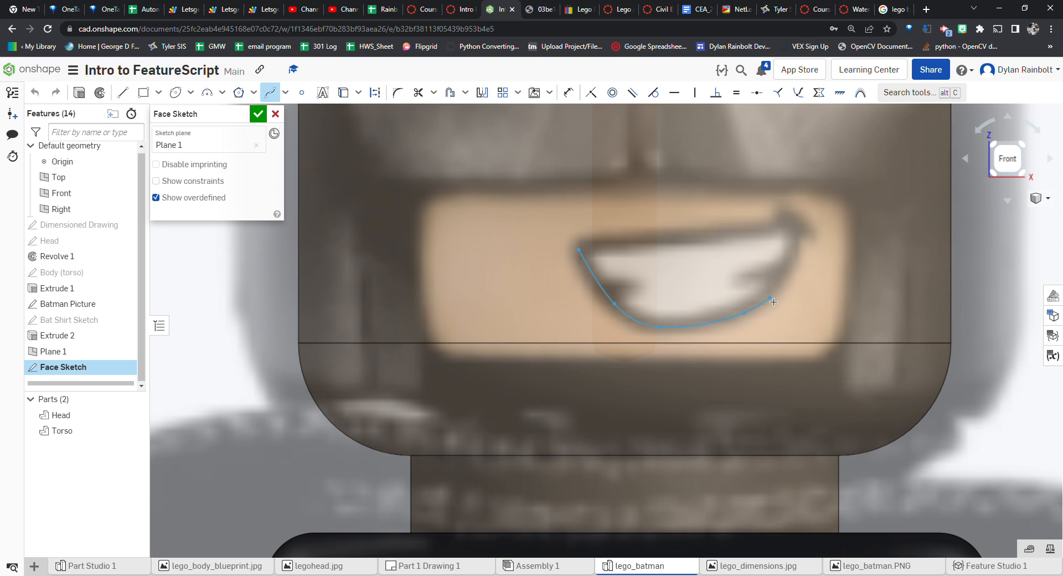
double_click(804, 242)
Close the grin outline with a spline along its top edge back to the starting point
scroll(803, 241, up, 5)
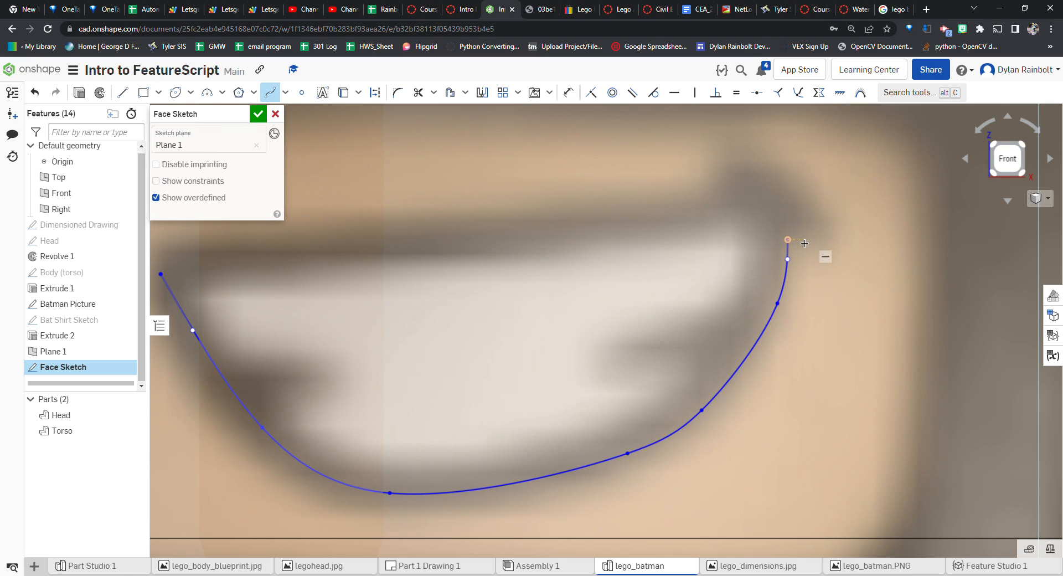
click(801, 236)
click(359, 221)
scroll(600, 227, down, 5)
scroll(414, 244, up, 5)
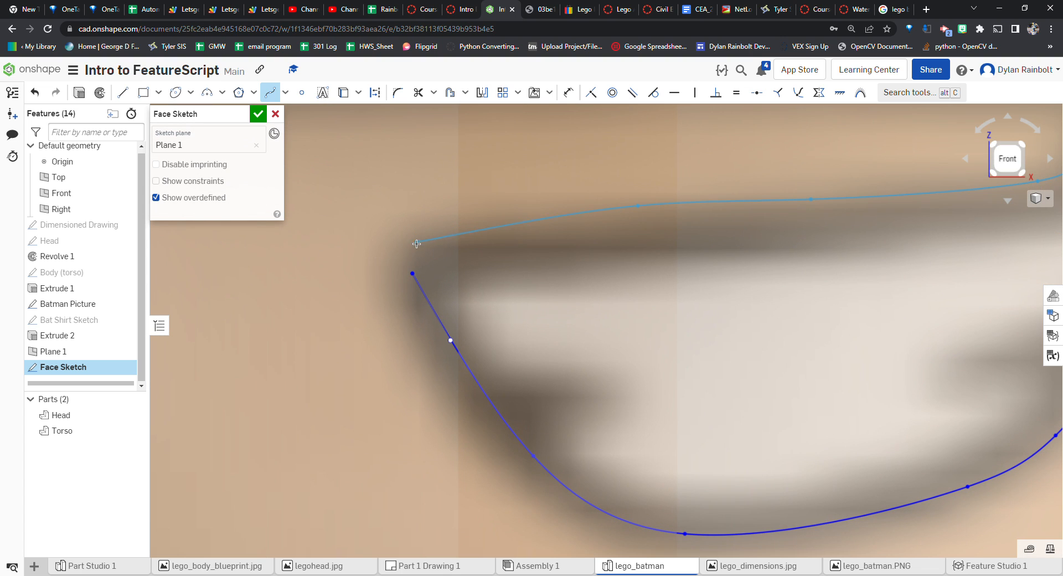
click(414, 275)
scroll(415, 274, down, 5)
key(Escape)
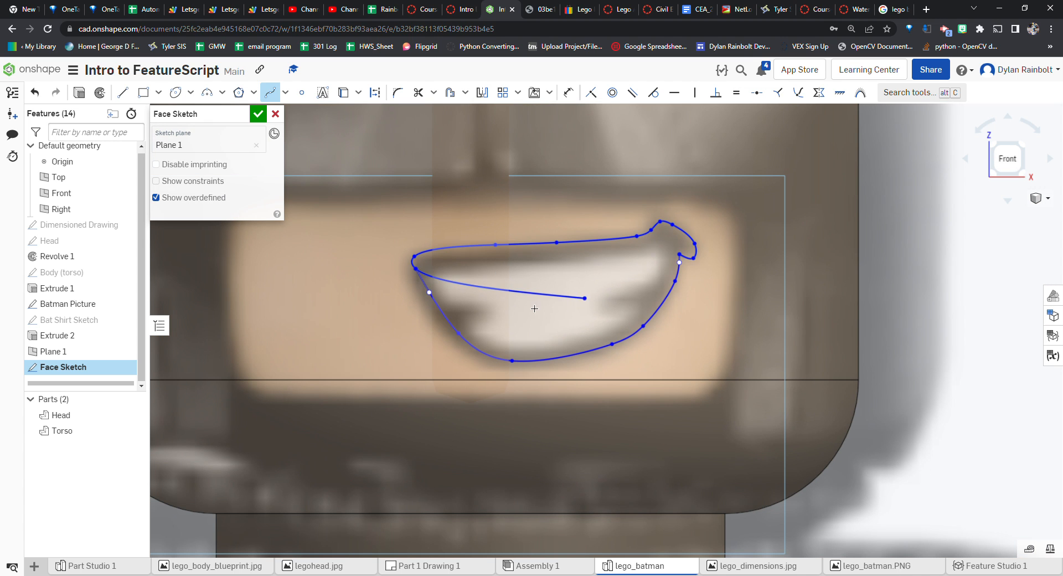
Trace a second closed spline along the inner outline of the teeth inside the grin
scroll(664, 256, up, 5)
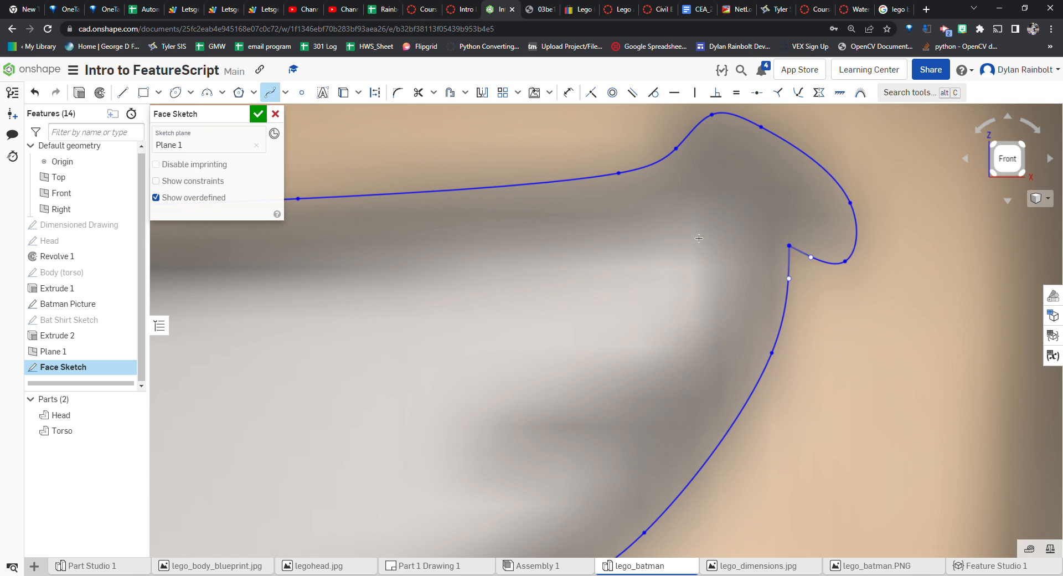
scroll(514, 302, down, 5)
scroll(305, 313, down, 2)
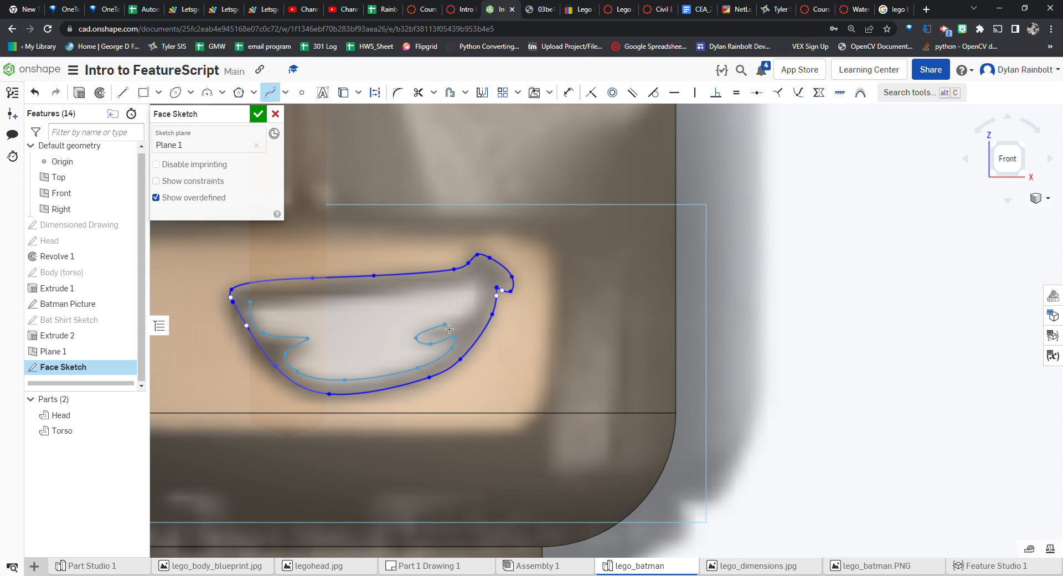
click(473, 315)
click(479, 283)
scroll(404, 298, up, 4)
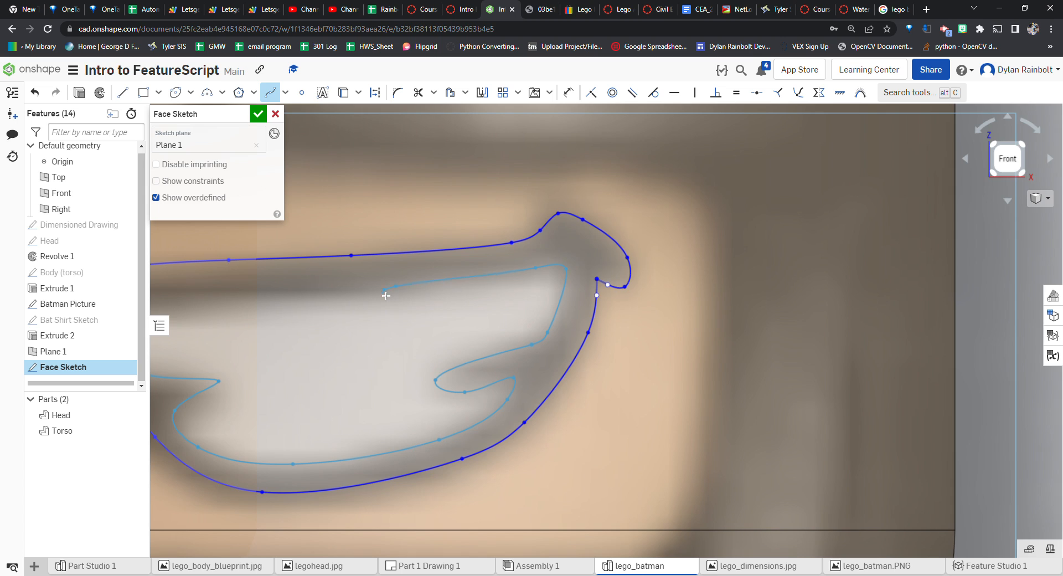
scroll(387, 299, down, 4)
scroll(299, 310, up, 4)
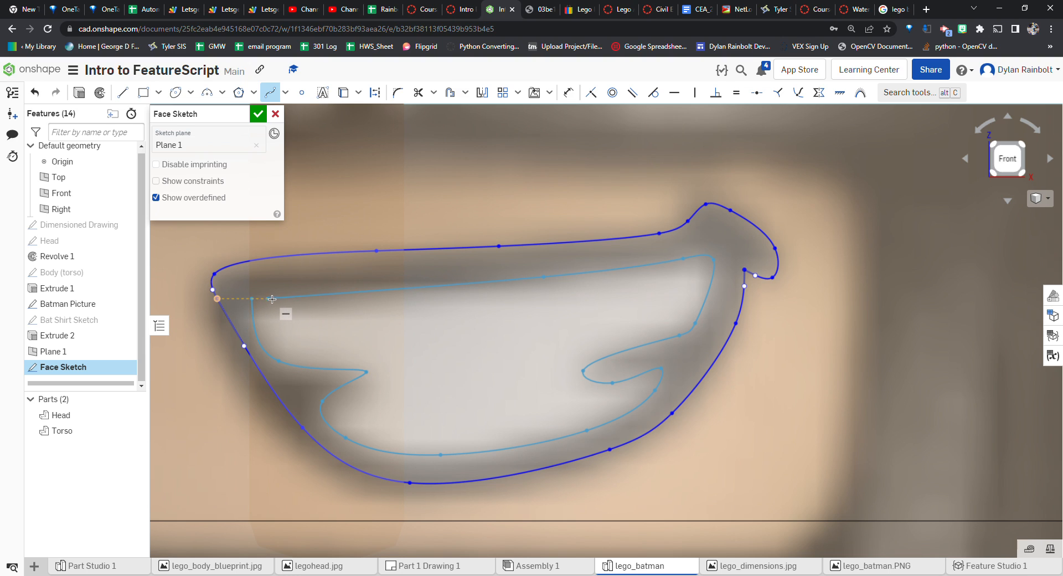
scroll(284, 300, up, 5)
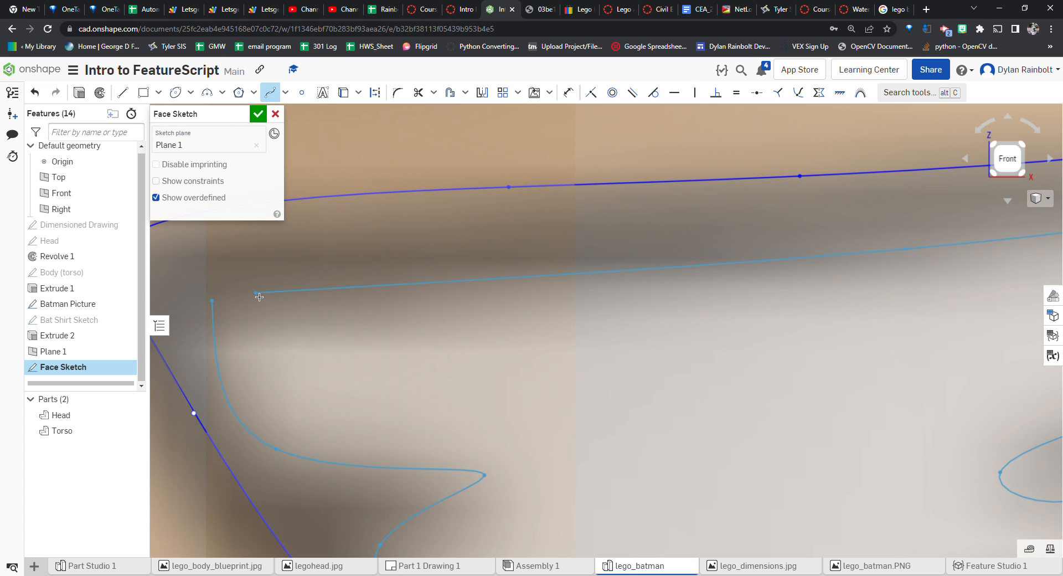
click(216, 301)
scroll(537, 346, down, 8)
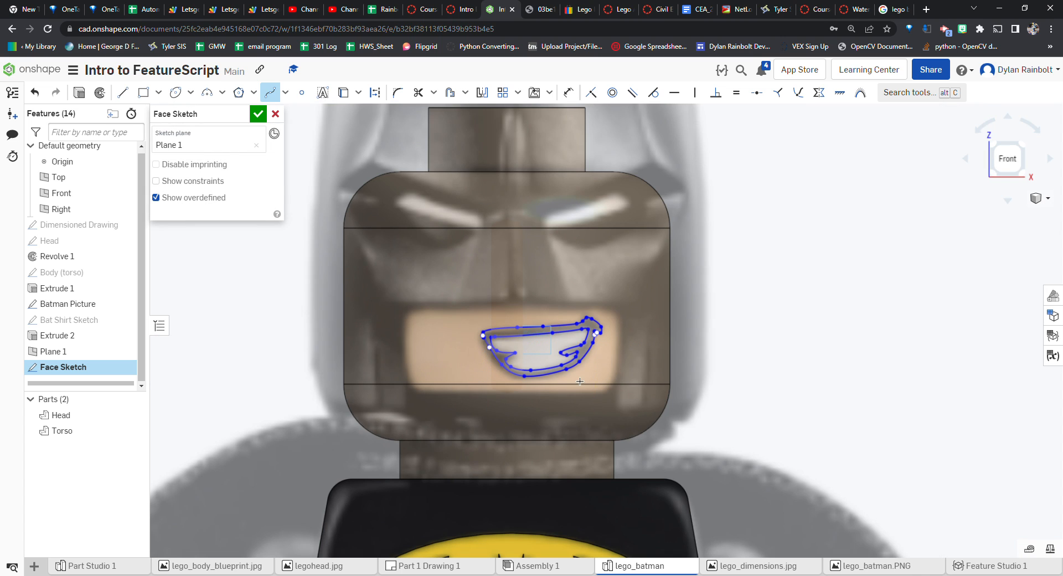
scroll(493, 360, down, 3)
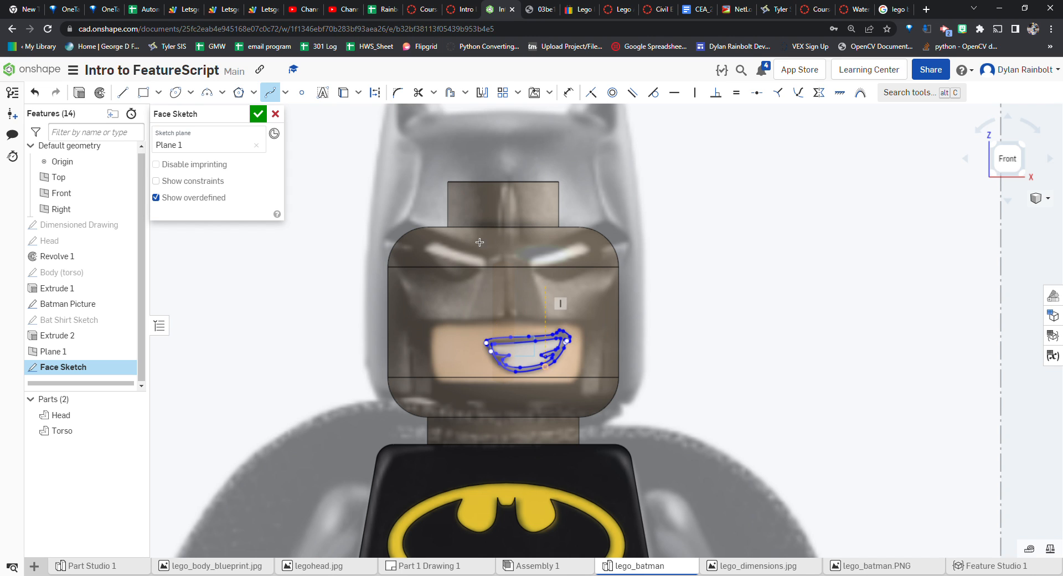
Trace a closed spline outlining the eye on the left side of the face
scroll(518, 289, up, 4)
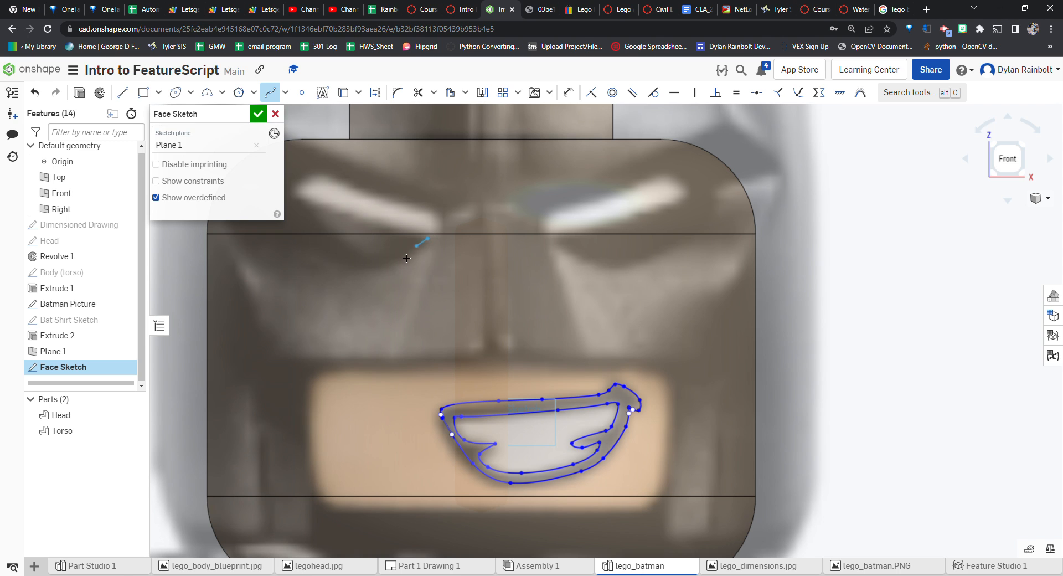
click(378, 267)
click(325, 254)
scroll(354, 265, down, 3)
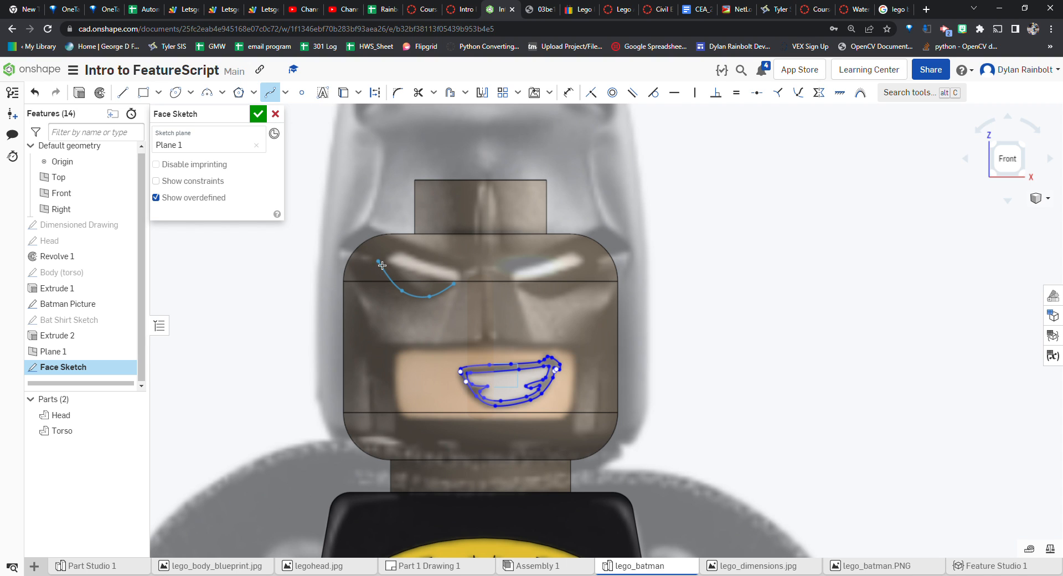
double_click(379, 263)
click(379, 262)
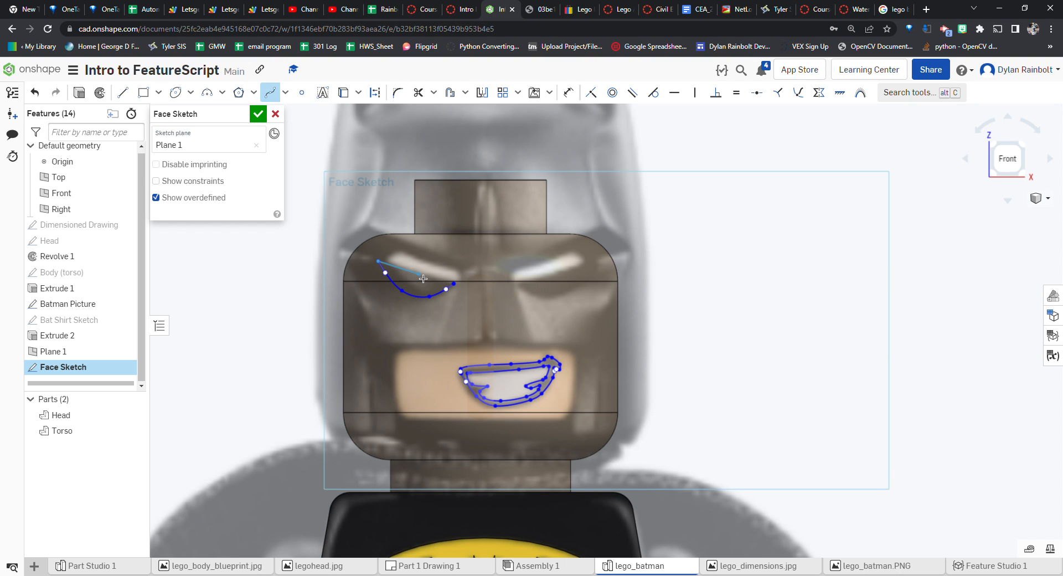
click(454, 284)
key(Escape)
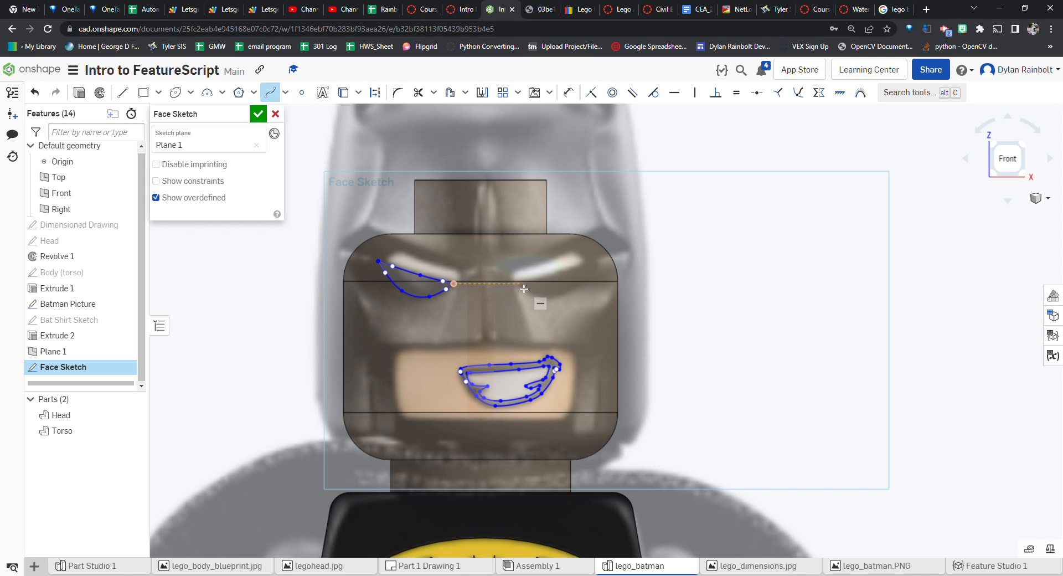
Trace a closed spline outlining the eye on the right side of the face
scroll(528, 303, up, 5)
click(512, 268)
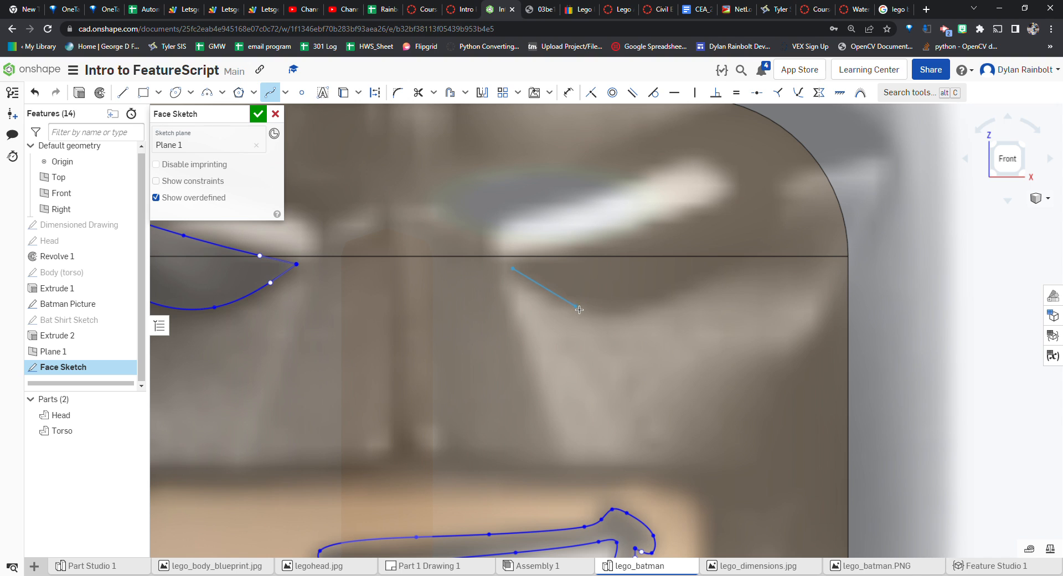
click(625, 314)
click(757, 252)
scroll(775, 244, down, 4)
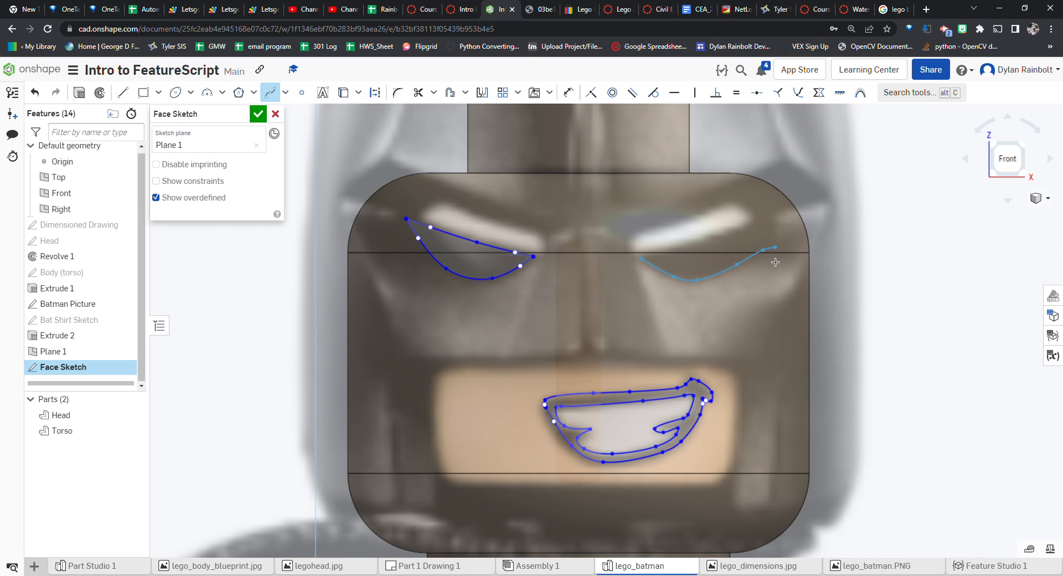
double_click(781, 218)
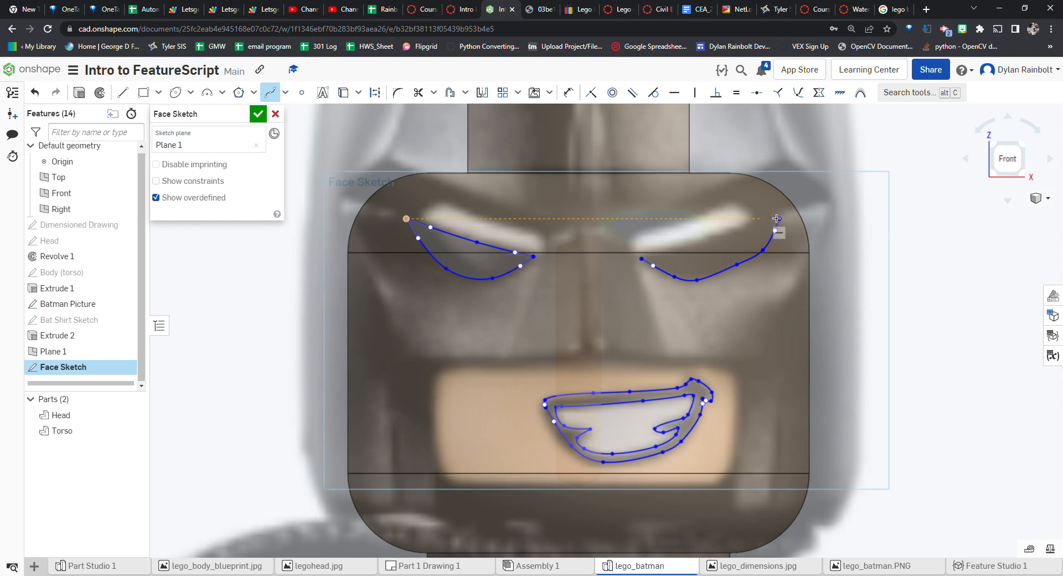
click(771, 222)
click(712, 243)
double_click(643, 262)
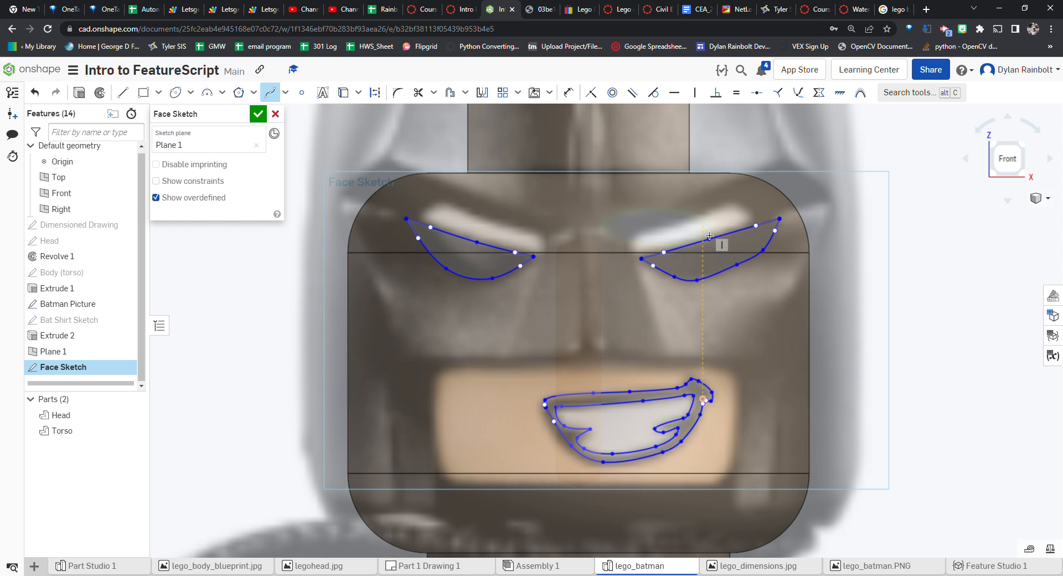
key(Escape)
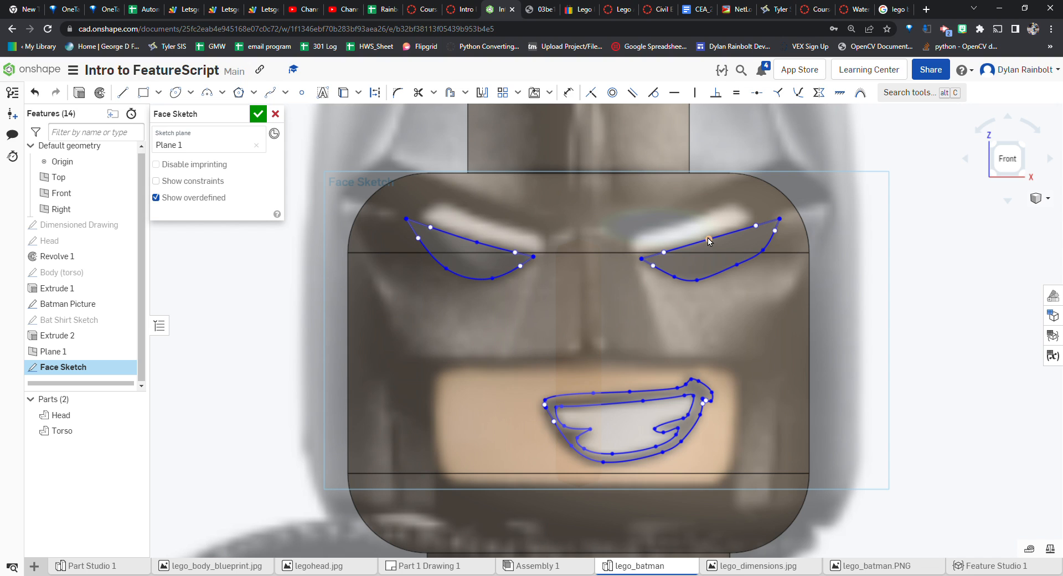
Finish the Face Sketch with the grin and eye outlines
drag(709, 240, 713, 242)
scroll(808, 337, down, 6)
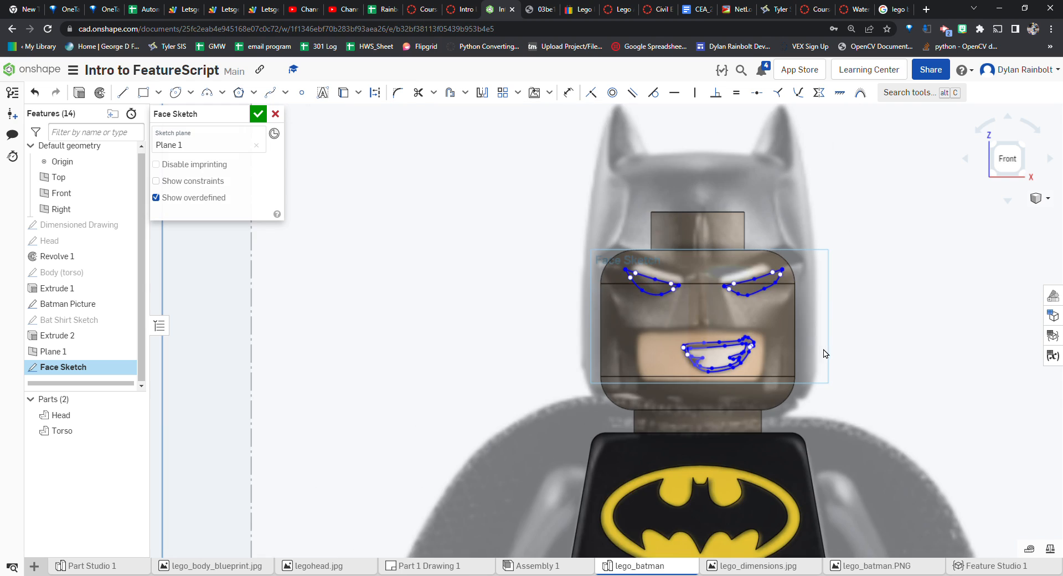
click(258, 113)
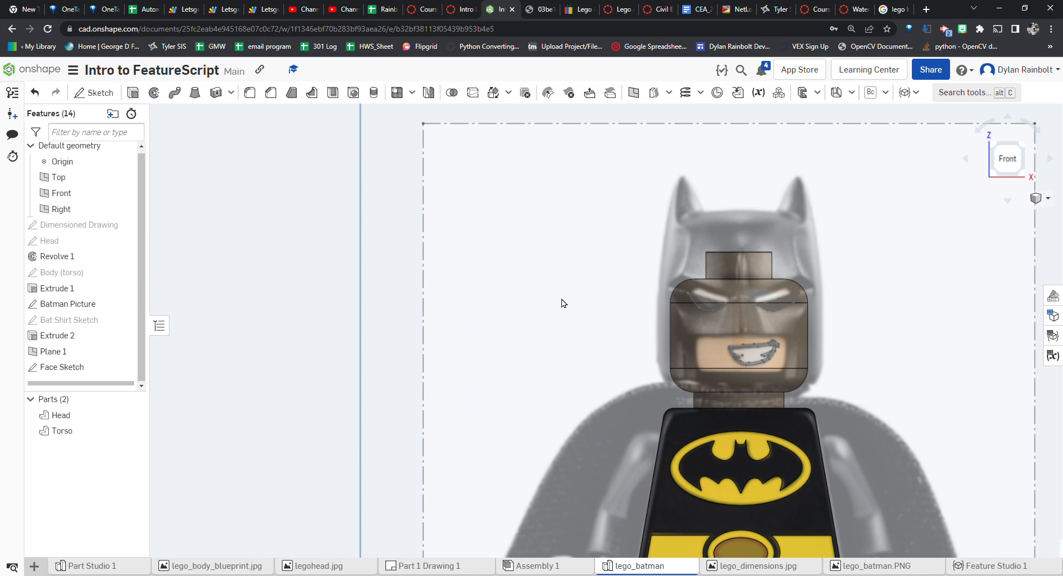
Hide the Batman Picture to view the bare head with the face sketch
scroll(615, 312, down, 3)
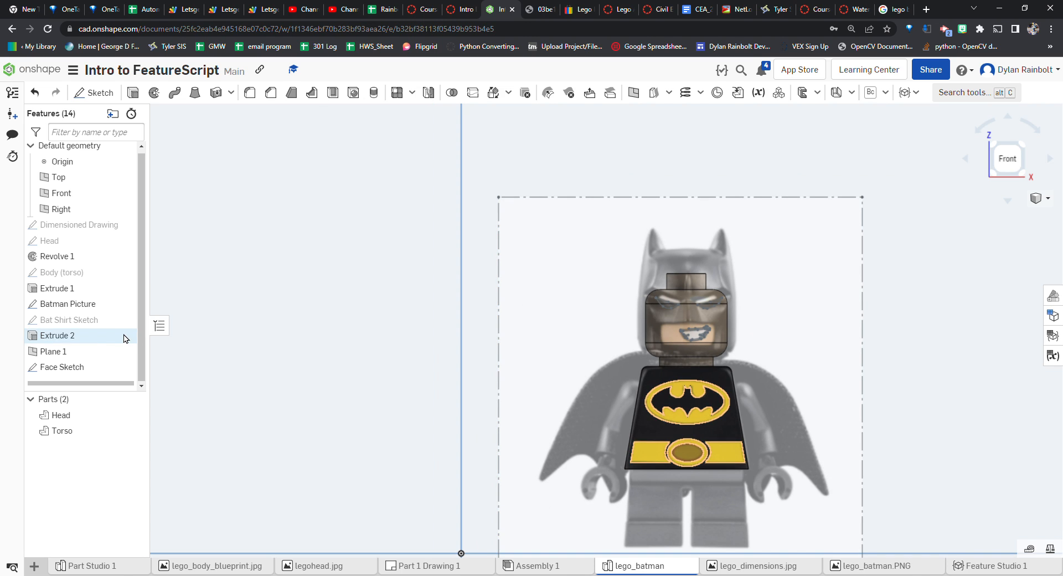
click(125, 305)
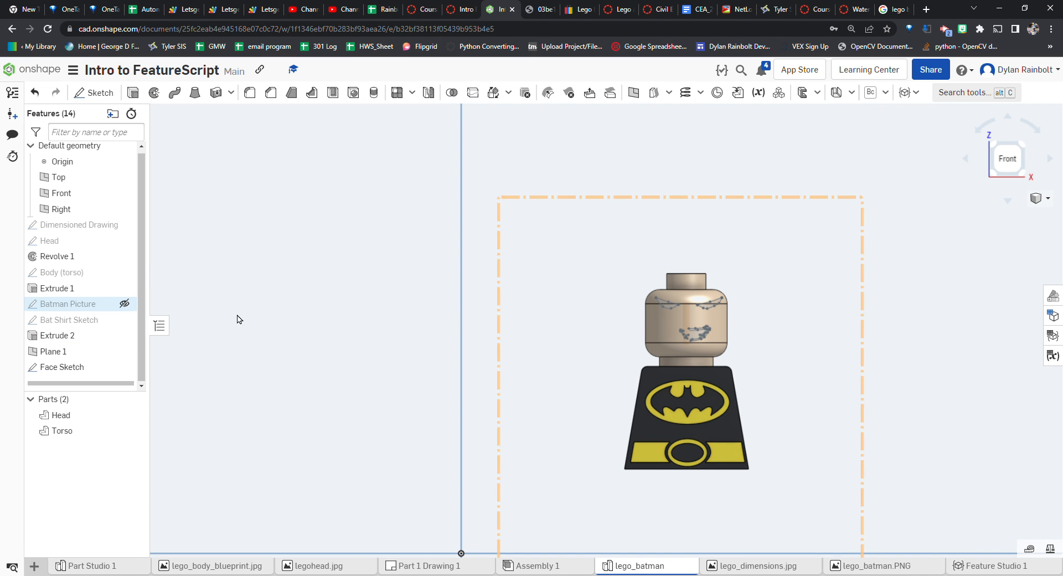
scroll(764, 312, up, 3)
scroll(764, 313, up, 1)
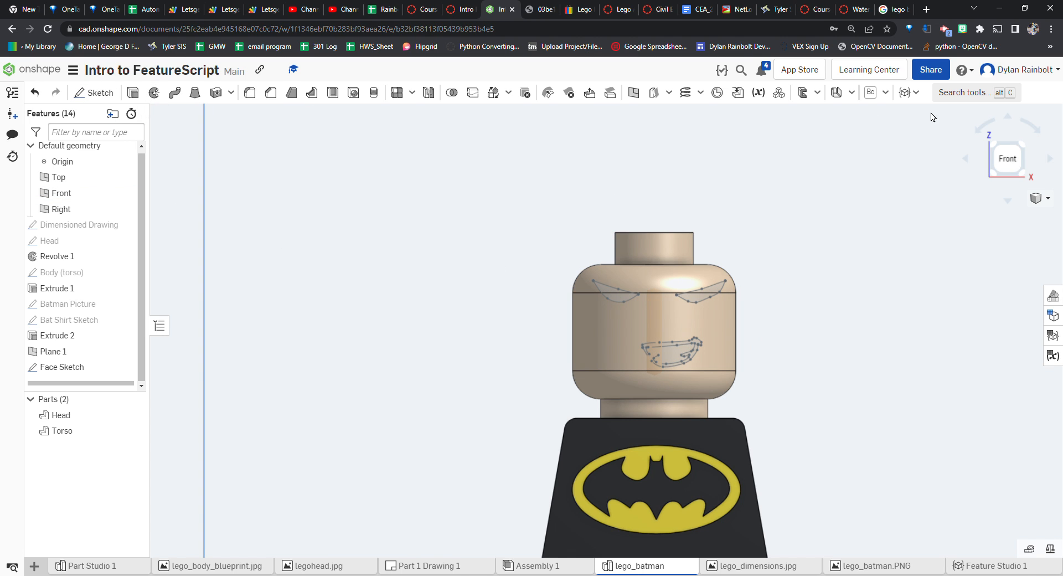
Create a Wrap using the Face Sketch faces as tools and the head's cylindrical face as target
click(955, 94)
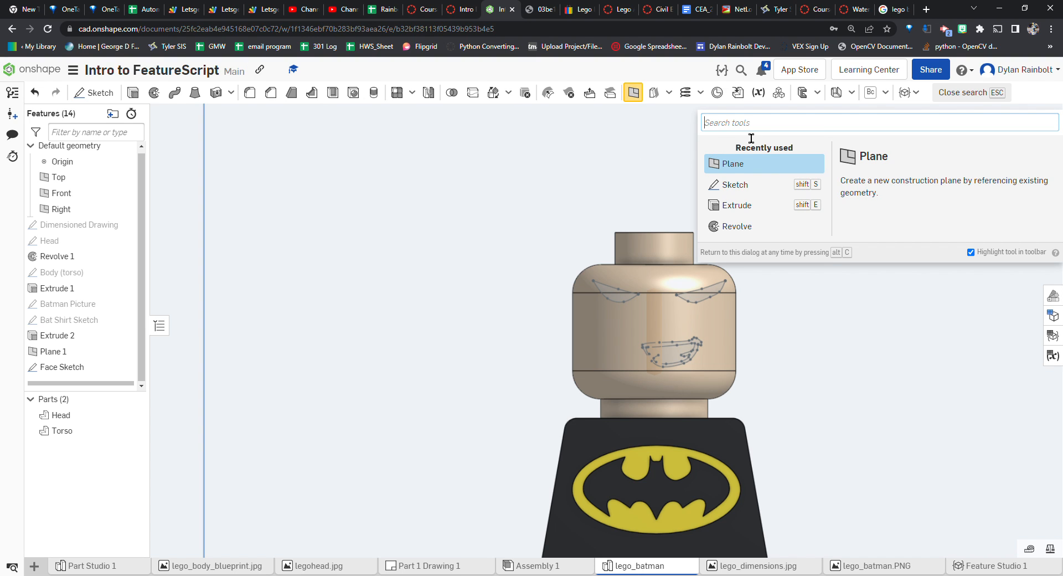
text(wrap)
key(Return)
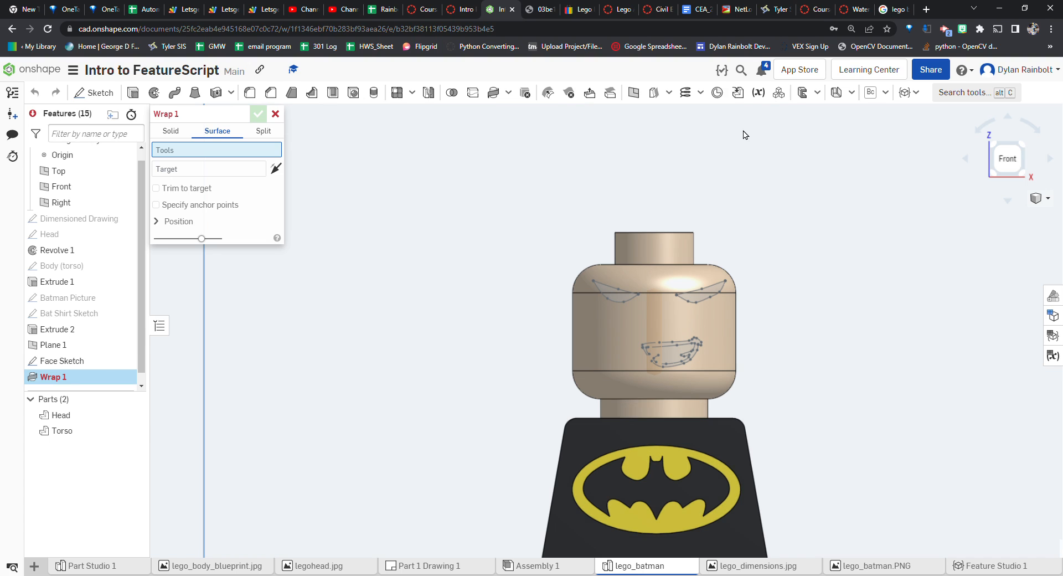
click(80, 361)
click(210, 180)
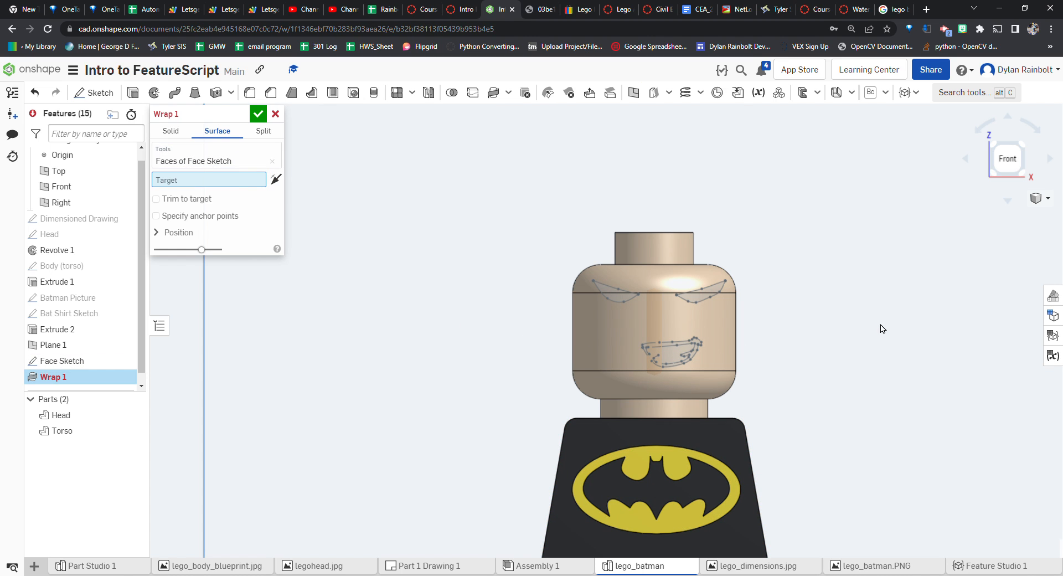
click(648, 288)
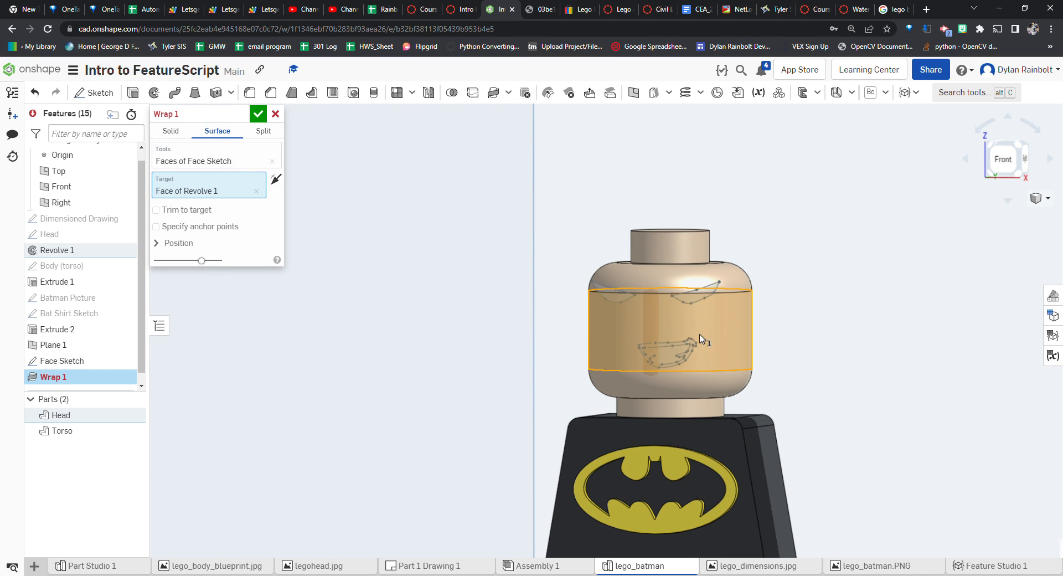
right_drag(881, 271, 852, 259)
scroll(685, 305, up, 3)
right_drag(637, 311, 735, 298)
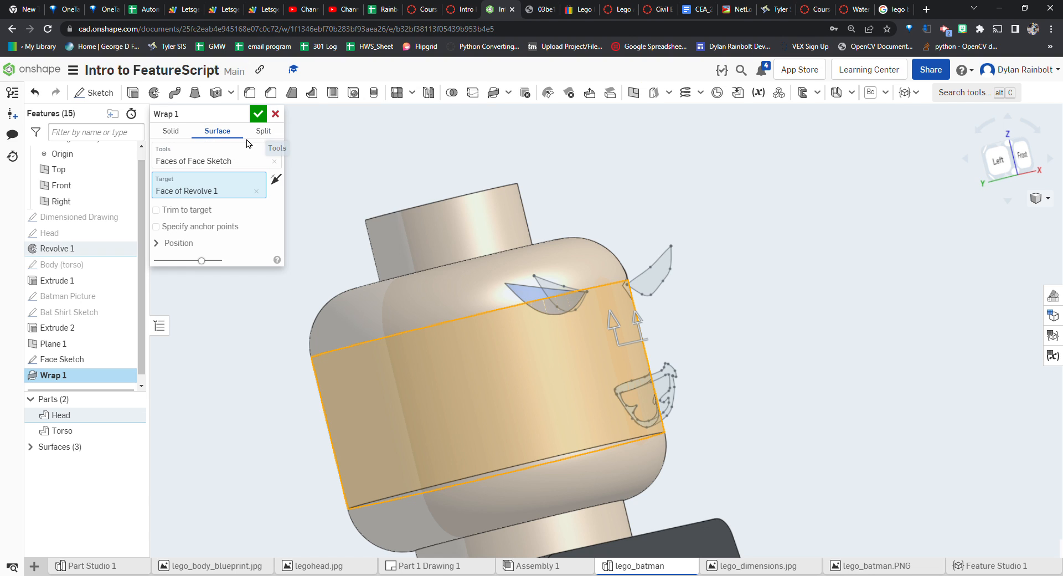
click(258, 114)
Edit Wrap 1 and switch it to a solid Add wrap merged into the Head
right_drag(756, 295, 721, 294)
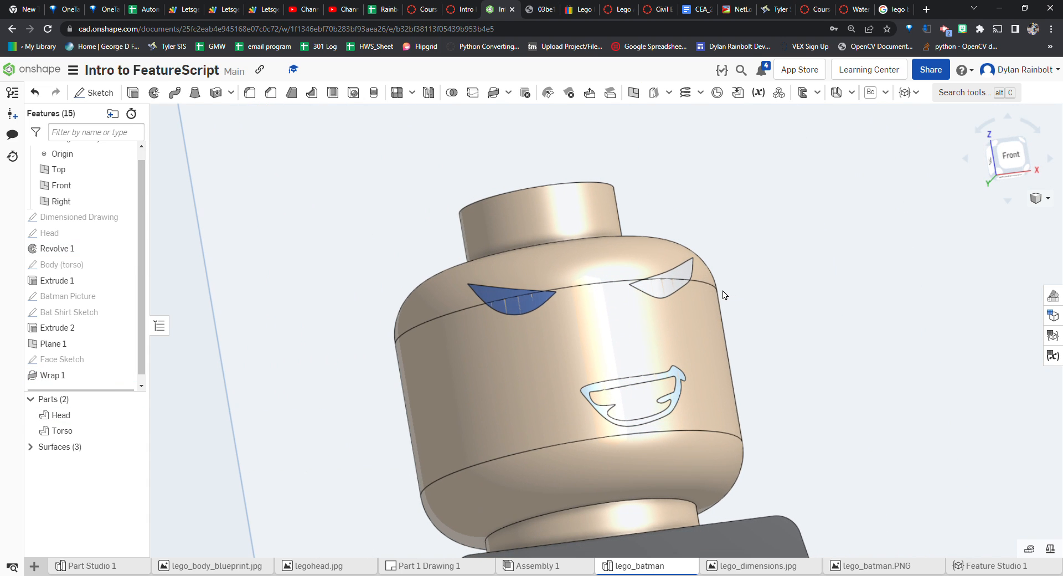
double_click(83, 376)
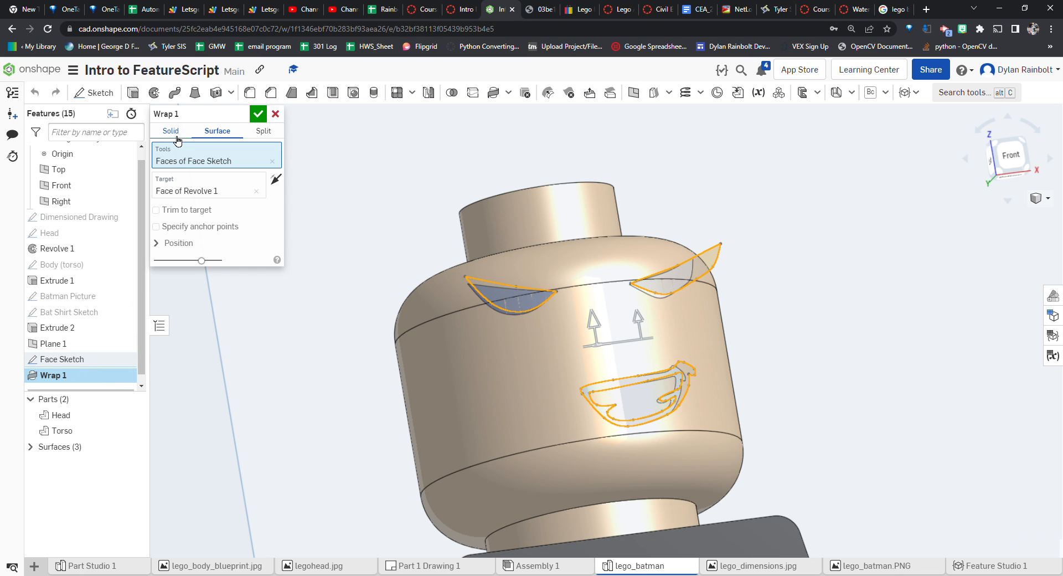
click(175, 136)
right_drag(403, 170, 589, 226)
scroll(791, 321, down, 4)
right_drag(762, 360, 825, 366)
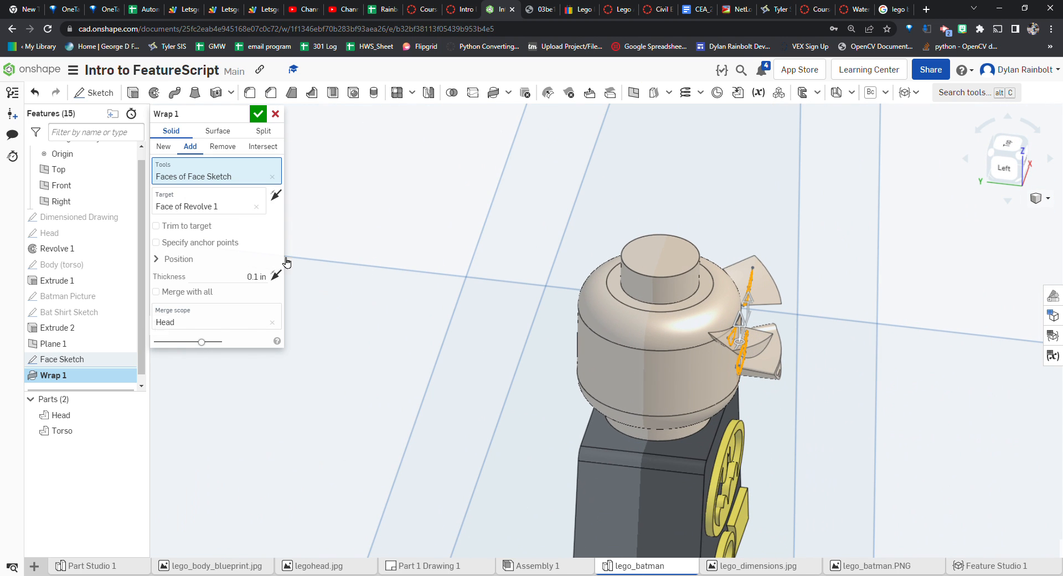
Set the wrap thickness to 0.2 mm and confirm the feature
click(262, 285)
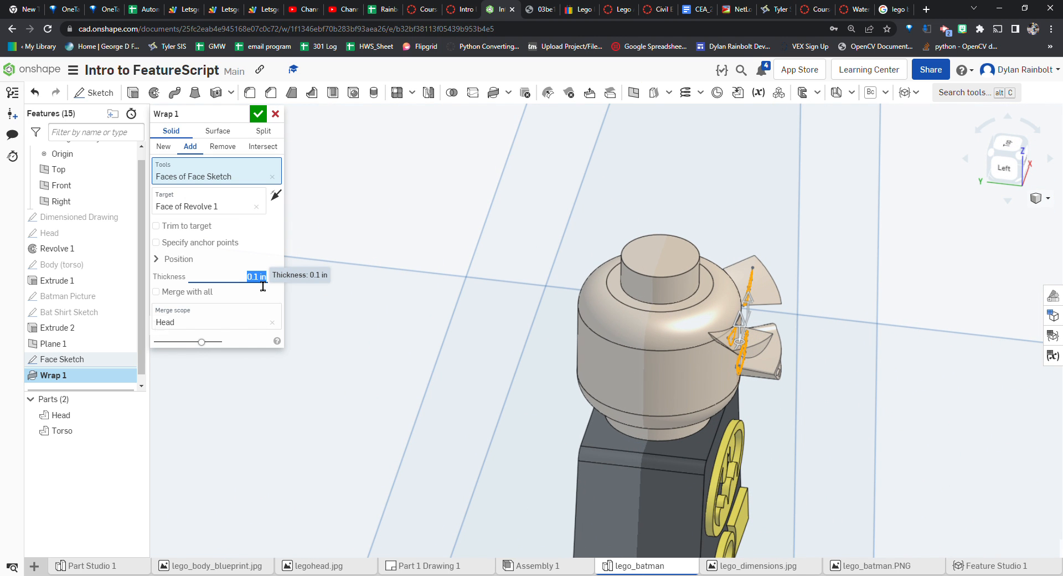
text(2 mm)
key(Return)
scroll(838, 381, up, 3)
right_drag(839, 381, 698, 344)
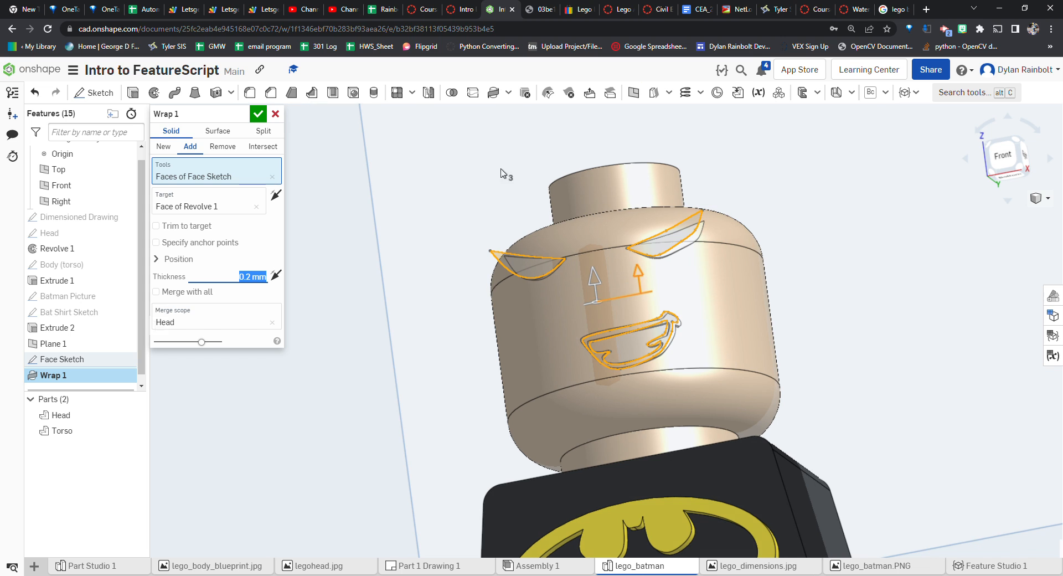
click(259, 115)
right_drag(738, 242, 816, 253)
scroll(817, 250, down, 5)
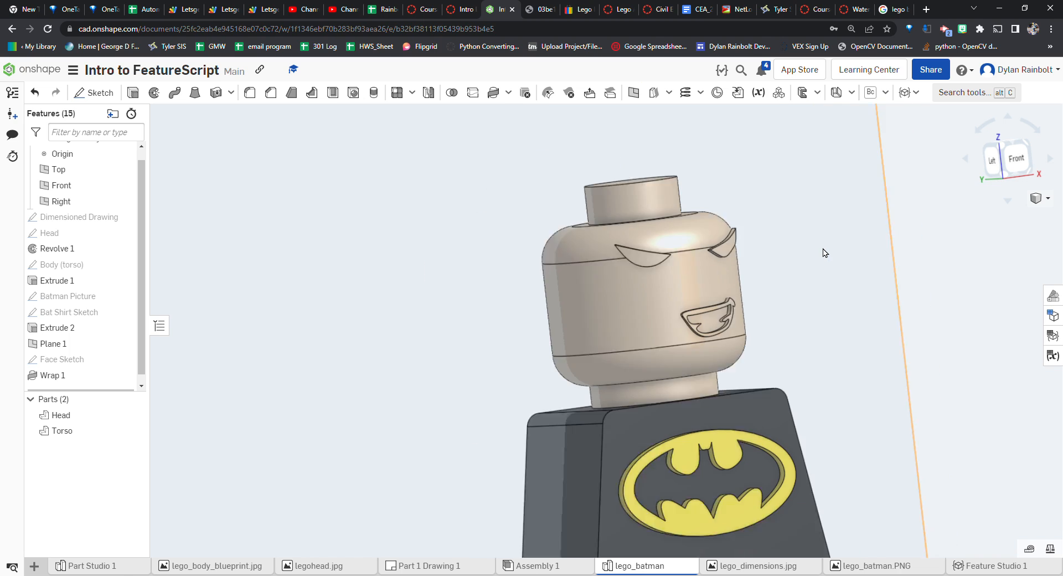
Apply a black appearance to the two eye faces and the mouth outline face of the wrap
click(1010, 160)
scroll(703, 246, up, 8)
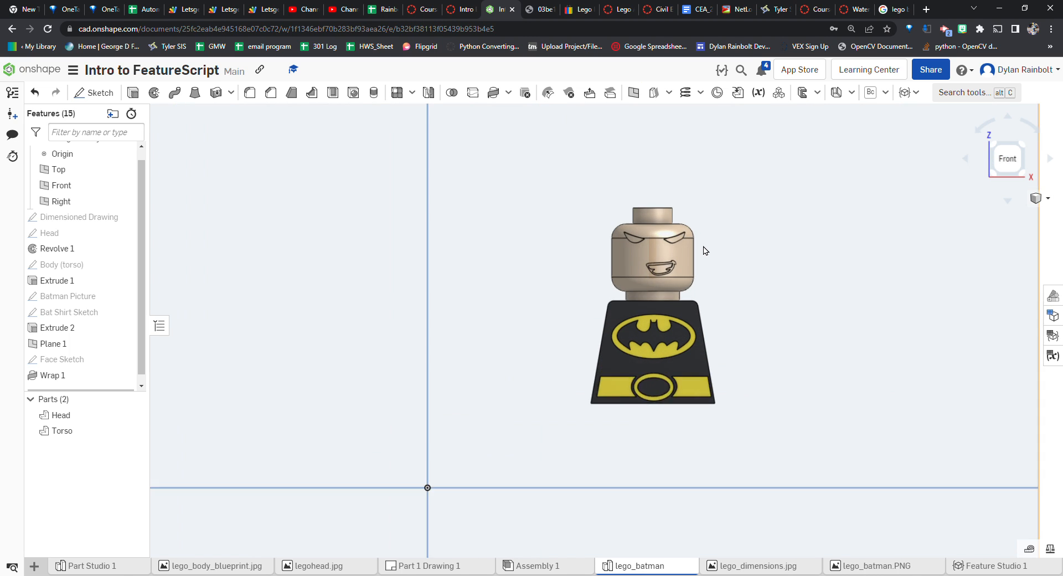
scroll(648, 237, up, 5)
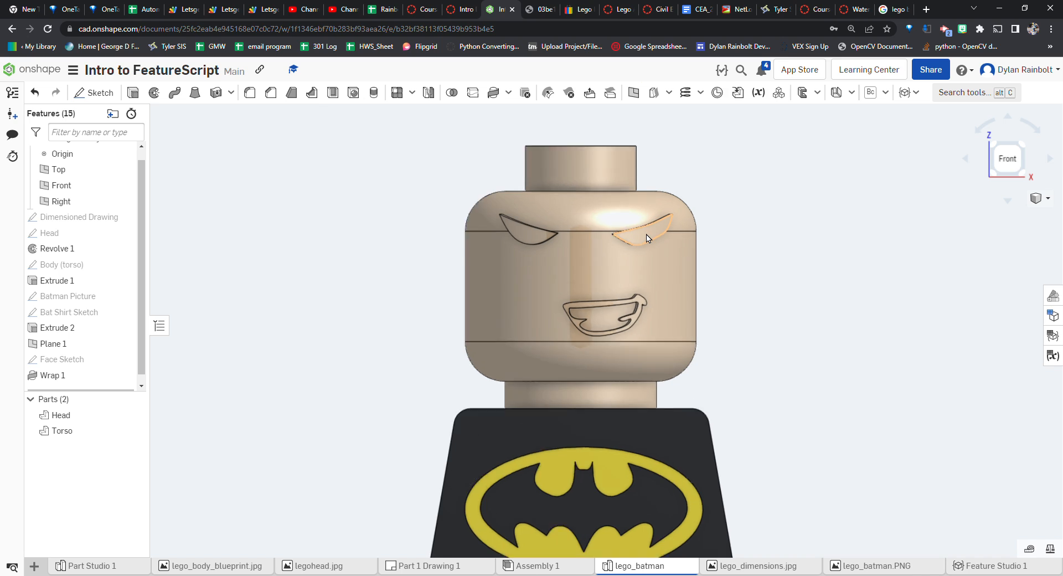
click(648, 236)
click(410, 243)
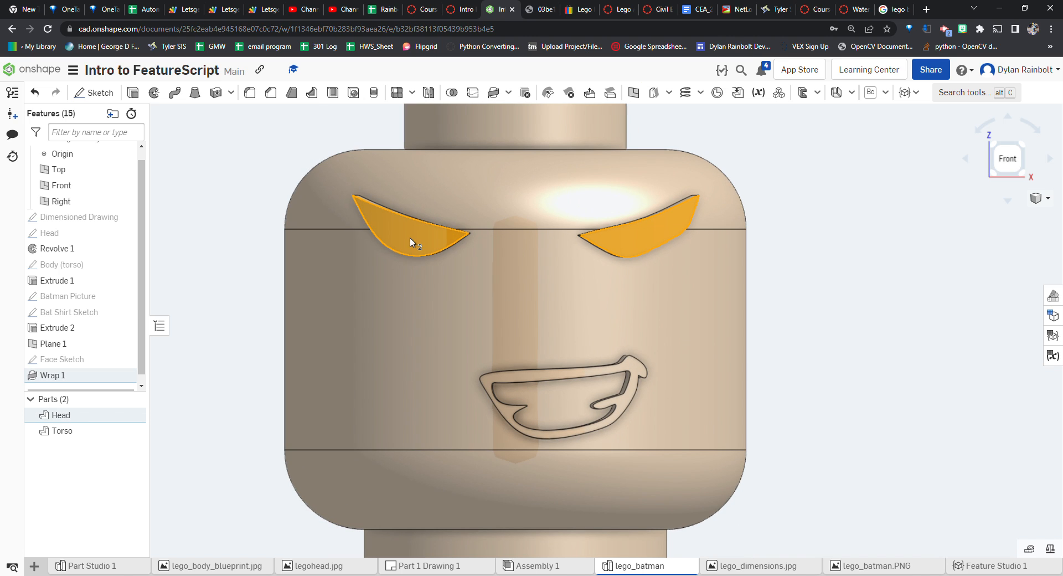
click(576, 380)
right_click(576, 380)
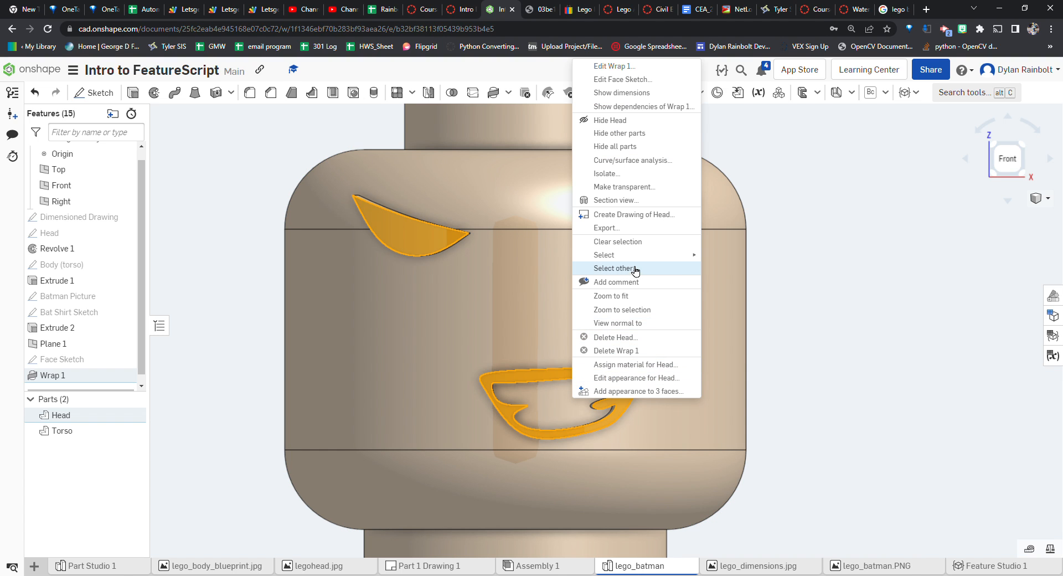
click(632, 391)
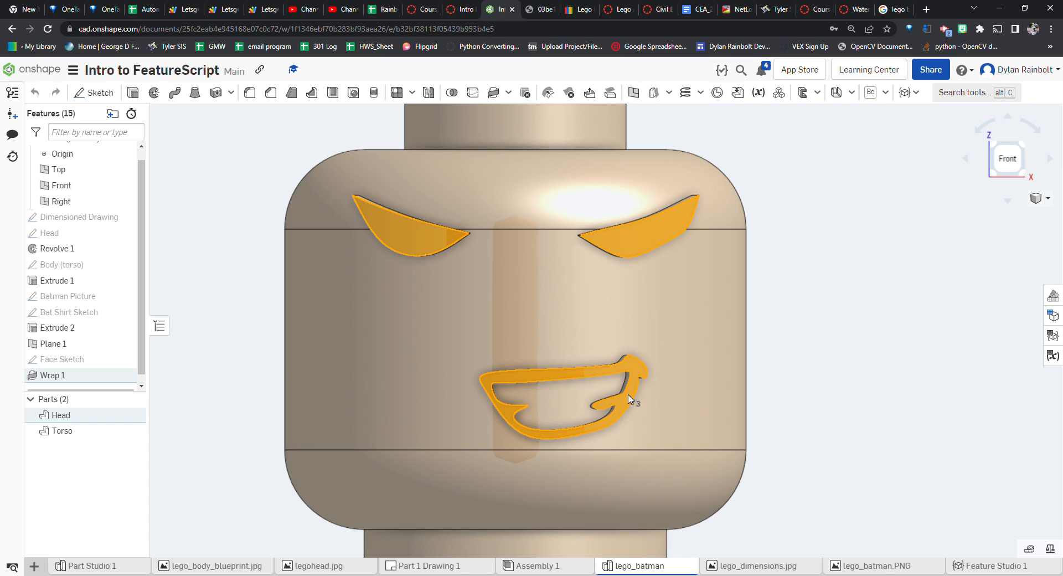
click(155, 386)
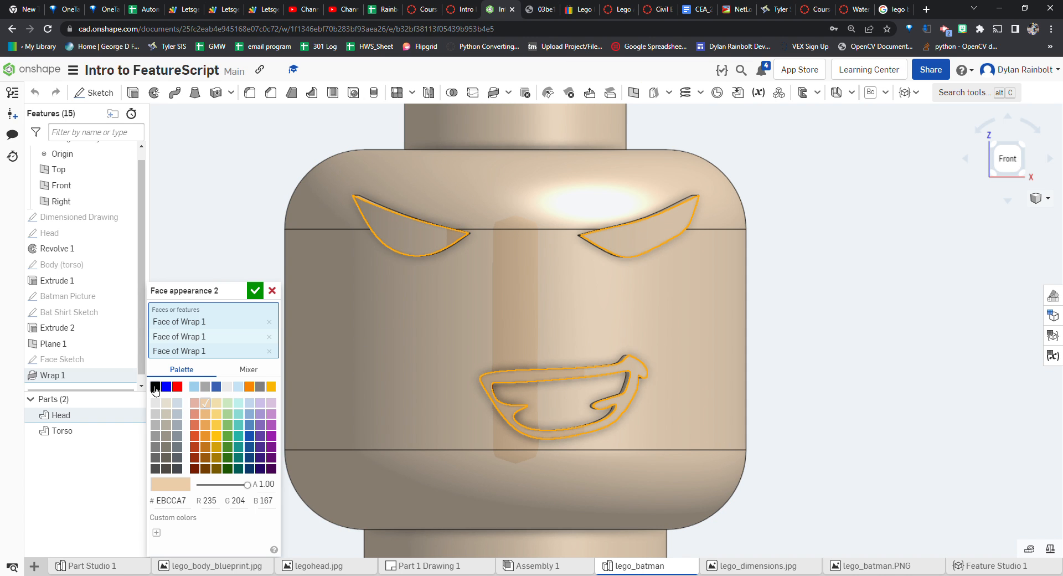
click(254, 290)
Colour the head face inside the mouth light grey (EAEAEA) to form the teeth
scroll(678, 319, down, 3)
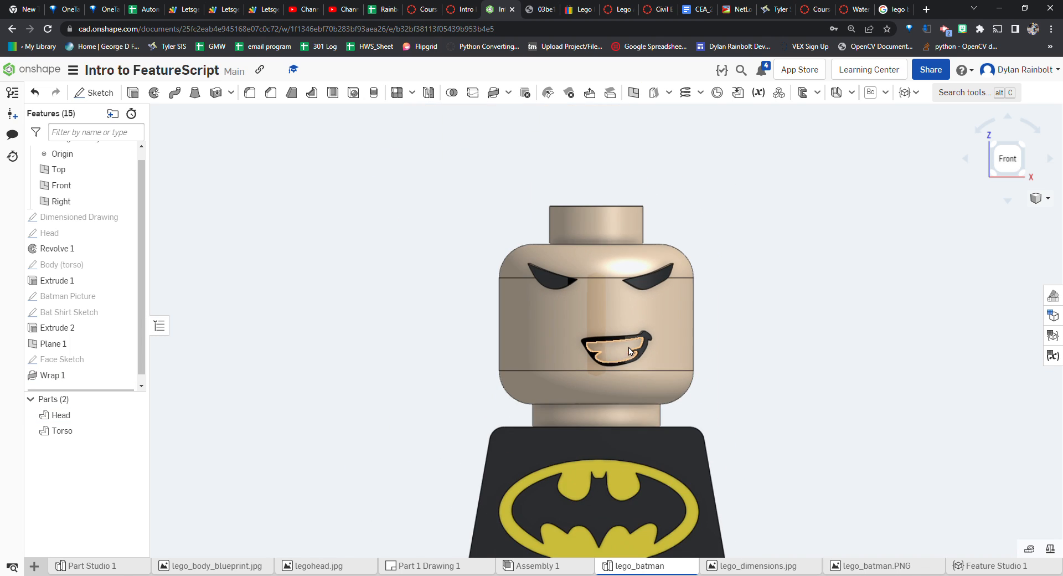
scroll(621, 351, up, 5)
right_click(619, 351)
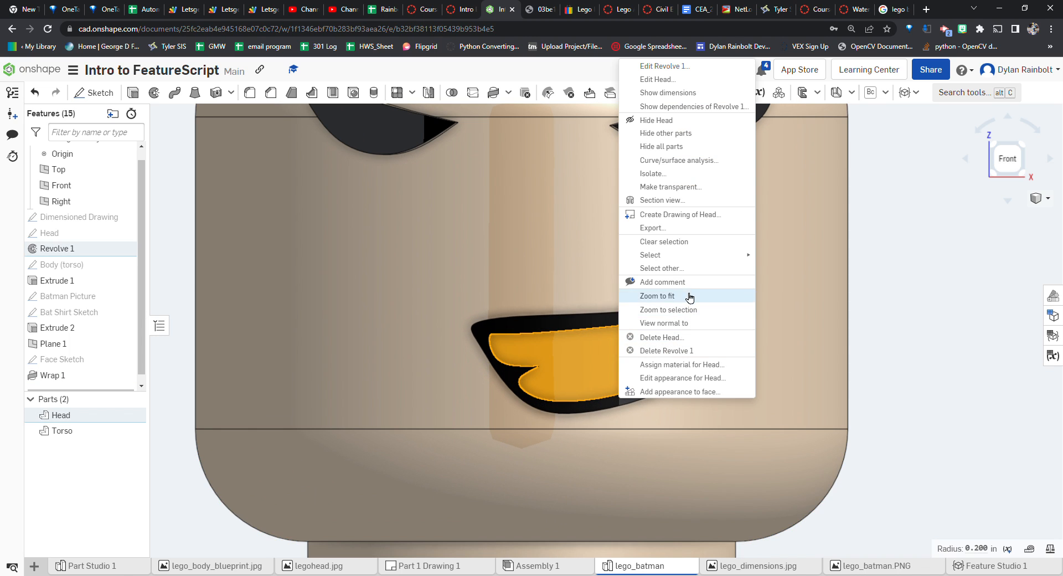
click(679, 391)
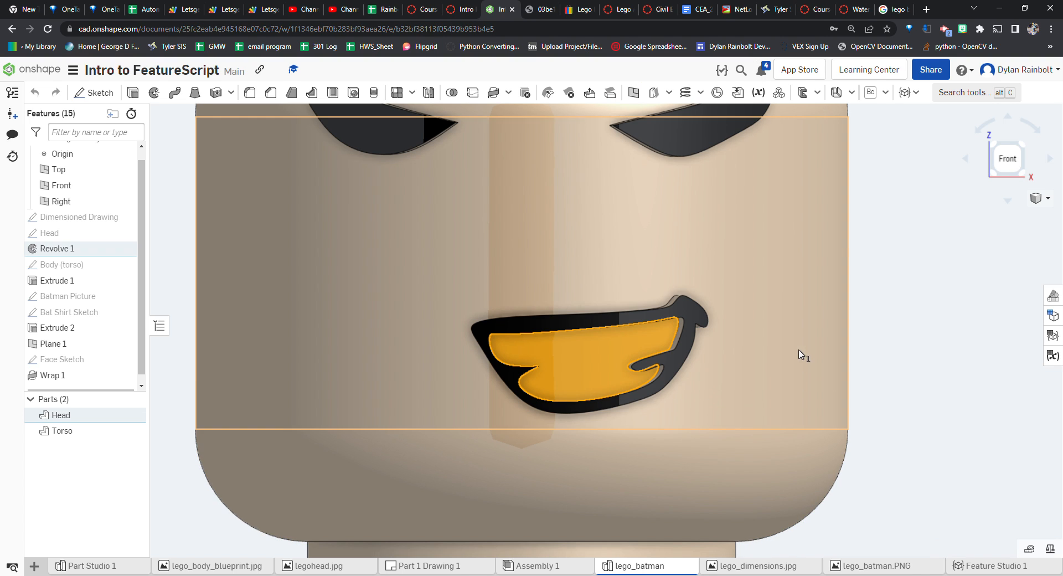
click(227, 386)
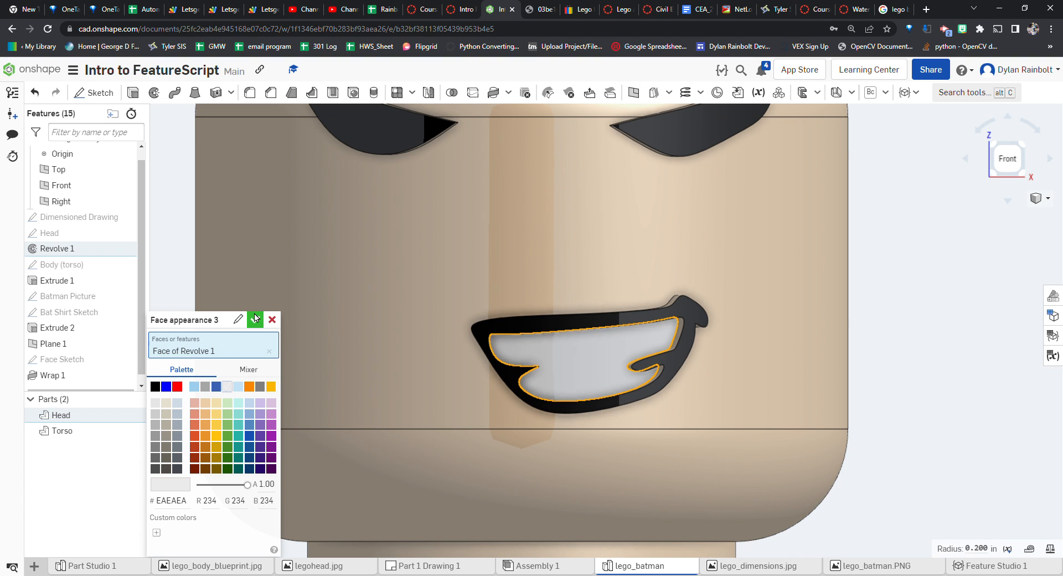
click(255, 319)
Edit the Face Sketch, select all its geometry, move it down about 0.027 in with Transform, and confirm
scroll(426, 348, down, 3)
scroll(716, 346, down, 2)
scroll(785, 339, down, 2)
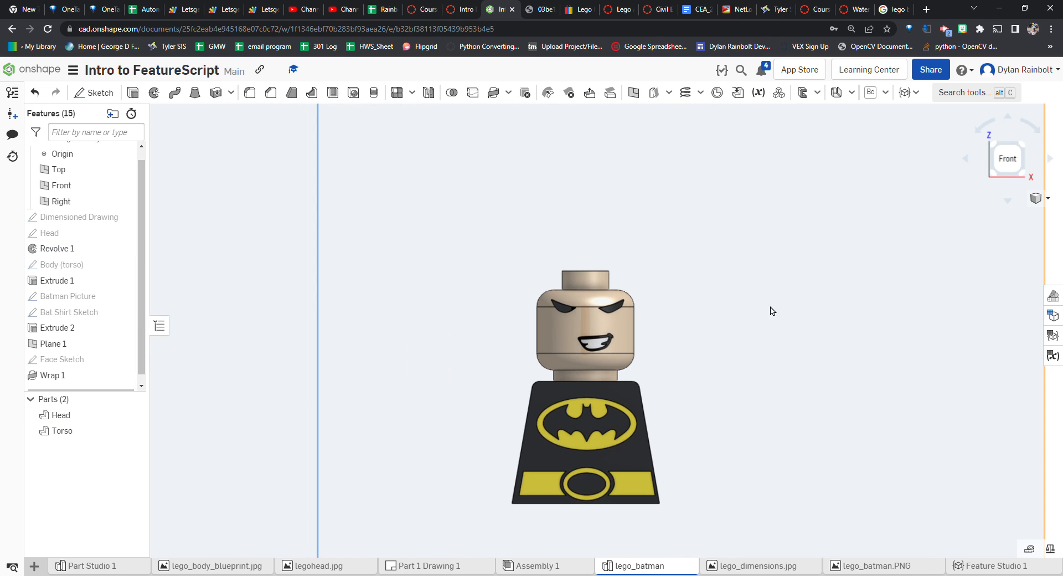
scroll(736, 365, down, 2)
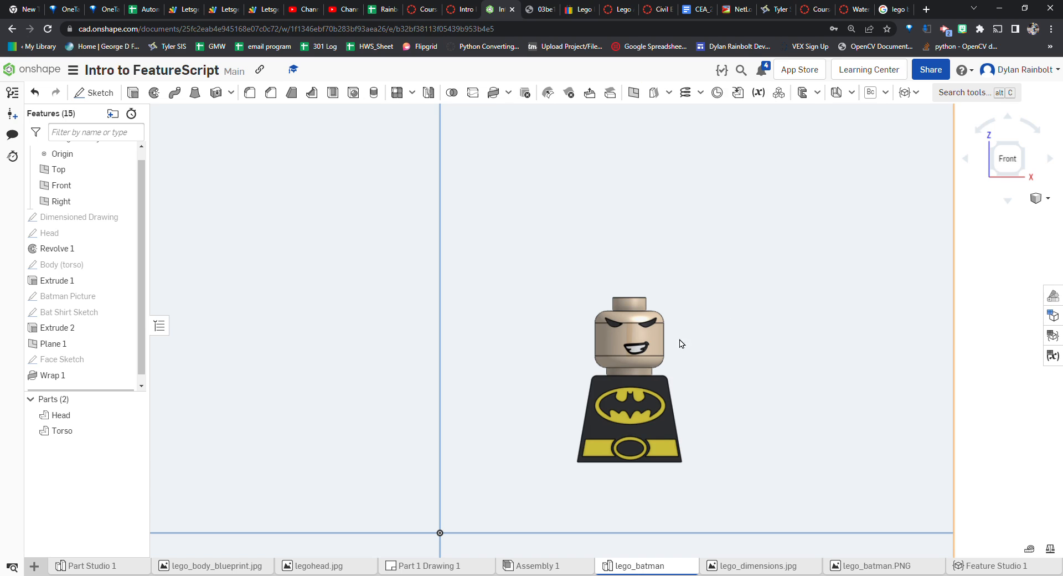
scroll(667, 346, up, 3)
scroll(728, 339, down, 3)
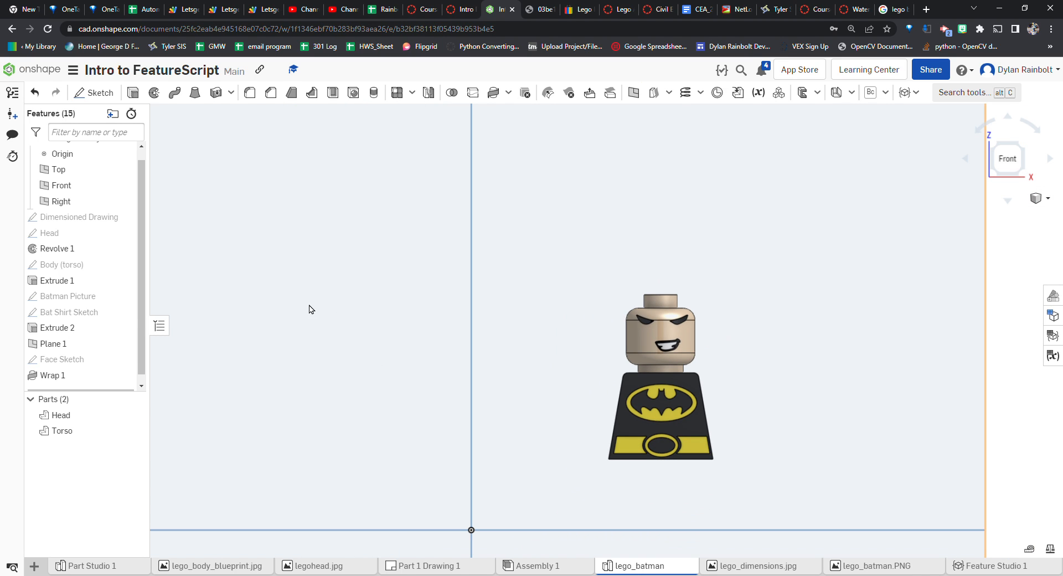
double_click(65, 359)
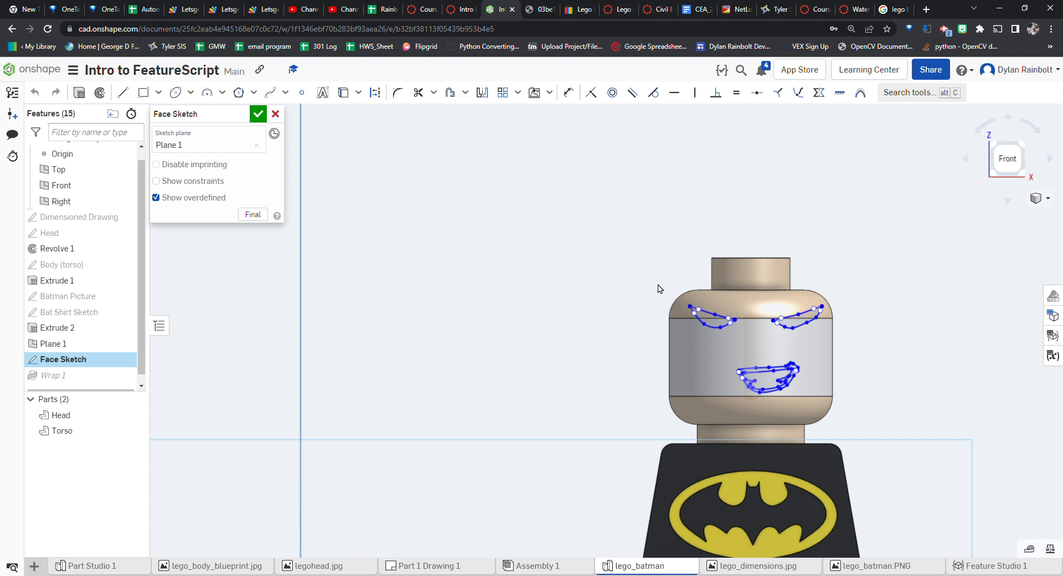
mouse_move(654, 284)
mouse_down()
mouse_move(852, 408)
mouse_move(865, 428)
mouse_up()
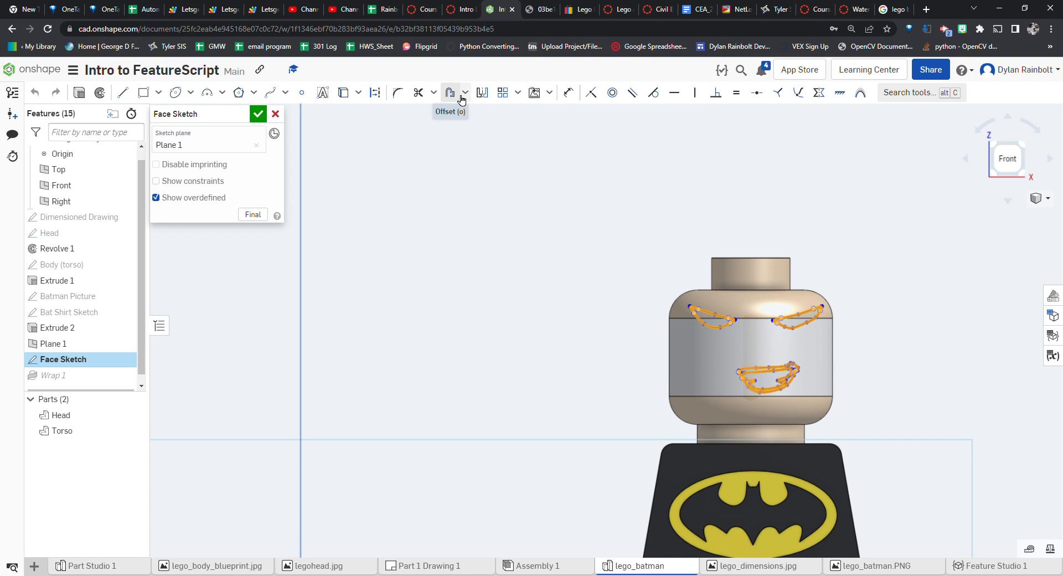
click(913, 92)
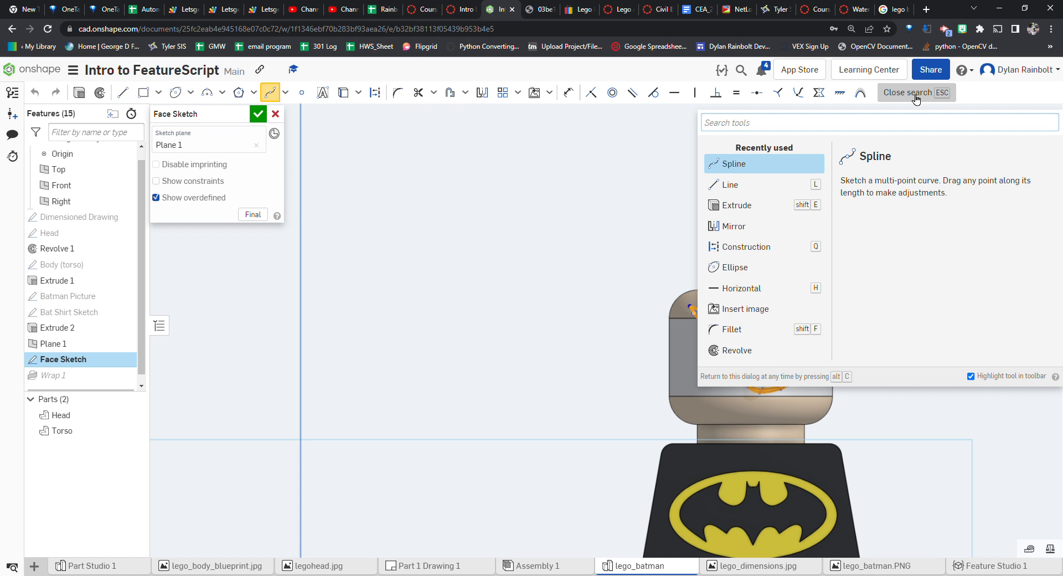
text(transf)
key(Return)
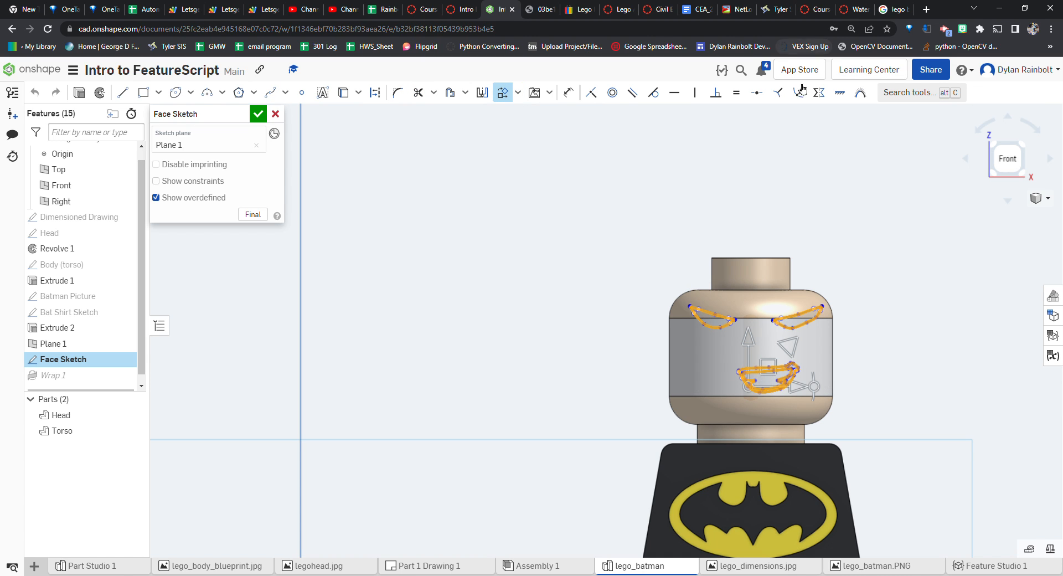
drag(752, 347, 750, 356)
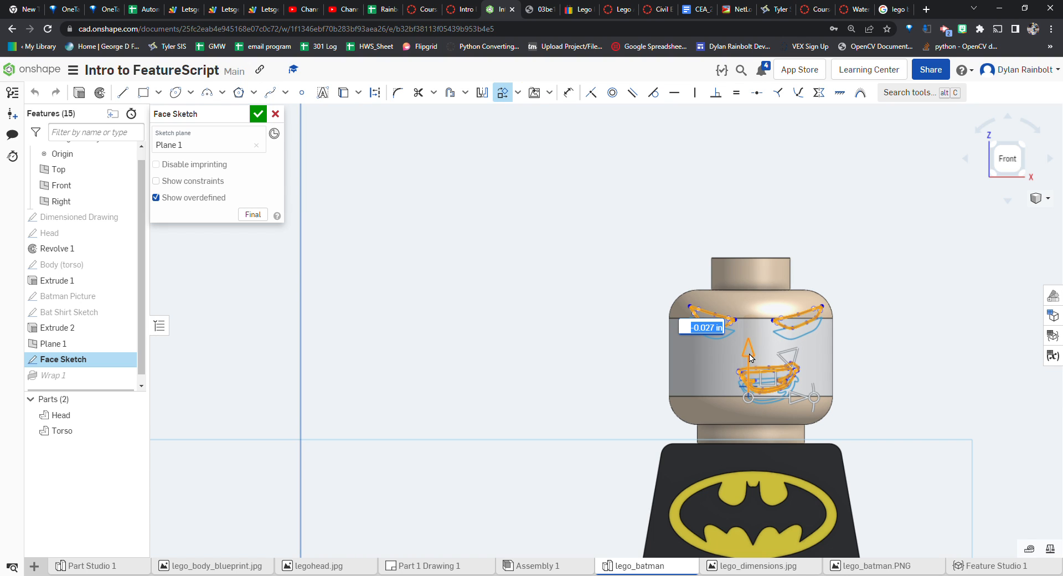
click(258, 114)
scroll(866, 351, down, 3)
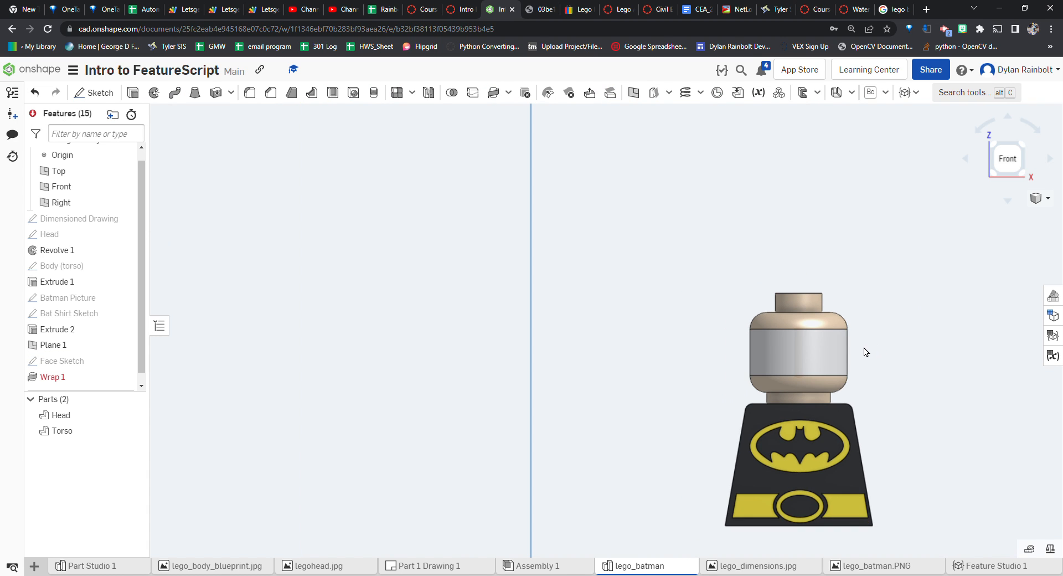
right_drag(558, 337, 633, 337)
right_drag(712, 330, 245, 386)
double_click(54, 377)
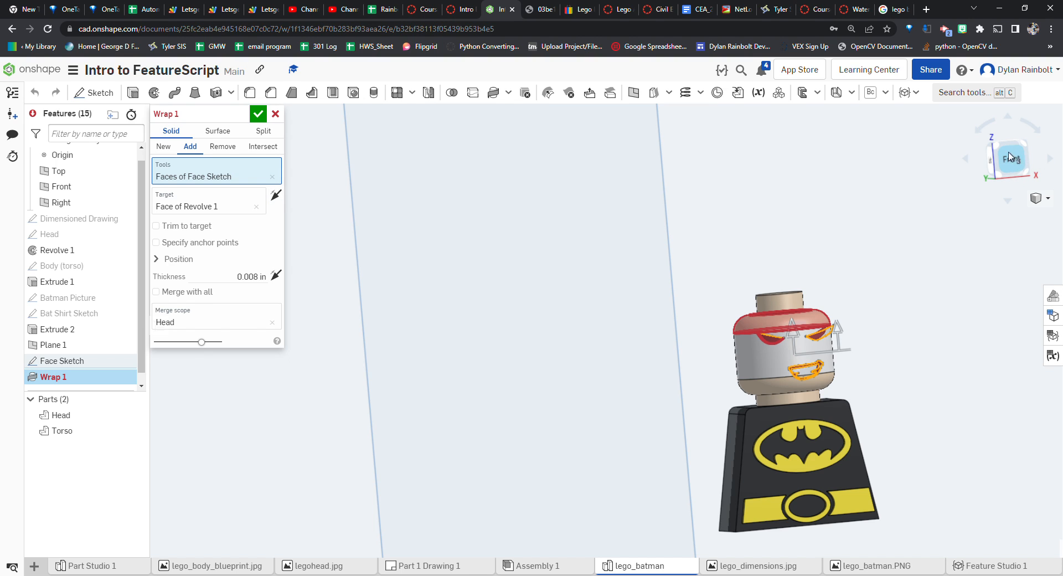
click(274, 177)
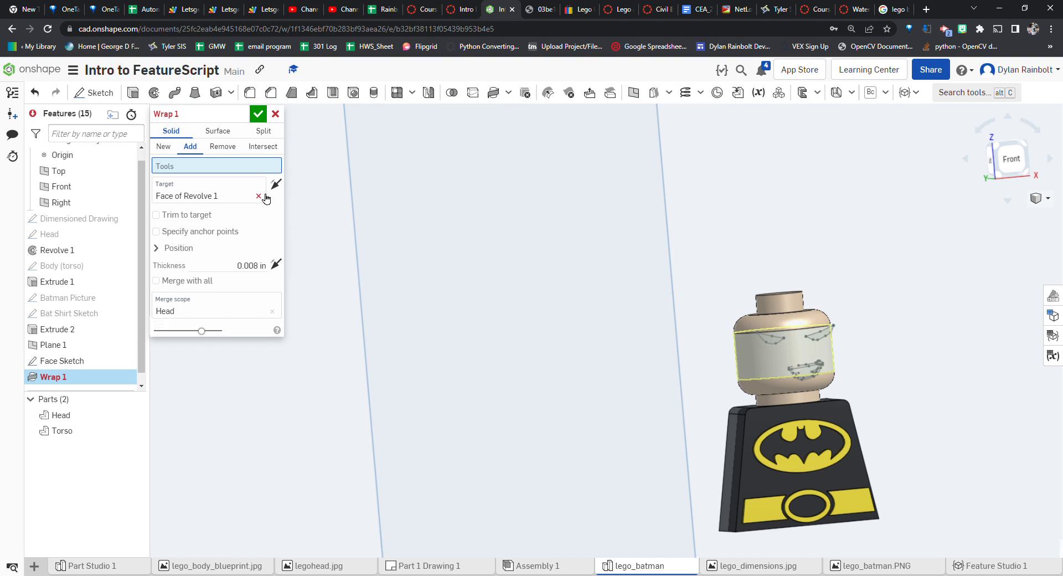
click(257, 196)
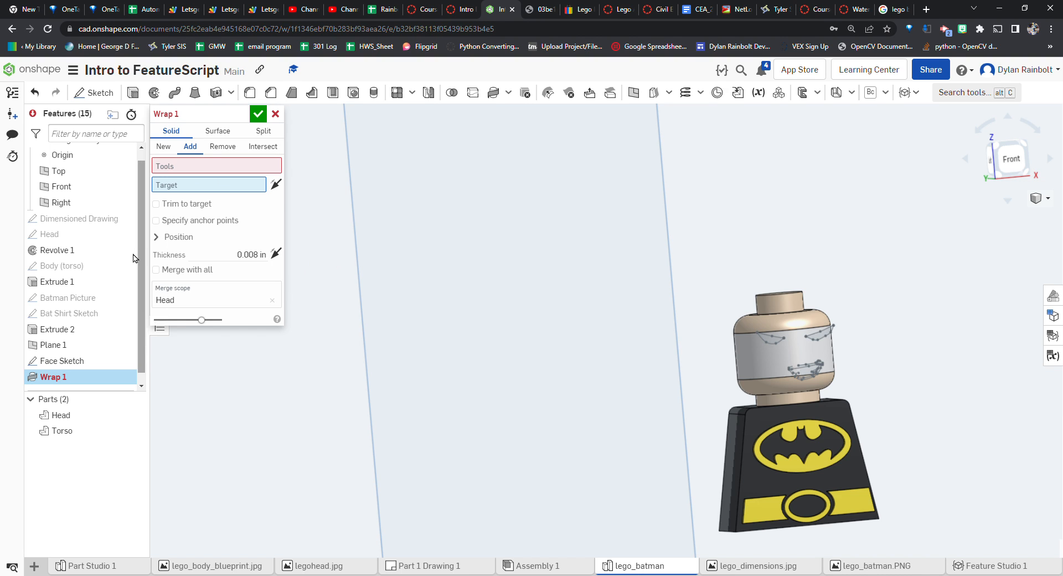
click(227, 168)
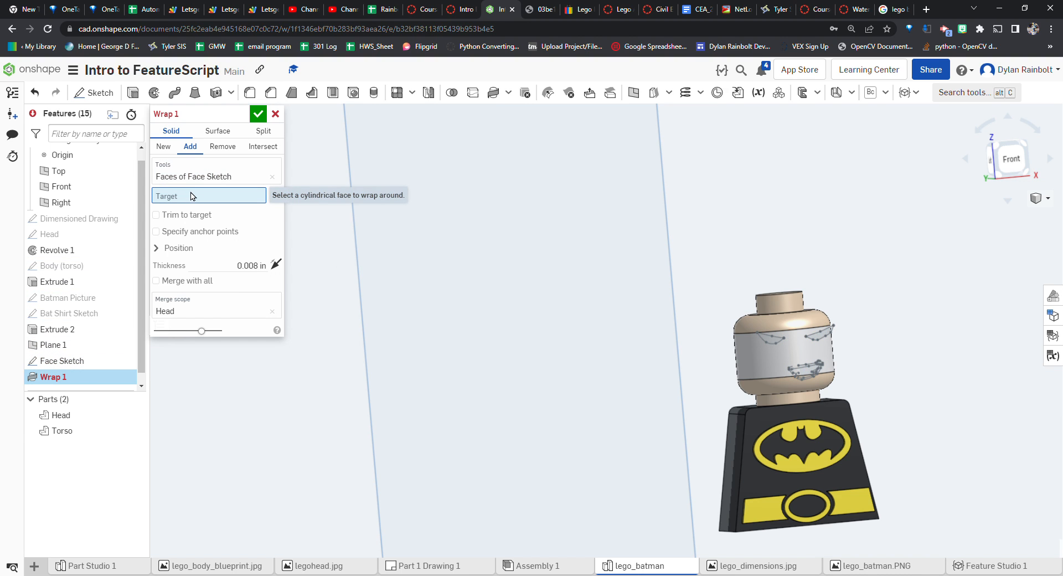
click(768, 365)
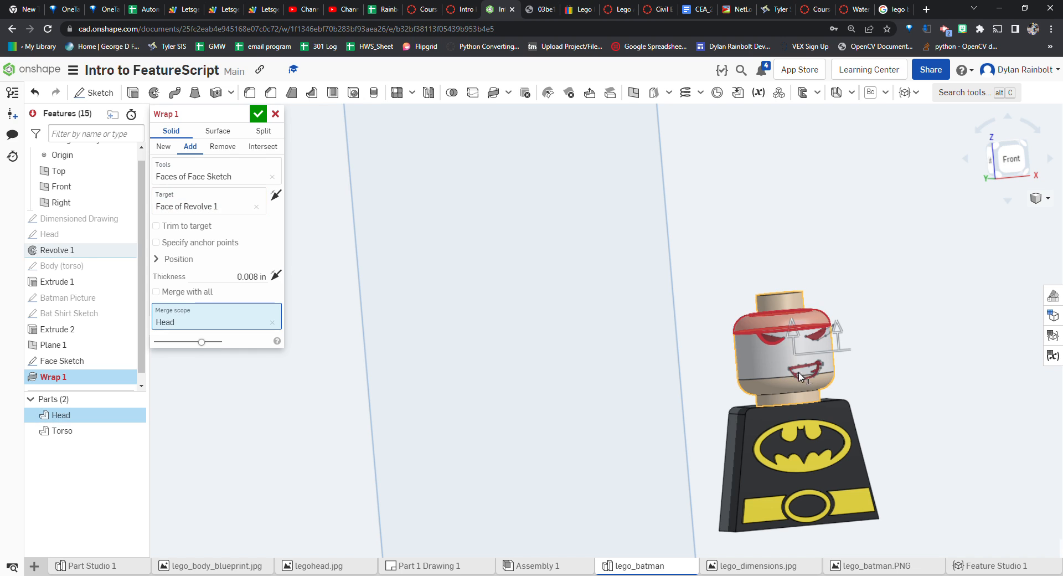
right_drag(948, 309, 966, 321)
mouse_move(181, 121)
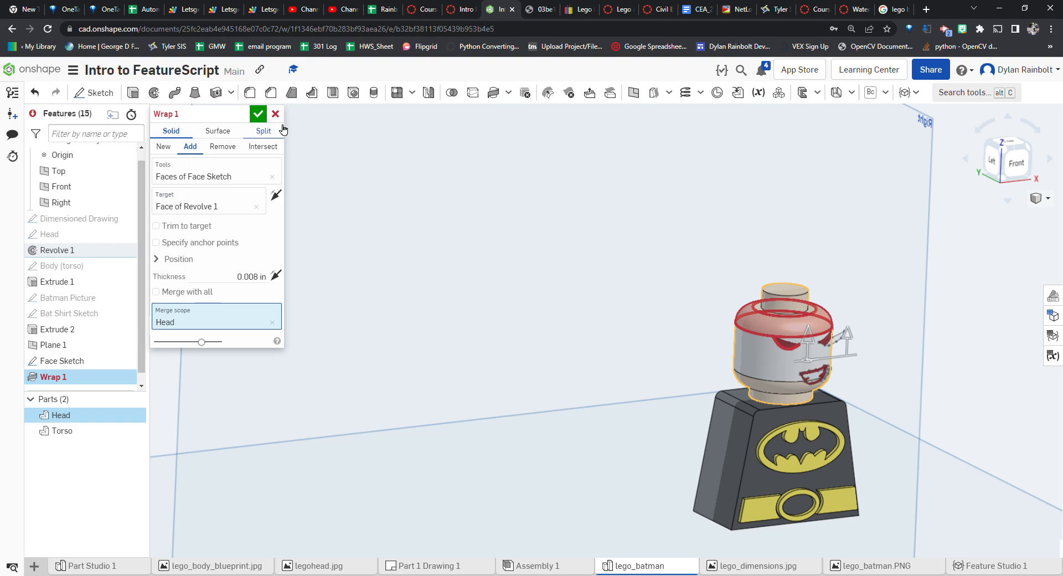
click(276, 113)
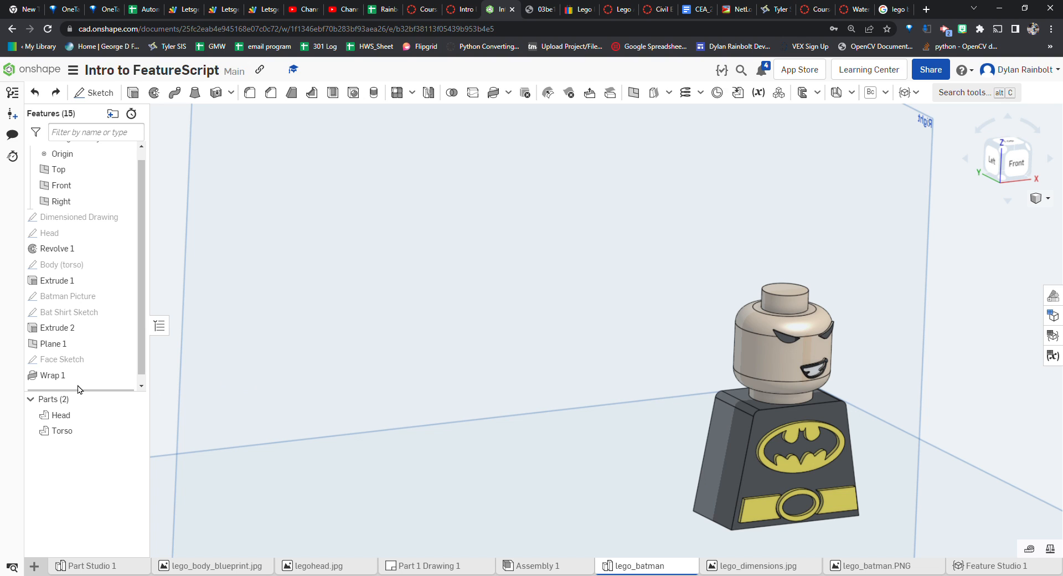
double_click(79, 361)
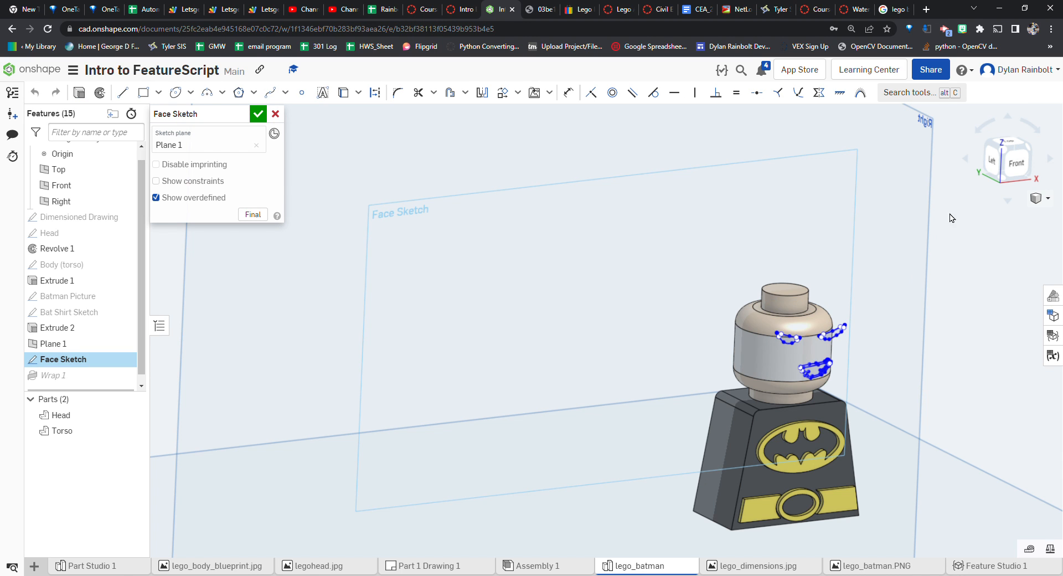
key(n)
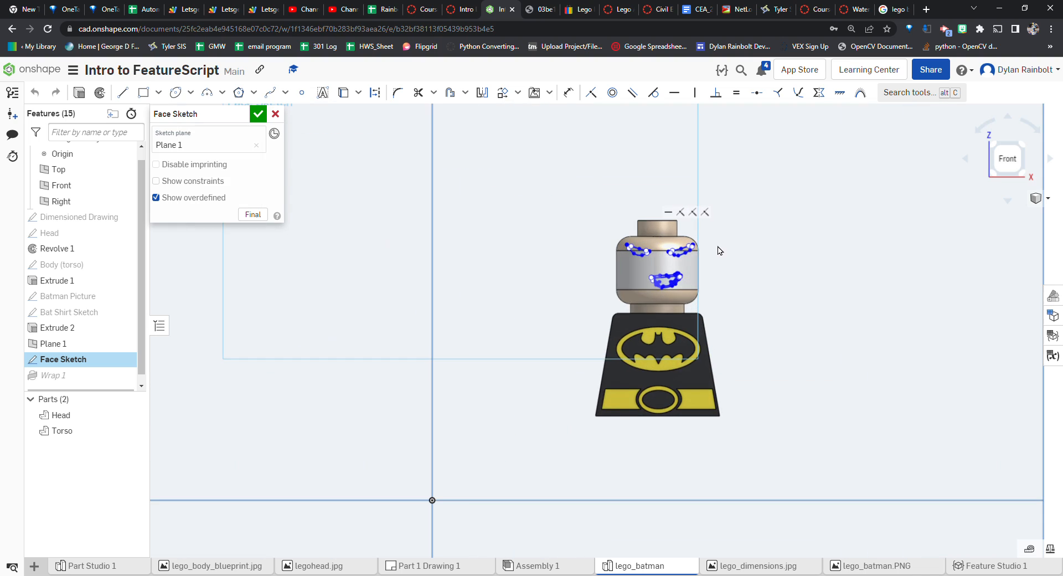
click(275, 114)
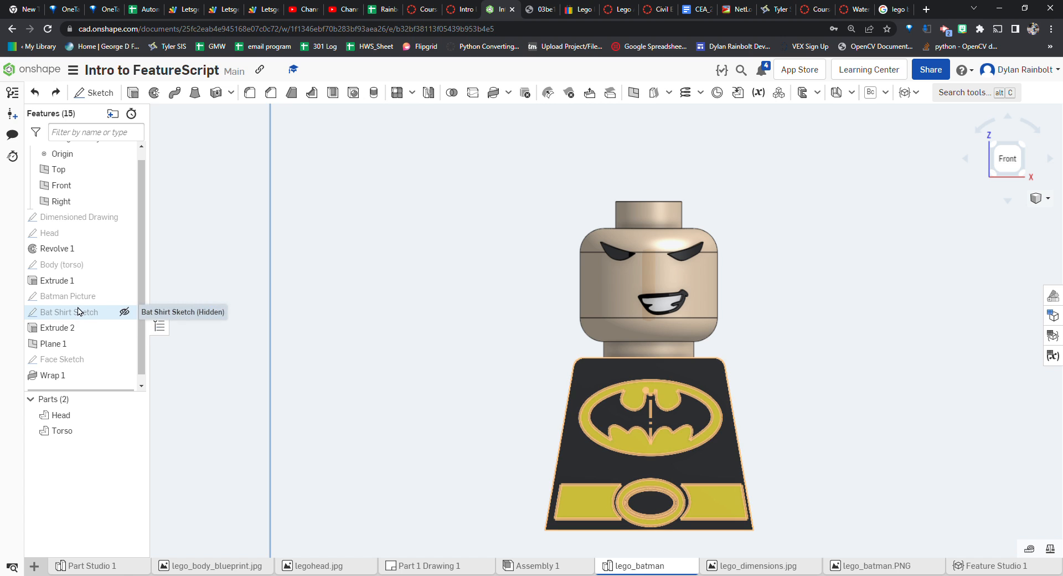
Inspect the Revolve 1 head feature from the front view and close it unchanged
double_click(78, 248)
right_drag(386, 252, 364, 237)
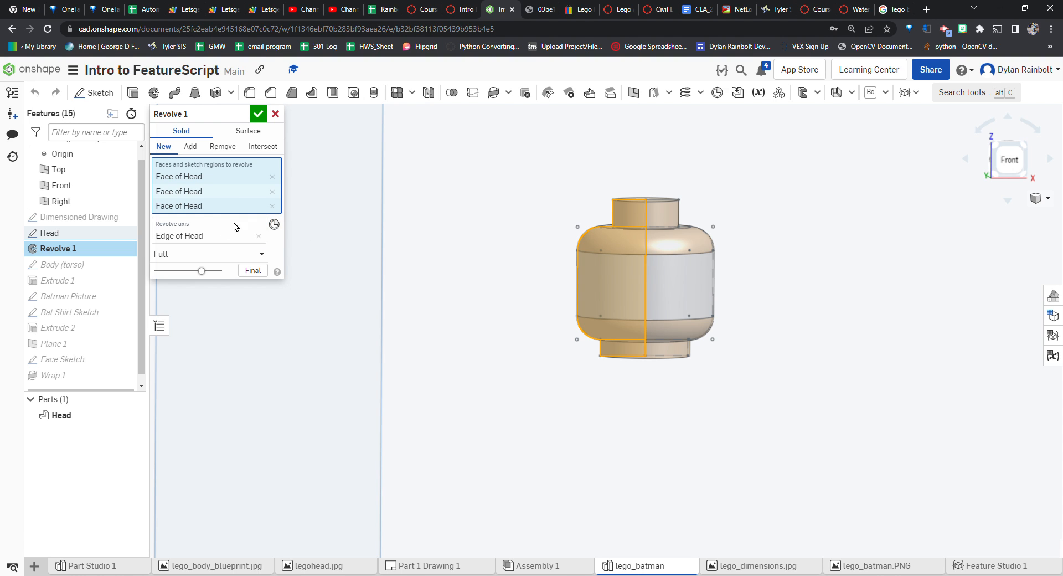
click(1008, 160)
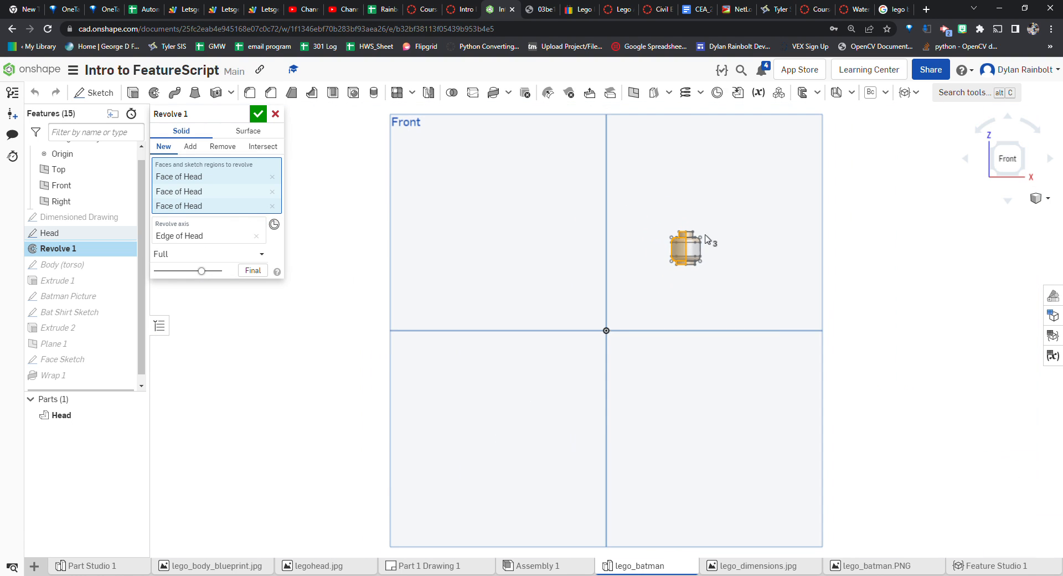
scroll(689, 276, up, 5)
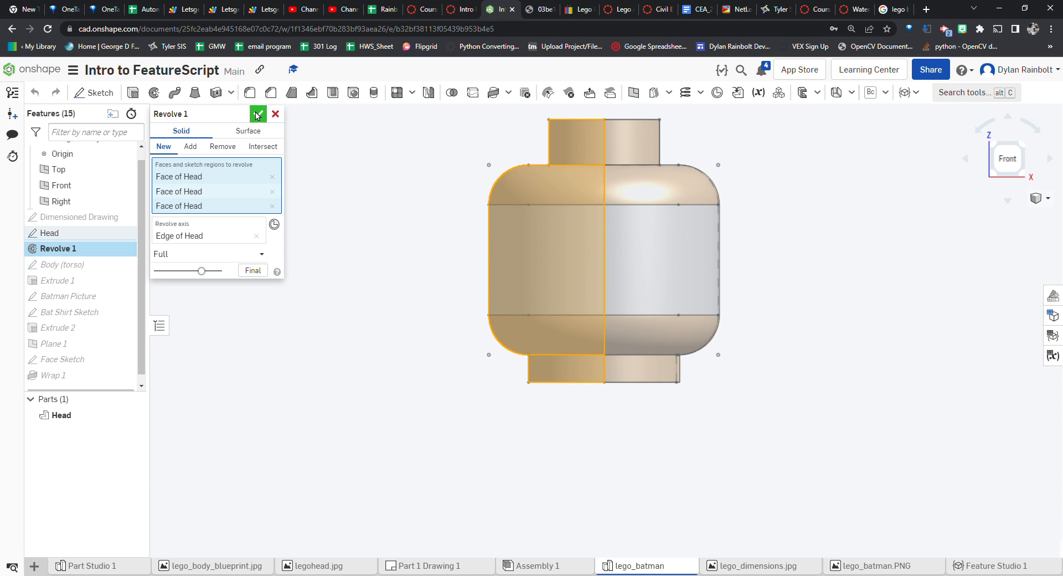
click(258, 115)
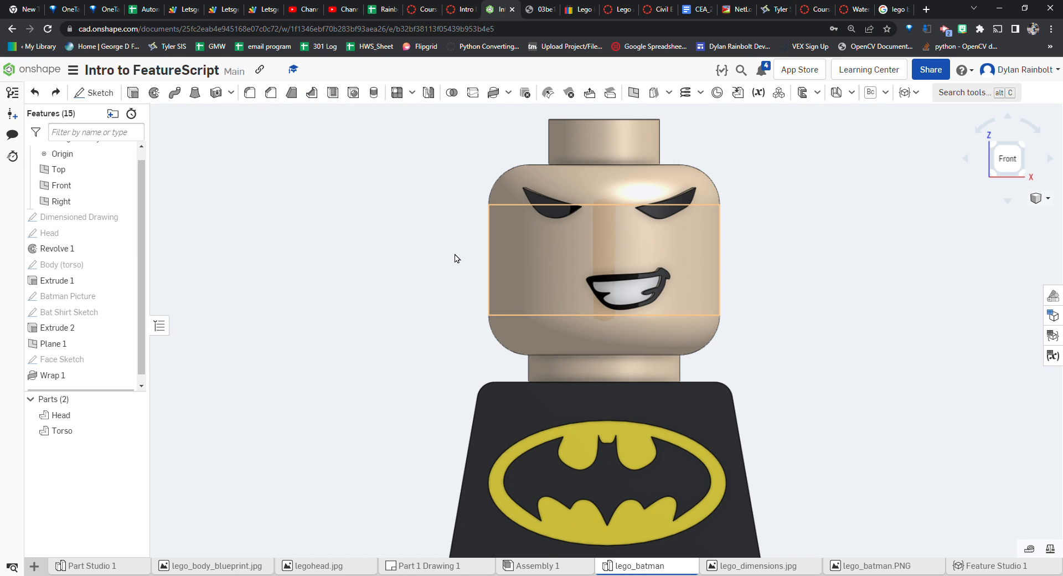
Edit the Face Sketch, select all its geometry, move it down about 0.006 in with Transform, and confirm
scroll(380, 272, down, 1)
scroll(95, 338, down, 1)
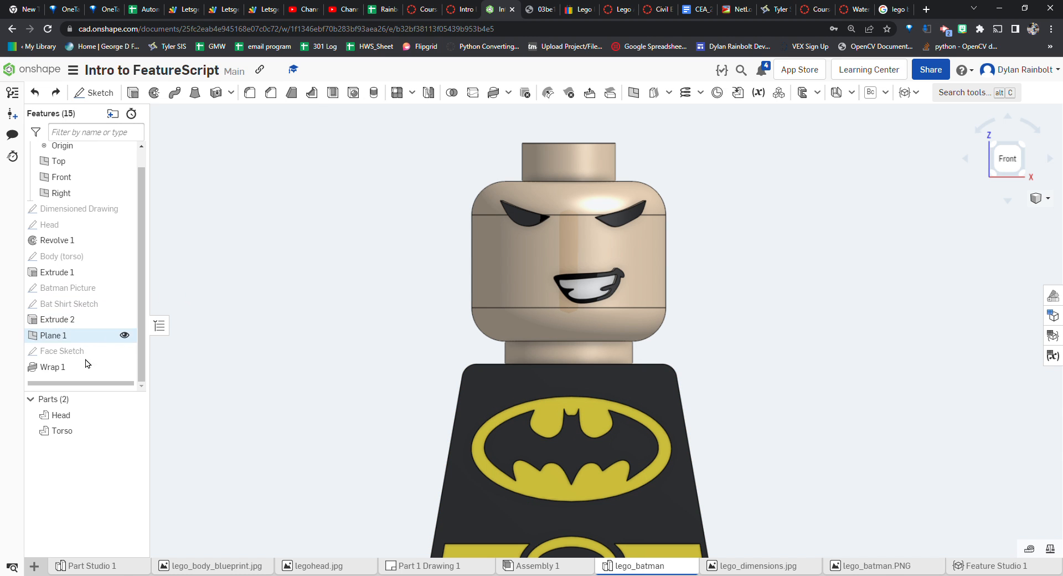
double_click(76, 354)
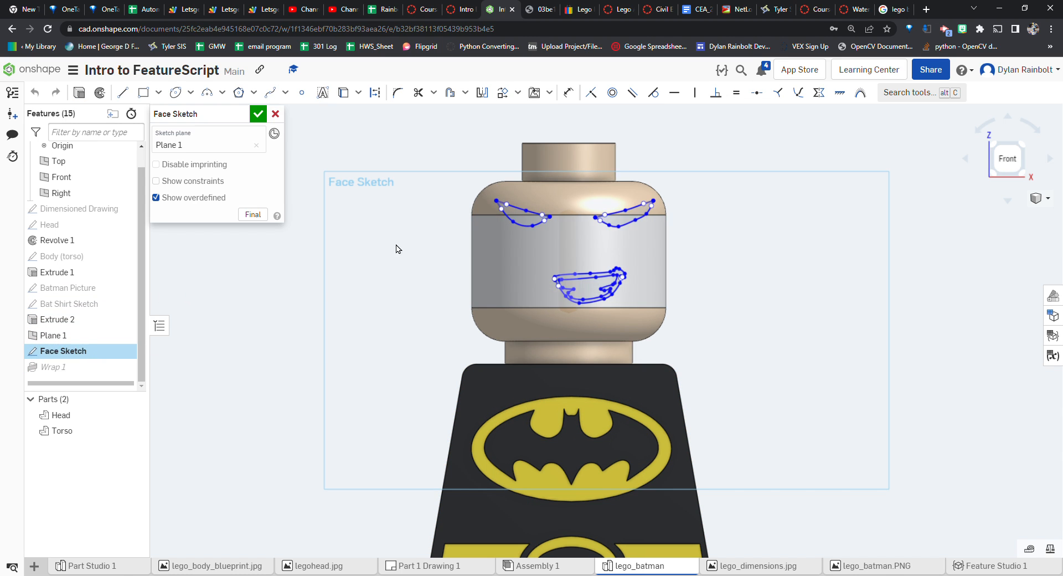
mouse_move(458, 187)
mouse_down()
mouse_move(582, 220)
mouse_move(697, 329)
mouse_up()
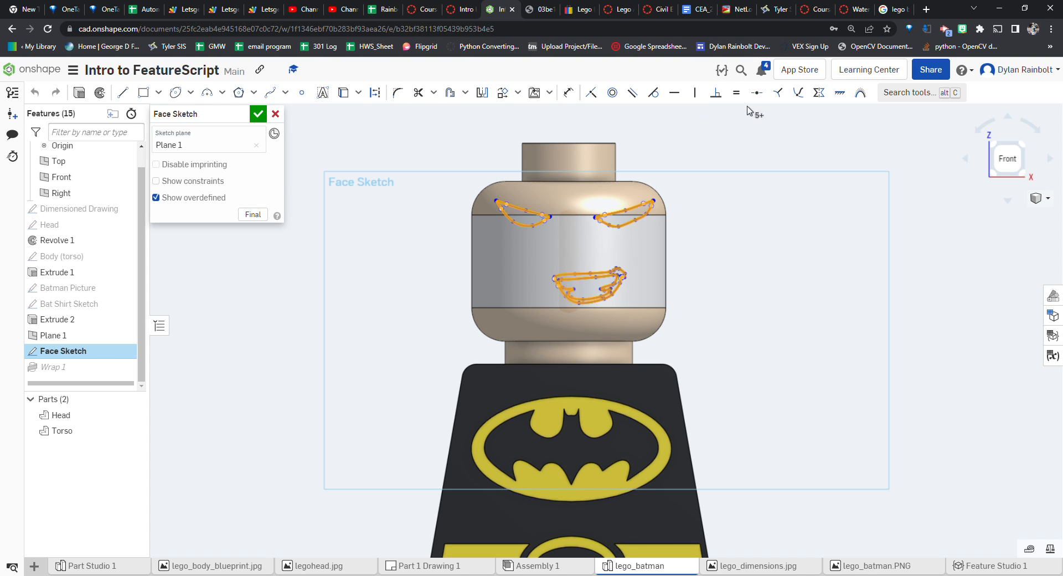
click(919, 97)
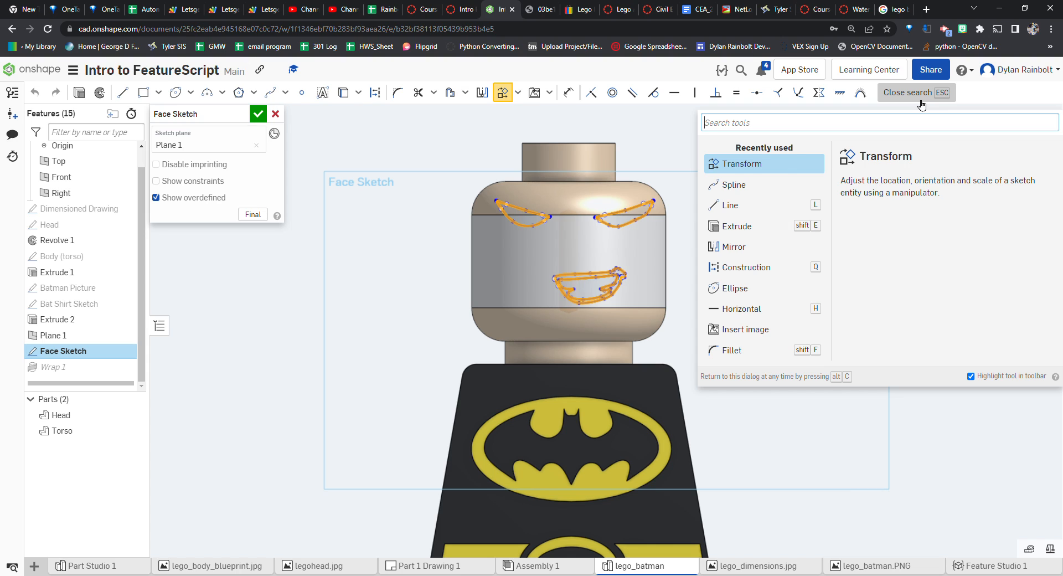
key(Return)
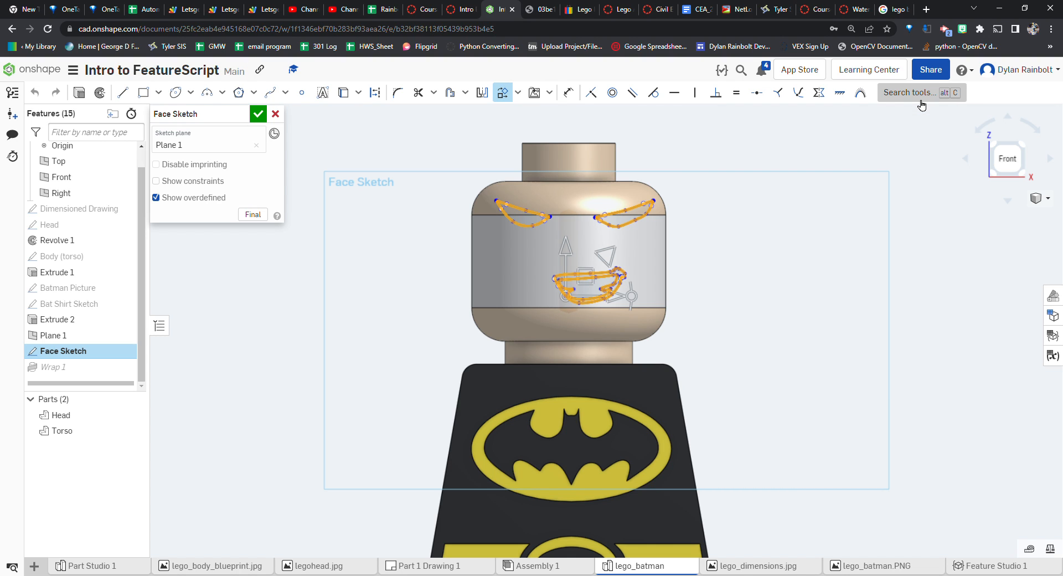
drag(563, 248, 564, 252)
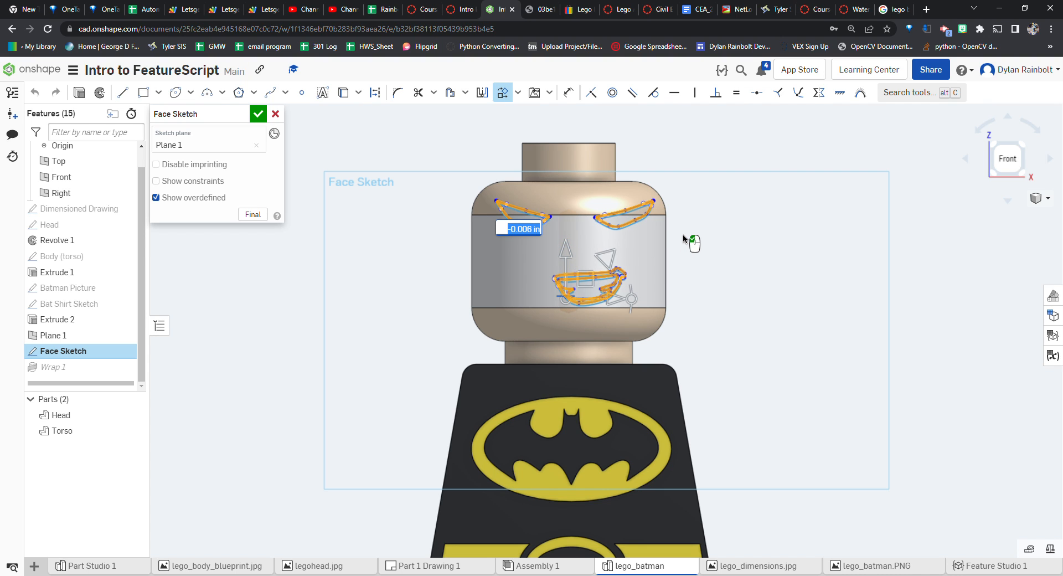
click(540, 232)
click(260, 116)
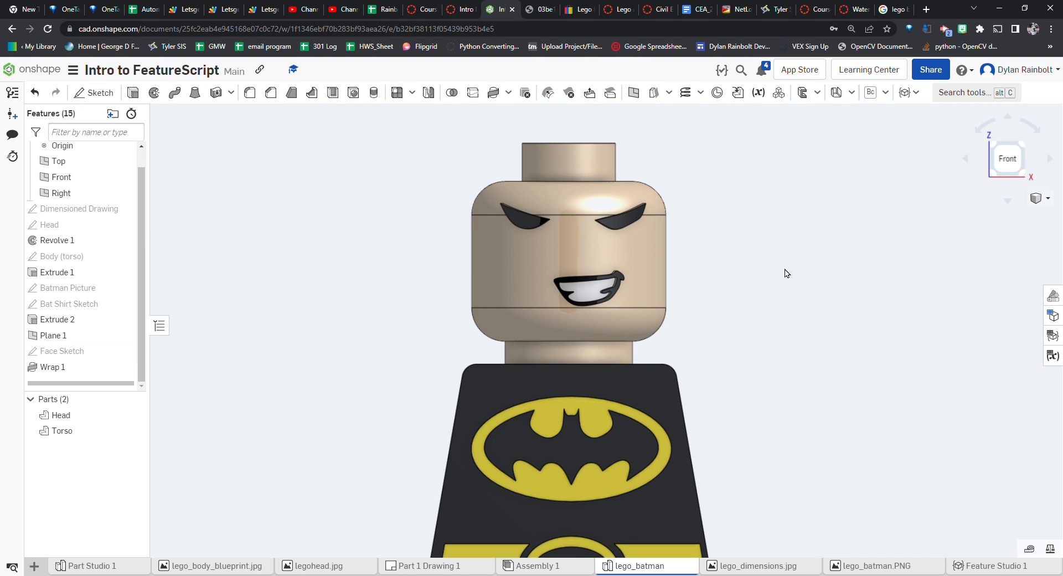
Show the Batman Picture reference image behind the model and fit the whole view to it
scroll(769, 282, down, 1)
scroll(803, 288, down, 5)
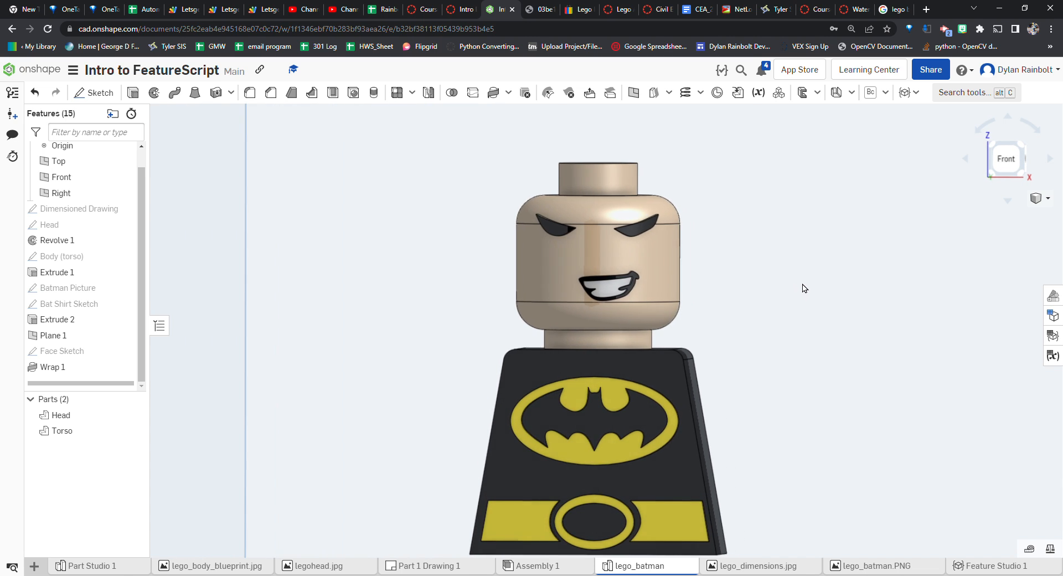
scroll(587, 298, down, 2)
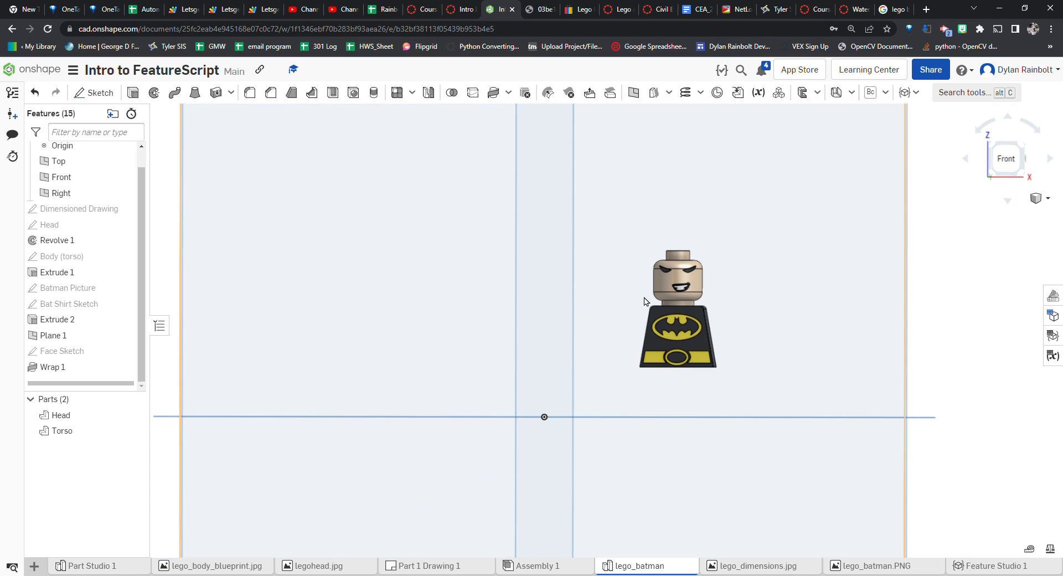
click(1006, 159)
scroll(759, 251, up, 6)
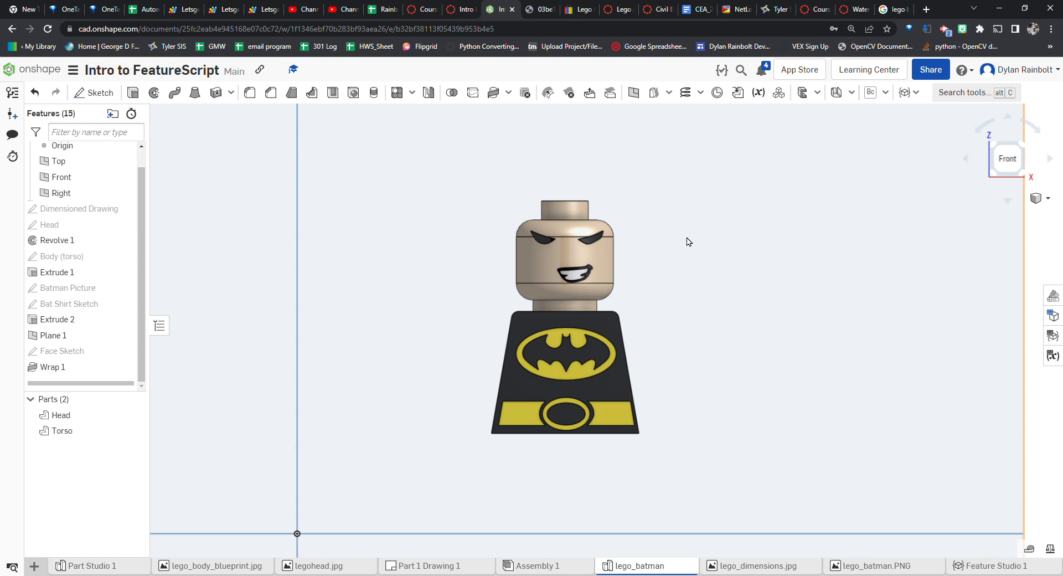
mouse_move(939, 317)
right_down()
mouse_move(922, 324)
mouse_move(932, 314)
right_up()
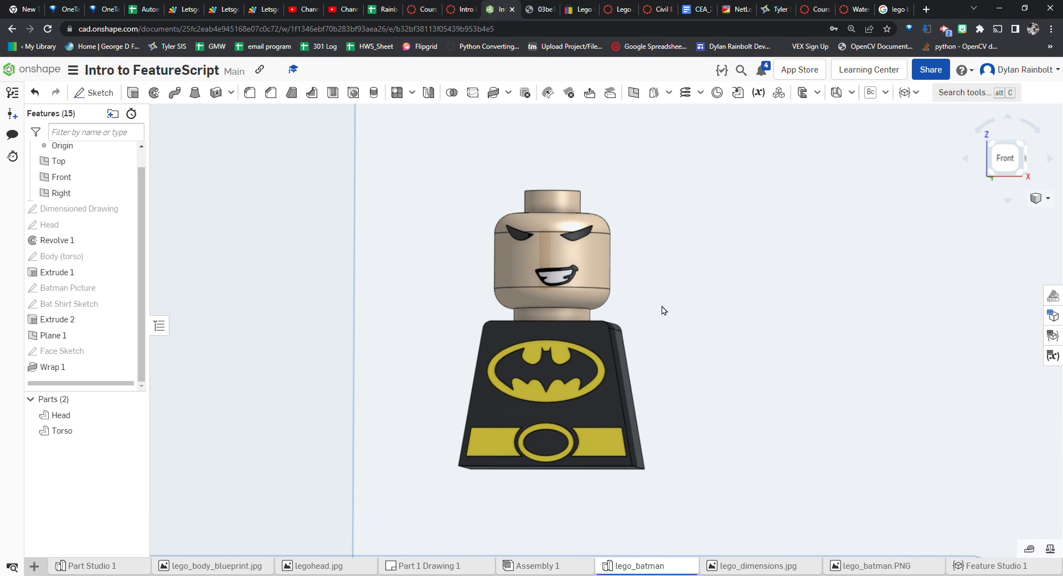
click(124, 305)
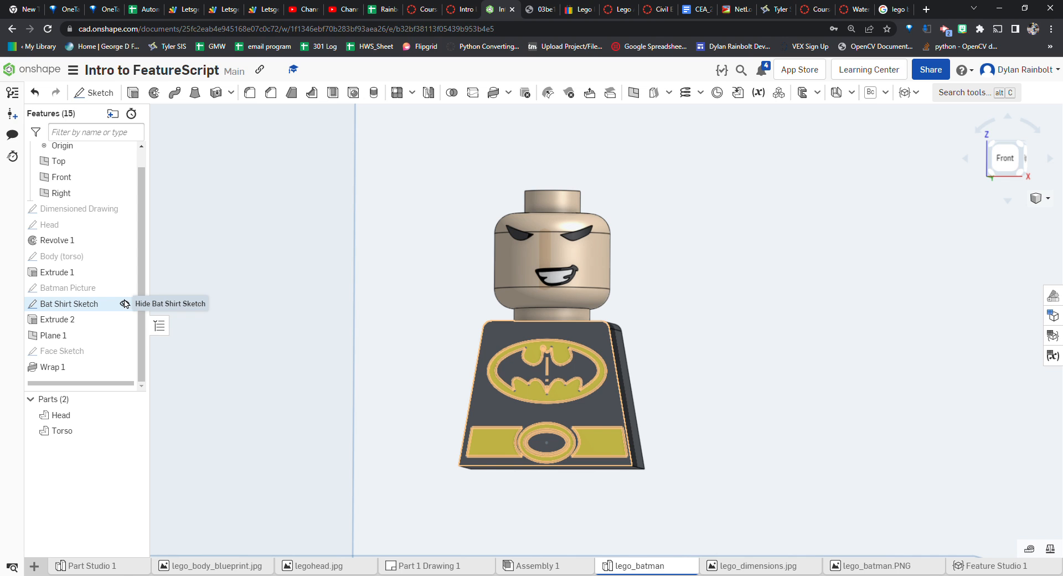
click(125, 304)
click(124, 287)
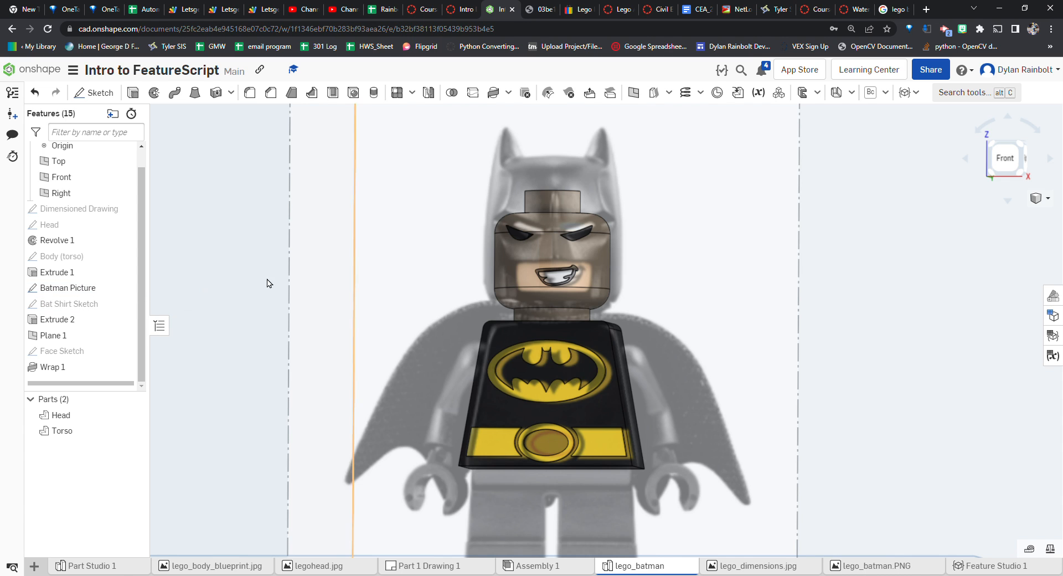
key(f)
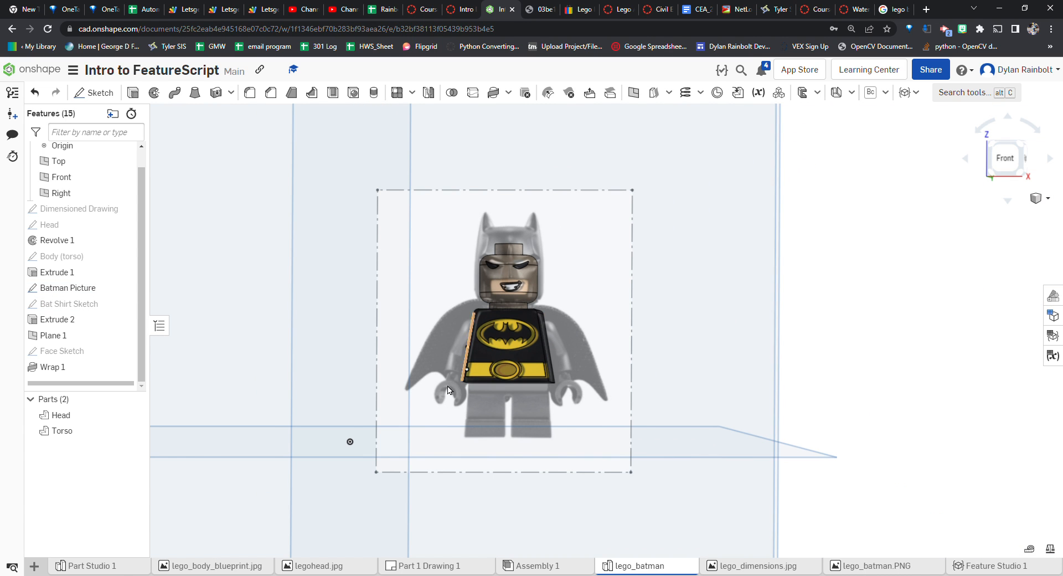